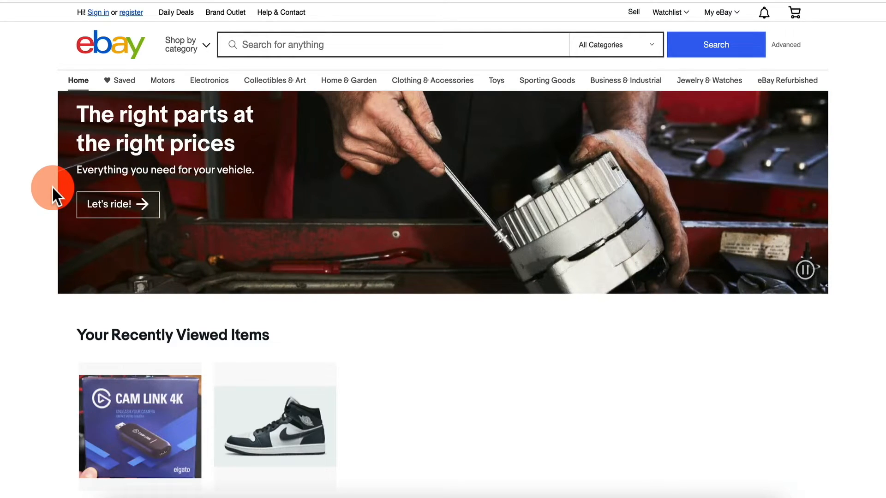
- Scroll down the eBay home page to the recently viewed Elgato Cam Link 4K listing
{"action": "scroll", "coordinate": [71, 173], "scroll_direction": "down", "scroll_amount": 2}
{"action": "scroll", "coordinate": [71, 173], "scroll_direction": "down", "scroll_amount": 2}
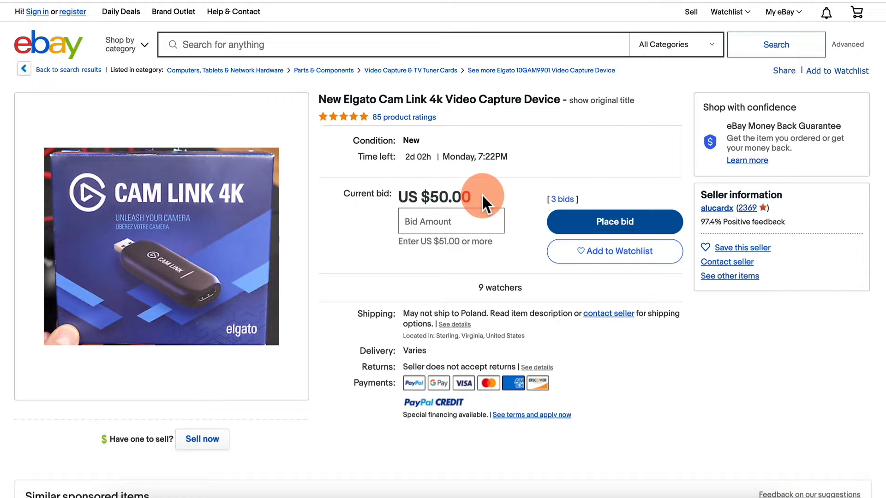
- Highlight the US $50.00 current bid amount on the listing, then clear the highlight
{"action": "left_click_drag", "start_coordinate": [482, 196], "coordinate": [419, 192]}
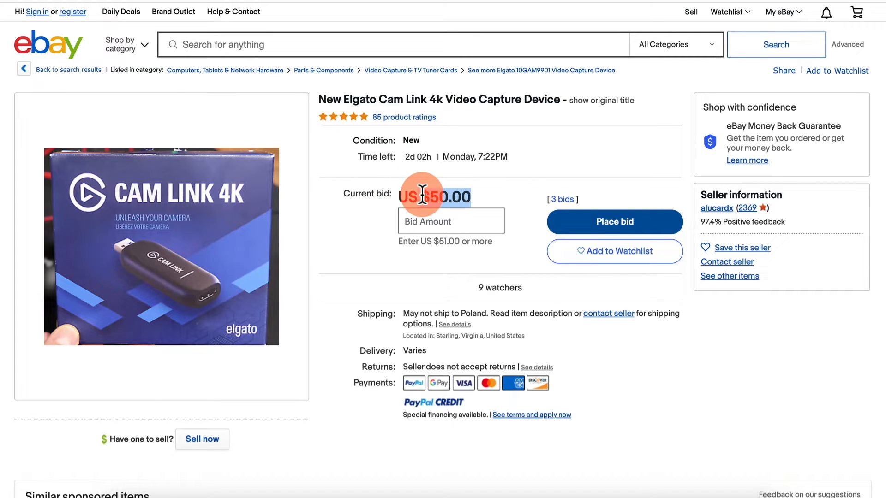
{"action": "left_click", "coordinate": [484, 272]}
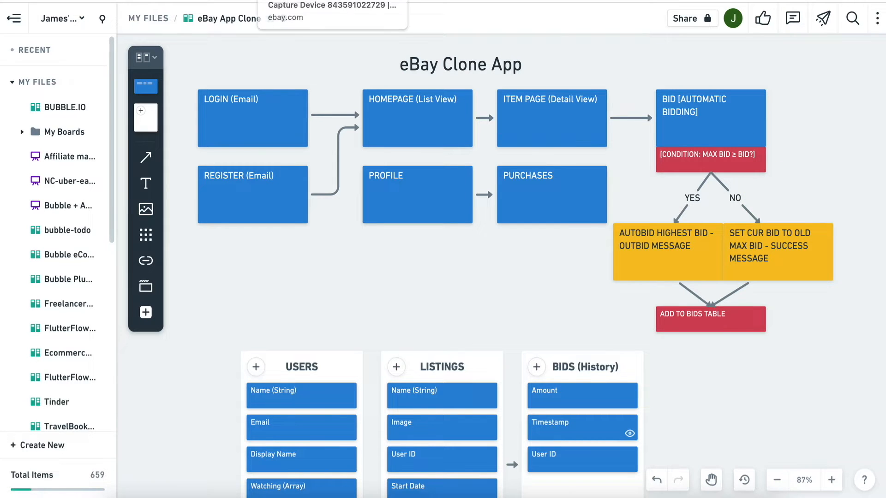
- Return to the eBay Clone App board and scroll down to the USERS, LISTINGS and BIDS tables
{"action": "left_click", "coordinate": [99, 1]}
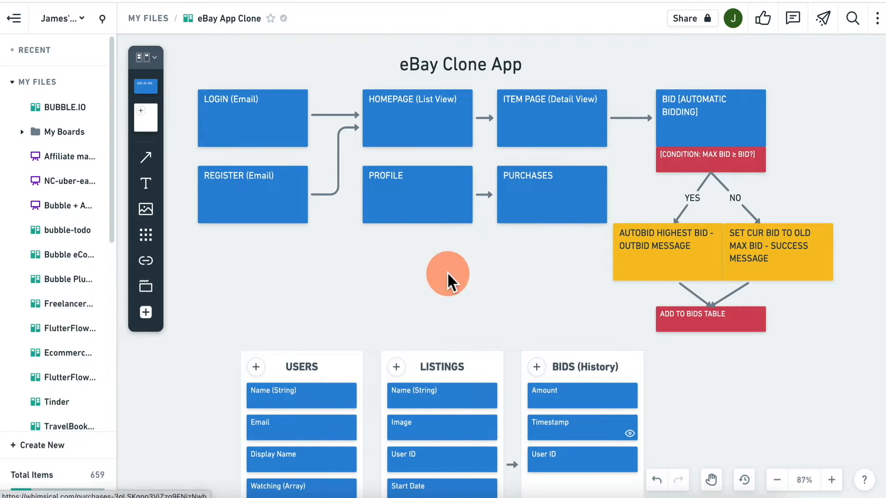
{"action": "scroll", "coordinate": [226, 300], "scroll_direction": "down", "scroll_amount": 5}
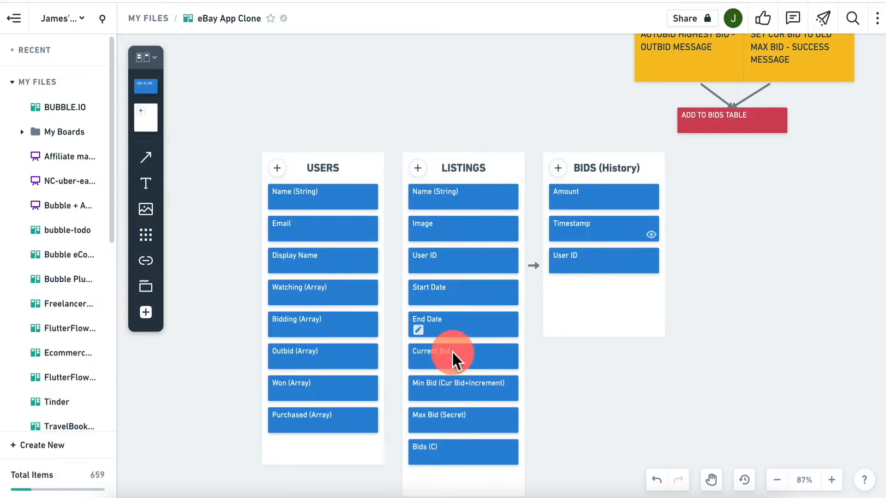
{"action": "scroll", "coordinate": [489, 148], "scroll_direction": "up", "scroll_amount": 5}
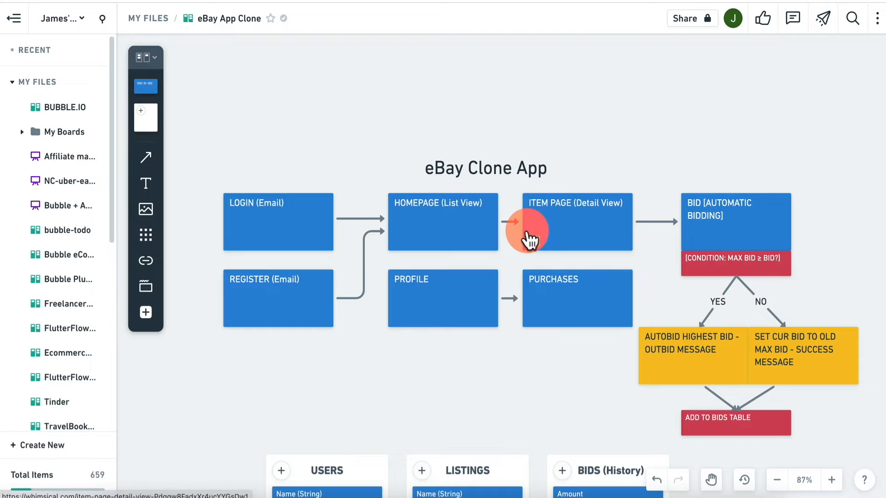
{"action": "scroll", "coordinate": [530, 234], "scroll_direction": "down", "scroll_amount": 6}
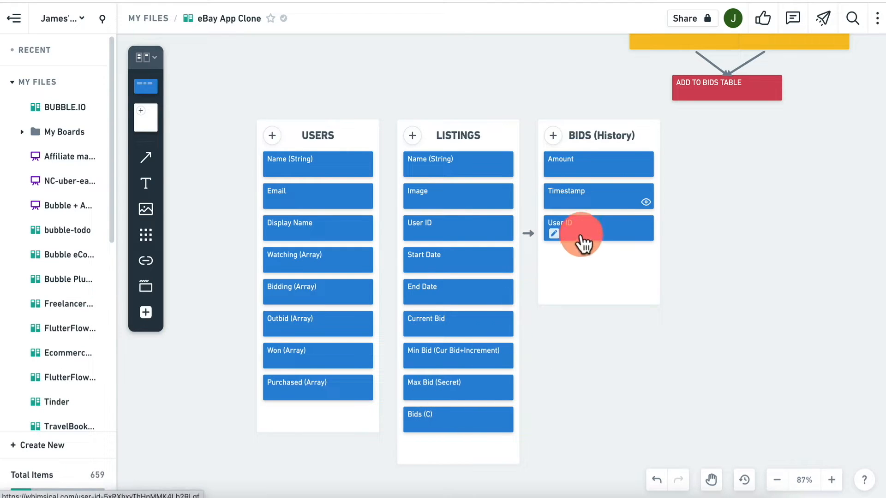
- Move the User ID field from BIDS into LISTINGS and rename it 'Max Bid UserID'
{"action": "left_click_drag", "start_coordinate": [584, 244], "coordinate": [453, 397]}
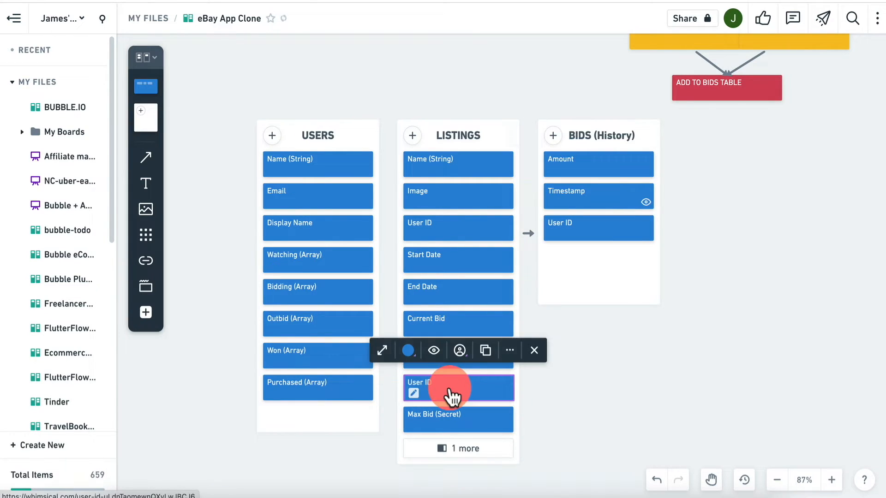
{"action": "left_click", "coordinate": [432, 392]}
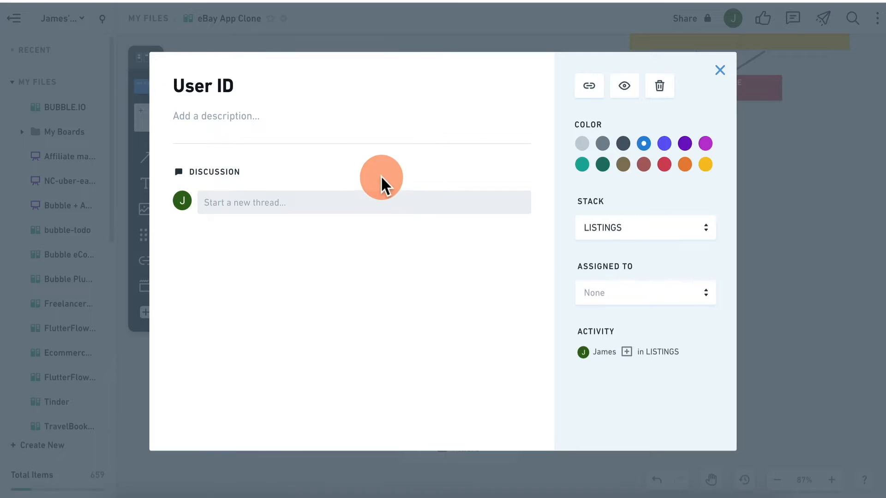
{"action": "triple_click", "coordinate": [264, 91]}
{"action": "type", "text": "Max Bid"}
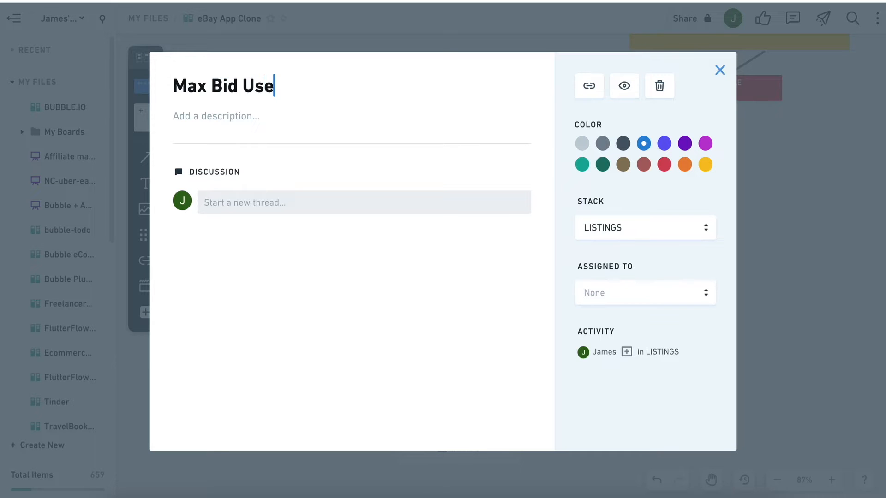
{"action": "left_click", "coordinate": [720, 70]}
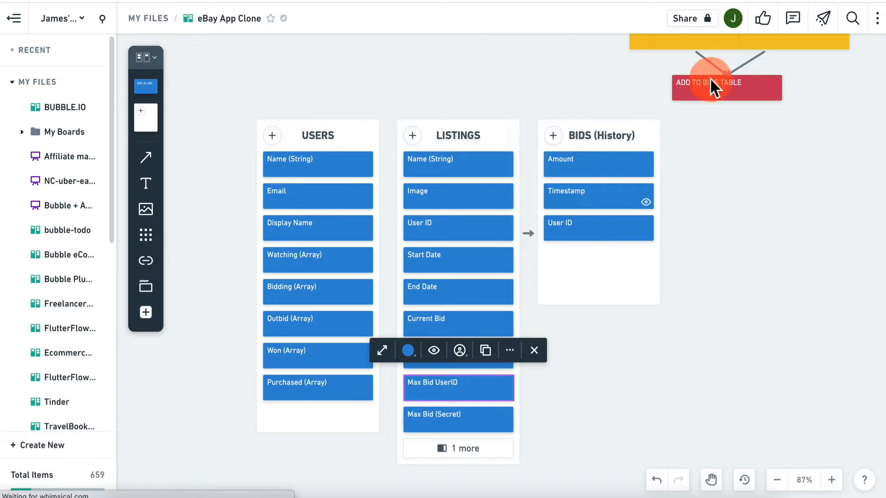
{"action": "left_click", "coordinate": [574, 409]}
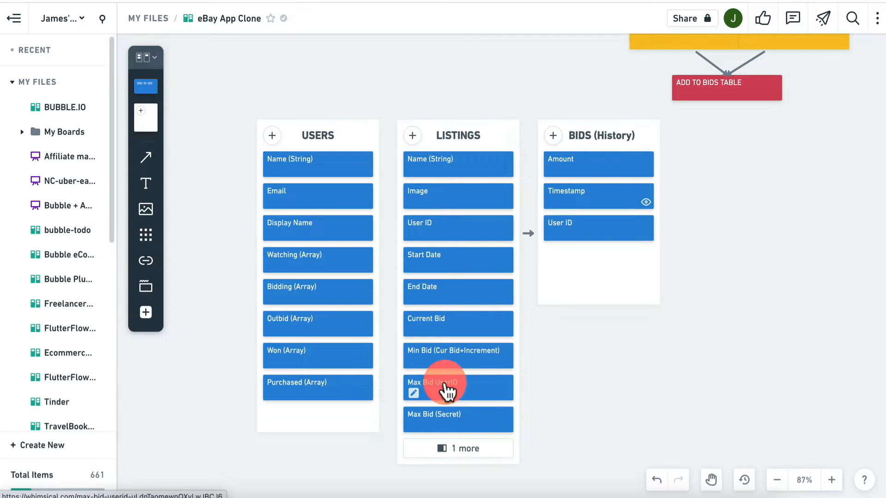
{"action": "left_click", "coordinate": [471, 462]}
- Stretch the LISTINGS table down until Bids (C) shows, then scroll back to the flowchart
{"action": "left_click_drag", "start_coordinate": [457, 463], "coordinate": [460, 441]}
{"action": "left_click", "coordinate": [568, 381]}
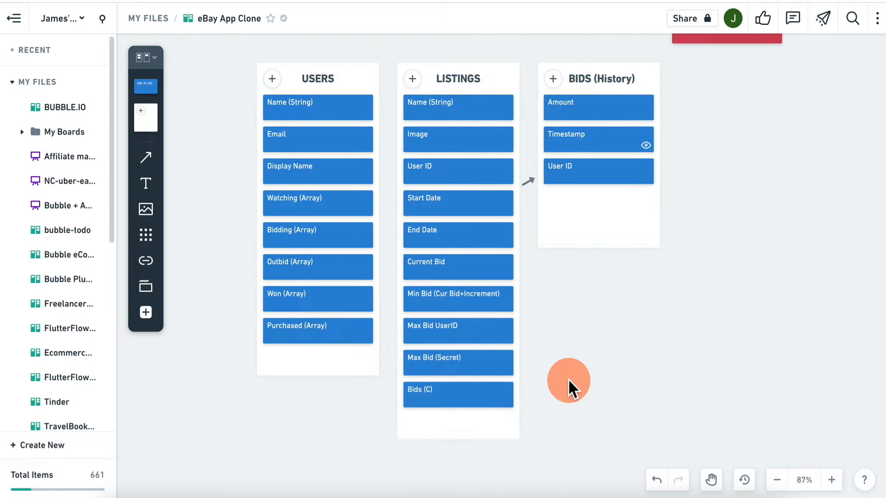
{"action": "scroll", "coordinate": [569, 379], "scroll_direction": "up", "scroll_amount": 10}
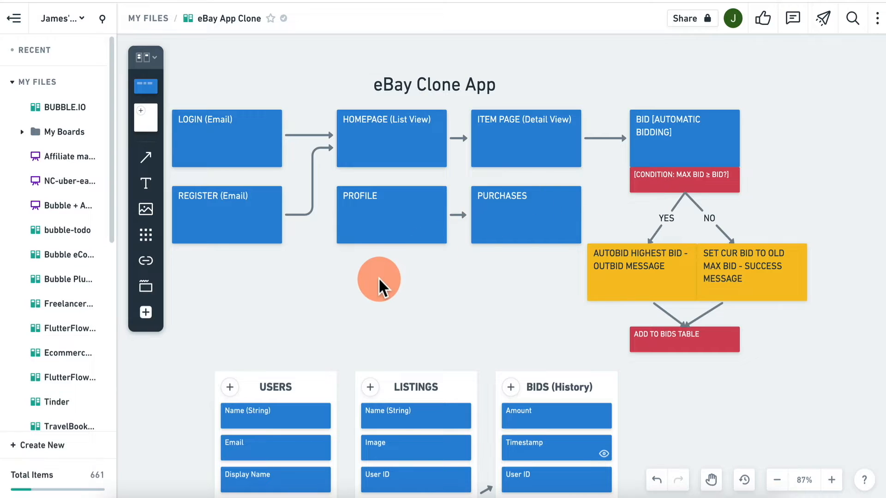
{"action": "scroll", "coordinate": [378, 278], "scroll_direction": "down", "scroll_amount": 1}
{"action": "scroll", "coordinate": [379, 278], "scroll_direction": "up", "scroll_amount": 1}
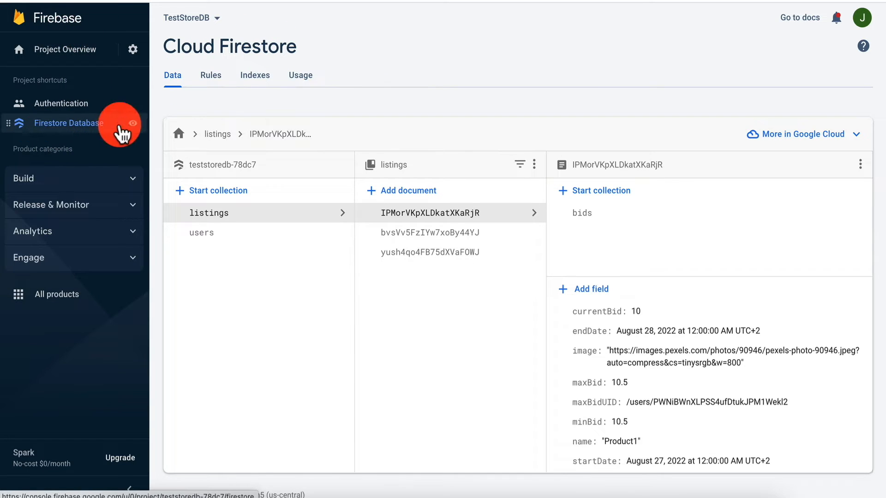
{"action": "left_click", "coordinate": [224, 238]}
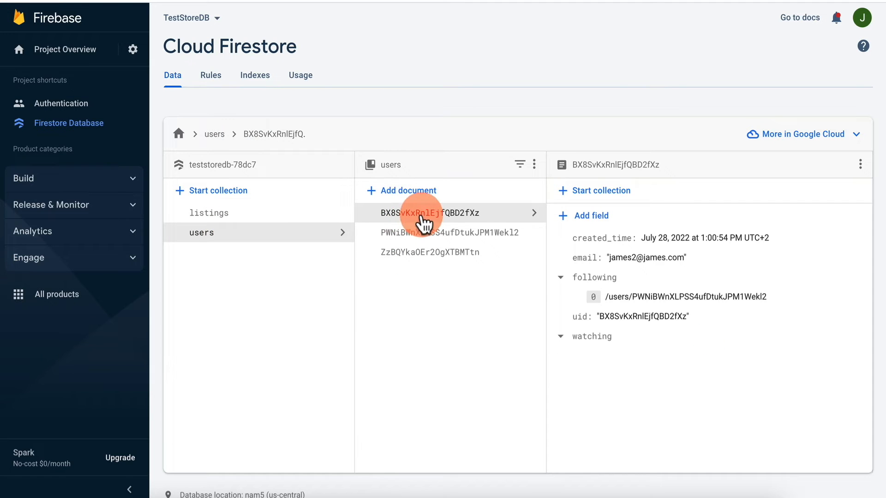
{"action": "left_click", "coordinate": [421, 233]}
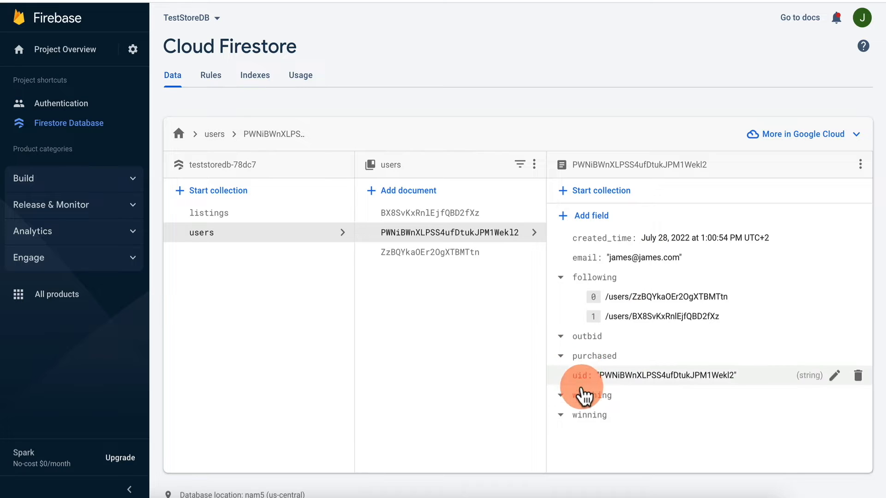
{"action": "left_click", "coordinate": [261, 214]}
{"action": "left_click", "coordinate": [419, 213]}
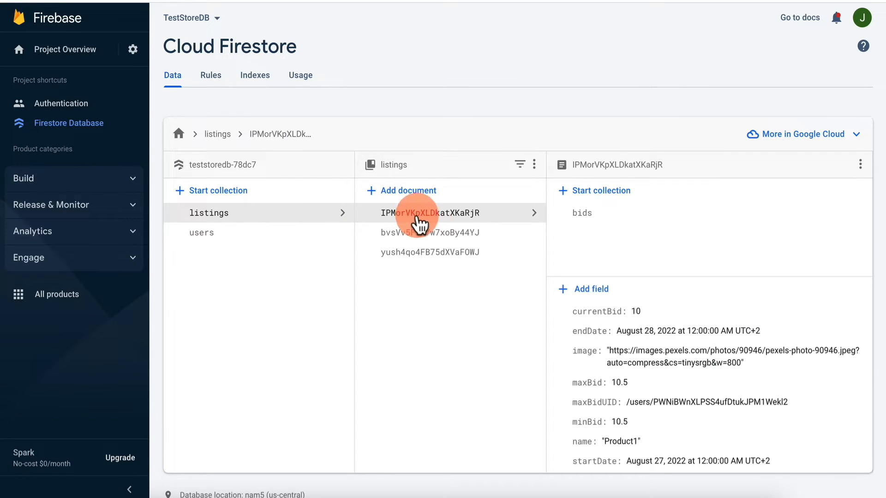
- Inspect the Product2, Product3 and Product1 listing documents' bid and date fields in Firestore
{"action": "left_click", "coordinate": [444, 232]}
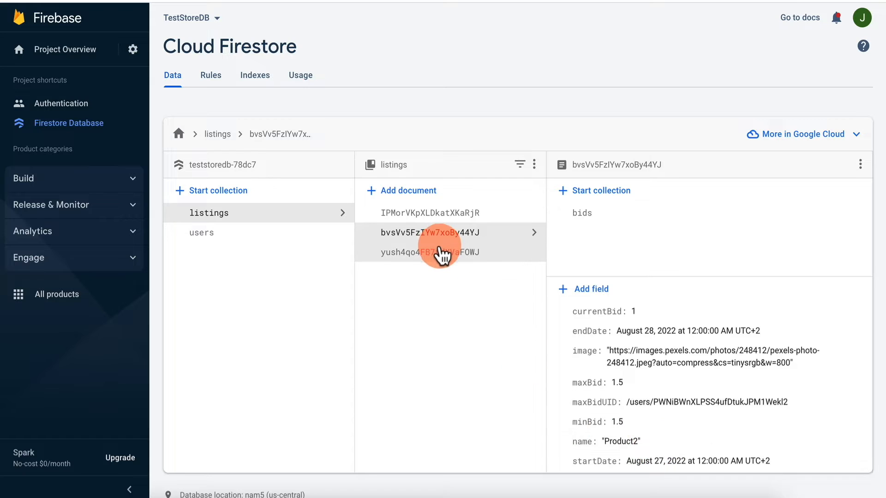
{"action": "left_click", "coordinate": [439, 252]}
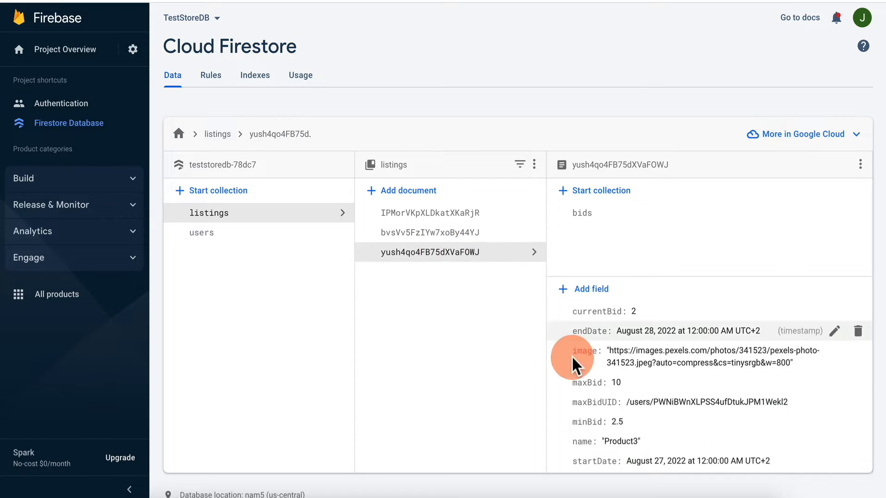
{"action": "left_click", "coordinate": [464, 216]}
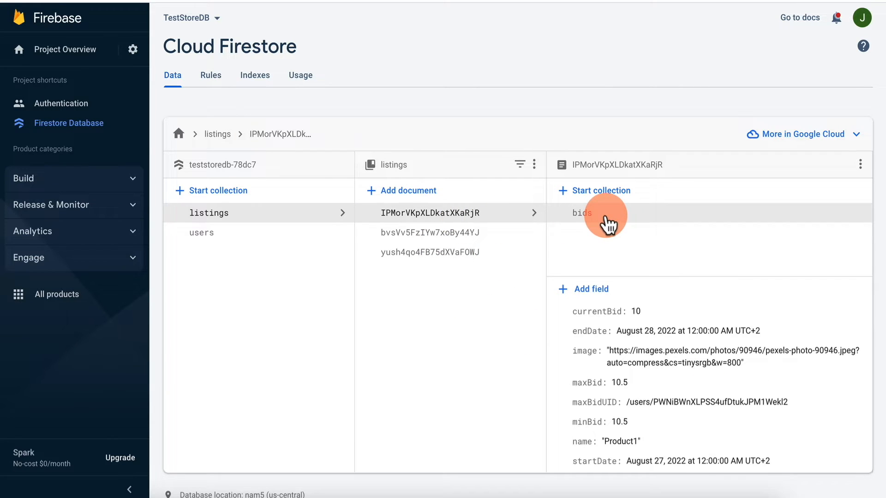
{"action": "scroll", "coordinate": [598, 336], "scroll_direction": "down", "scroll_amount": 1}
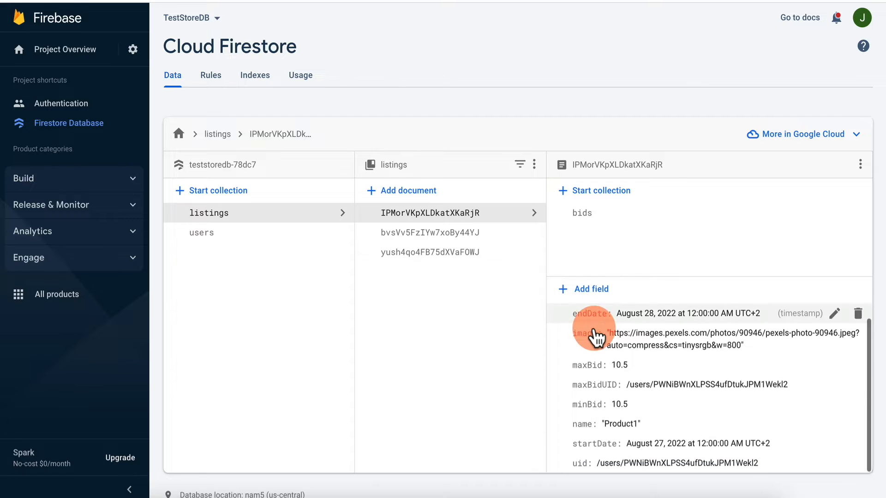
{"action": "scroll", "coordinate": [597, 337], "scroll_direction": "up", "scroll_amount": 1}
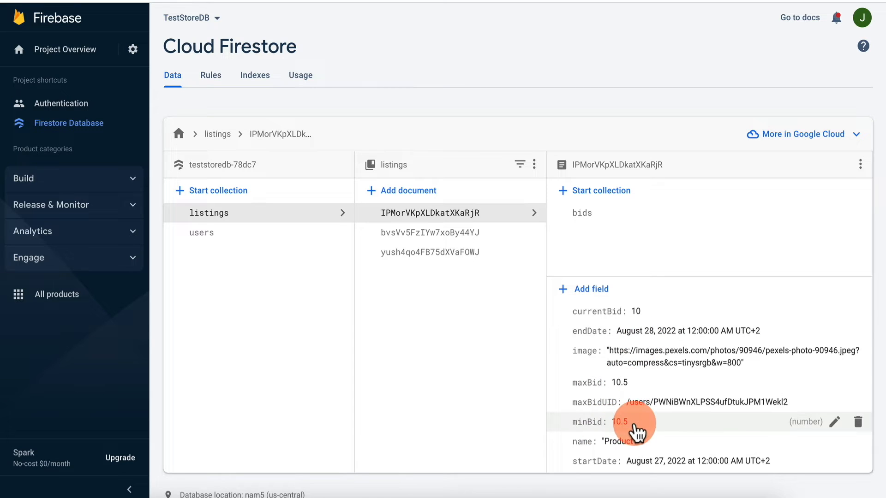
{"action": "scroll", "coordinate": [637, 431], "scroll_direction": "down", "scroll_amount": 1}
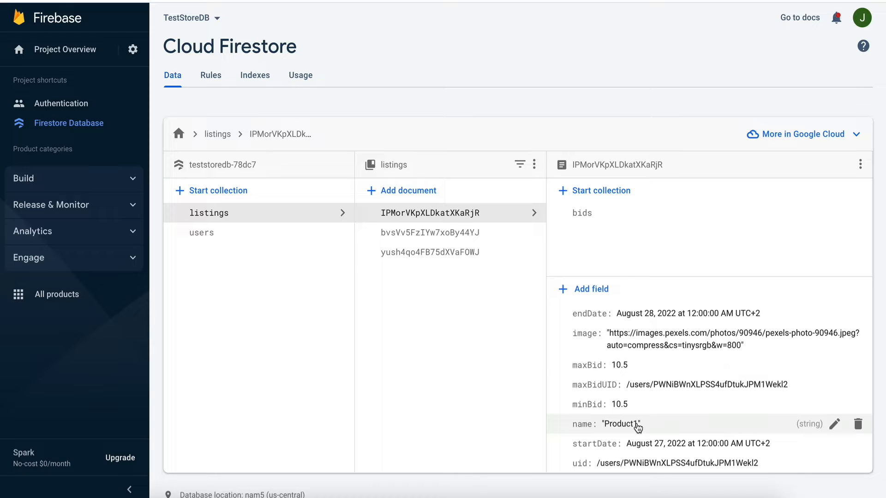
- Recheck the Product2 listing's fields, then switch back to the FlutterFlow editor
{"action": "left_click", "coordinate": [605, 466]}
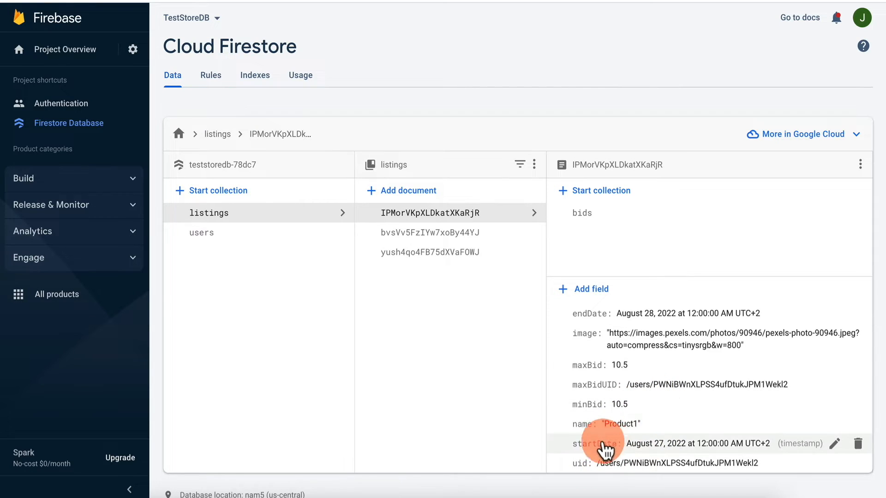
{"action": "scroll", "coordinate": [635, 453], "scroll_direction": "up", "scroll_amount": 1}
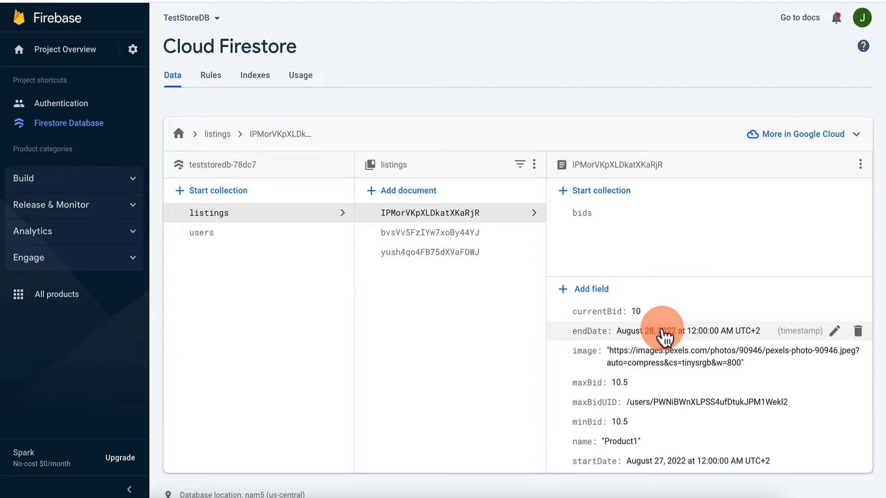
{"action": "left_click", "coordinate": [461, 235]}
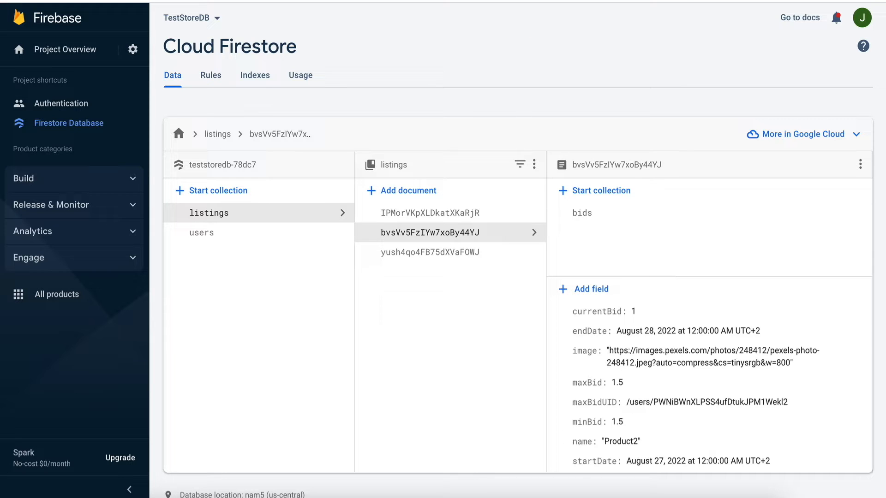
{"action": "left_click", "coordinate": [577, 1]}
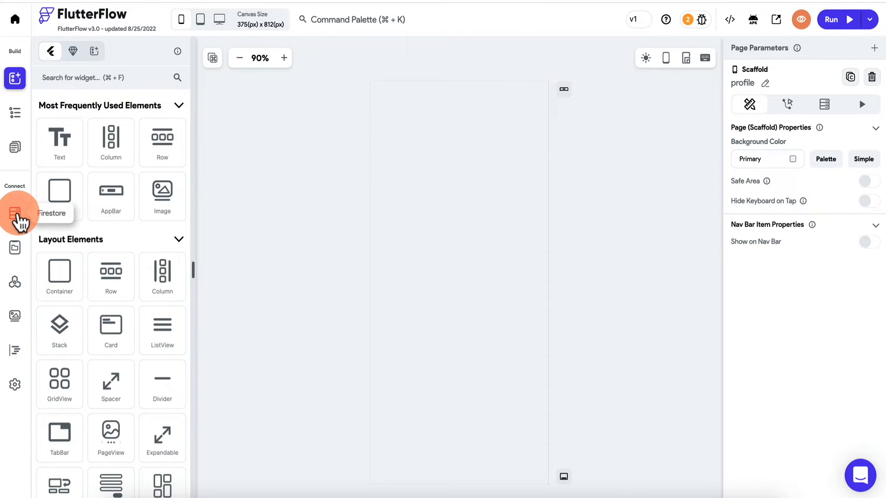
- Open FlutterFlow's Firestore collections and review the users collection schema
{"action": "left_click", "coordinate": [16, 216]}
{"action": "left_click", "coordinate": [121, 157]}
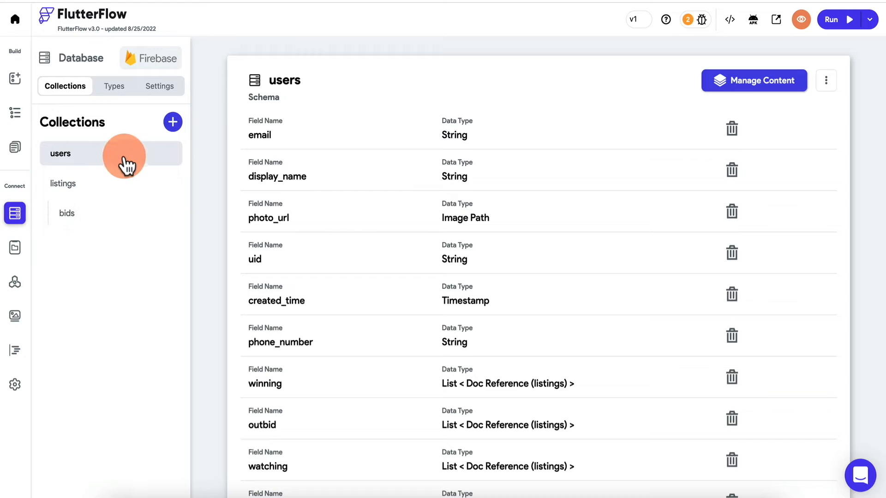
{"action": "left_click", "coordinate": [99, 270]}
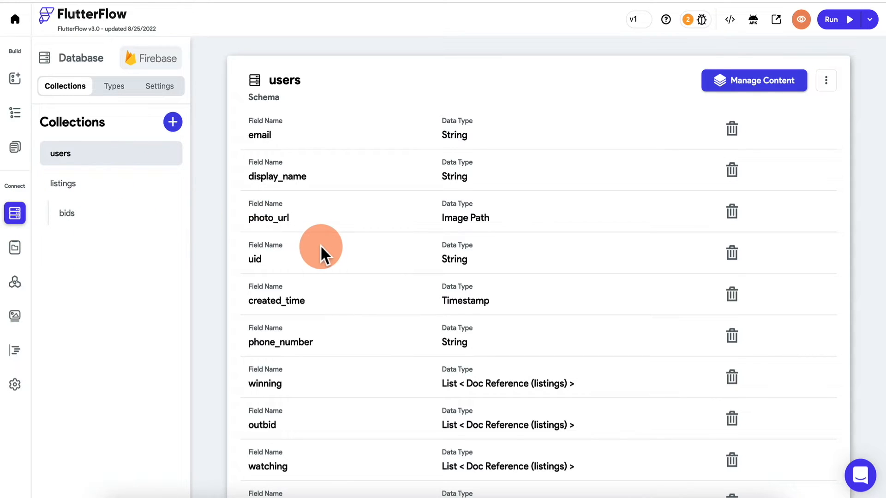
{"action": "scroll", "coordinate": [321, 255], "scroll_direction": "down", "scroll_amount": 2}
{"action": "scroll", "coordinate": [322, 255], "scroll_direction": "up", "scroll_amount": 2}
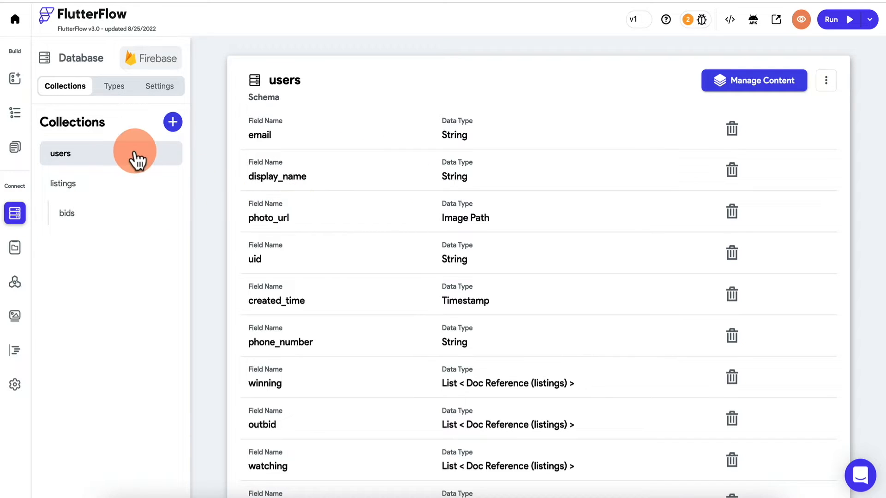
{"action": "scroll", "coordinate": [340, 271], "scroll_direction": "down", "scroll_amount": 3}
{"action": "scroll", "coordinate": [340, 272], "scroll_direction": "up", "scroll_amount": 3}
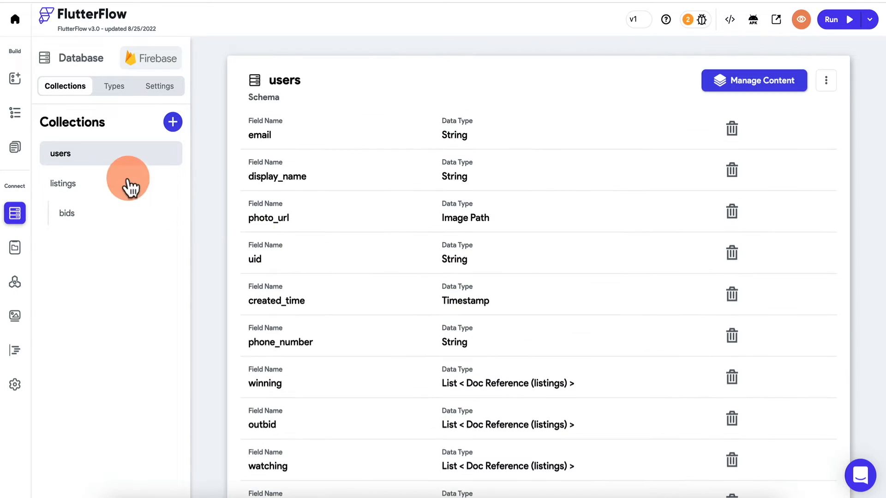
- View the listings collection and its bids subcollection fields, briefly comparing with Firebase
{"action": "left_click", "coordinate": [125, 182]}
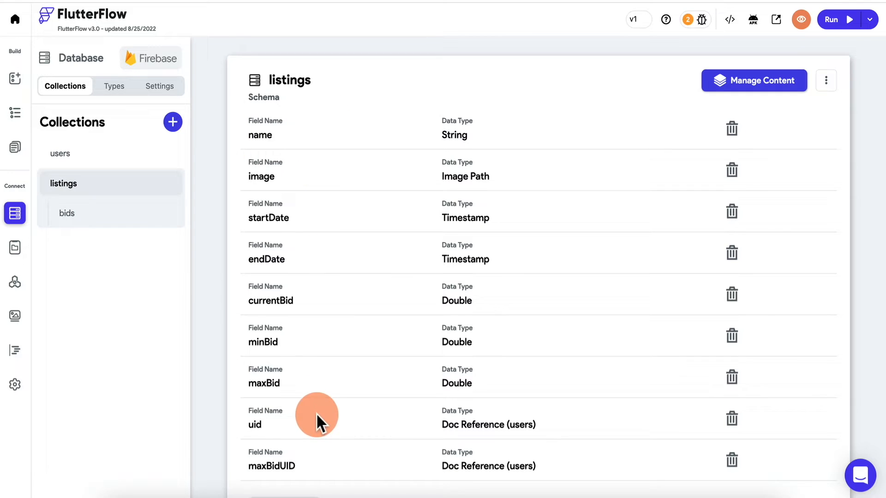
{"action": "left_click", "coordinate": [135, 217]}
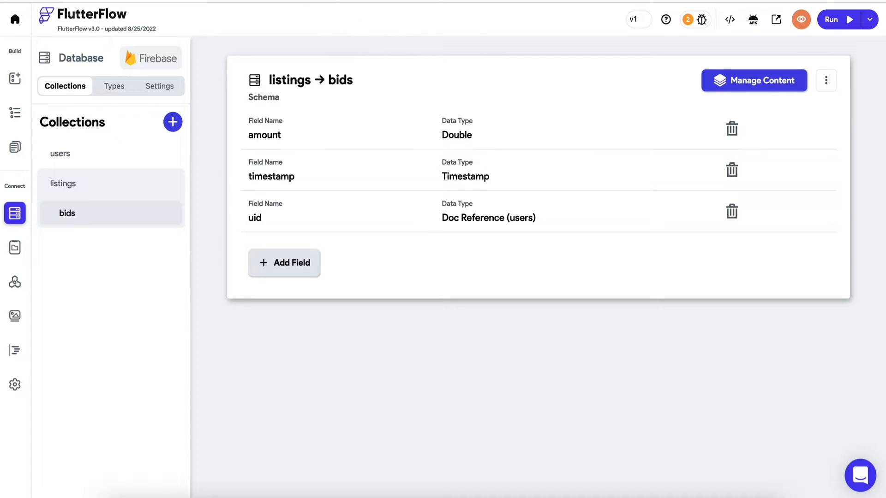
{"action": "left_click", "coordinate": [443, 1]}
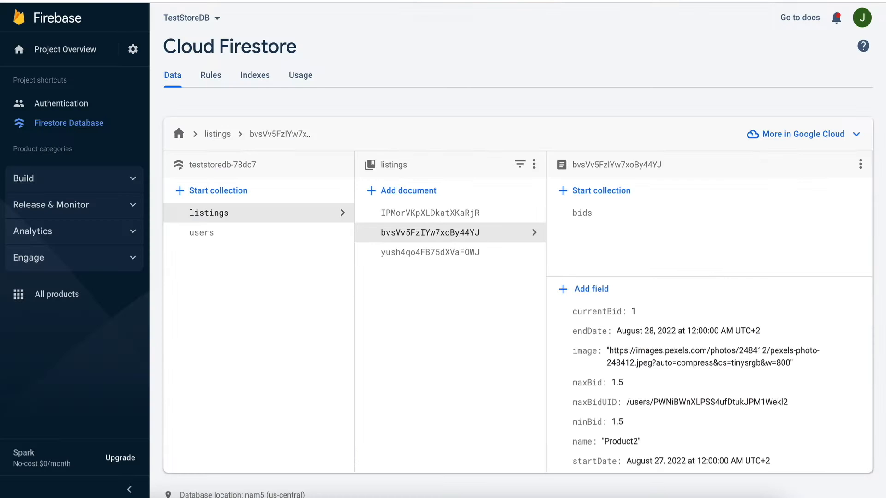
{"action": "left_click", "coordinate": [295, 0]}
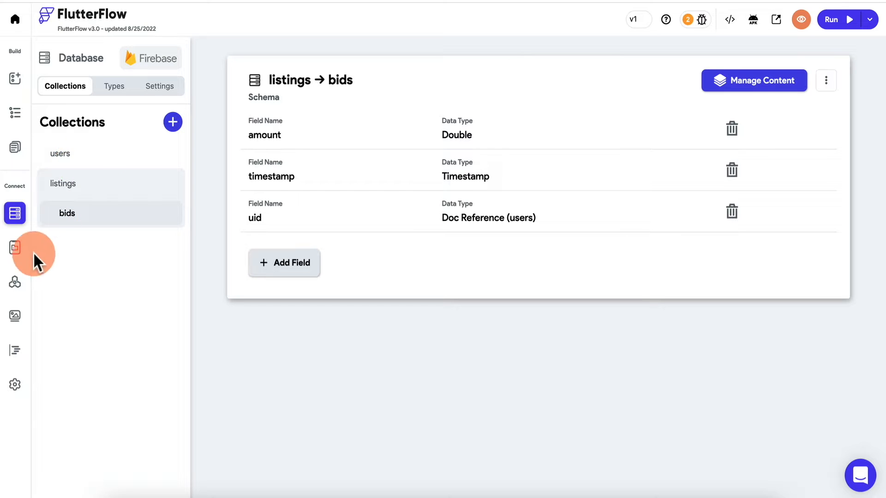
- Create a page named Homepage from the Product List 2 list template using My Theme
{"action": "left_click", "coordinate": [16, 148]}
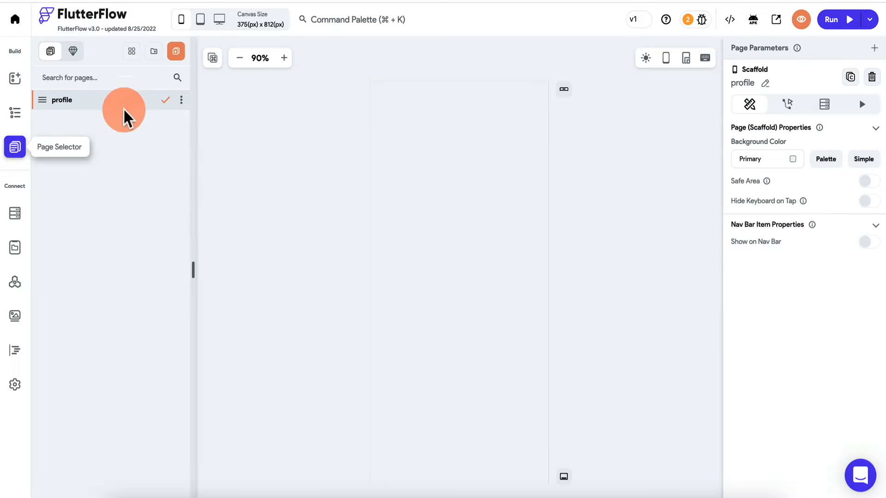
{"action": "left_click", "coordinate": [179, 54]}
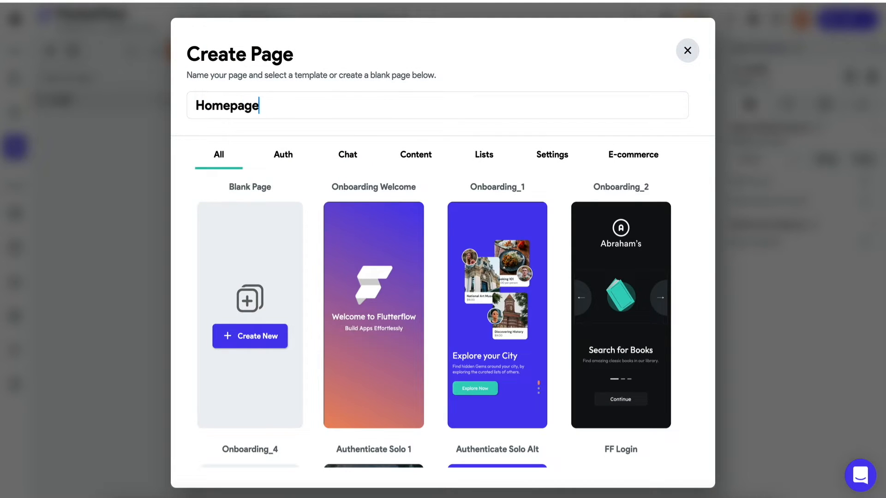
{"action": "left_click", "coordinate": [489, 157]}
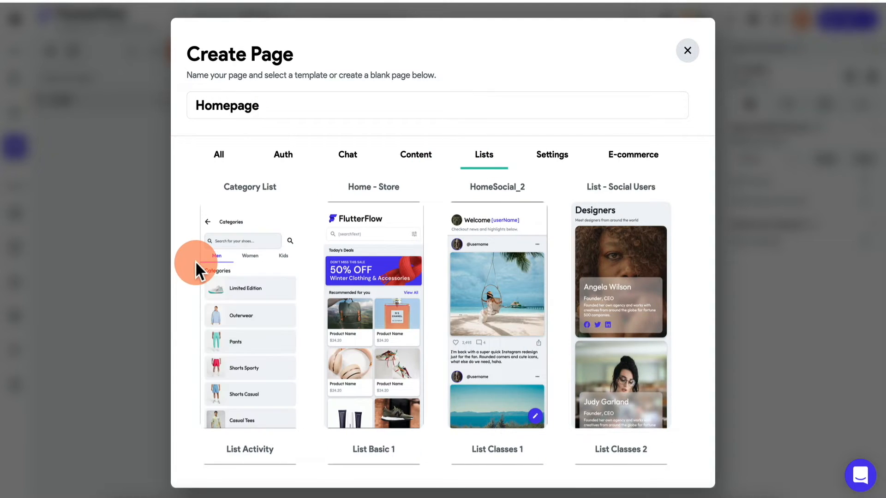
{"action": "scroll", "coordinate": [298, 289], "scroll_direction": "down", "scroll_amount": 10}
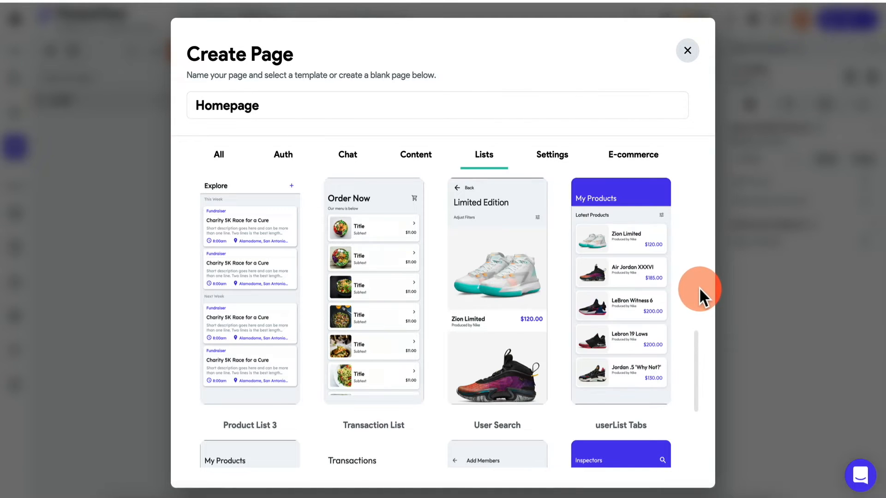
{"action": "mouse_move", "coordinate": [657, 228]}
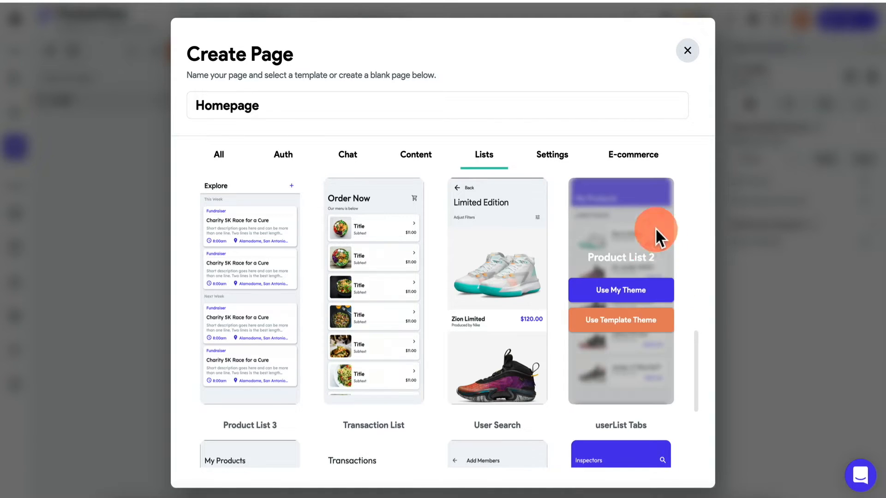
{"action": "left_click", "coordinate": [631, 290]}
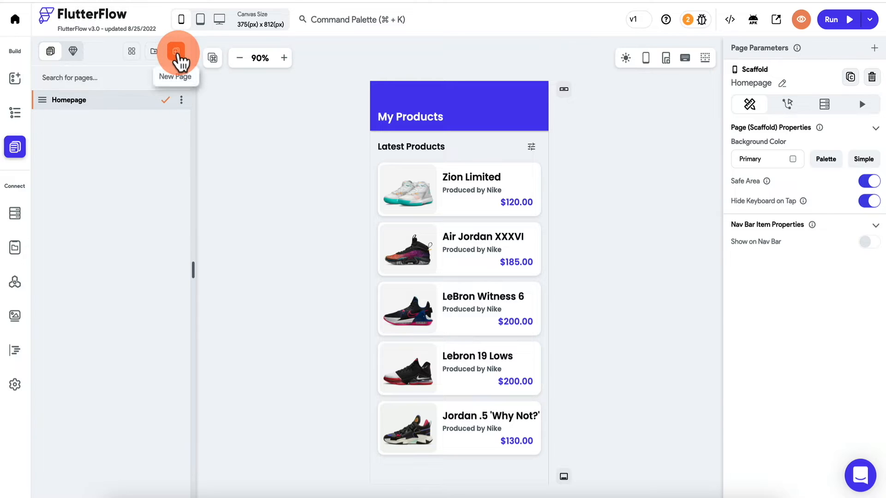
- Create a DetailPage from the Class Details 2 template
{"action": "left_click", "coordinate": [178, 55]}
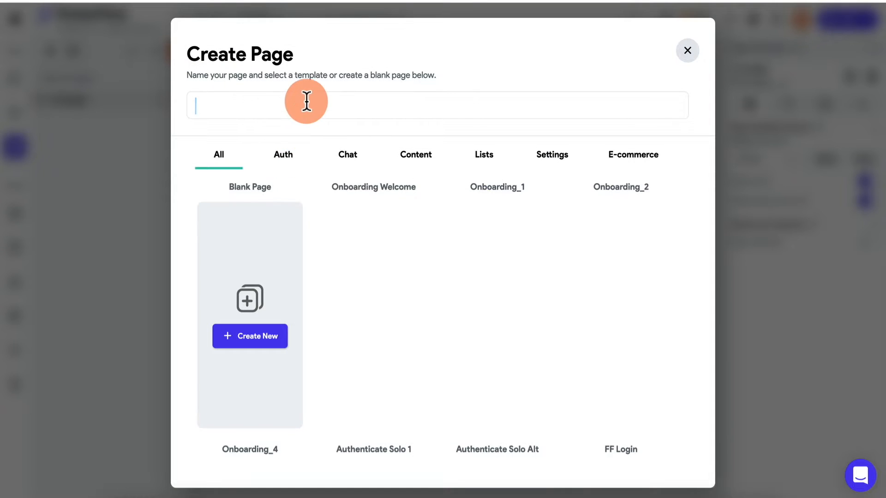
{"action": "type", "text": "DetailPage"}
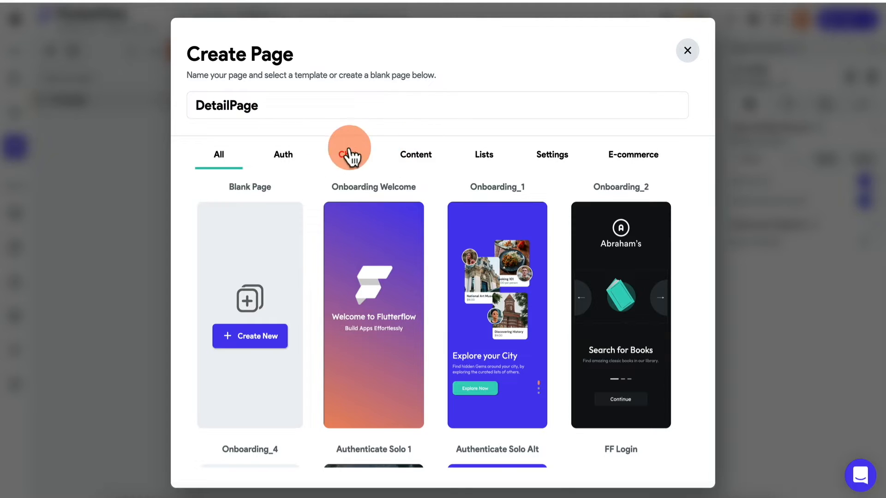
{"action": "left_click", "coordinate": [409, 157]}
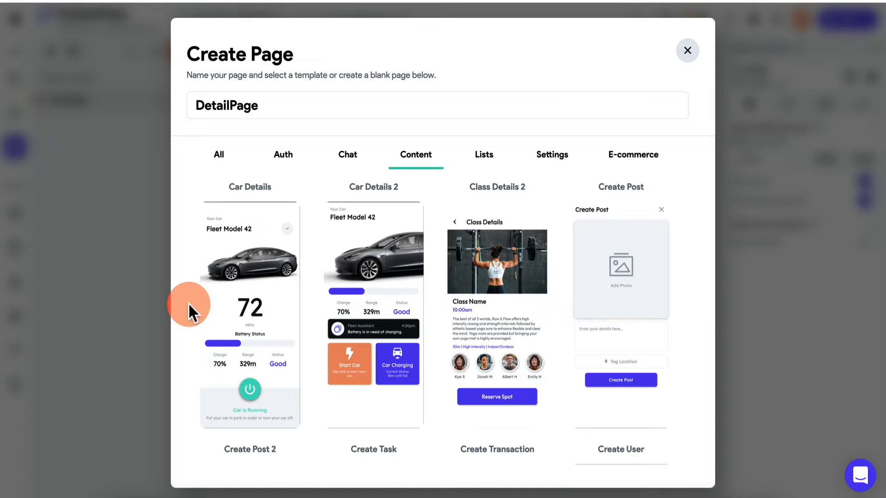
{"action": "scroll", "coordinate": [259, 309], "scroll_direction": "down", "scroll_amount": 15}
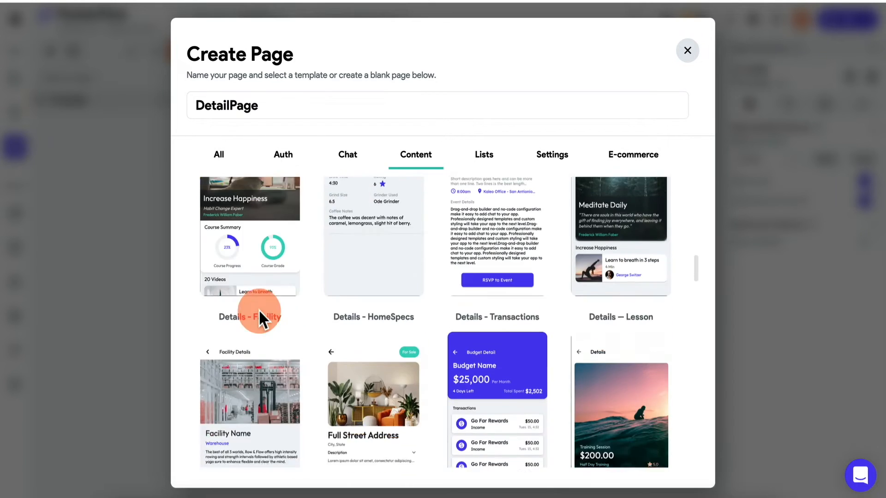
{"action": "scroll", "coordinate": [259, 309], "scroll_direction": "up", "scroll_amount": 2}
{"action": "scroll", "coordinate": [258, 309], "scroll_direction": "down", "scroll_amount": 11}
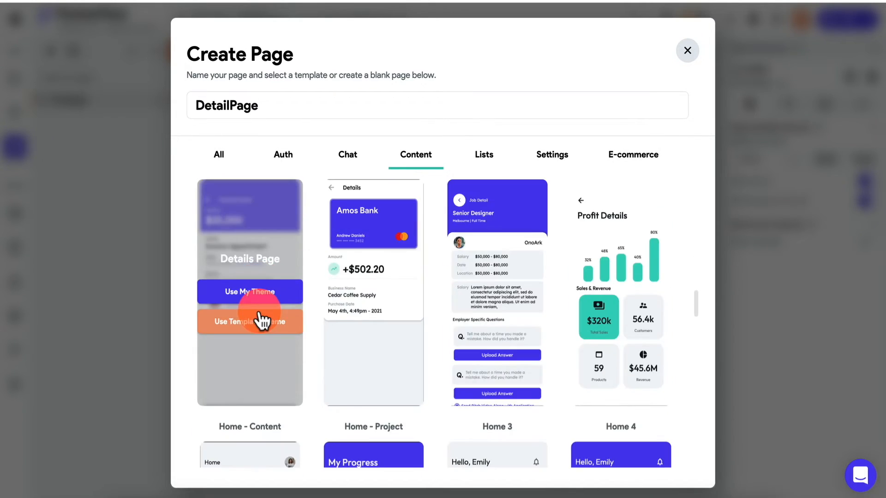
{"action": "scroll", "coordinate": [261, 319], "scroll_direction": "up", "scroll_amount": 20}
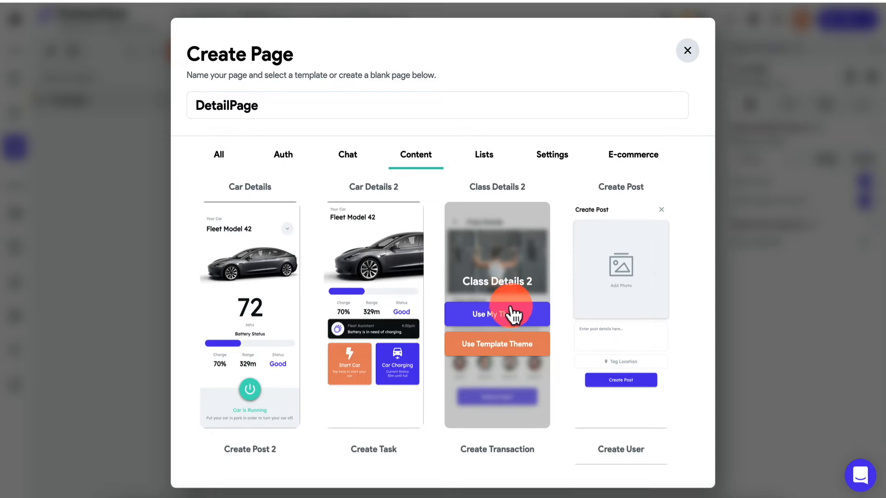
{"action": "left_click", "coordinate": [516, 318]}
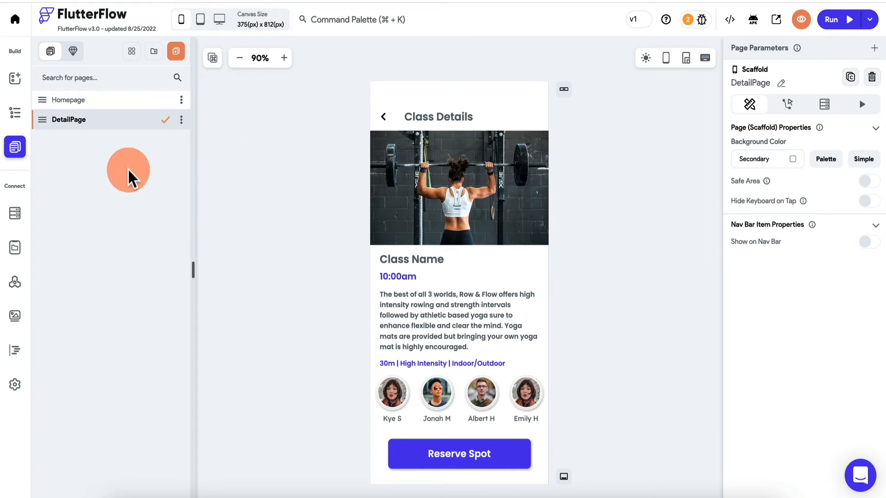
- Create a Login page from the Authenticate Solo Alt auth template using My Theme
{"action": "left_click", "coordinate": [179, 56]}
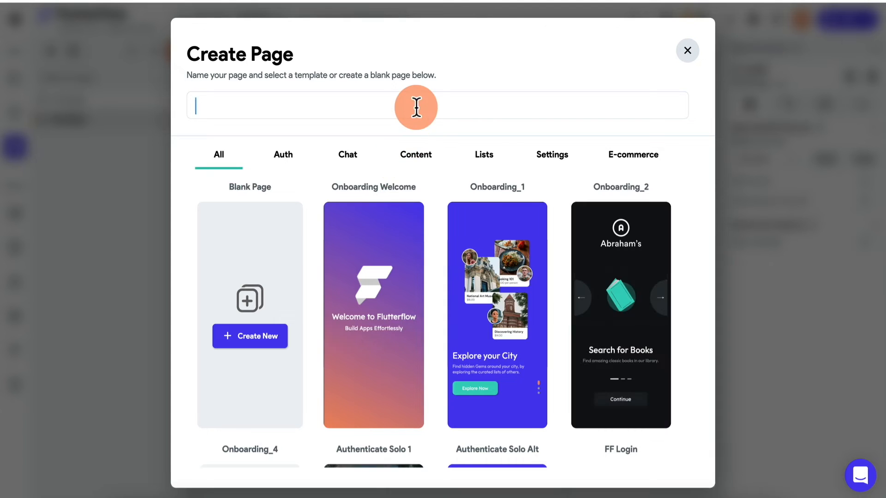
{"action": "type", "text": "Login"}
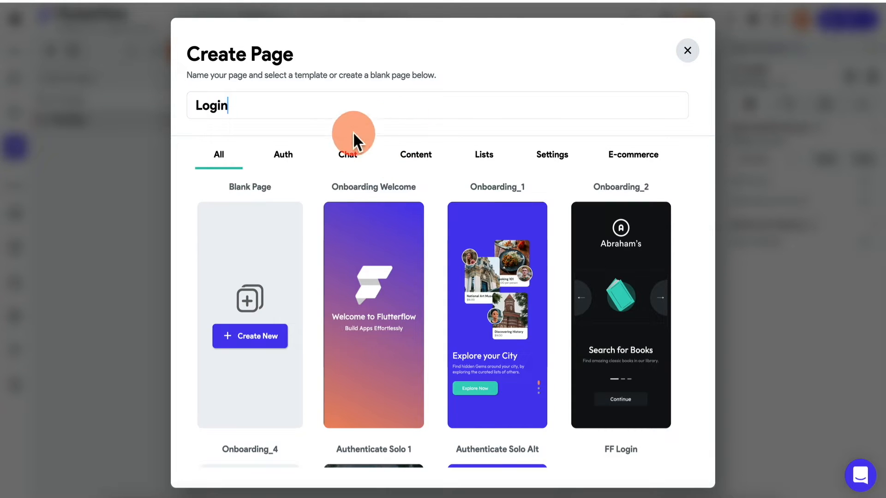
{"action": "left_click", "coordinate": [289, 157]}
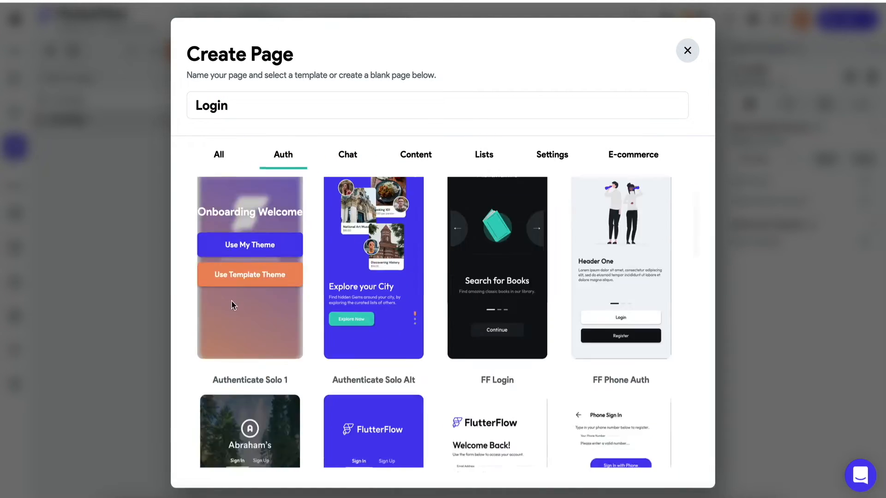
{"action": "scroll", "coordinate": [231, 300], "scroll_direction": "down", "scroll_amount": 5}
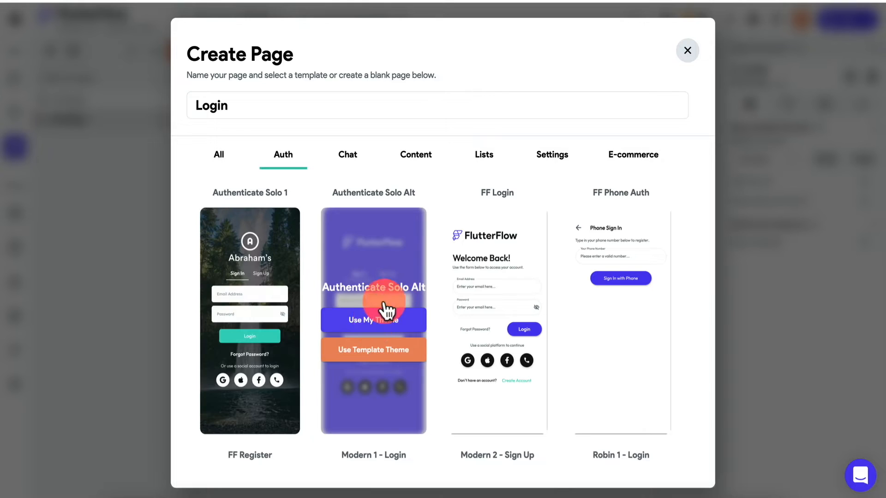
{"action": "mouse_move", "coordinate": [452, 256]}
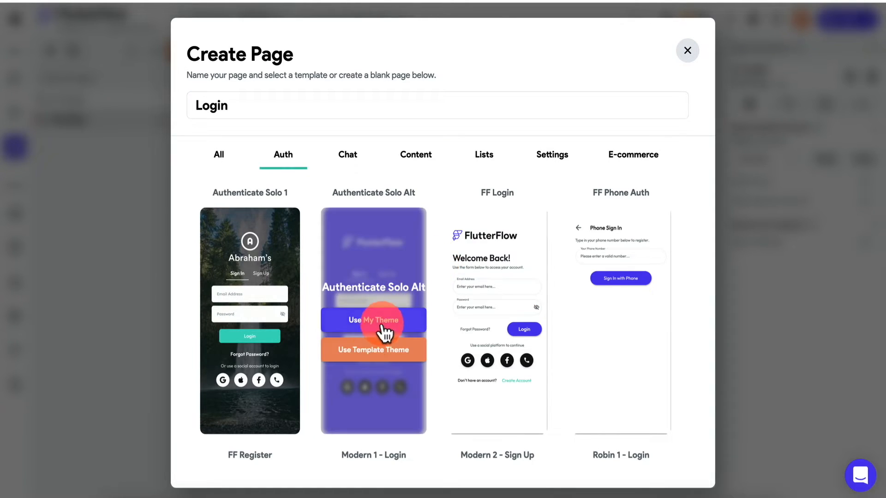
{"action": "left_click", "coordinate": [388, 323]}
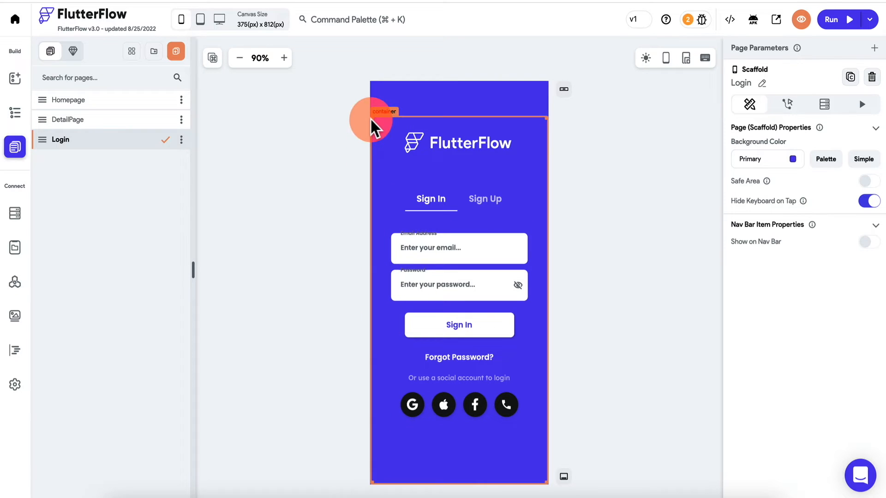
- Create a page named Profile from the Profile_1 settings template using My Theme
{"action": "left_click", "coordinate": [177, 53]}
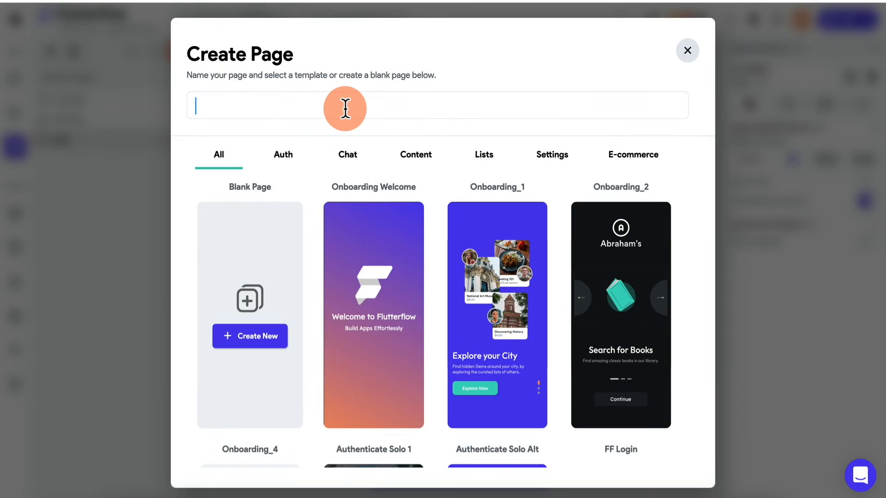
{"action": "type", "text": "Profile"}
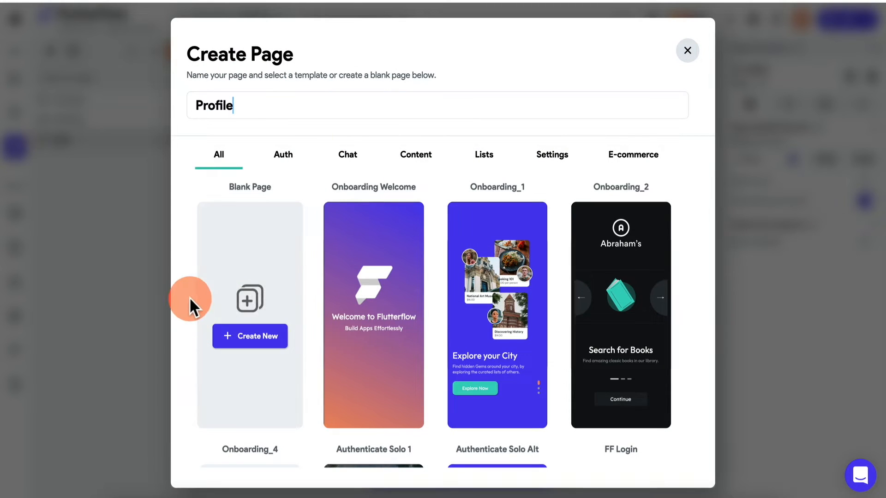
{"action": "left_click", "coordinate": [292, 159]}
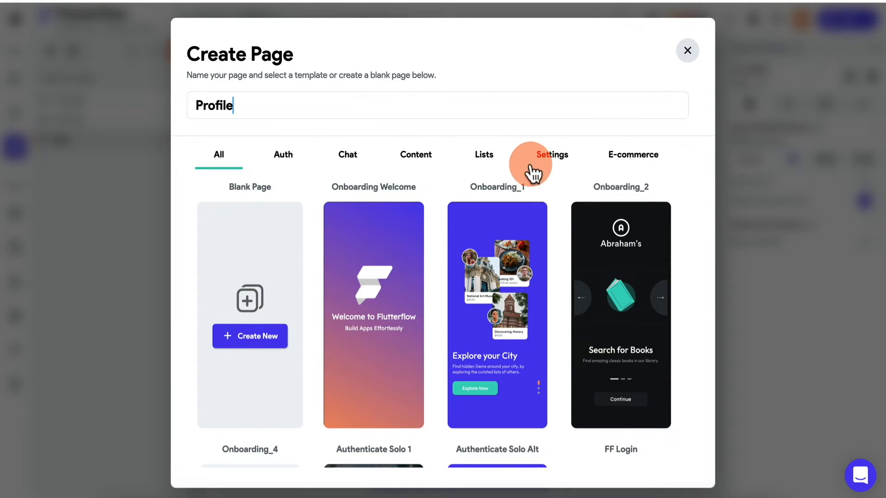
{"action": "left_click", "coordinate": [547, 159]}
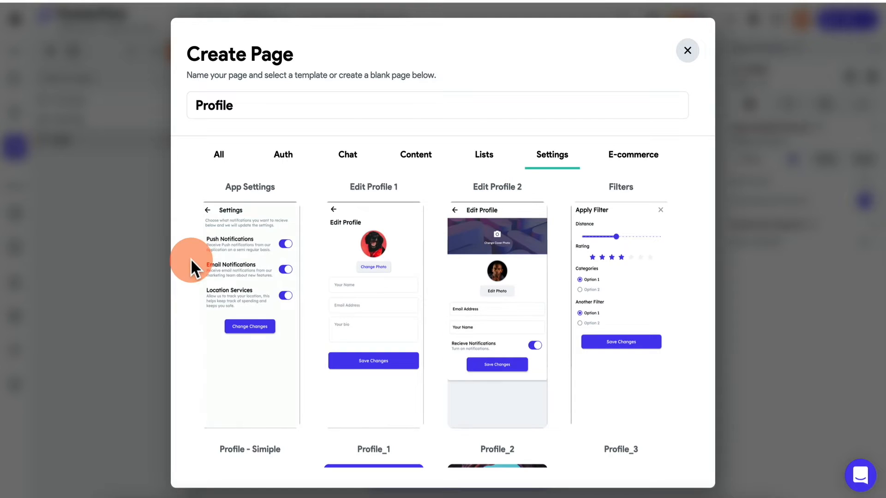
{"action": "mouse_move", "coordinate": [234, 268]}
{"action": "scroll", "coordinate": [234, 267], "scroll_direction": "down", "scroll_amount": 5}
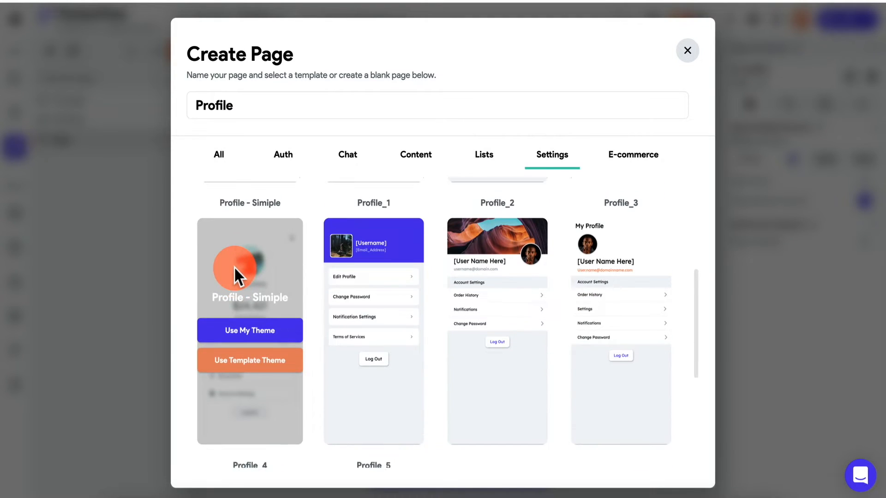
{"action": "mouse_move", "coordinate": [516, 303]}
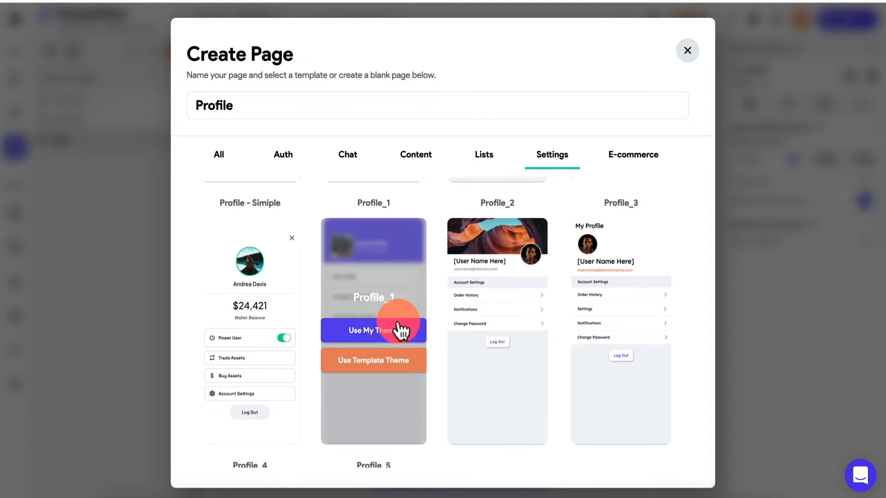
{"action": "left_click", "coordinate": [393, 329]}
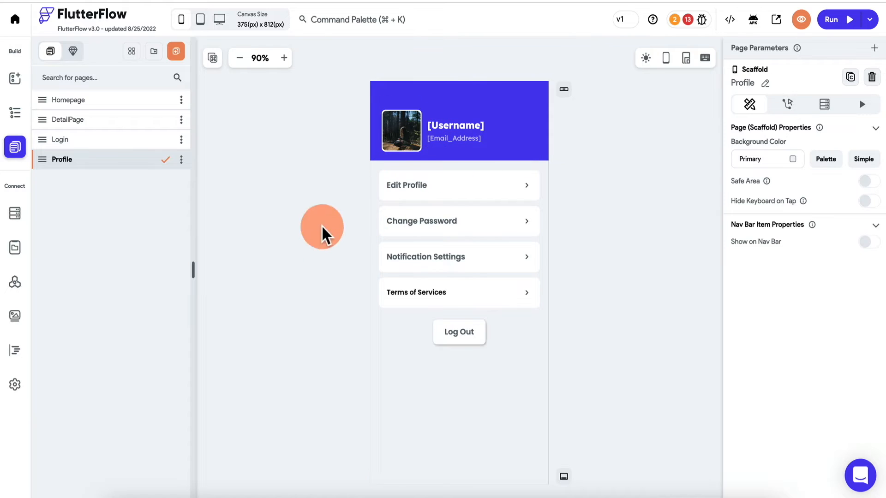
{"action": "scroll", "coordinate": [306, 275], "scroll_direction": "down", "scroll_amount": 1}
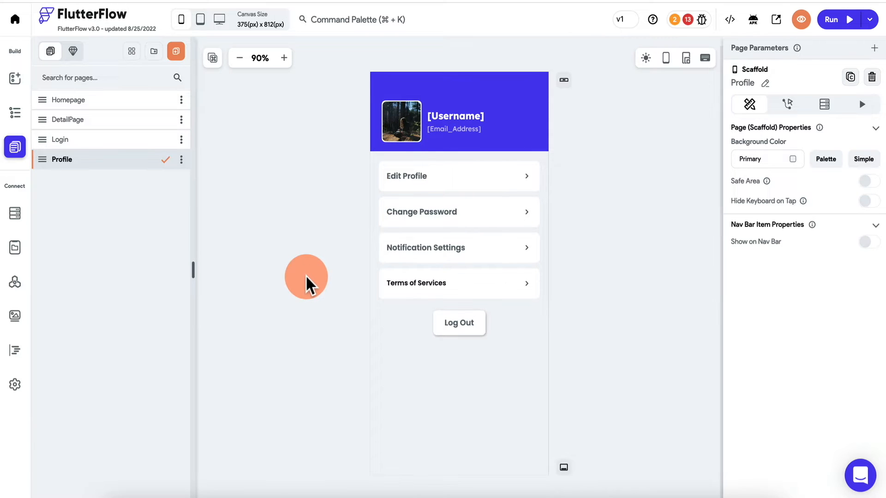
- Put the Profile page on the nav bar and give it the plain Person icon
{"action": "left_click", "coordinate": [564, 469]}
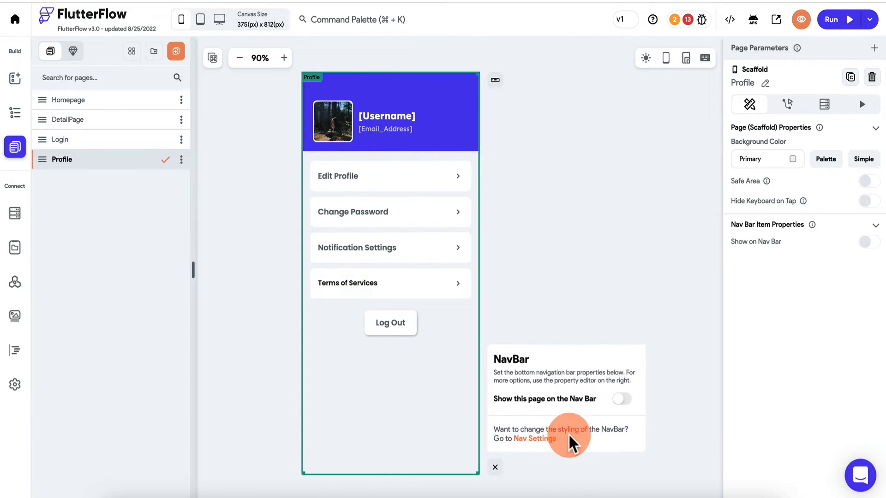
{"action": "left_click", "coordinate": [622, 399]}
{"action": "left_click", "coordinate": [631, 295]}
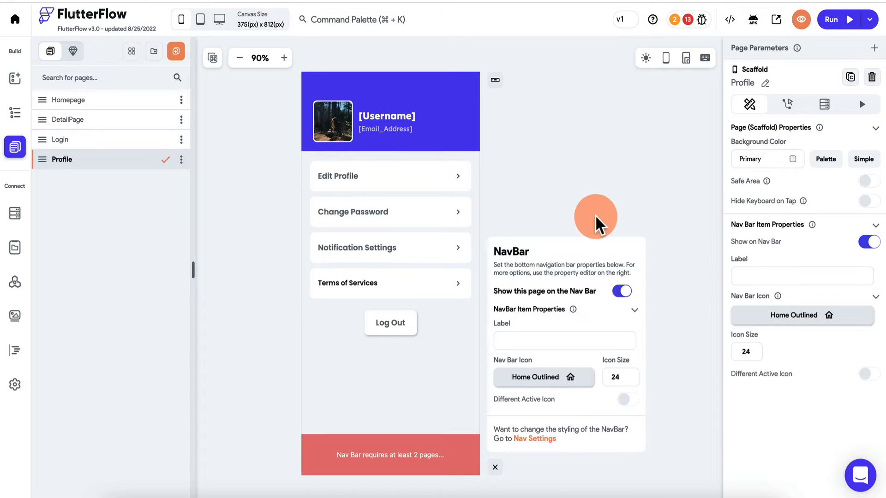
{"action": "left_click", "coordinate": [552, 378]}
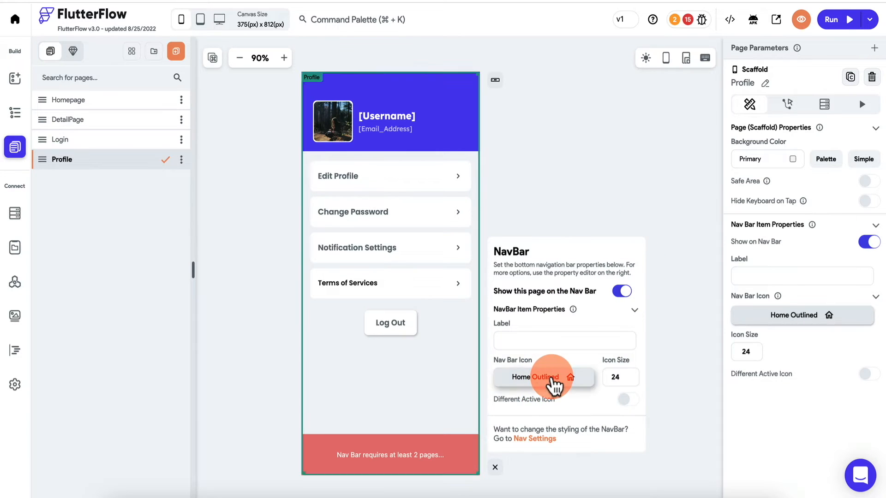
{"action": "left_click", "coordinate": [393, 140]}
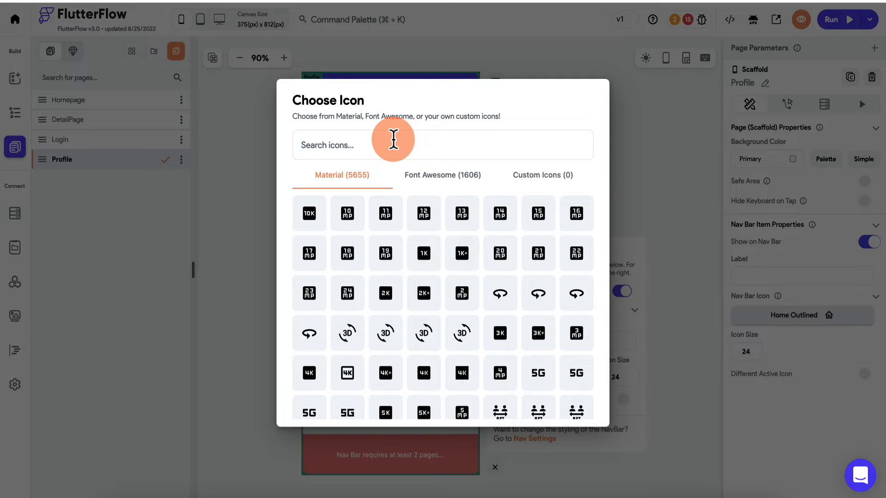
{"action": "type", "text": "person"}
{"action": "left_click", "coordinate": [332, 214]}
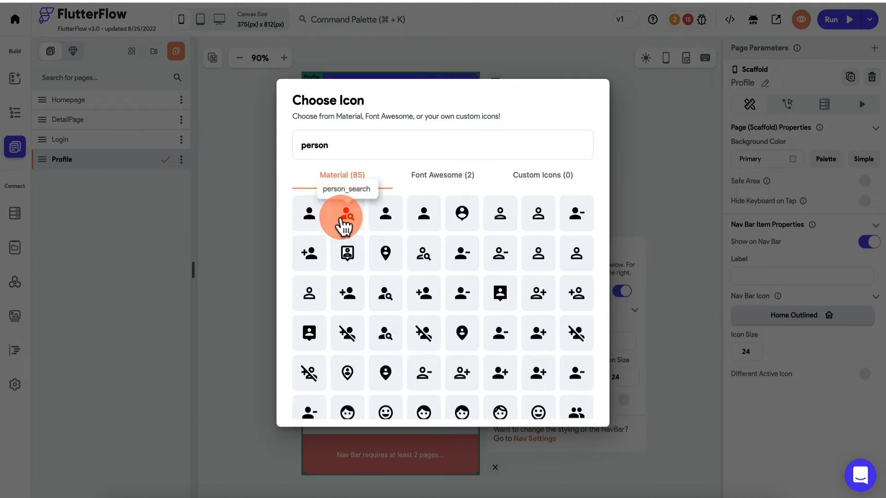
{"action": "left_click", "coordinate": [311, 215]}
{"action": "left_click", "coordinate": [314, 216]}
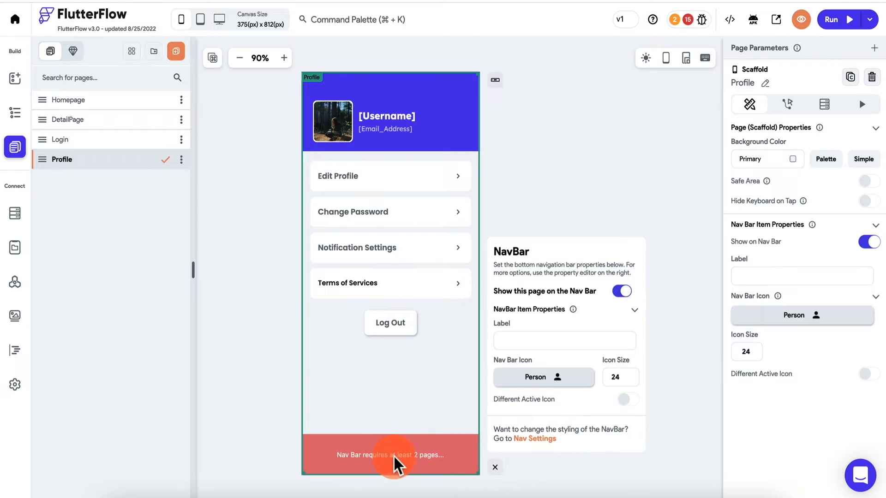
{"action": "left_click", "coordinate": [495, 467]}
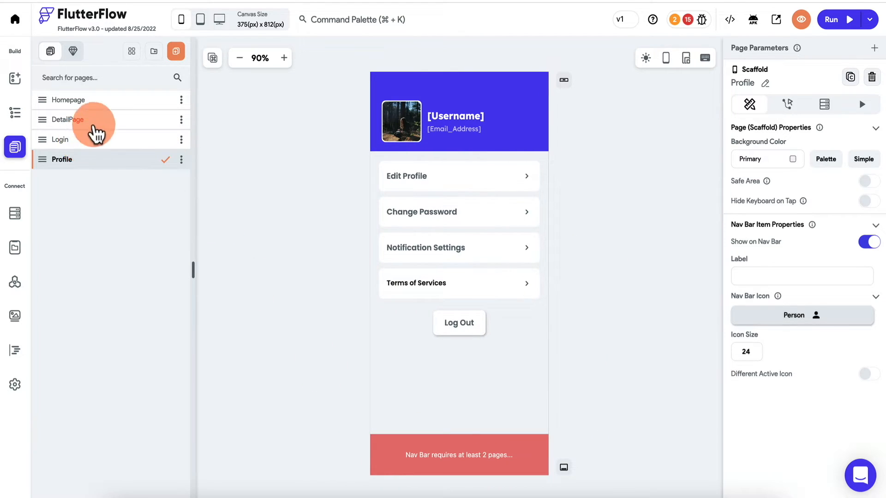
{"action": "left_click", "coordinate": [99, 100]}
- Show the Homepage on the nav bar as 'Products', using the home icon
{"action": "left_click", "coordinate": [565, 470]}
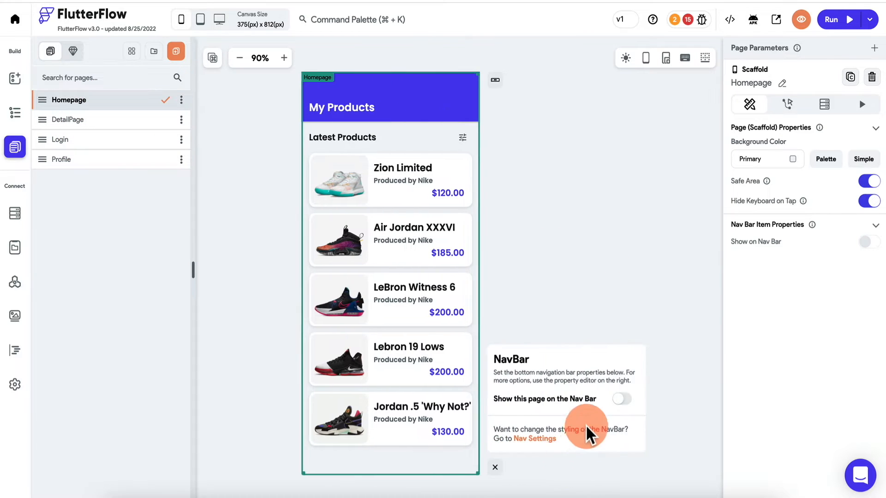
{"action": "left_click", "coordinate": [625, 400]}
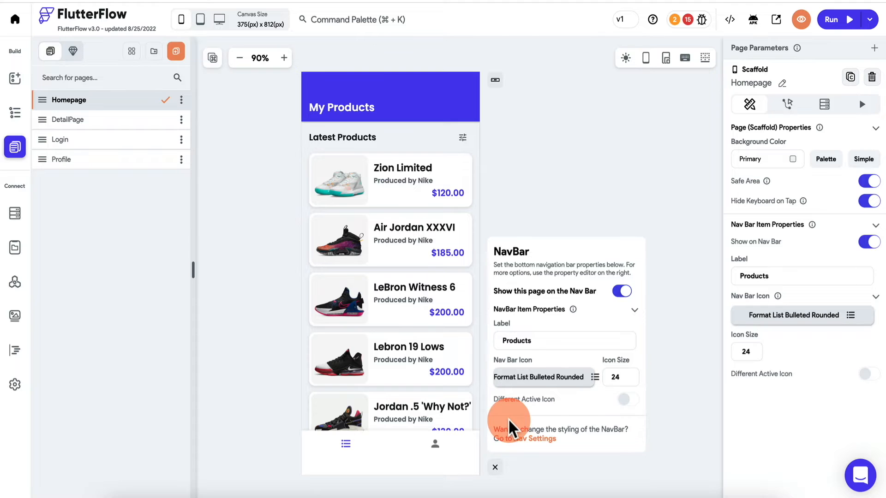
{"action": "left_click", "coordinate": [544, 385]}
{"action": "left_click", "coordinate": [423, 144]}
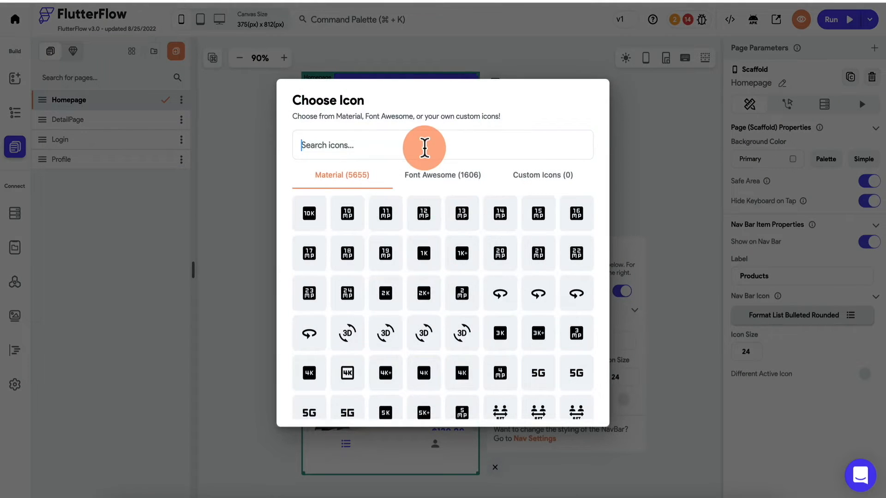
{"action": "type", "text": "home"}
{"action": "left_click", "coordinate": [306, 214]}
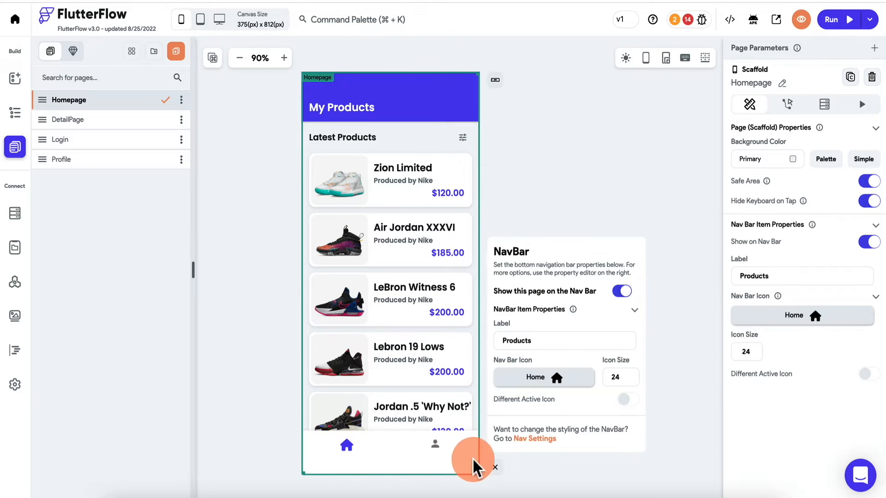
{"action": "left_click", "coordinate": [496, 467]}
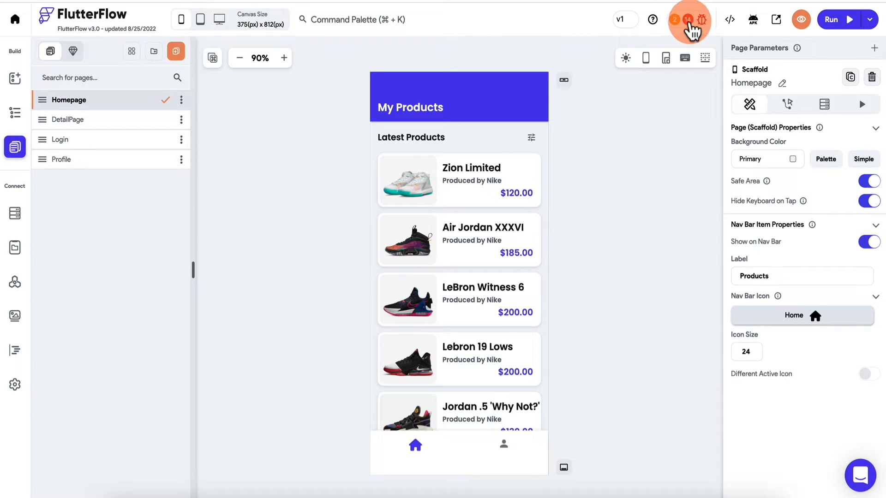
- On the Login page's Sign In tab, delete the social login icons, sub-text and its row
{"action": "left_click", "coordinate": [687, 20]}
{"action": "left_click", "coordinate": [102, 157]}
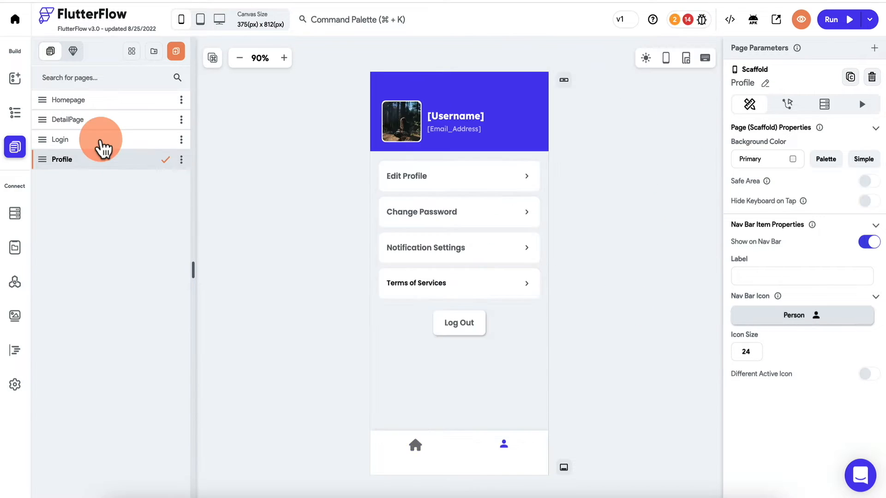
{"action": "left_click", "coordinate": [102, 141]}
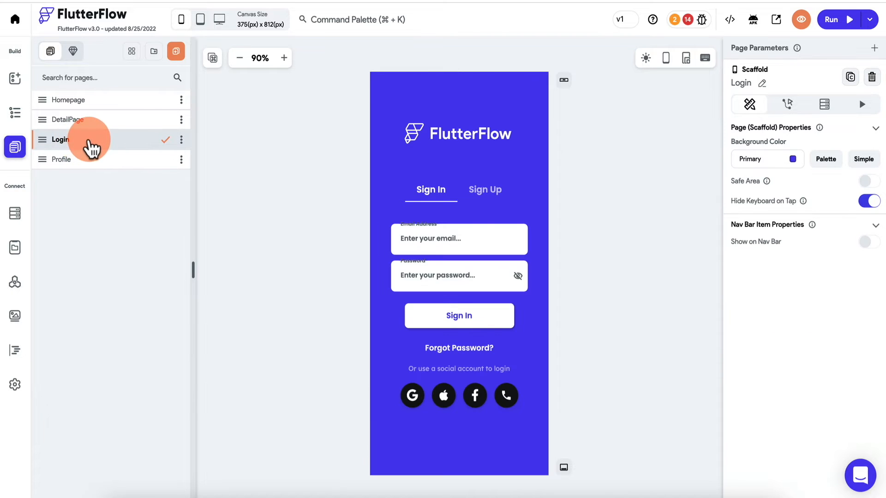
{"action": "left_click", "coordinate": [415, 393]}
{"action": "left_click", "coordinate": [15, 112]}
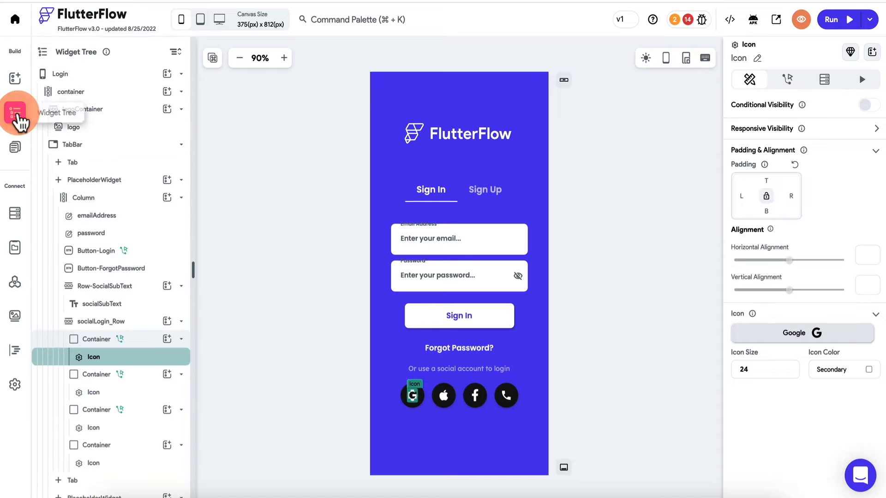
{"action": "left_click", "coordinate": [396, 402]}
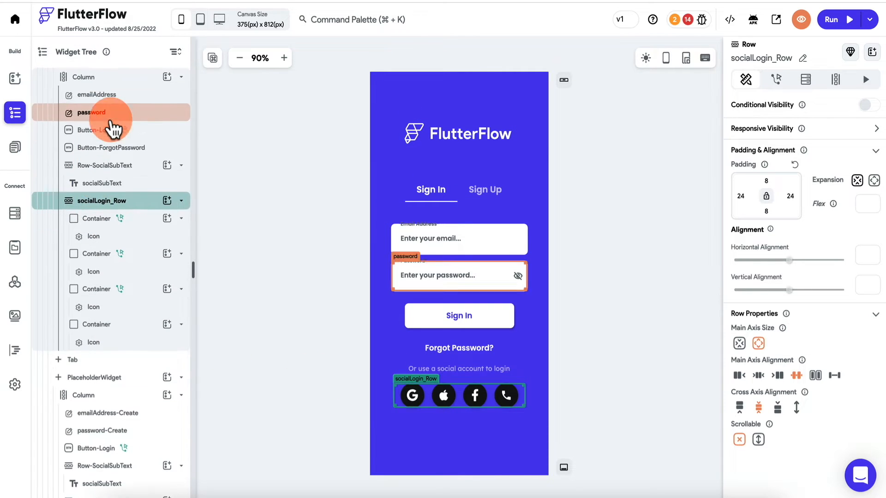
{"action": "scroll", "coordinate": [113, 129], "scroll_direction": "up", "scroll_amount": 2}
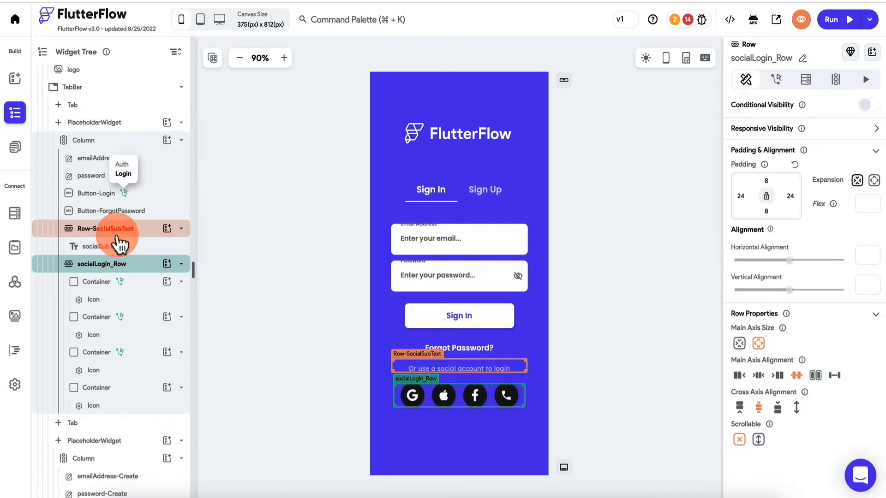
{"action": "double_click", "coordinate": [137, 271]}
{"action": "key", "text": "Delete"}
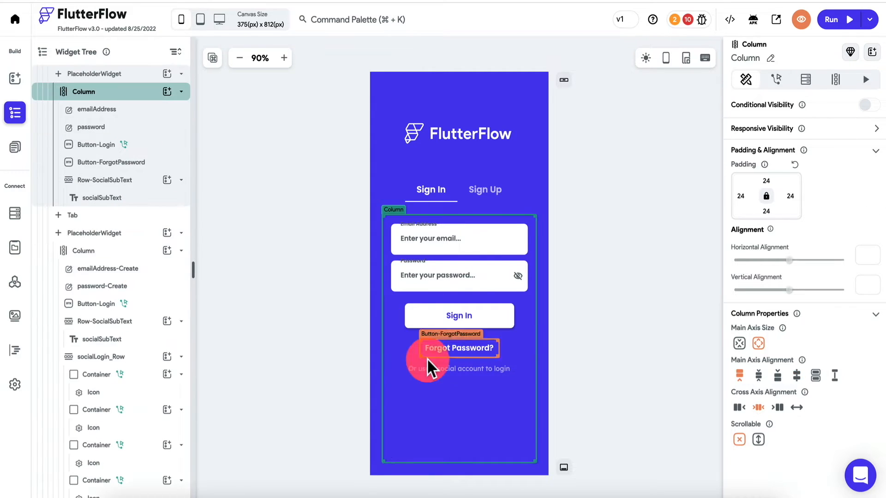
{"action": "left_click", "coordinate": [437, 369]}
{"action": "key", "text": "Delete"}
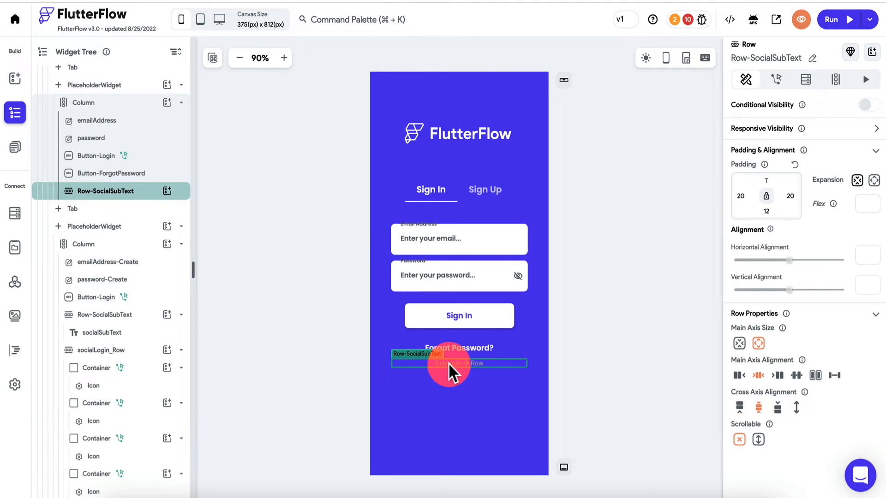
{"action": "key", "text": "Delete"}
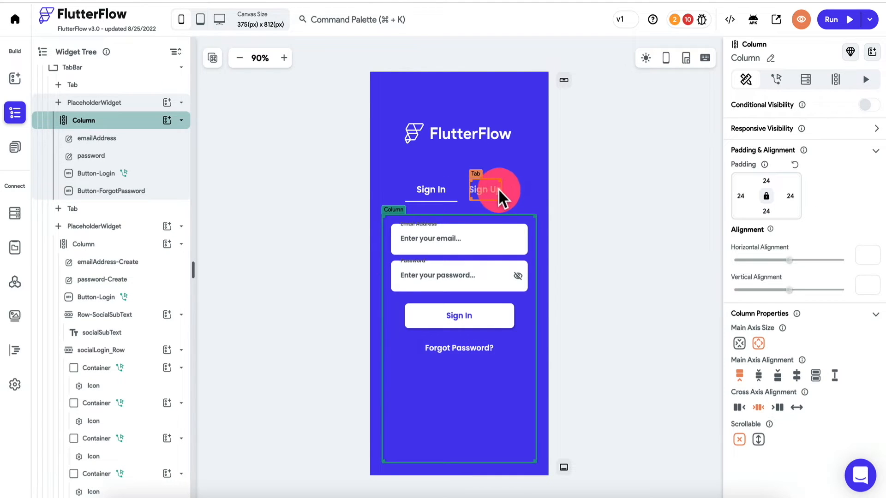
- On the Sign Up tab, delete the social icons, 'Sign up using a social account' text and empty row
{"action": "left_click", "coordinate": [486, 190]}
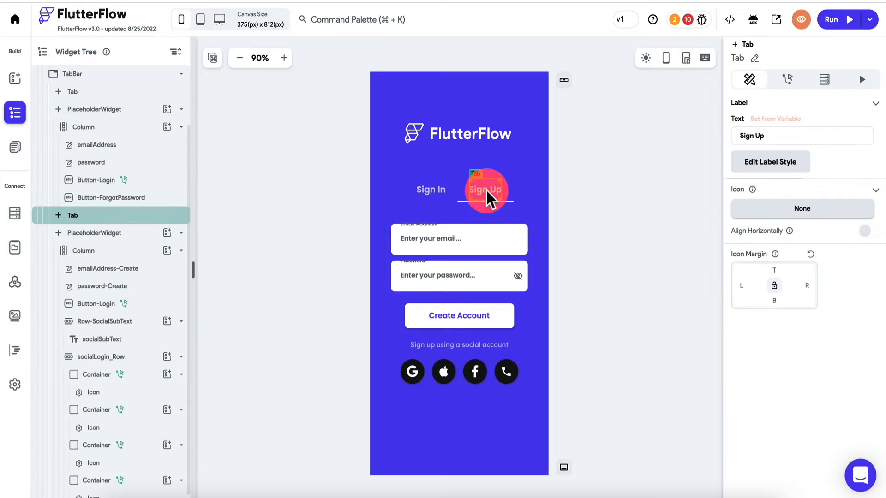
{"action": "left_click", "coordinate": [396, 364]}
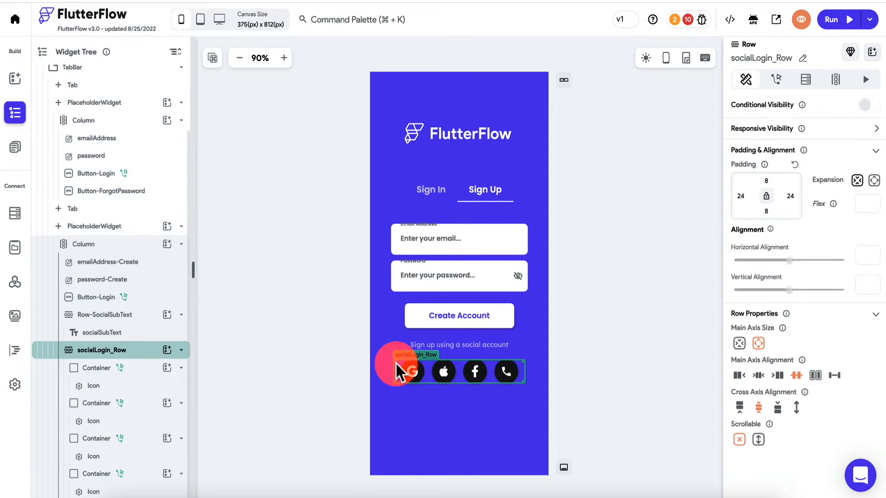
{"action": "key", "text": "Delete"}
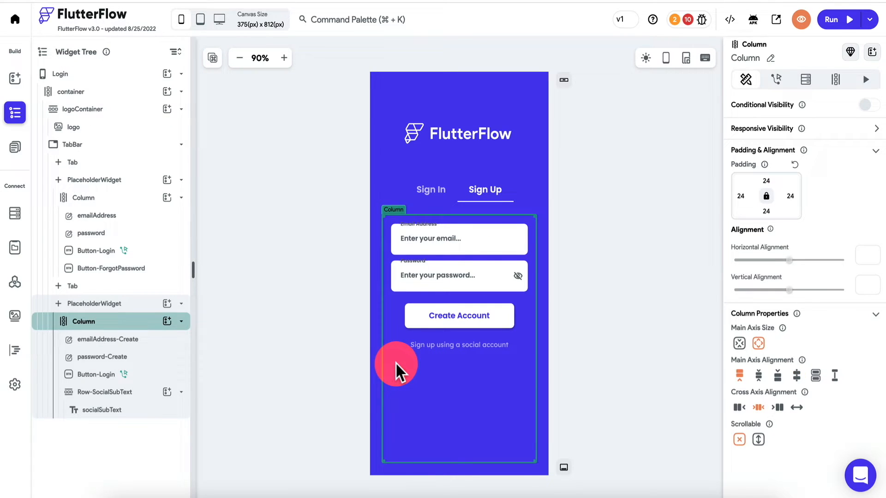
{"action": "left_click", "coordinate": [436, 344]}
{"action": "key", "text": "Delete"}
{"action": "left_click", "coordinate": [688, 20]}
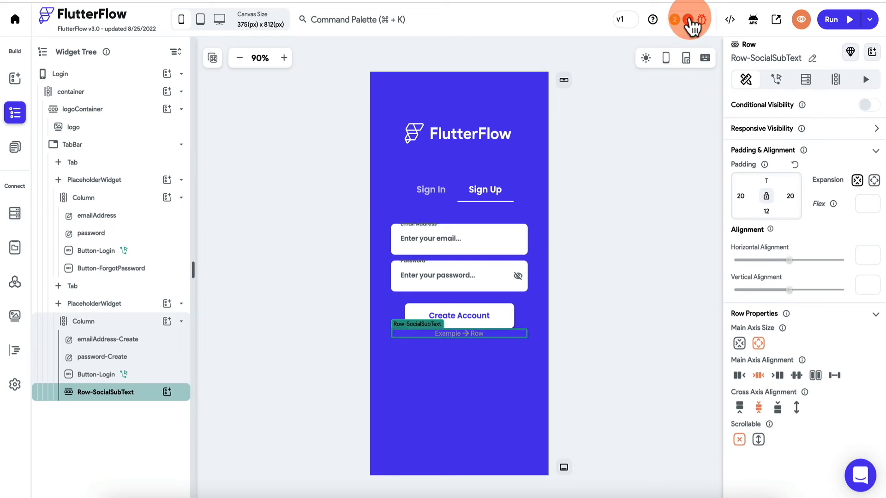
{"action": "left_click", "coordinate": [480, 342]}
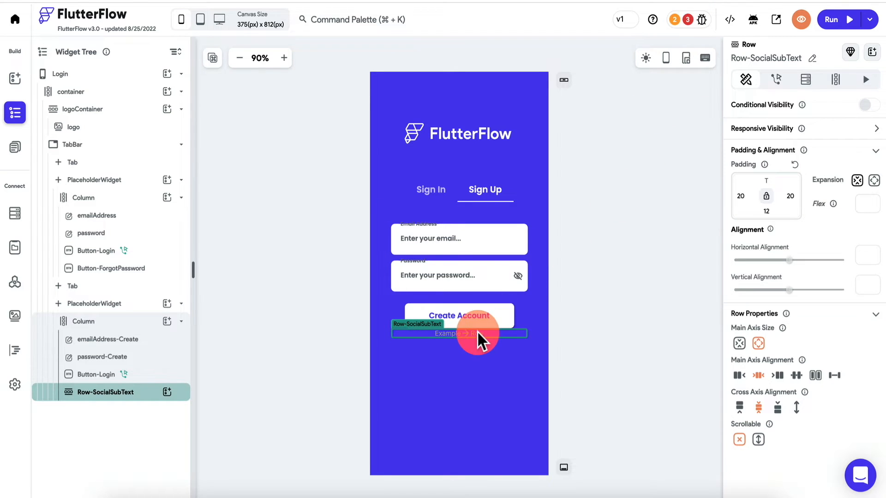
{"action": "key", "text": "Delete"}
- Review the project issues, including the nav bar authentication error
{"action": "left_click", "coordinate": [645, 224]}
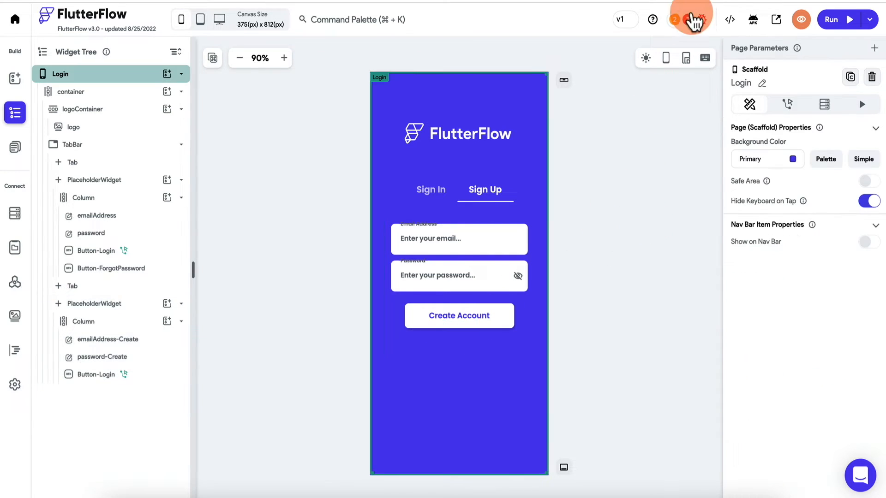
{"action": "left_click", "coordinate": [688, 20]}
{"action": "left_click", "coordinate": [636, 99]}
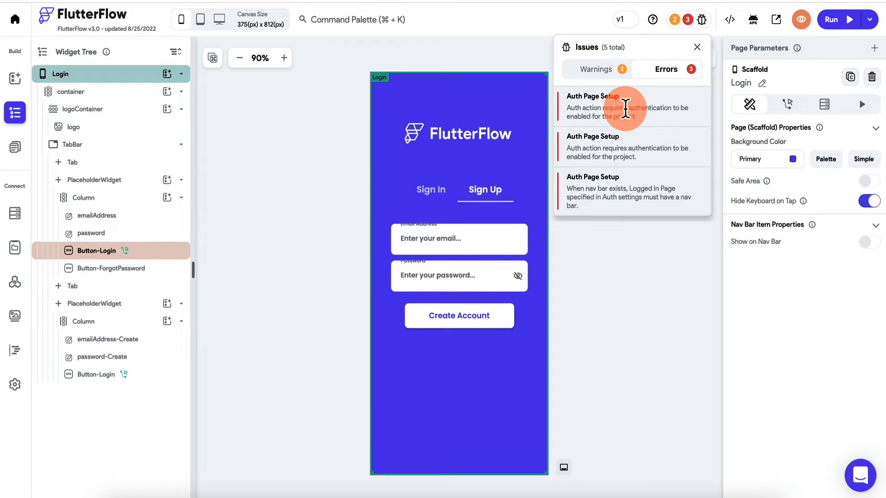
{"action": "left_click", "coordinate": [623, 204]}
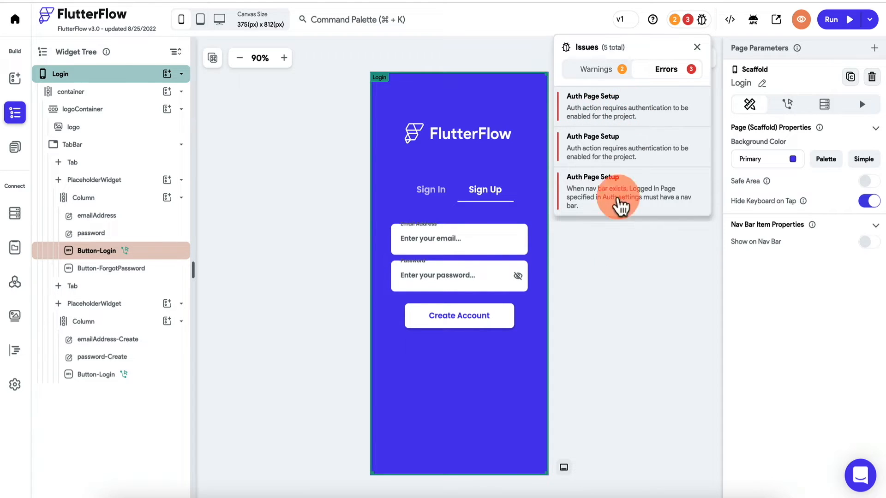
{"action": "left_click", "coordinate": [622, 281]}
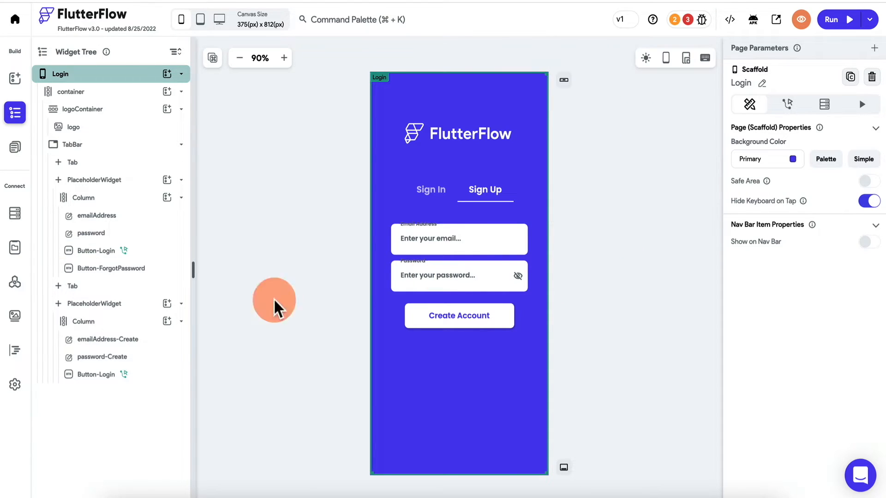
- Enable authentication with Login as the entry page and Homepage as the logged-in page
{"action": "left_click", "coordinate": [16, 386]}
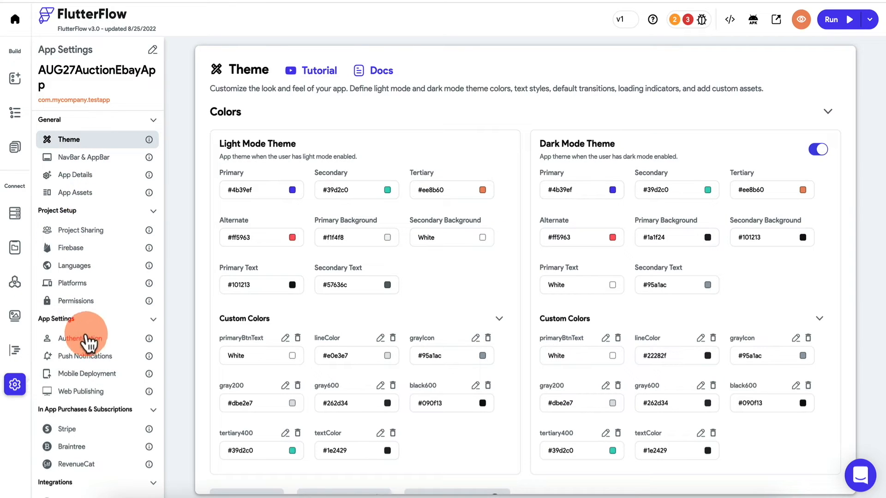
{"action": "left_click", "coordinate": [87, 342]}
{"action": "left_click", "coordinate": [320, 123]}
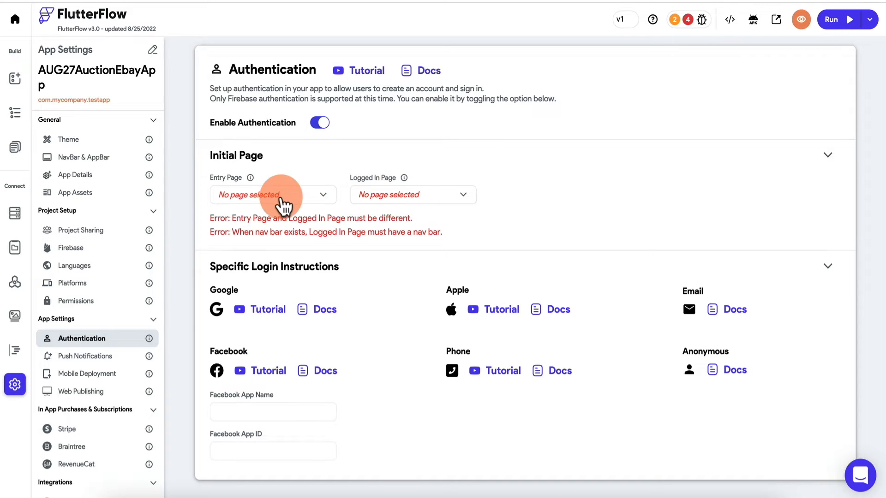
{"action": "left_click", "coordinate": [268, 198]}
{"action": "left_click", "coordinate": [252, 249]}
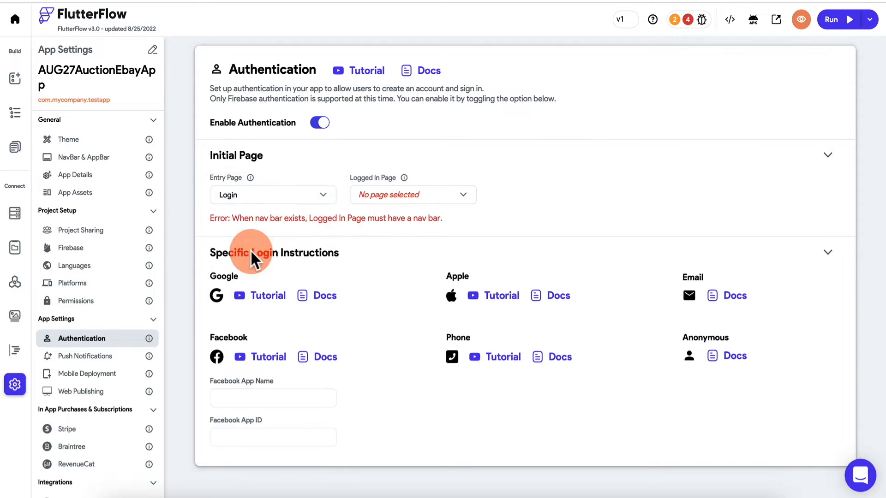
{"action": "left_click", "coordinate": [417, 199]}
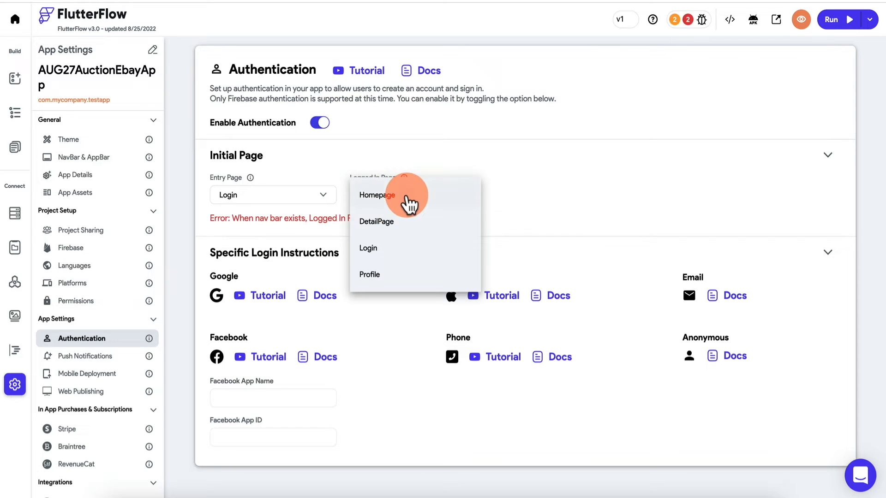
{"action": "left_click", "coordinate": [406, 199]}
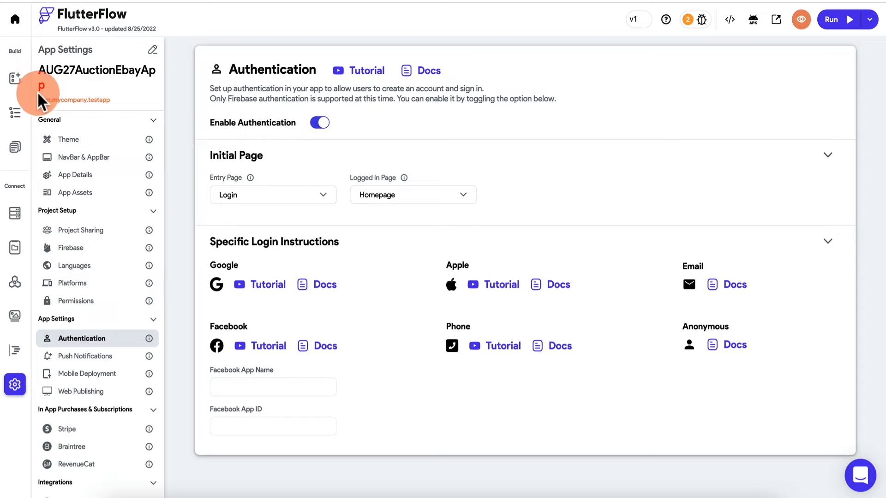
{"action": "left_click", "coordinate": [15, 82]}
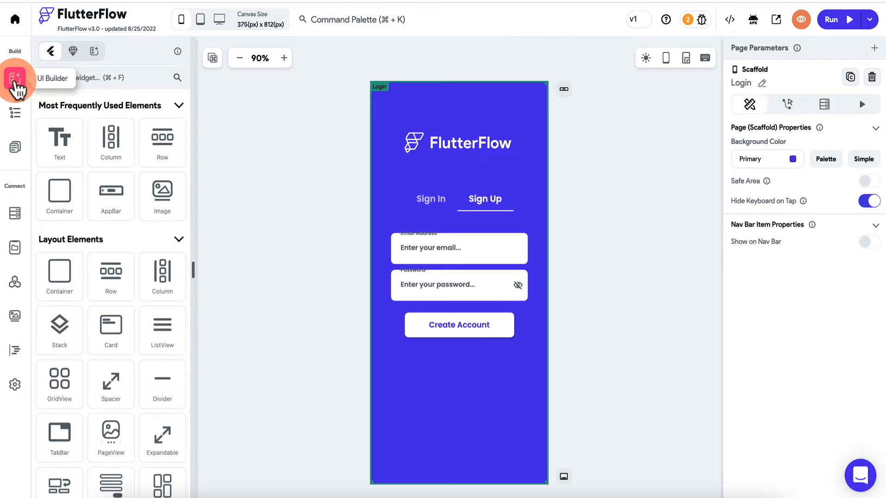
- Open the Homepage and select its product ListView in the widget tree
{"action": "left_click", "coordinate": [15, 148]}
{"action": "left_click", "coordinate": [76, 102]}
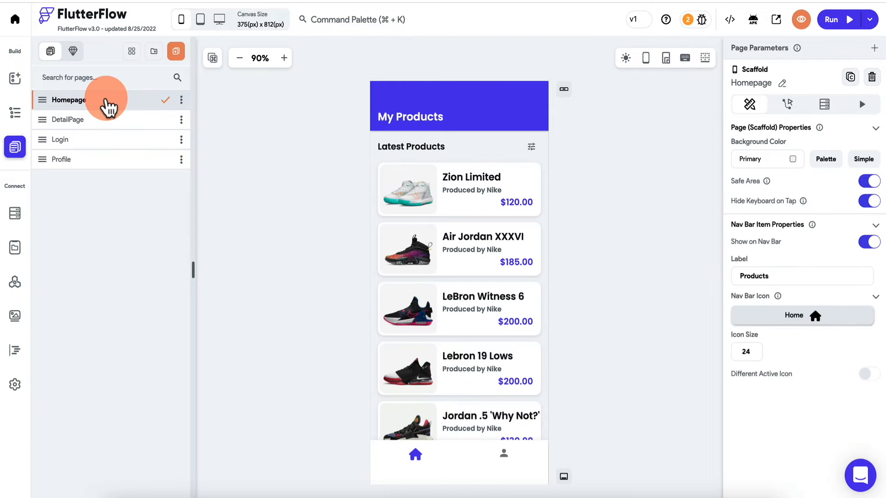
{"action": "left_click", "coordinate": [15, 115]}
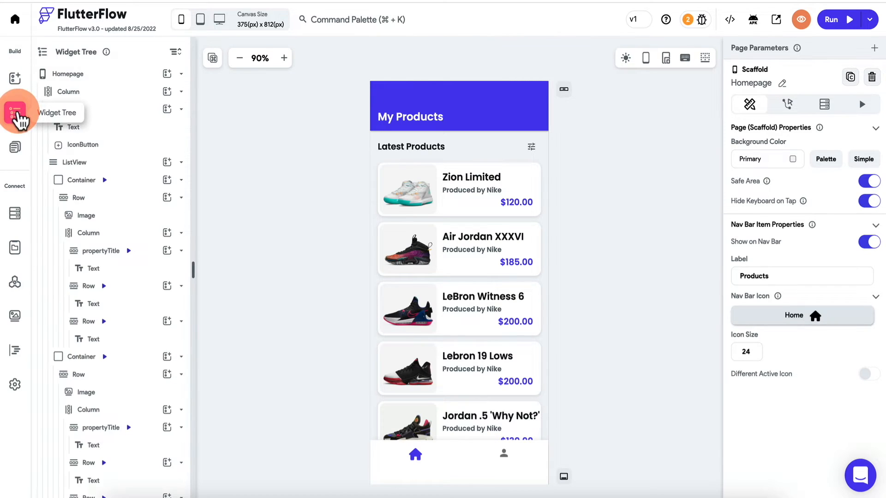
{"action": "left_click", "coordinate": [225, 135]}
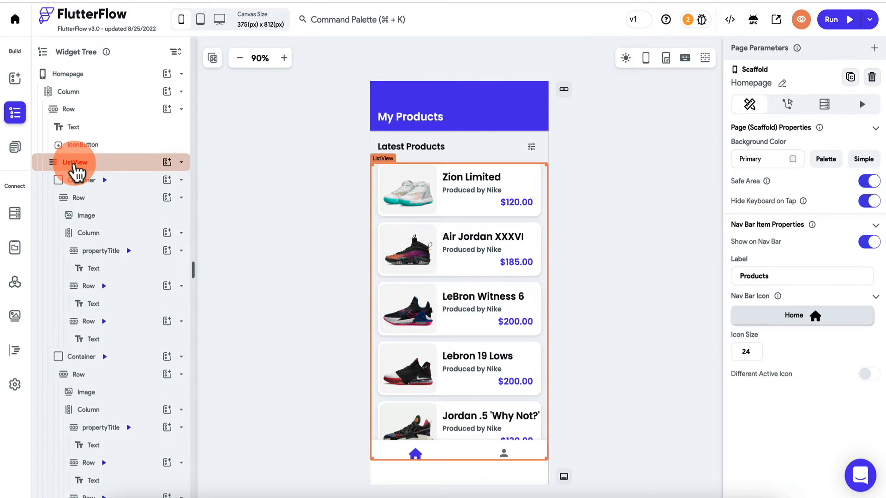
{"action": "left_click", "coordinate": [77, 165]}
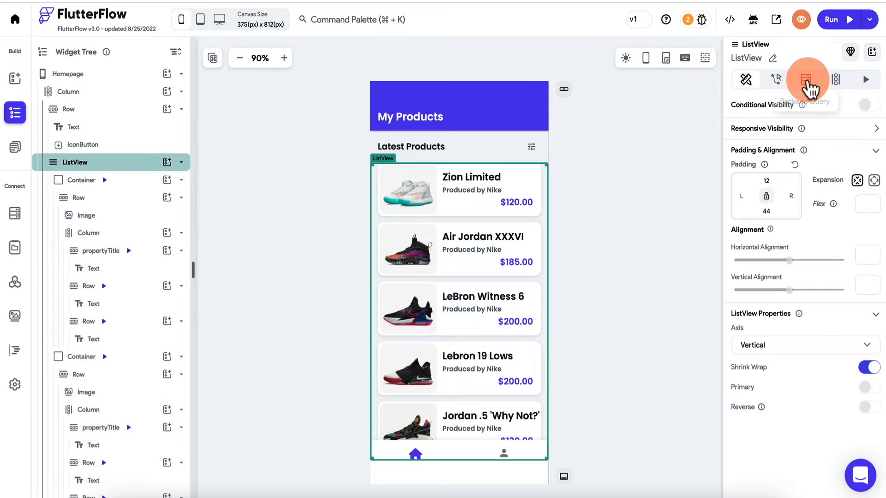
- Give the ListView a List of Documents backend query on the listings collection, leaving one card template
{"action": "left_click", "coordinate": [805, 80]}
{"action": "left_click", "coordinate": [785, 125]}
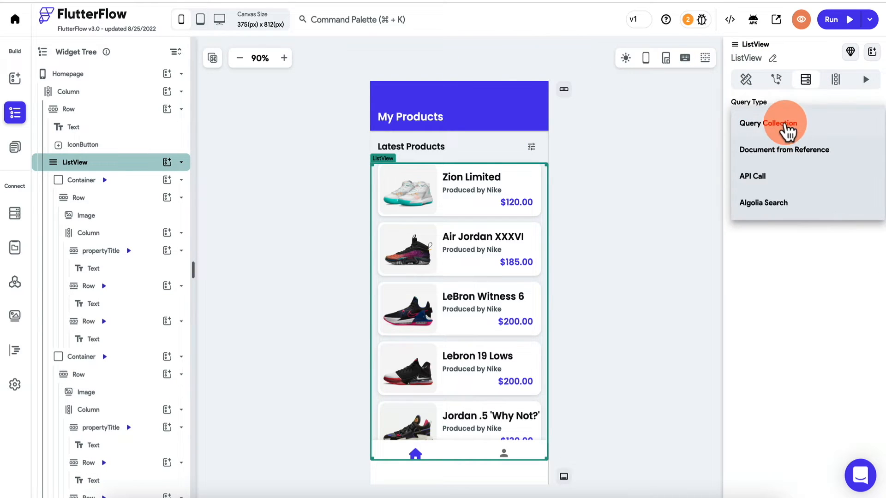
{"action": "left_click", "coordinate": [787, 127]}
{"action": "left_click", "coordinate": [787, 193]}
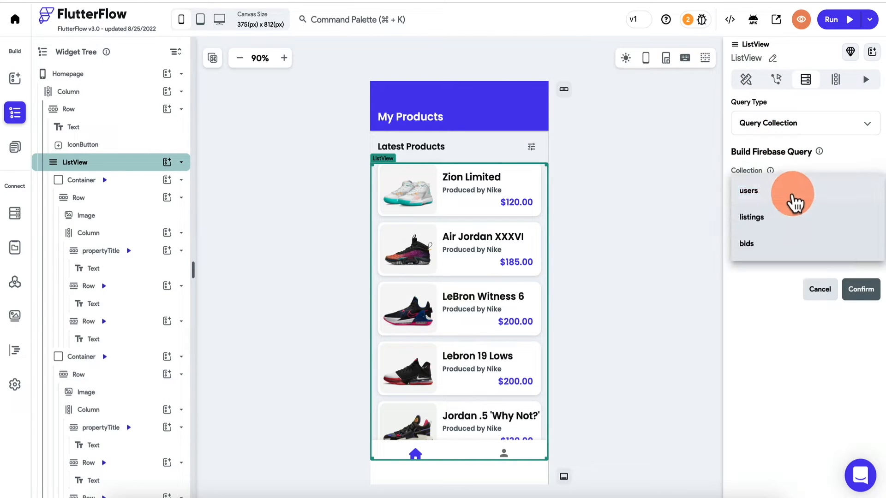
{"action": "left_click", "coordinate": [792, 227]}
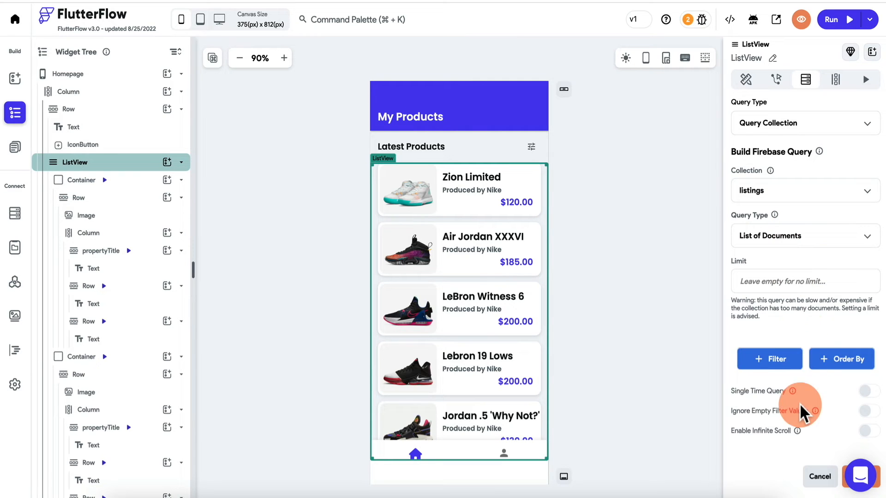
{"action": "scroll", "coordinate": [801, 409], "scroll_direction": "down", "scroll_amount": 3}
{"action": "left_click", "coordinate": [861, 374]}
{"action": "left_click", "coordinate": [514, 300]}
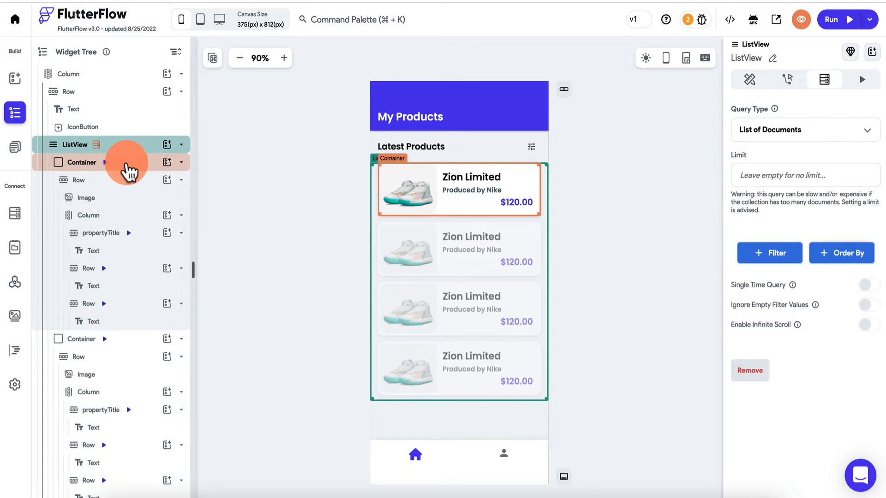
{"action": "left_click", "coordinate": [95, 341]}
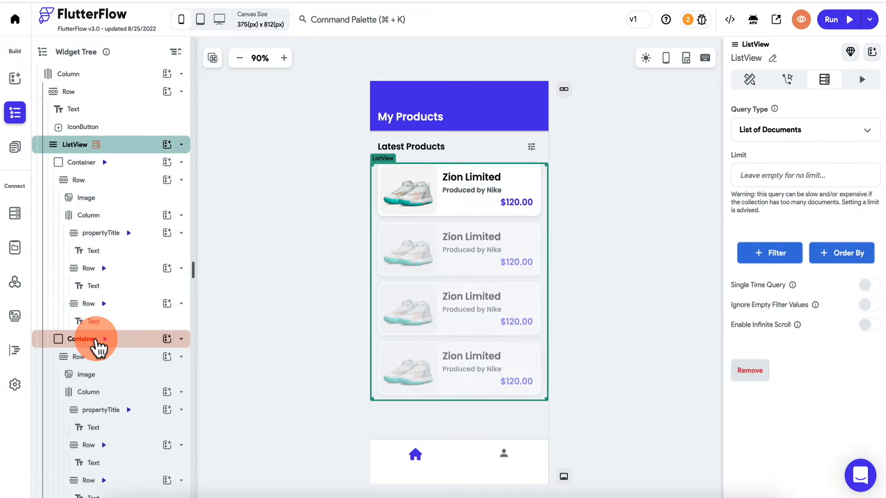
{"action": "left_click", "coordinate": [95, 341]}
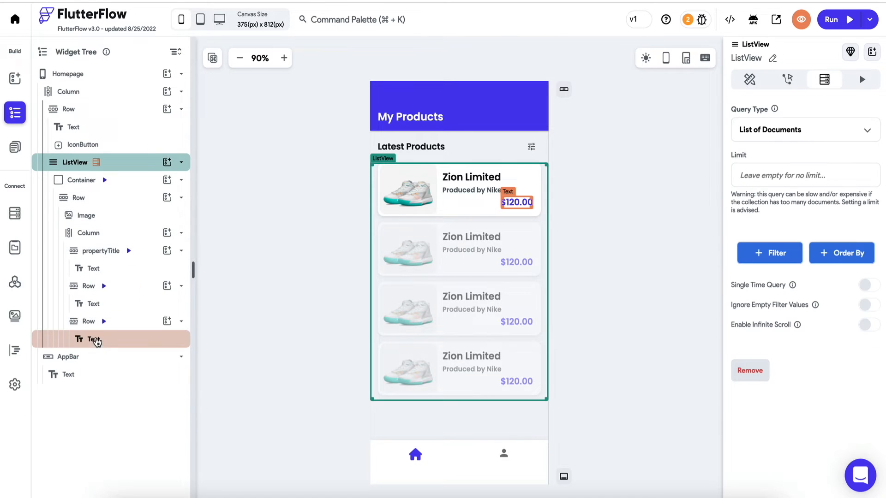
{"action": "left_click", "coordinate": [121, 166]}
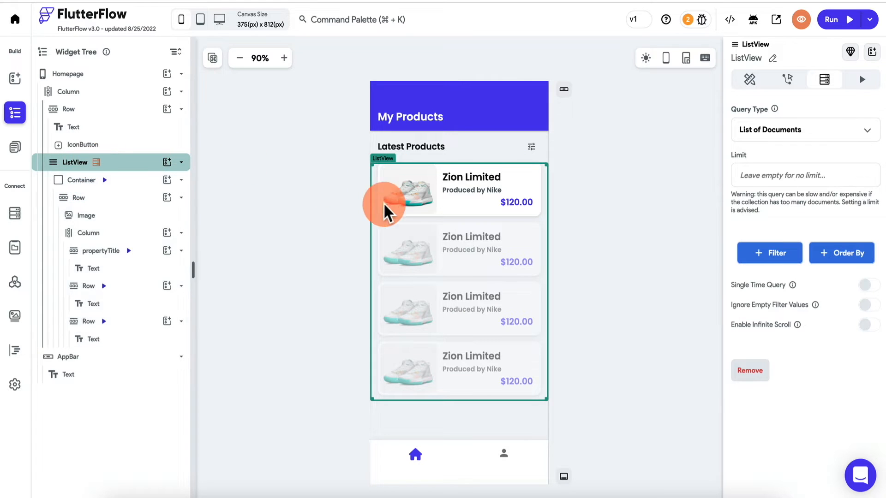
- Bind the card's image to the listing's image field and its title to name
{"action": "left_click", "coordinate": [404, 184]}
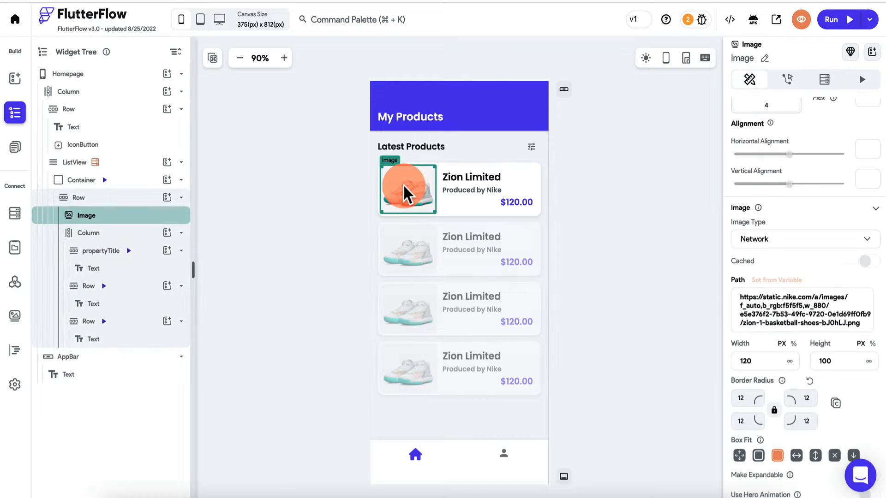
{"action": "left_click", "coordinate": [791, 284]}
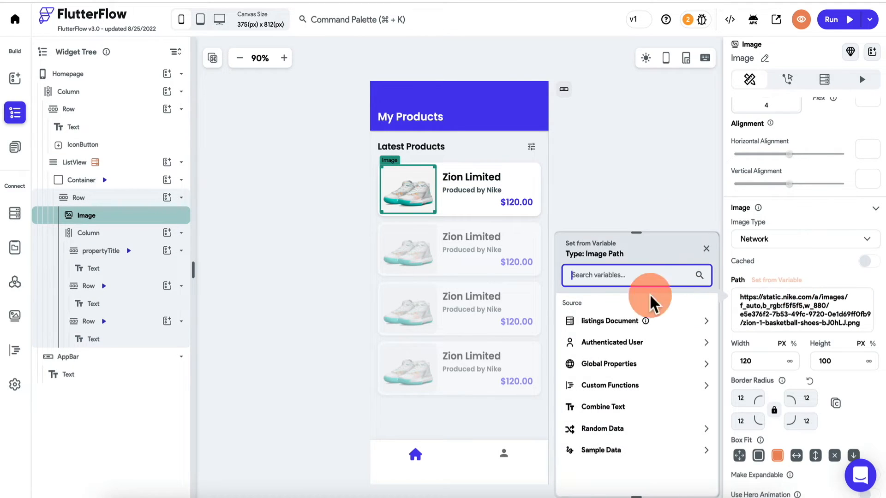
{"action": "left_click", "coordinate": [624, 324]}
{"action": "left_click", "coordinate": [595, 373]}
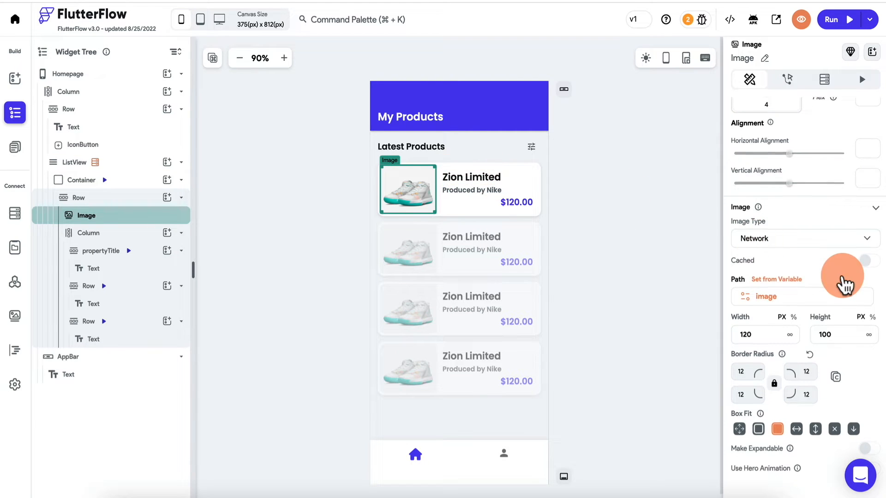
{"action": "scroll", "coordinate": [844, 281], "scroll_direction": "up", "scroll_amount": 3}
{"action": "left_click", "coordinate": [488, 175]}
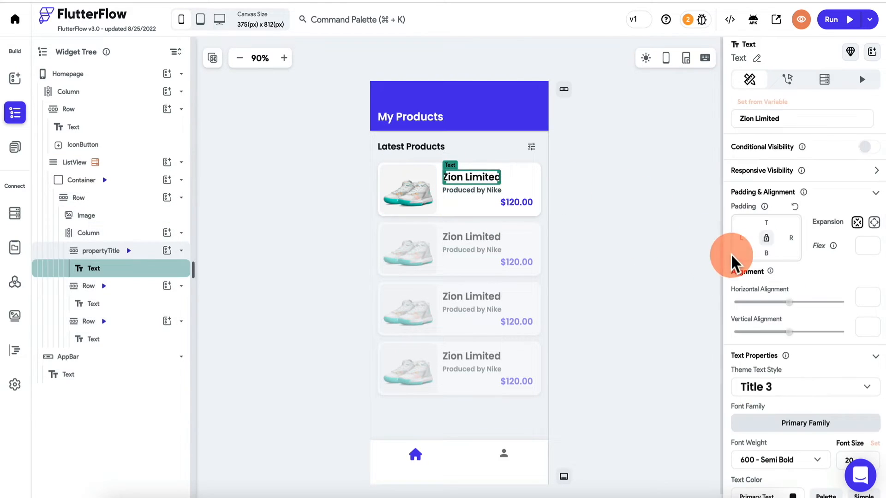
{"action": "left_click", "coordinate": [760, 94]}
{"action": "left_click", "coordinate": [648, 169]}
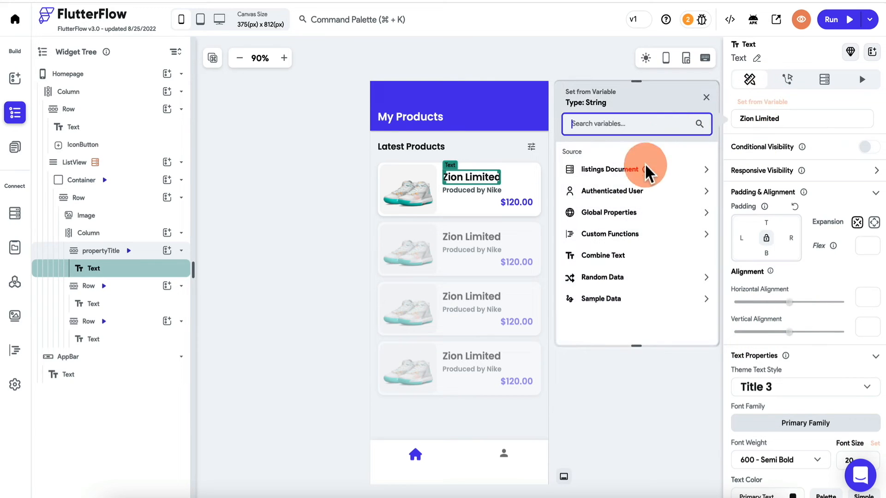
{"action": "left_click", "coordinate": [595, 204]}
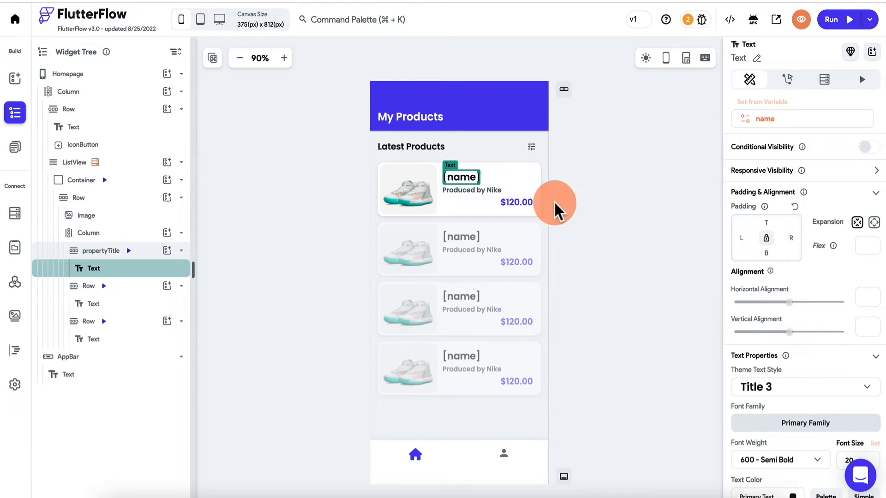
- Bind the subtitle to endDate, formatted as a weekday-month-day timestamp
{"action": "left_click", "coordinate": [466, 191]}
{"action": "left_click", "coordinate": [763, 103]}
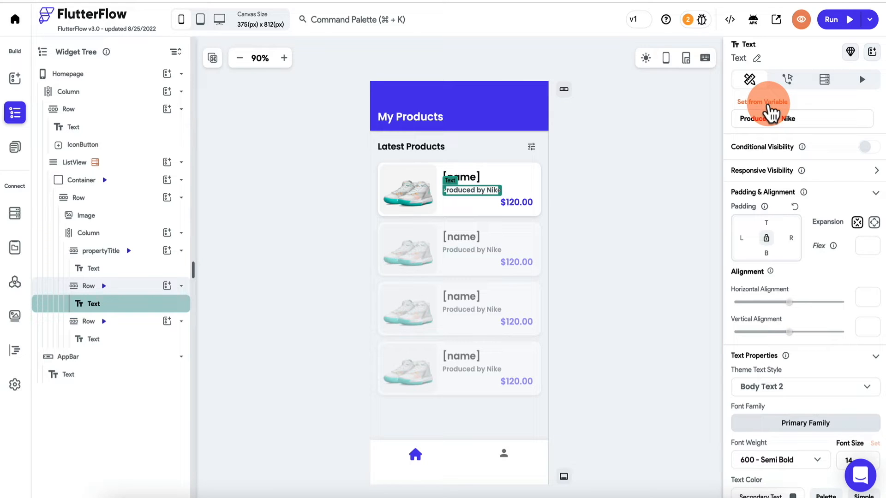
{"action": "left_click", "coordinate": [613, 172]}
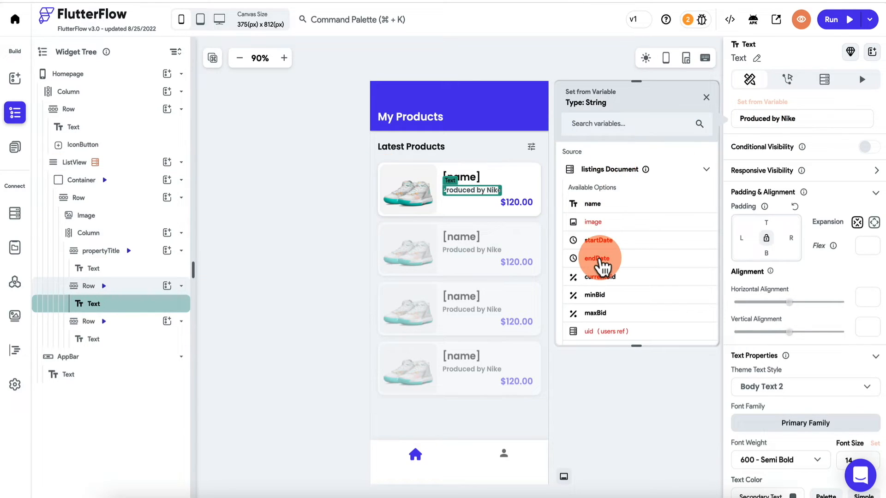
{"action": "left_click", "coordinate": [599, 258]}
{"action": "left_click", "coordinate": [642, 271]}
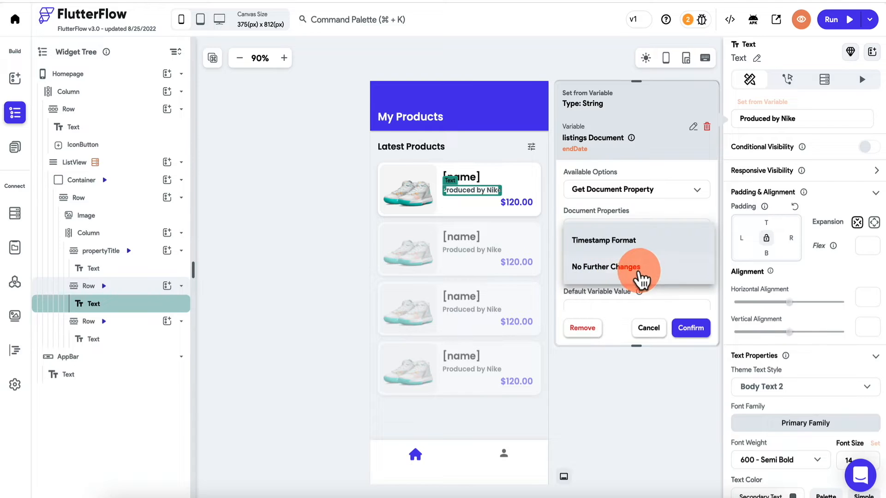
{"action": "left_click", "coordinate": [633, 244]}
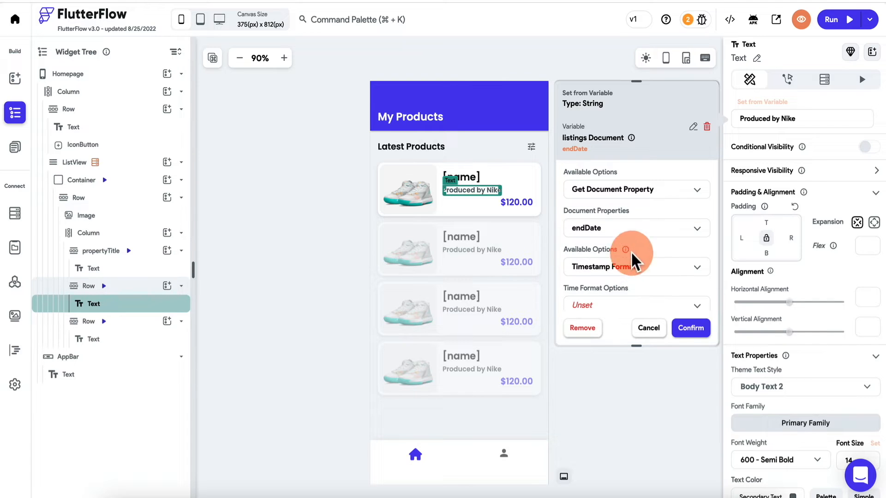
{"action": "left_click", "coordinate": [626, 308]}
{"action": "left_click", "coordinate": [664, 184]}
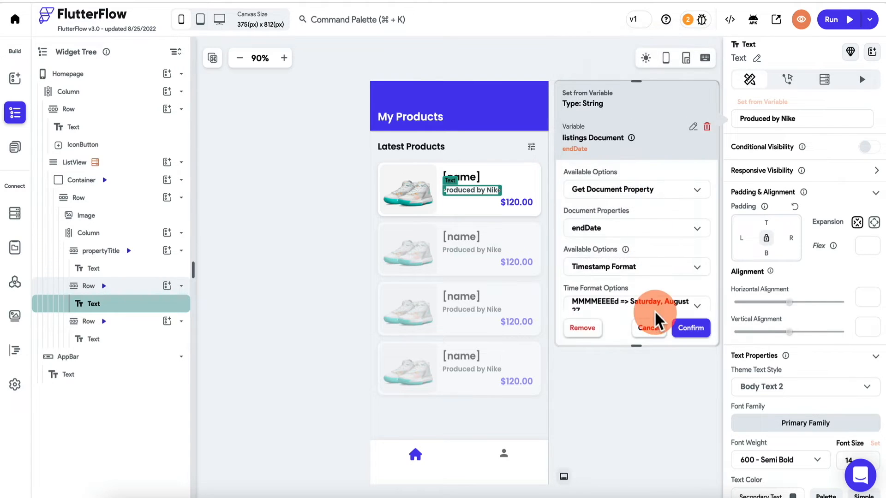
{"action": "left_click", "coordinate": [690, 328]}
- Bind the price text to currentBid as a decimal number displayed as currency
{"action": "left_click", "coordinate": [512, 200]}
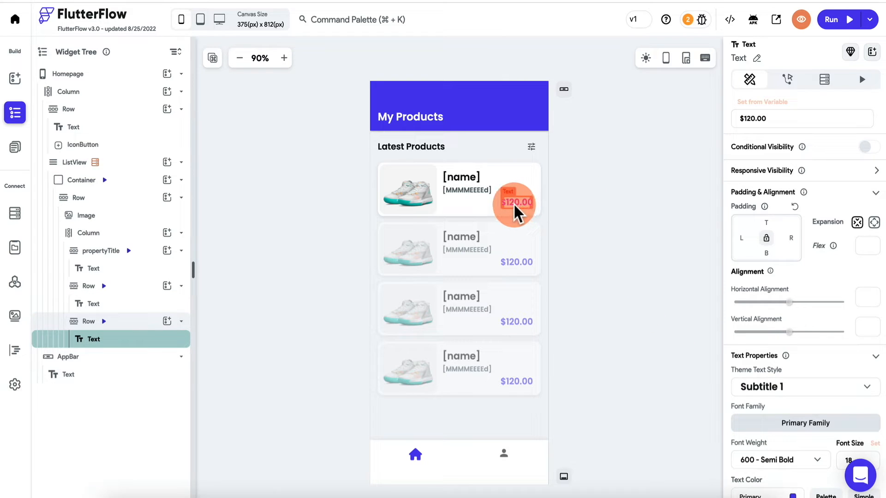
{"action": "left_click", "coordinate": [764, 98]}
{"action": "left_click", "coordinate": [619, 172]}
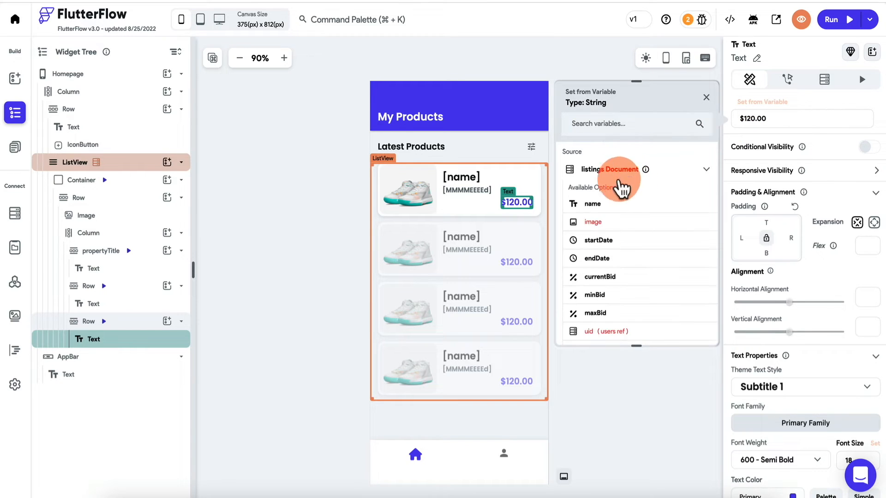
{"action": "left_click", "coordinate": [608, 277]}
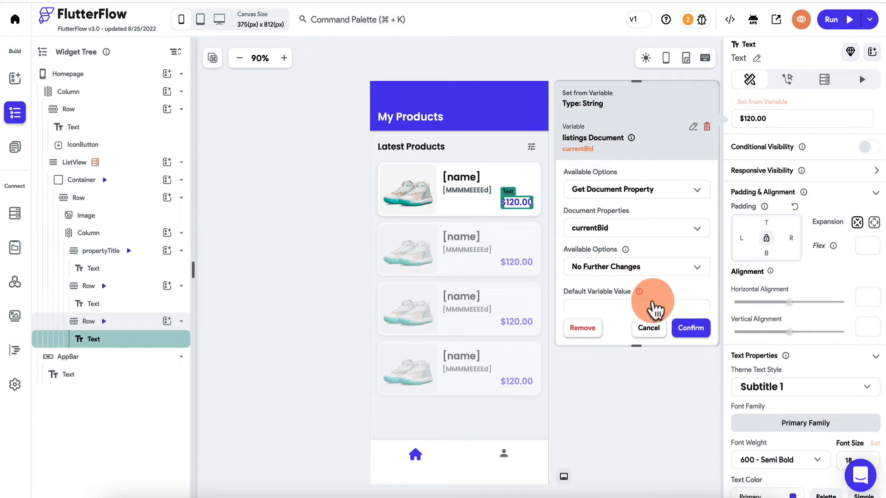
{"action": "scroll", "coordinate": [660, 255], "scroll_direction": "down", "scroll_amount": 1}
{"action": "left_click", "coordinate": [658, 261]}
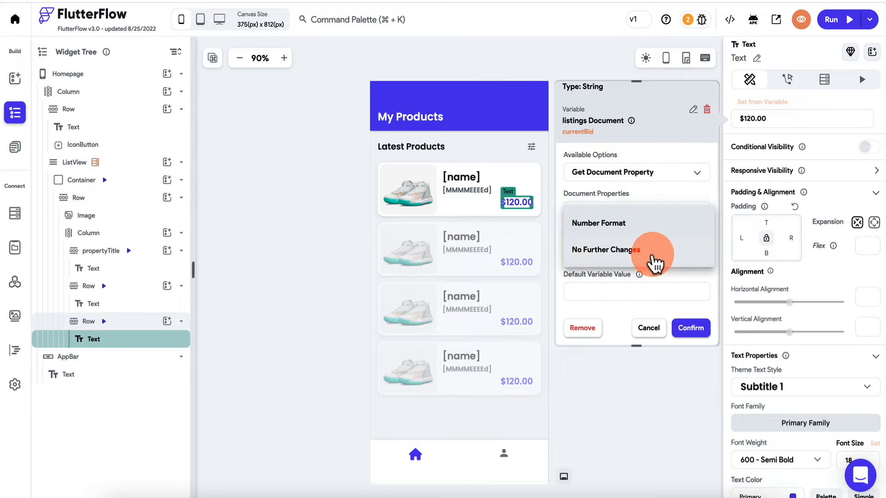
{"action": "left_click", "coordinate": [646, 223]}
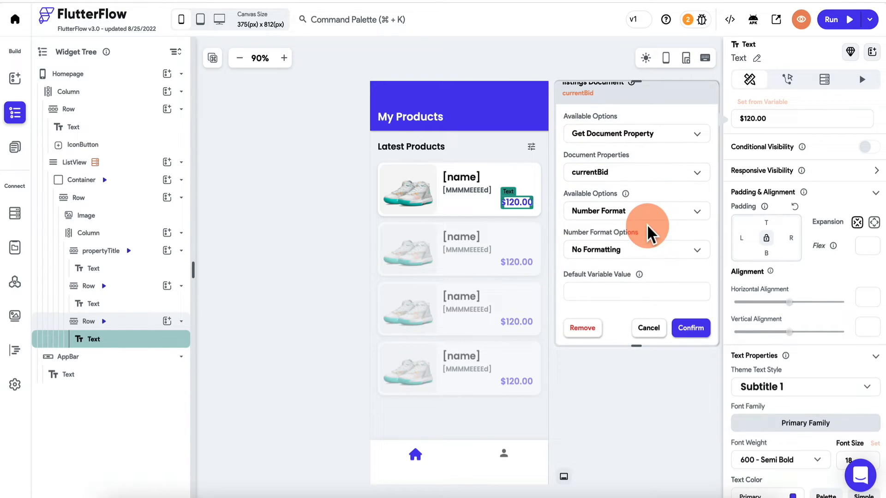
{"action": "left_click", "coordinate": [619, 250]}
{"action": "left_click", "coordinate": [628, 281]}
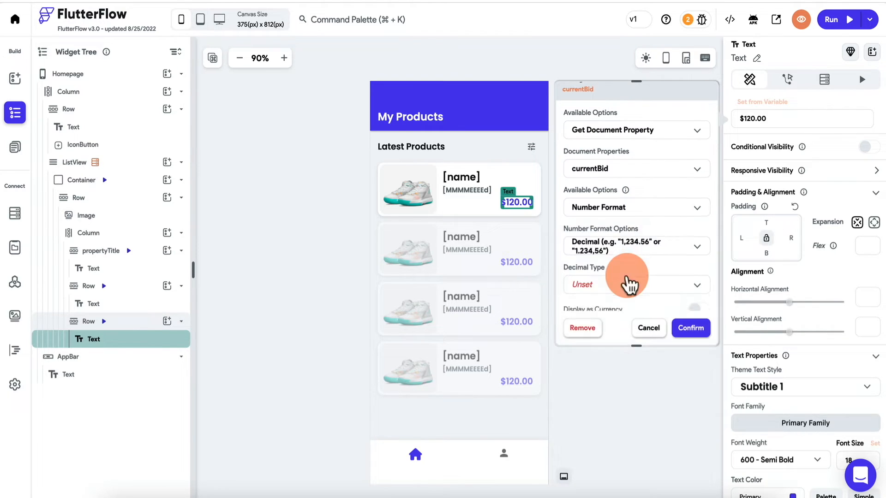
{"action": "left_click", "coordinate": [701, 229]}
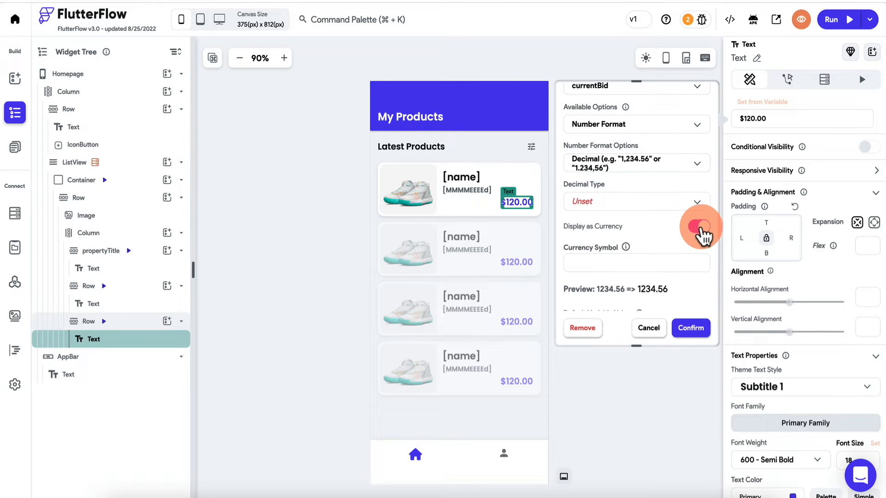
{"action": "left_click", "coordinate": [682, 203]}
{"action": "left_click", "coordinate": [633, 205]}
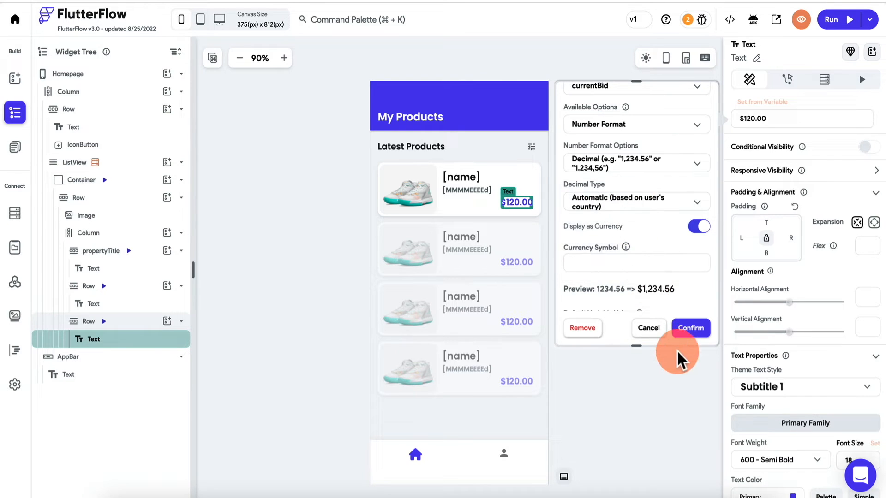
{"action": "left_click", "coordinate": [691, 328]}
{"action": "left_click", "coordinate": [636, 179]}
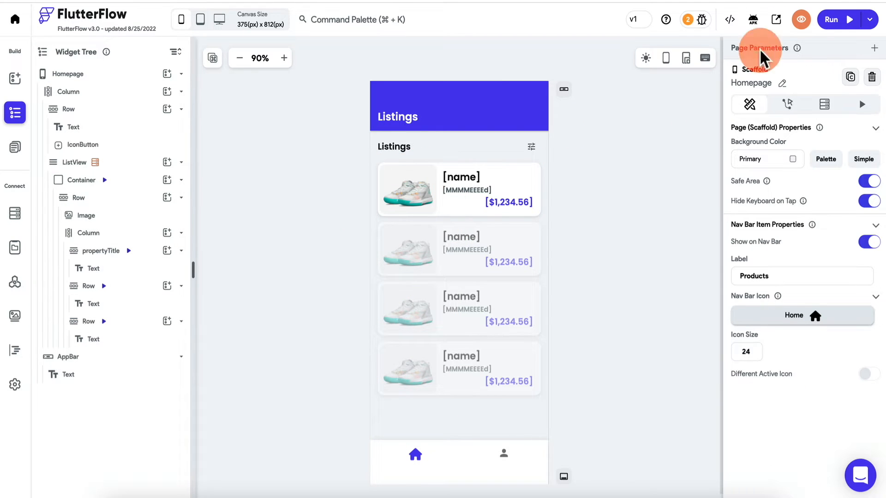
{"action": "left_click", "coordinate": [870, 21]}
{"action": "left_click", "coordinate": [826, 59]}
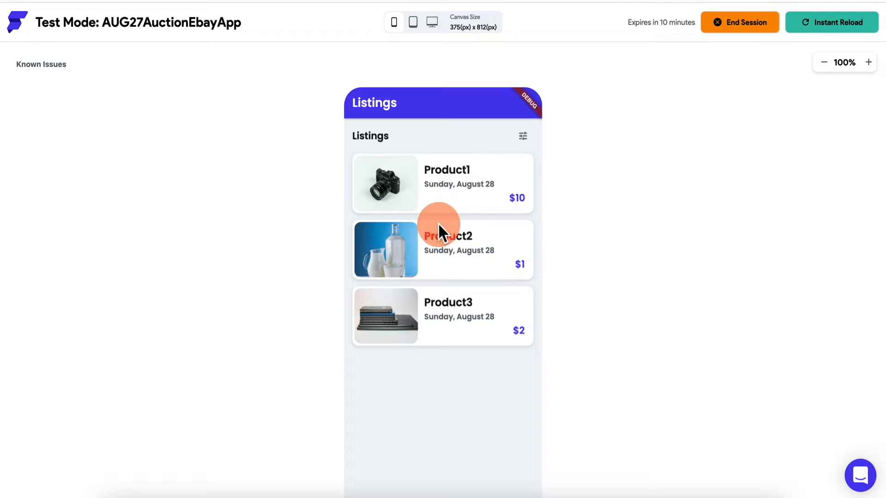
{"action": "left_click", "coordinate": [461, 27]}
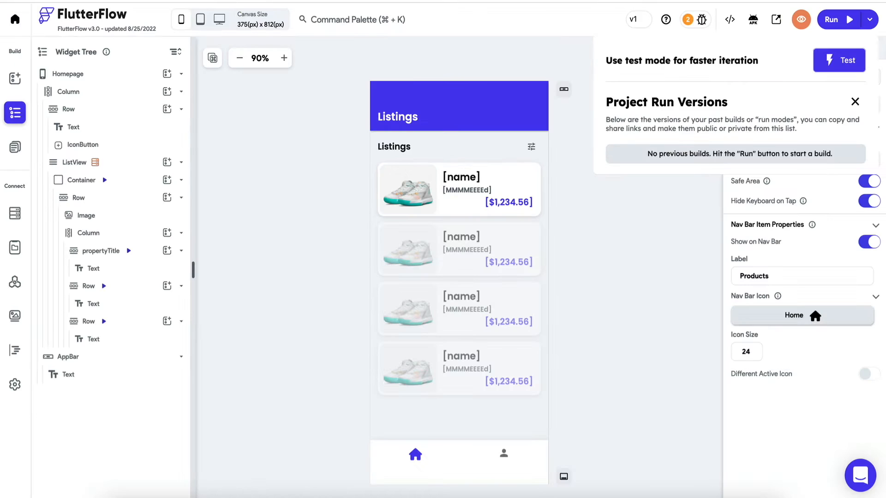
{"action": "left_click", "coordinate": [99, 115]}
{"action": "left_click", "coordinate": [15, 148]}
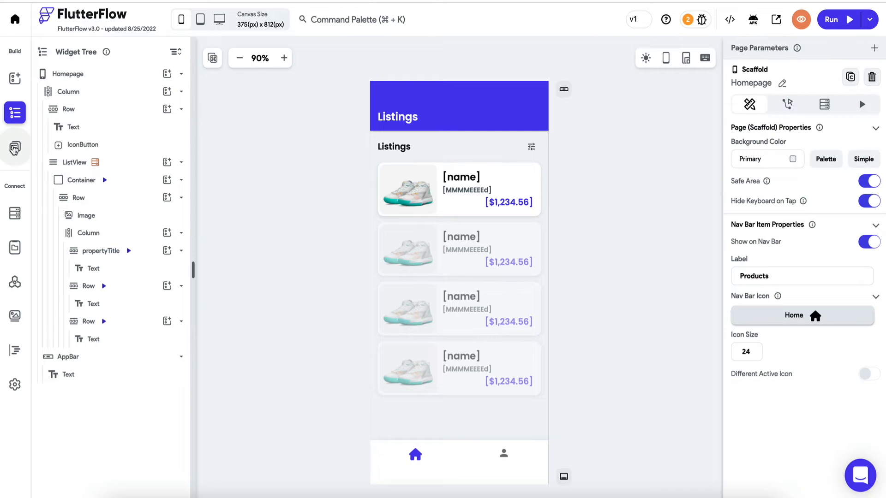
- On DetailPage, make the back icon navigate to Homepage with an Instant transition
{"action": "left_click", "coordinate": [74, 120]}
{"action": "left_click", "coordinate": [322, 190]}
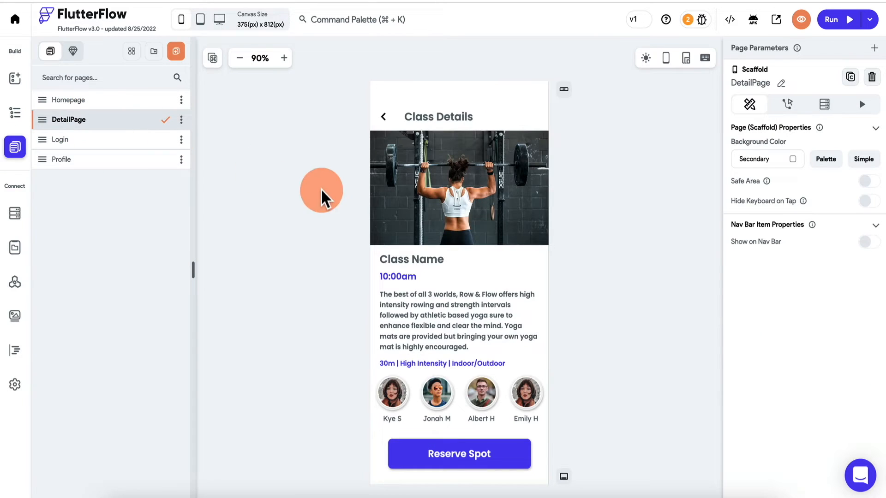
{"action": "left_click", "coordinate": [430, 117]}
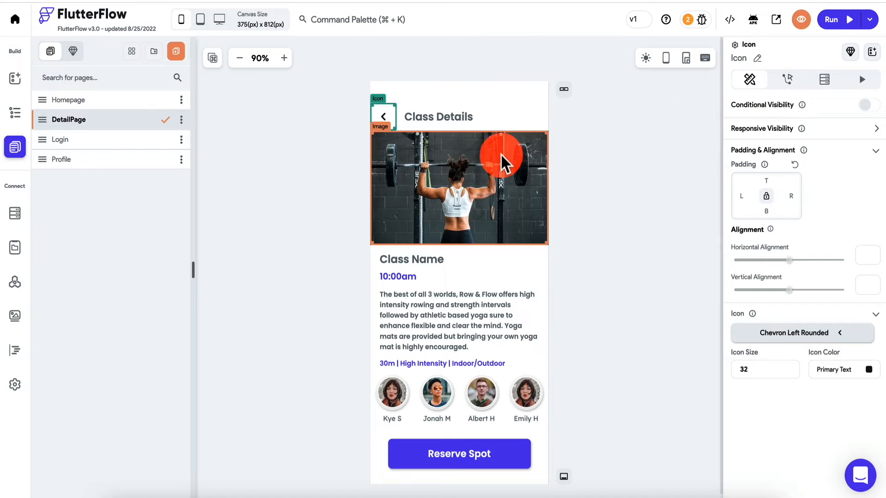
{"action": "left_click", "coordinate": [788, 81]}
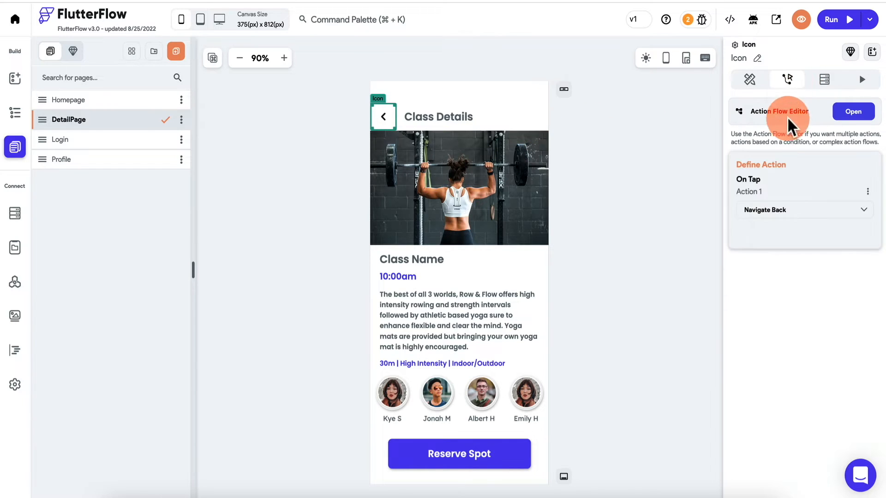
{"action": "left_click", "coordinate": [791, 219]}
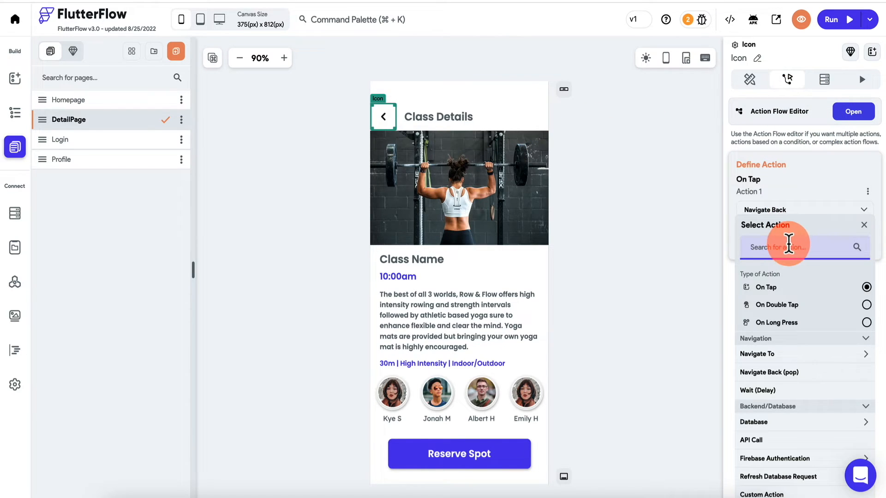
{"action": "left_click", "coordinate": [775, 357]}
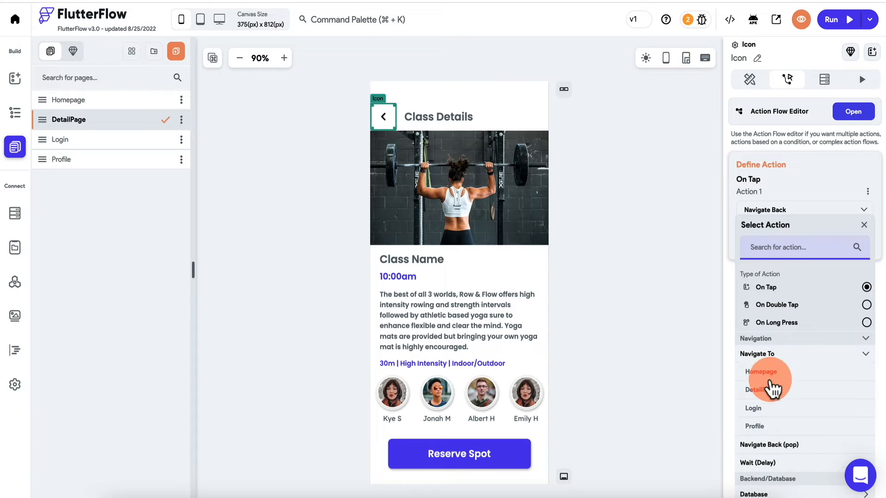
{"action": "left_click", "coordinate": [777, 378]}
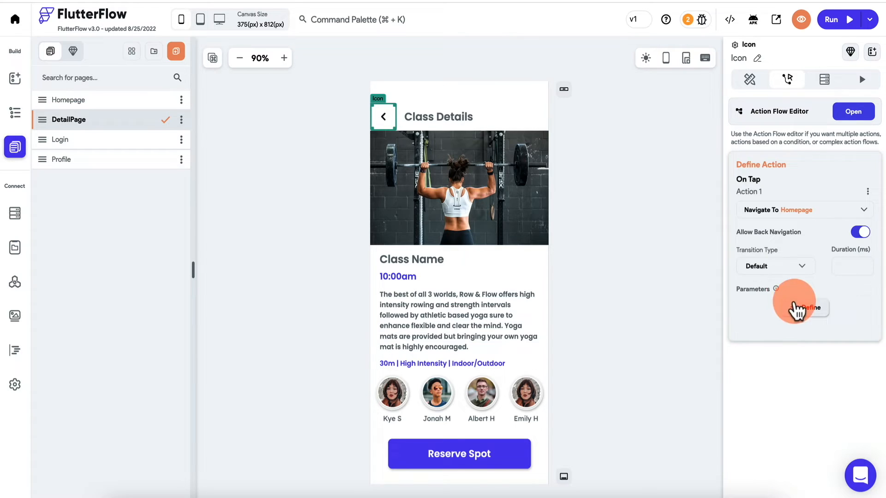
{"action": "left_click", "coordinate": [780, 269]}
{"action": "left_click", "coordinate": [774, 292]}
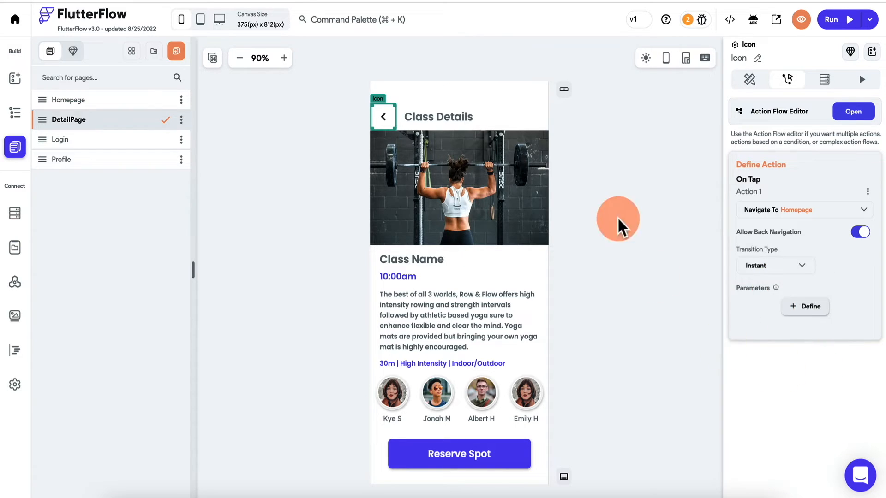
{"action": "left_click", "coordinate": [442, 117]}
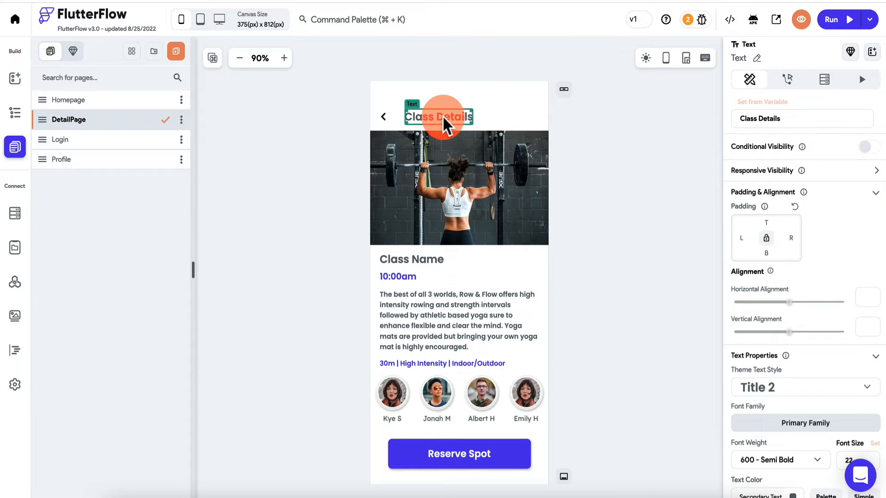
{"action": "left_click", "coordinate": [753, 109]}
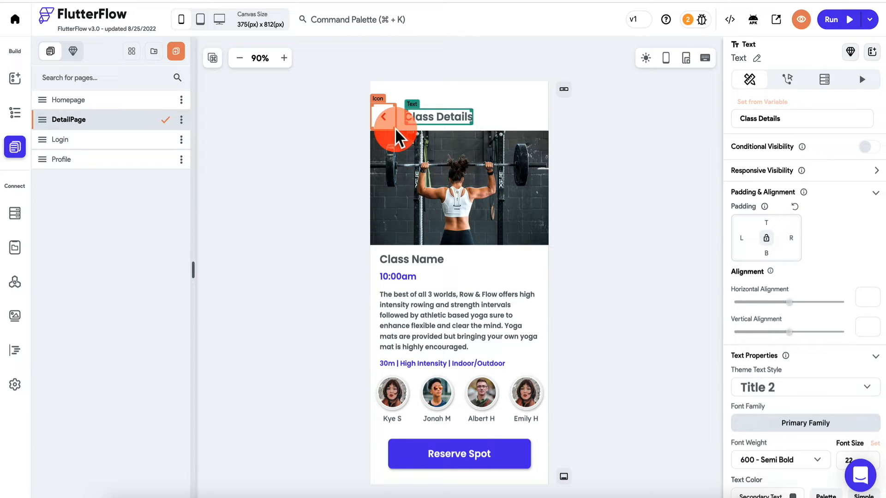
- Add a 'listingRef' page parameter to DetailPage as a DocumentReference to listings
{"action": "left_click", "coordinate": [271, 173]}
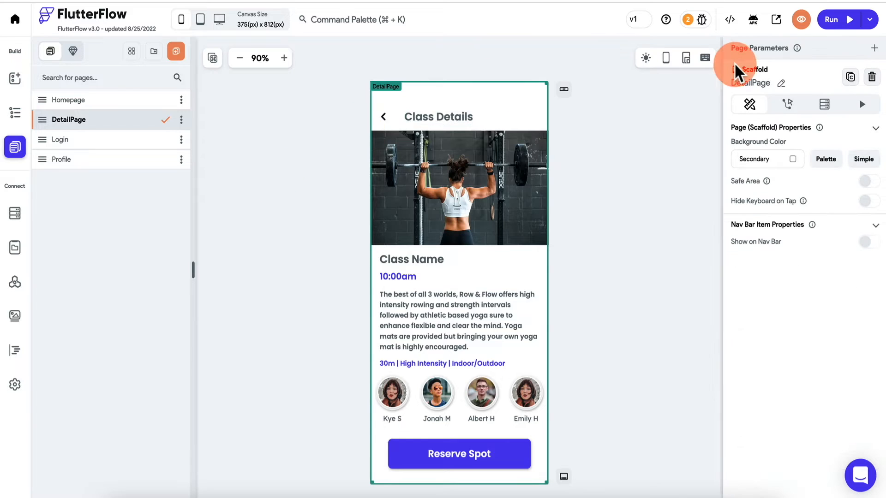
{"action": "left_click", "coordinate": [874, 49]}
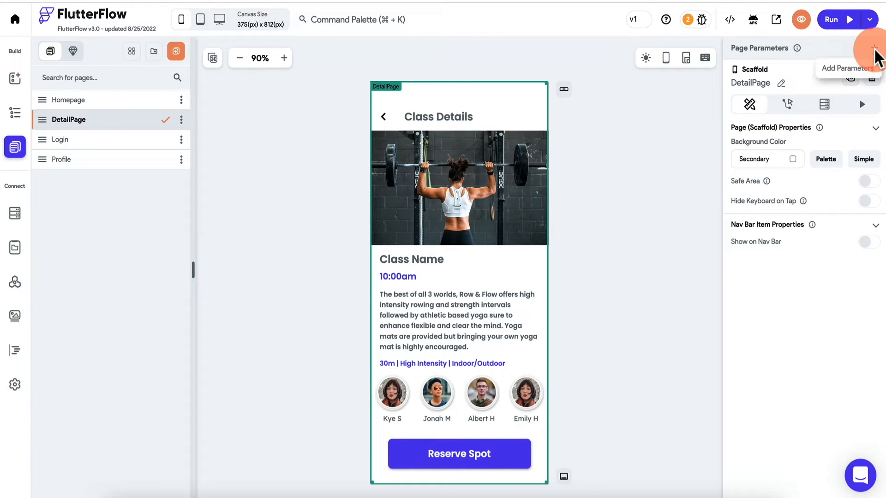
{"action": "left_click", "coordinate": [795, 105]}
{"action": "left_click", "coordinate": [776, 157]}
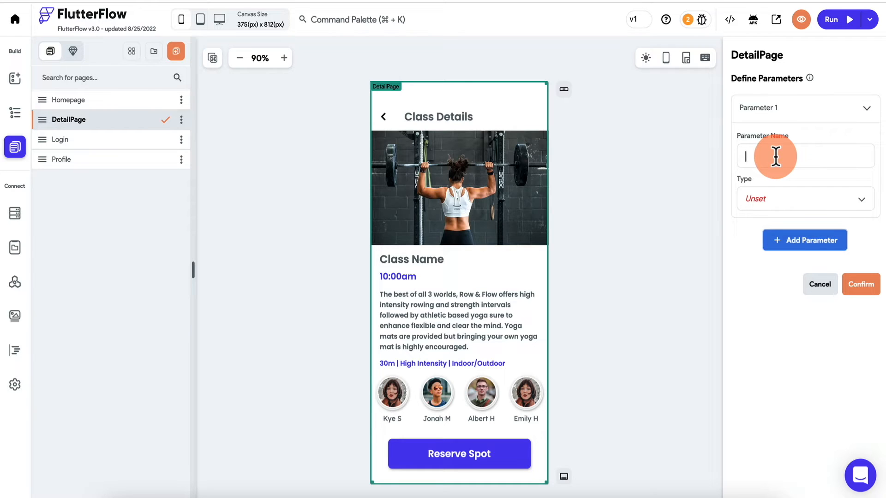
{"action": "type", "text": "listingRef"}
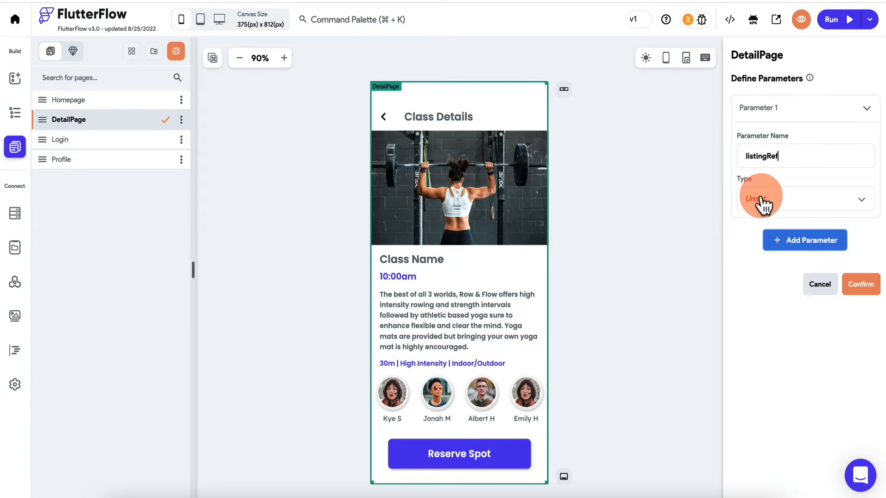
{"action": "left_click", "coordinate": [784, 202]}
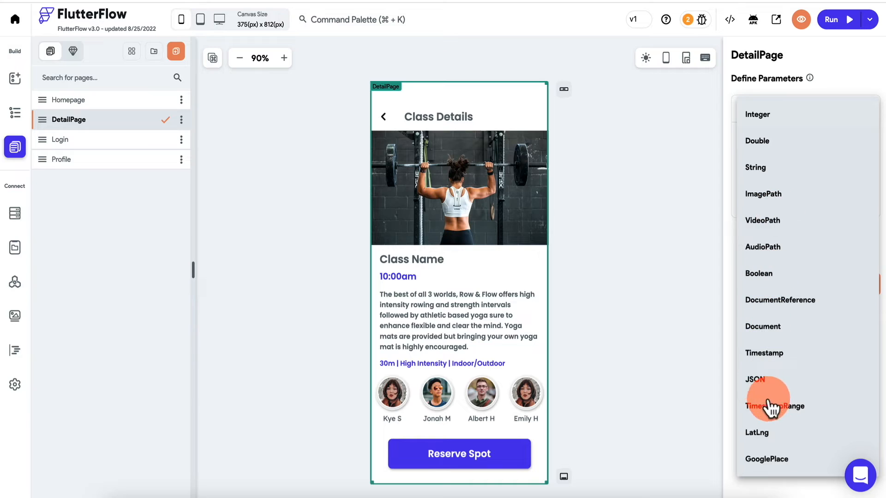
{"action": "left_click", "coordinate": [812, 301]}
{"action": "left_click", "coordinate": [797, 243]}
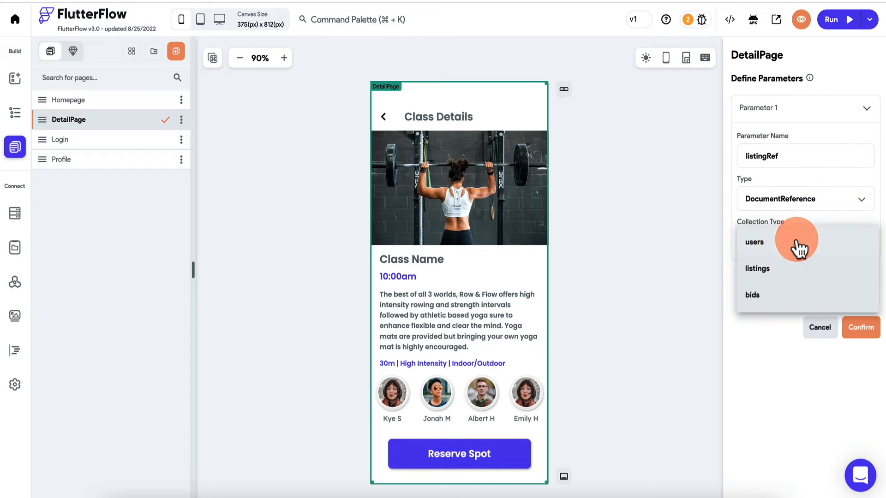
{"action": "left_click", "coordinate": [777, 269]}
{"action": "left_click", "coordinate": [852, 326]}
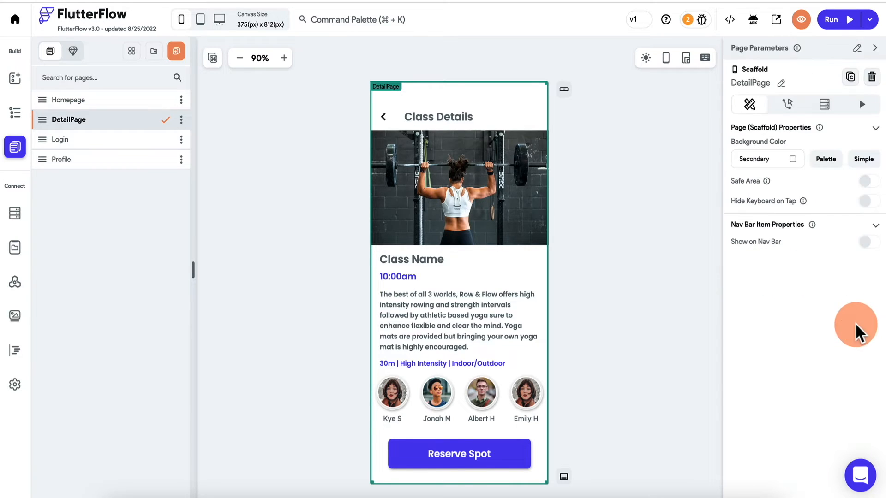
{"action": "left_click", "coordinate": [836, 50]}
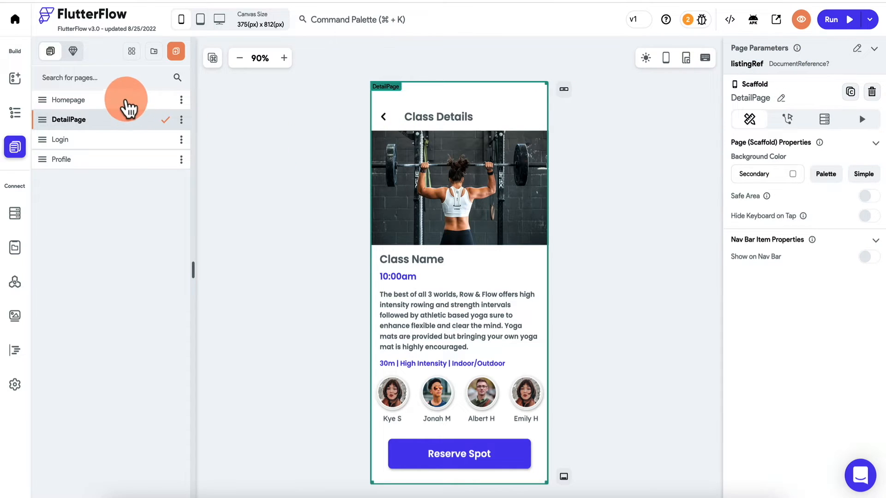
{"action": "left_click", "coordinate": [126, 106]}
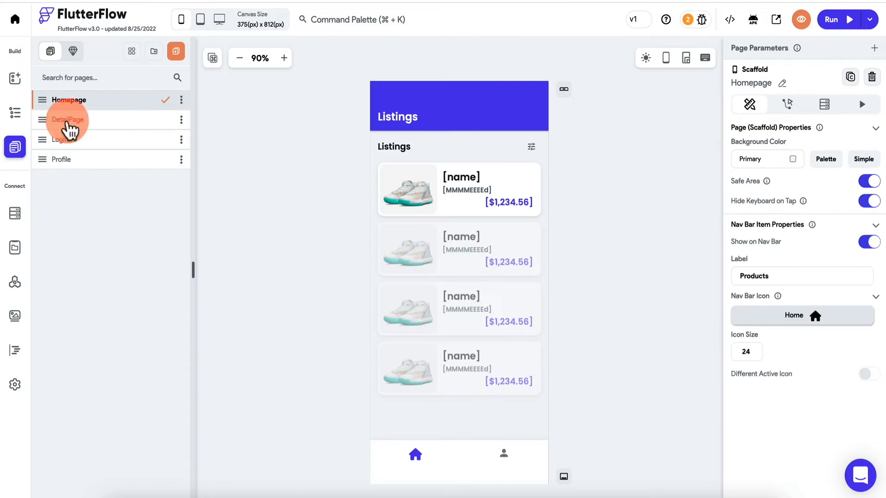
- Add an On Tap Navigate To DetailPage action to the listing card container
{"action": "left_click", "coordinate": [14, 113]}
{"action": "left_click", "coordinate": [125, 181]}
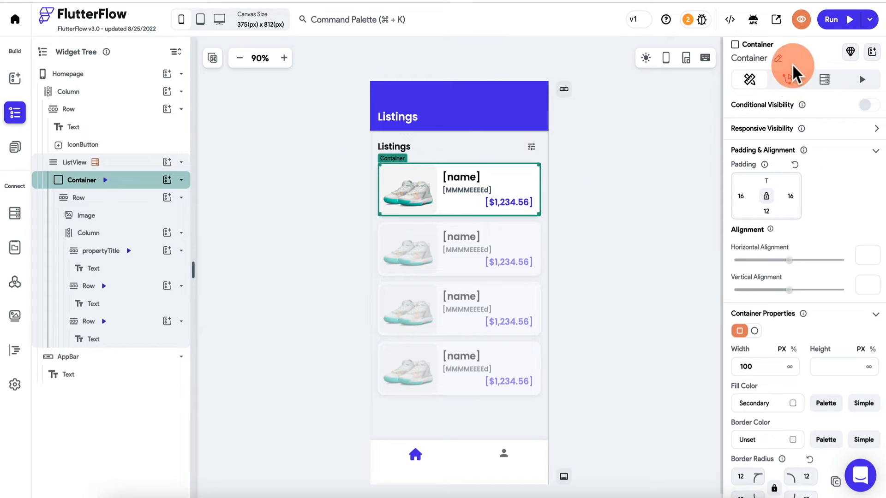
{"action": "left_click", "coordinate": [787, 80]}
{"action": "left_click", "coordinate": [806, 158]}
{"action": "left_click", "coordinate": [775, 242]}
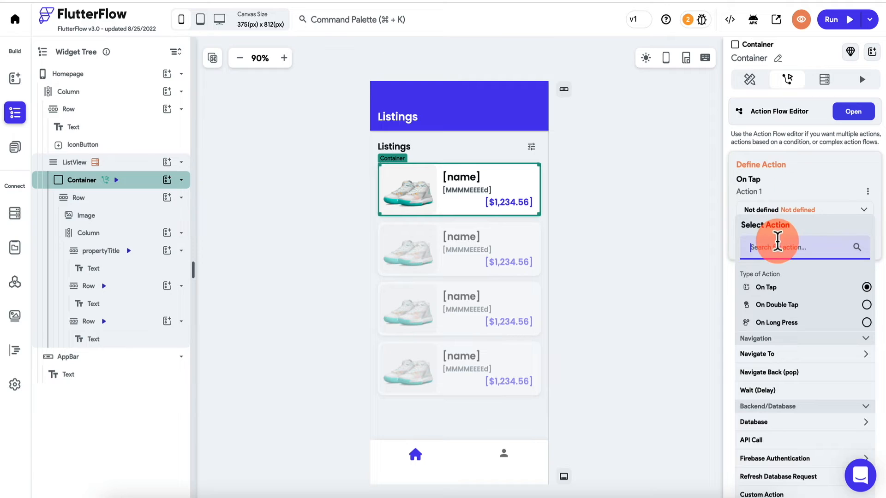
{"action": "type", "text": "nav"}
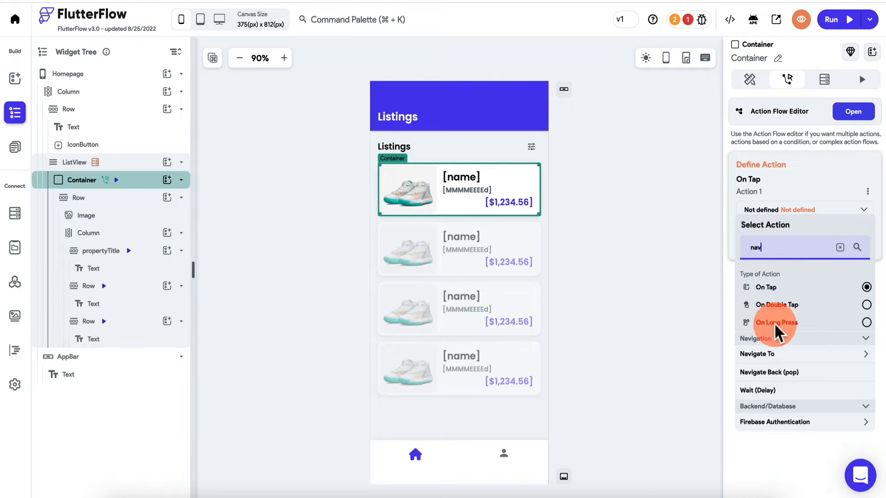
{"action": "left_click", "coordinate": [790, 356]}
{"action": "left_click", "coordinate": [768, 396]}
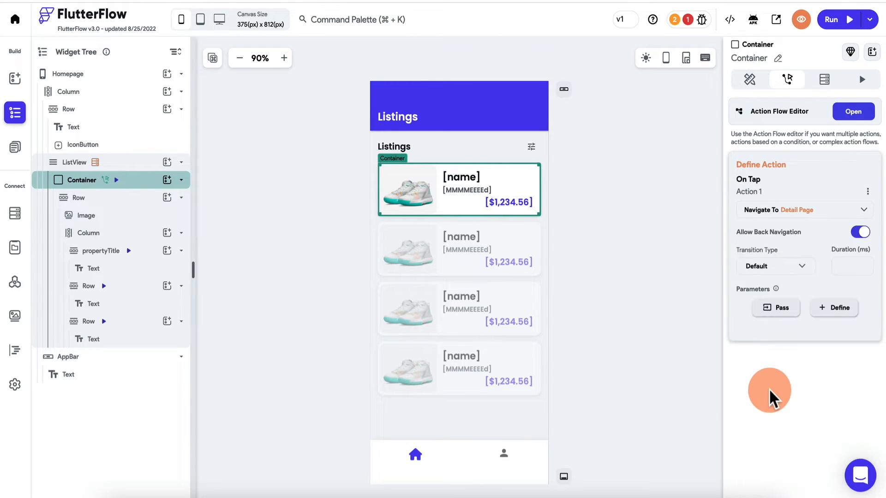
- Pass the listings document's reference as the listingRef parameter
{"action": "left_click", "coordinate": [785, 311]}
{"action": "left_click", "coordinate": [797, 319]}
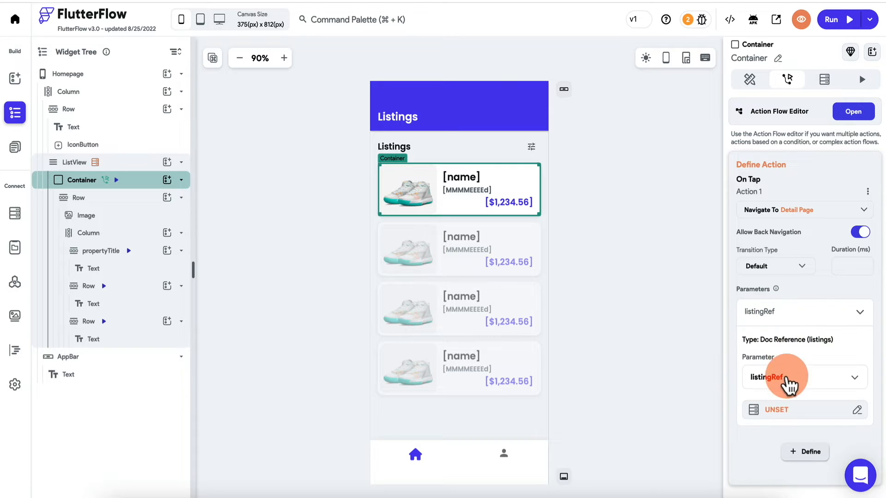
{"action": "left_click", "coordinate": [783, 408]}
{"action": "left_click", "coordinate": [644, 327]}
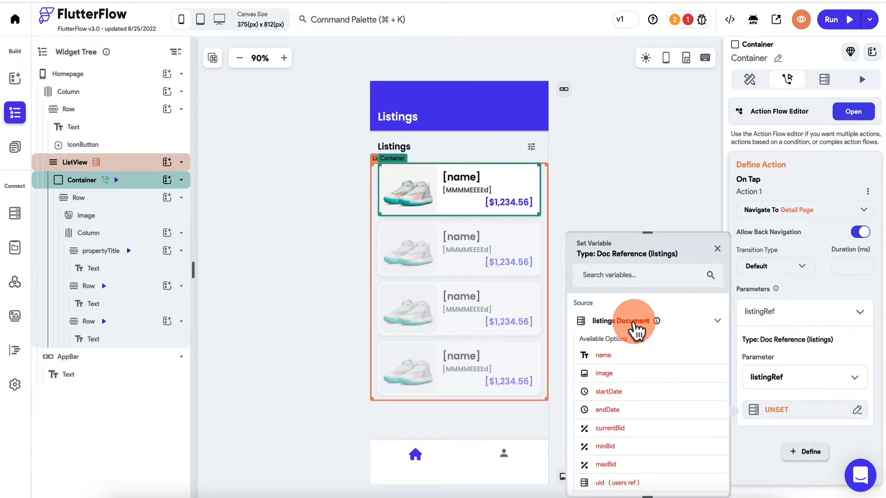
{"action": "scroll", "coordinate": [627, 409], "scroll_direction": "down", "scroll_amount": 2}
{"action": "left_click", "coordinate": [610, 446]}
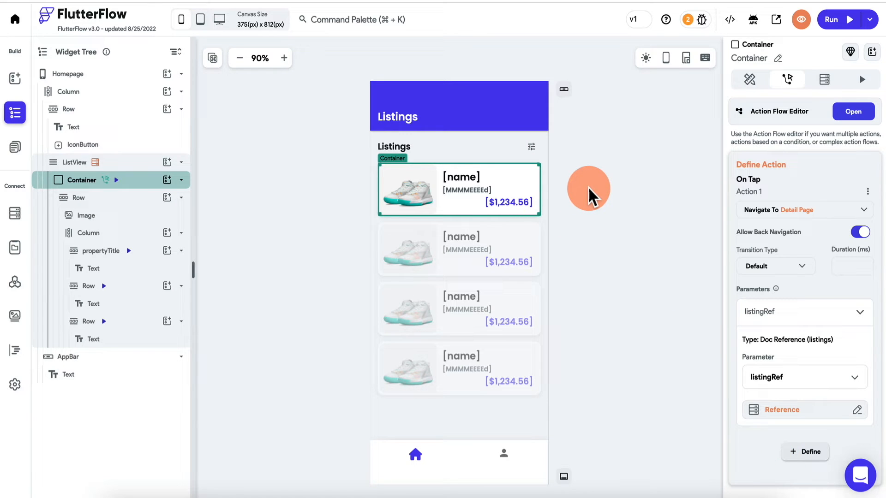
{"action": "left_click", "coordinate": [600, 195]}
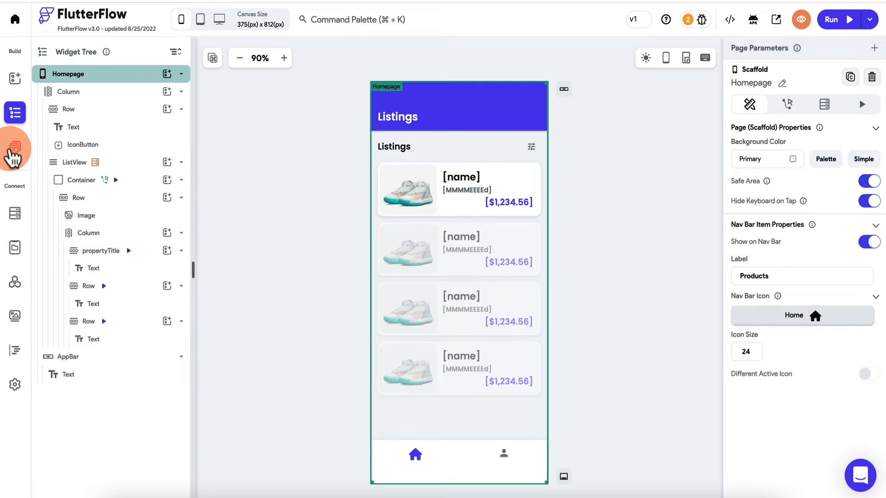
- Open DetailPage and select its Class Details title, leaving the variable binding unset for now
{"action": "left_click", "coordinate": [31, 148]}
{"action": "left_click", "coordinate": [99, 120]}
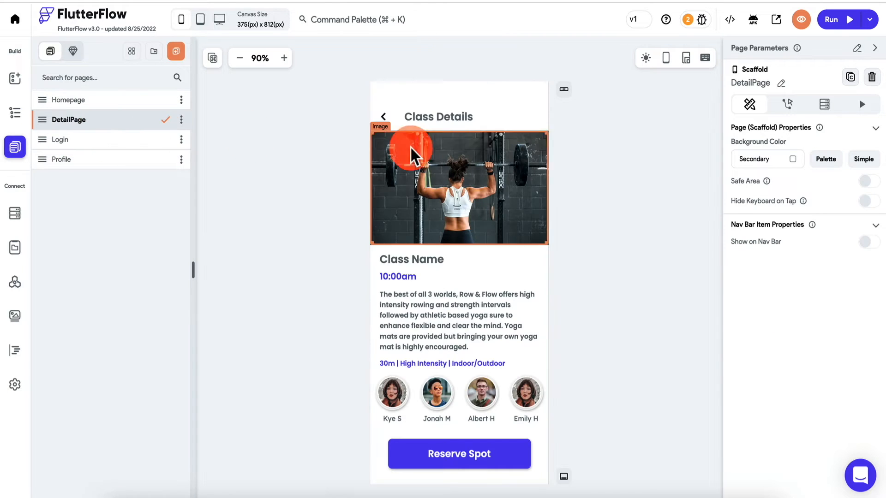
{"action": "left_click", "coordinate": [450, 118]}
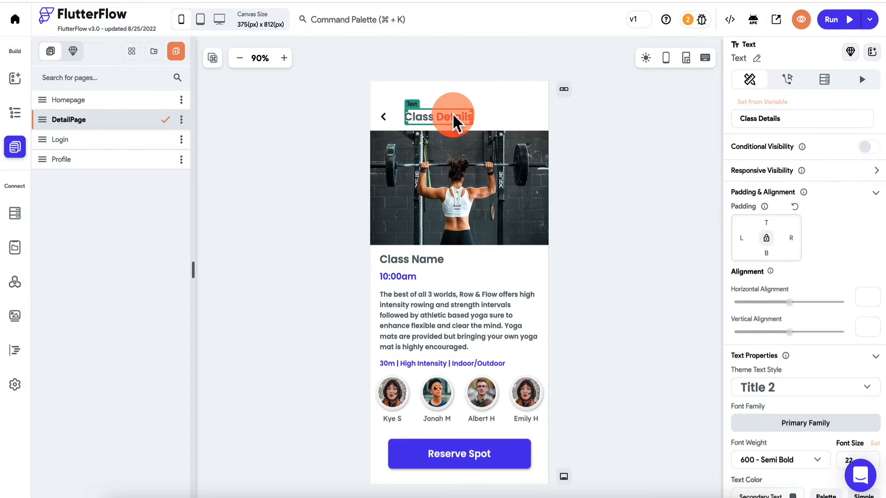
{"action": "left_click", "coordinate": [759, 100]}
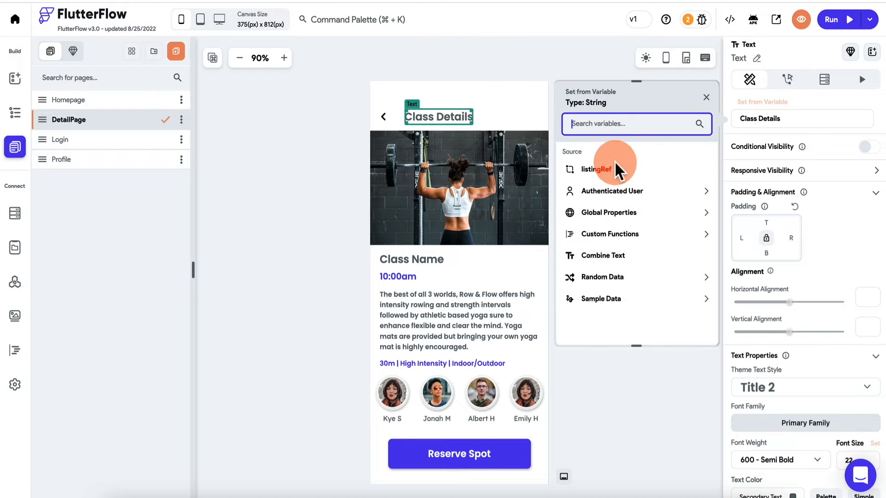
{"action": "key", "text": "Escape"}
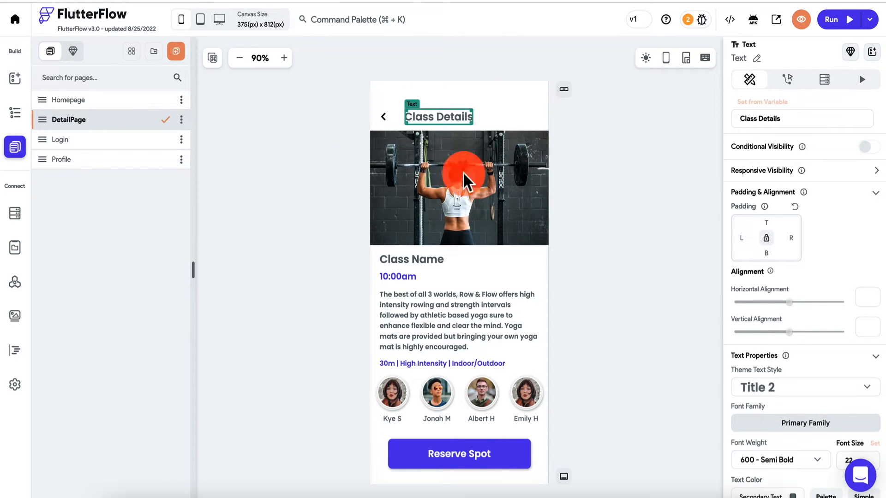
- Give DetailPage a Document from Reference query on listings, using the listingRef parameter
{"action": "left_click", "coordinate": [15, 115]}
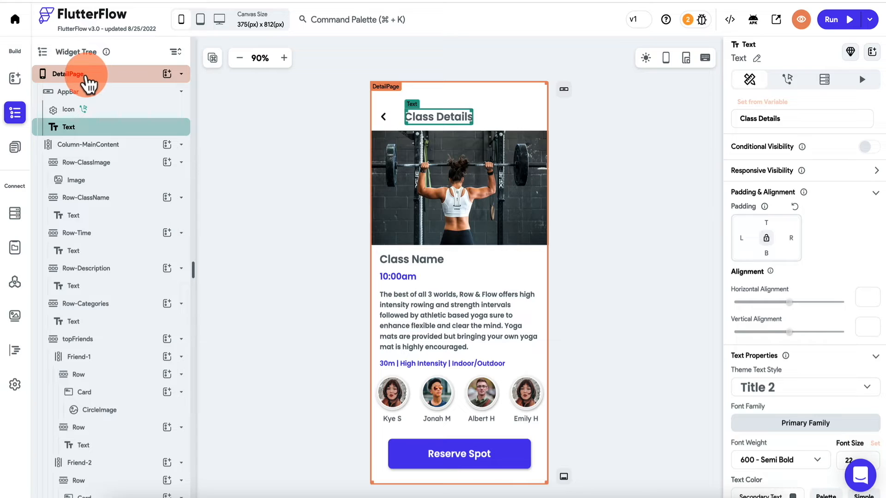
{"action": "left_click", "coordinate": [87, 76]}
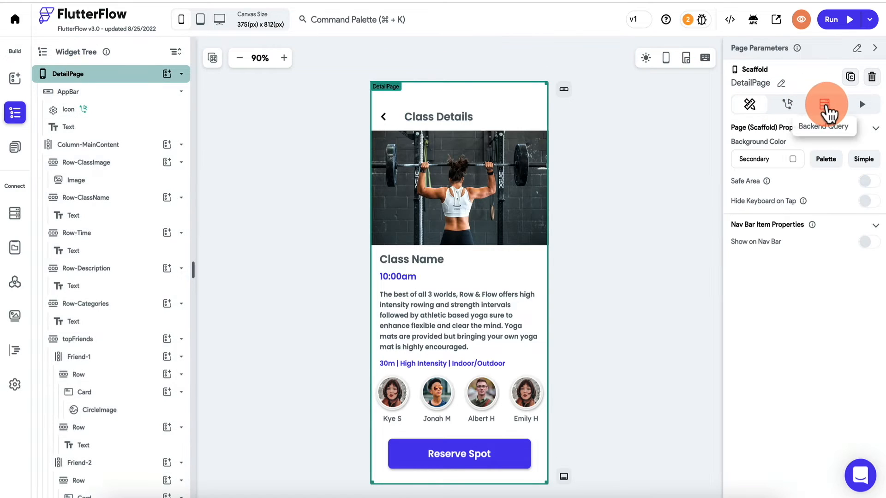
{"action": "left_click", "coordinate": [826, 106]}
{"action": "left_click", "coordinate": [779, 150]}
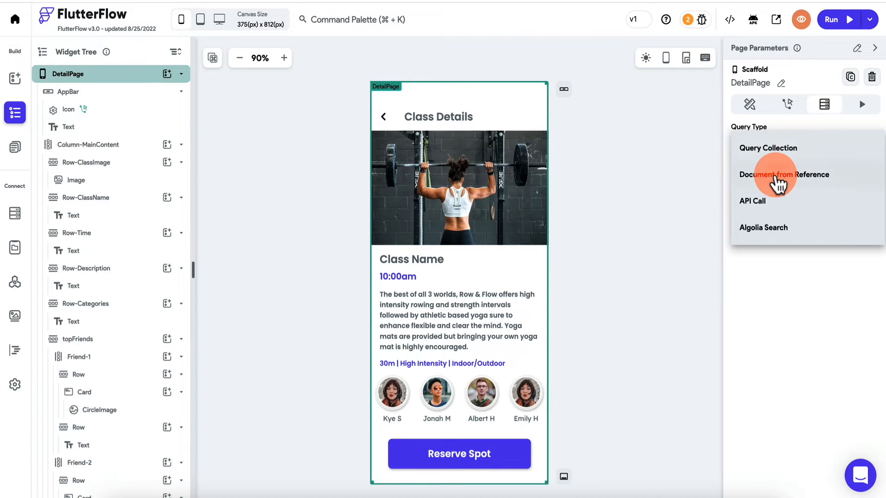
{"action": "left_click", "coordinate": [779, 175]}
{"action": "left_click", "coordinate": [775, 208]}
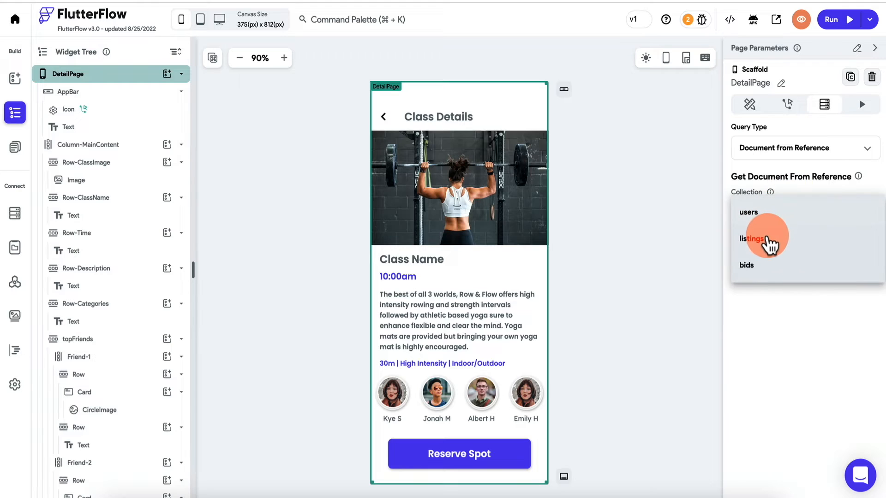
{"action": "left_click", "coordinate": [770, 243]}
{"action": "left_click", "coordinate": [816, 245]}
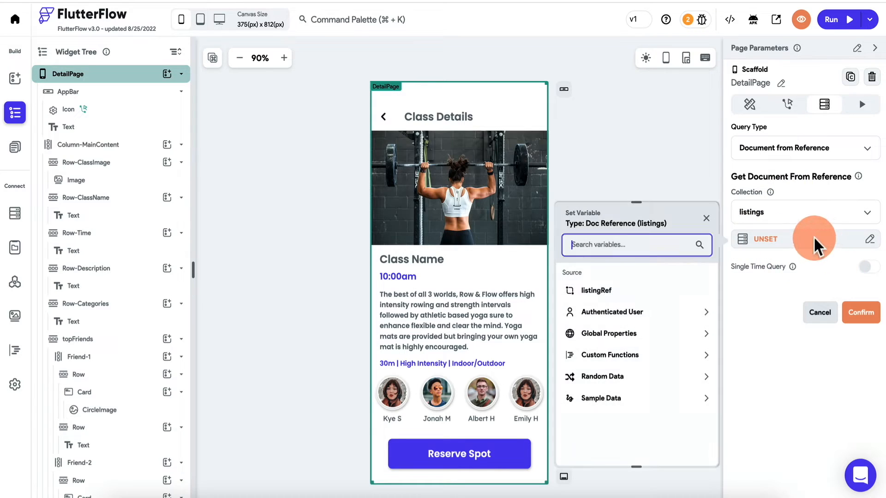
{"action": "left_click", "coordinate": [616, 293]}
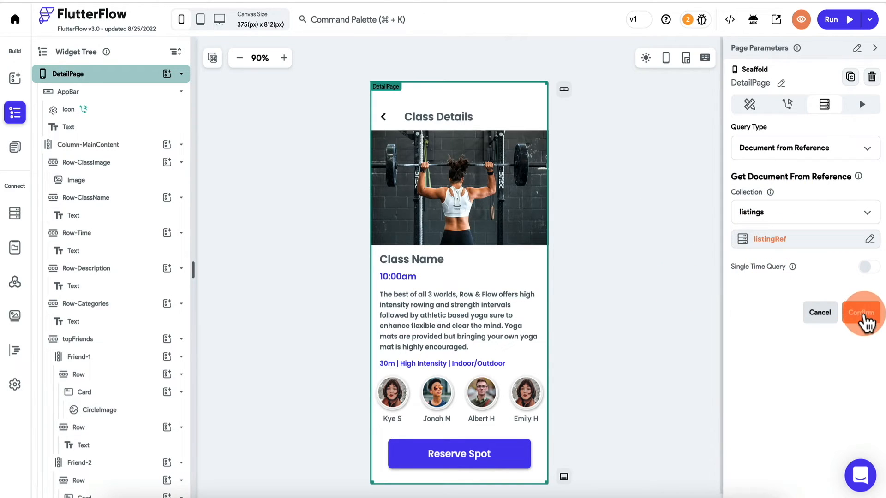
{"action": "left_click", "coordinate": [861, 314]}
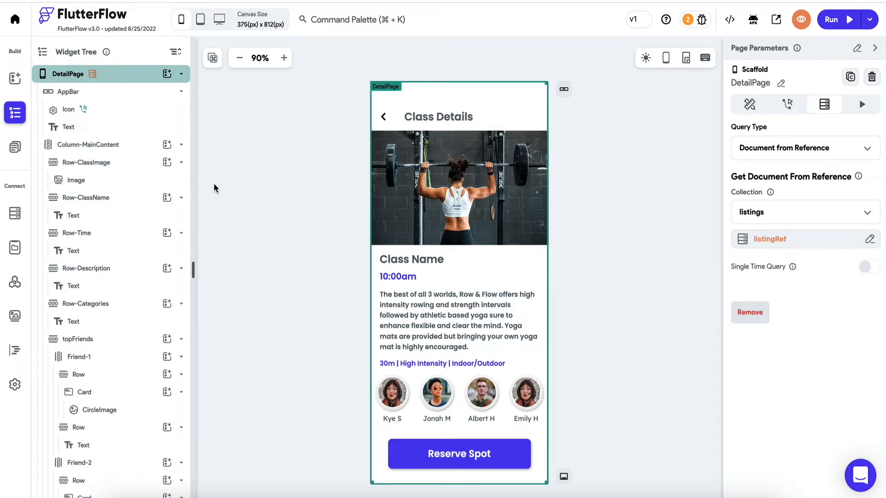
{"action": "left_click", "coordinate": [96, 92]}
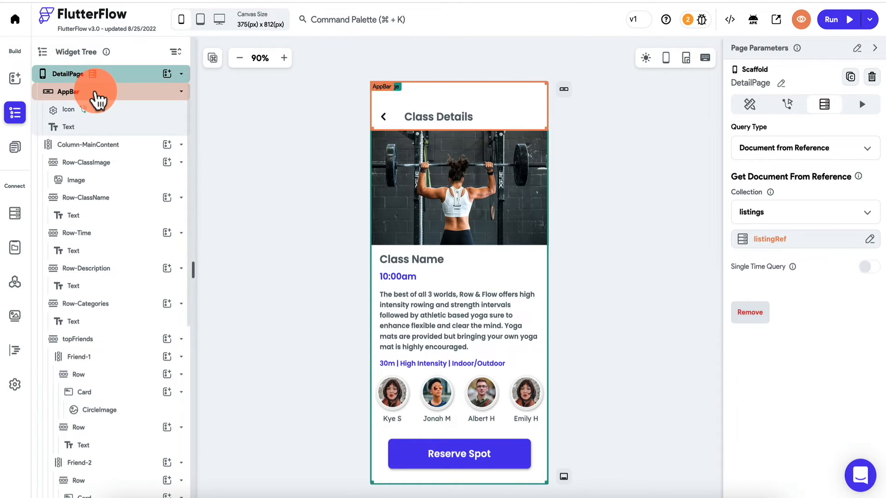
- Bind the Class Details title text to the listing's name
{"action": "left_click", "coordinate": [438, 112]}
{"action": "left_click", "coordinate": [746, 87]}
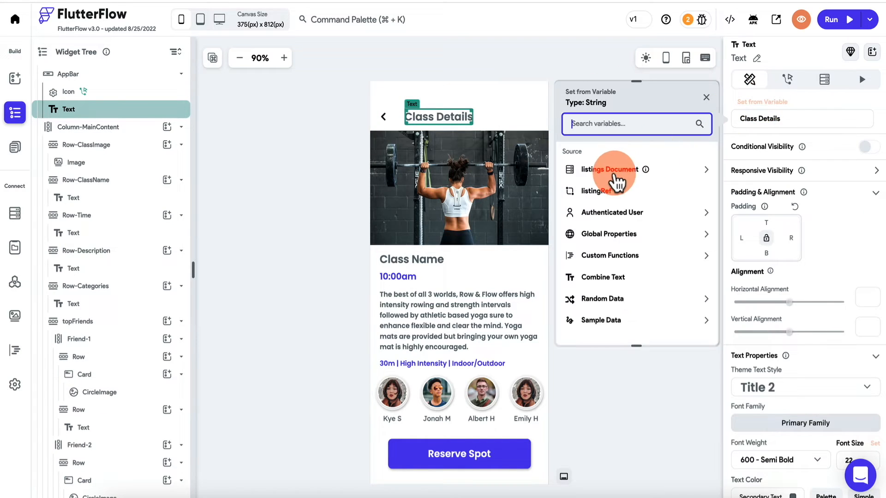
{"action": "left_click", "coordinate": [614, 172]}
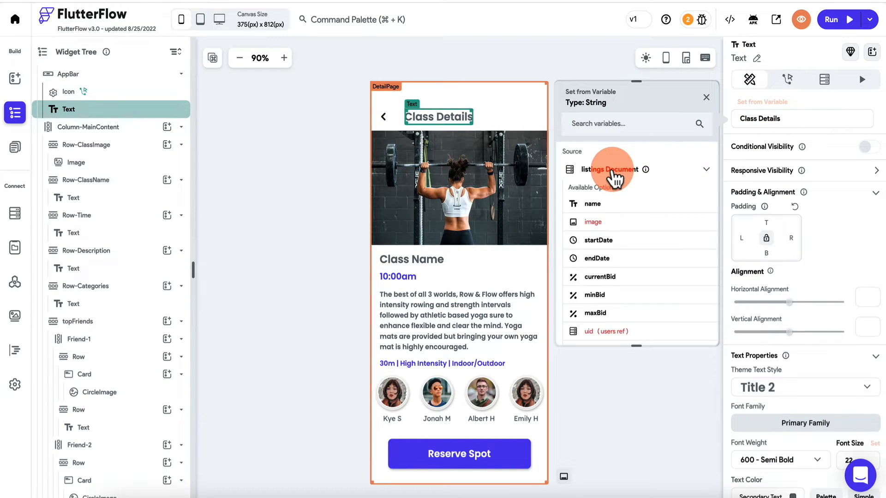
{"action": "left_click", "coordinate": [606, 203]}
{"action": "left_click", "coordinate": [605, 274]}
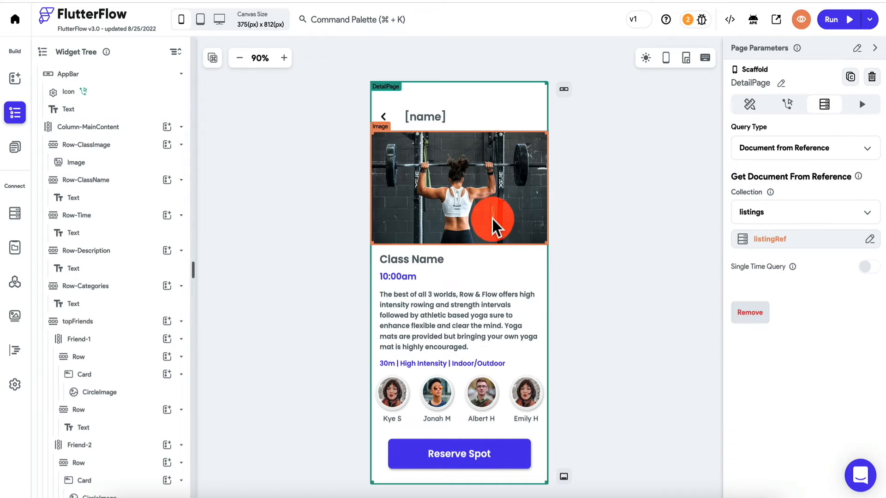
- Load the hero image from a Network path bound to the listing's image field
{"action": "left_click", "coordinate": [492, 218]}
{"action": "scroll", "coordinate": [793, 303], "scroll_direction": "down", "scroll_amount": 2}
{"action": "left_click", "coordinate": [771, 282]}
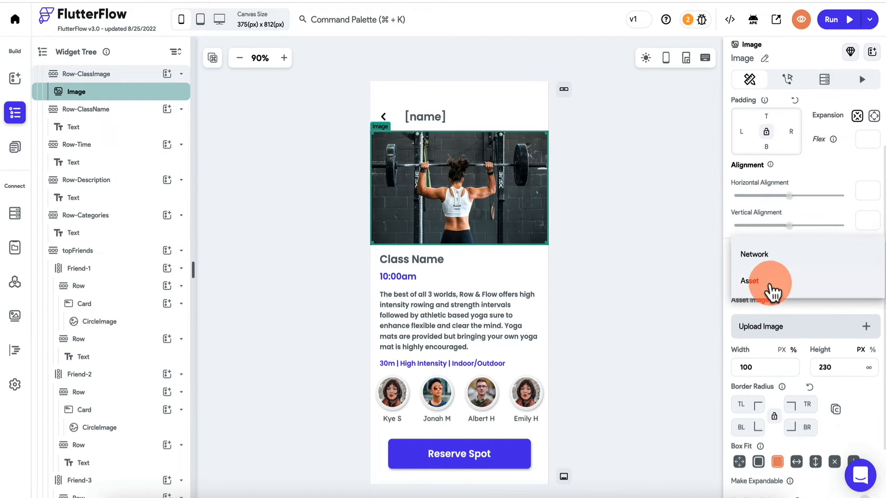
{"action": "left_click", "coordinate": [772, 263]}
{"action": "left_click", "coordinate": [764, 321]}
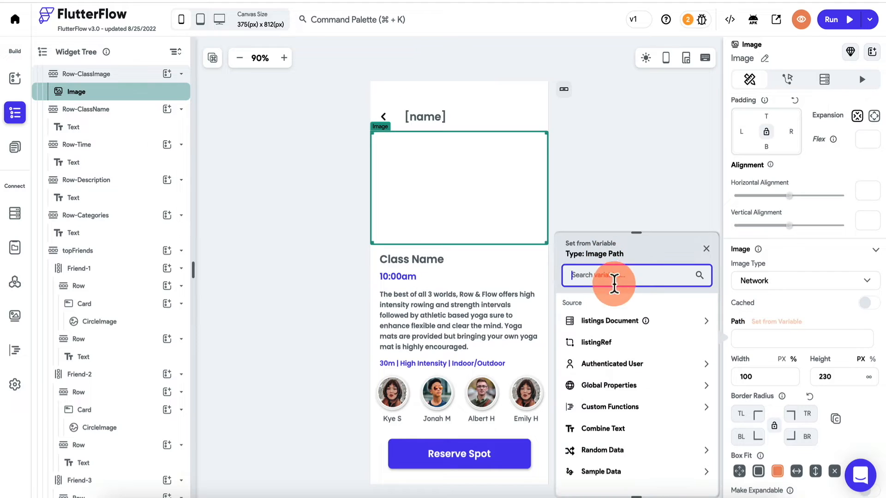
{"action": "left_click", "coordinate": [609, 323]}
{"action": "left_click", "coordinate": [595, 375]}
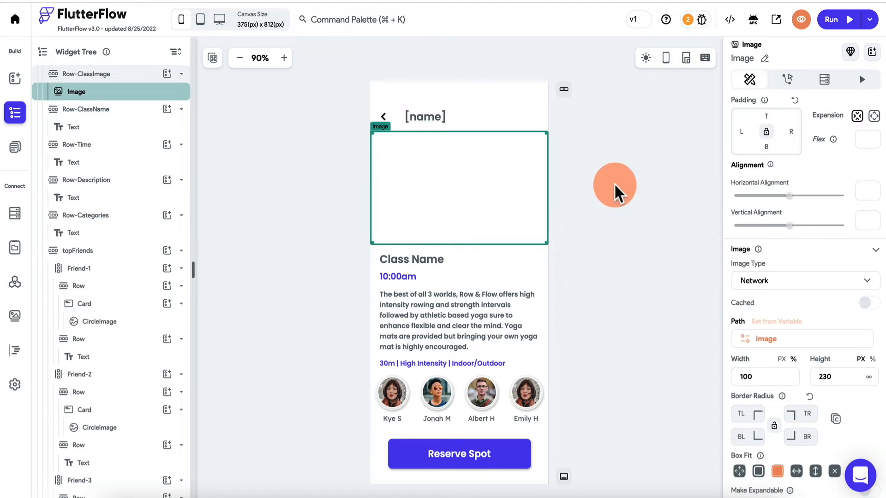
- Replace the Class Name text with the listing's name
{"action": "left_click", "coordinate": [428, 253]}
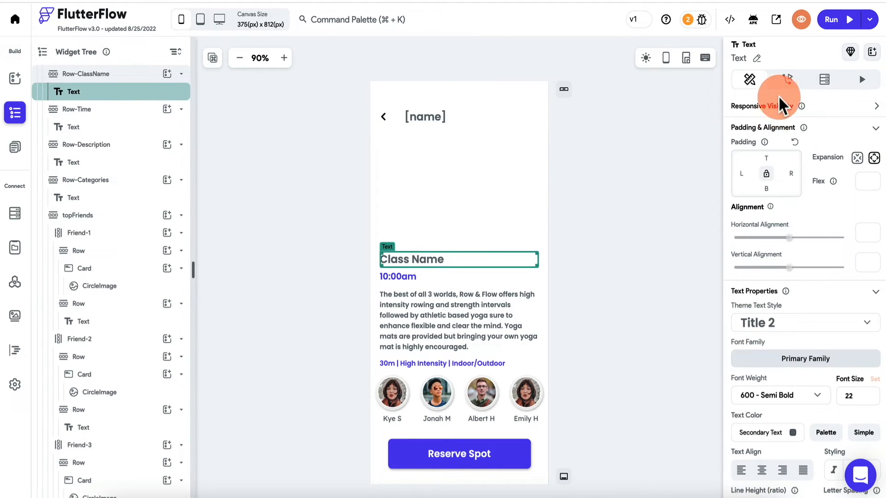
{"action": "scroll", "coordinate": [769, 140], "scroll_direction": "up", "scroll_amount": 2}
{"action": "left_click", "coordinate": [763, 102]}
{"action": "left_click", "coordinate": [612, 170]}
{"action": "left_click", "coordinate": [607, 205]}
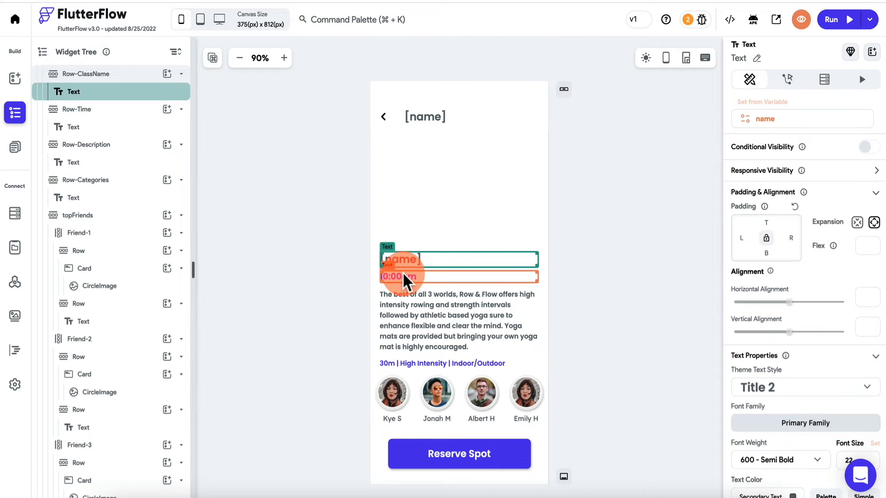
- Bind the 10:00am time text to the listing's endDate
{"action": "left_click", "coordinate": [402, 275]}
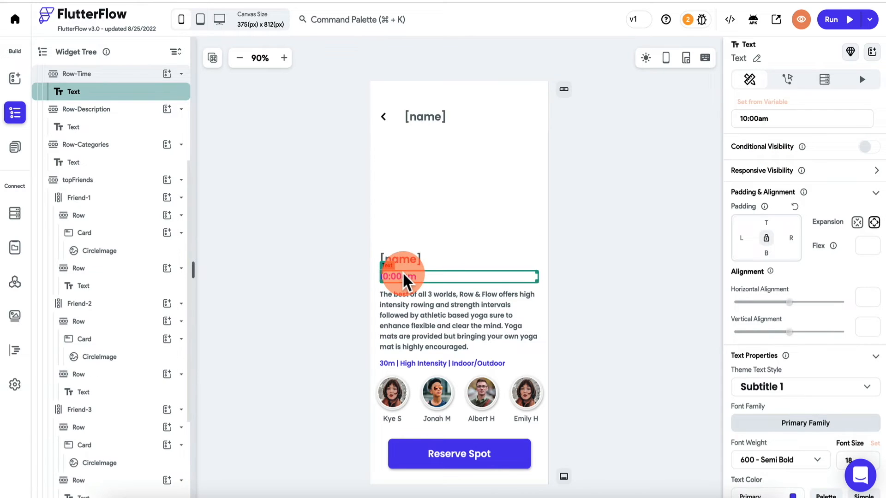
{"action": "left_click", "coordinate": [772, 105]}
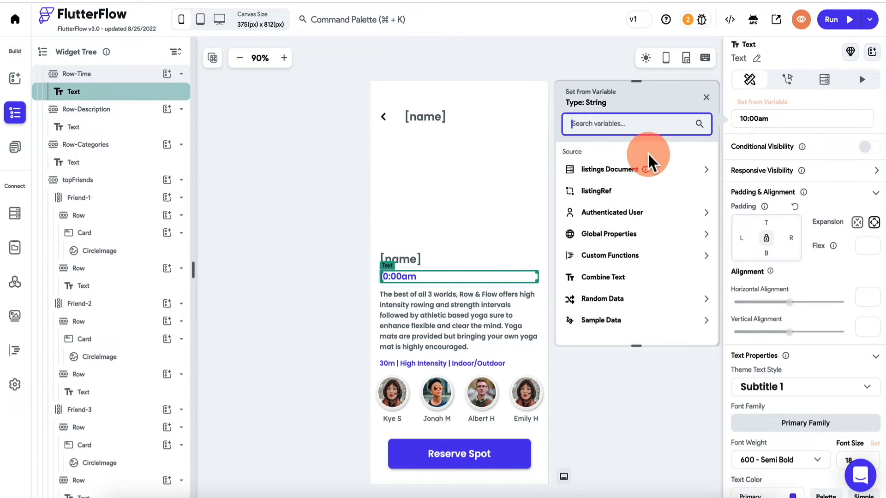
{"action": "left_click", "coordinate": [623, 171]}
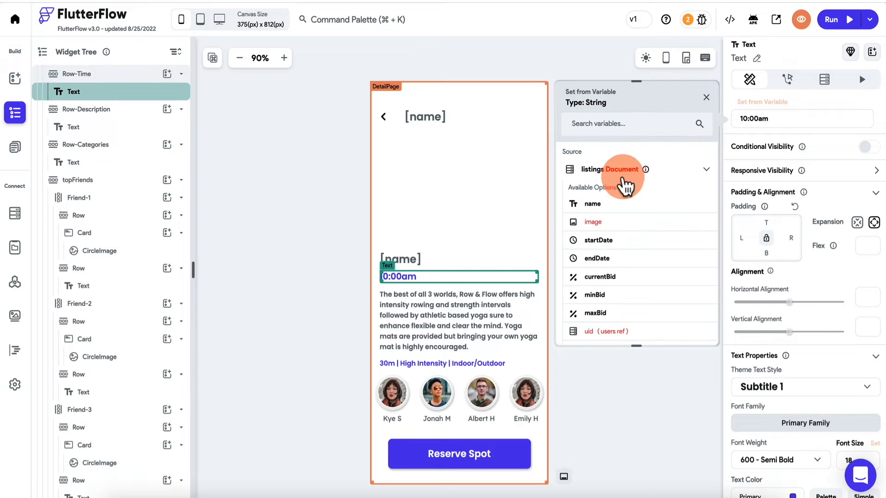
{"action": "left_click", "coordinate": [599, 253]}
{"action": "left_click", "coordinate": [684, 326]}
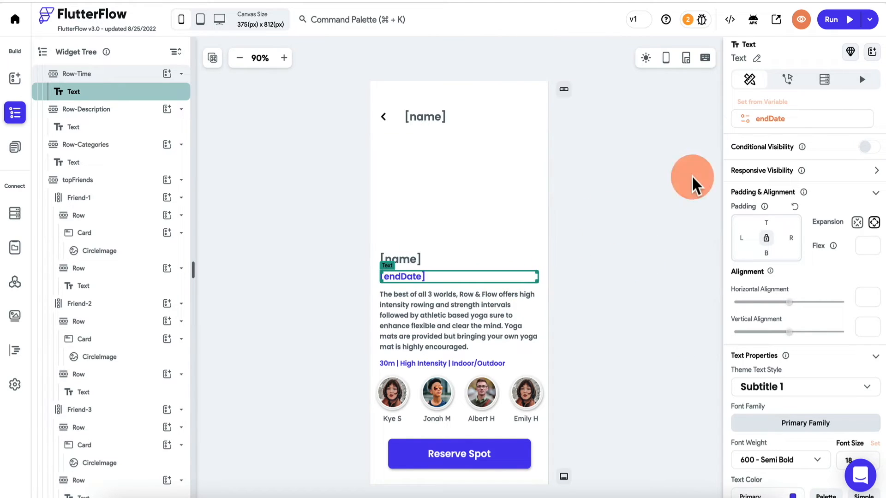
- Format the endDate value as a timestamp in M/d h:mm a
{"action": "left_click", "coordinate": [776, 109]}
{"action": "left_click", "coordinate": [608, 234]}
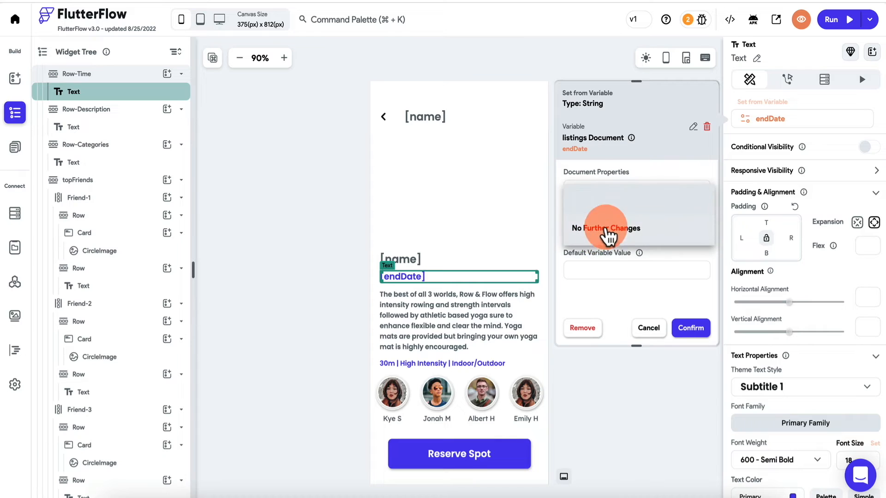
{"action": "left_click", "coordinate": [616, 204]}
{"action": "left_click", "coordinate": [621, 272]}
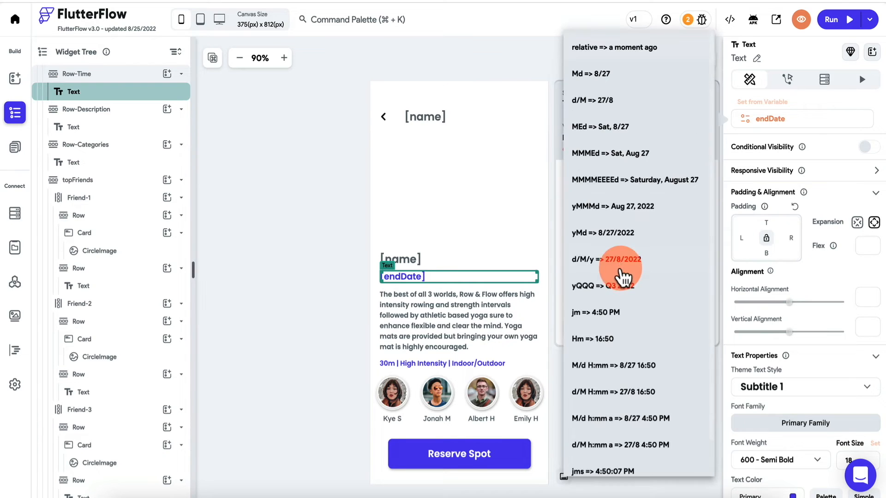
{"action": "left_click", "coordinate": [634, 181]}
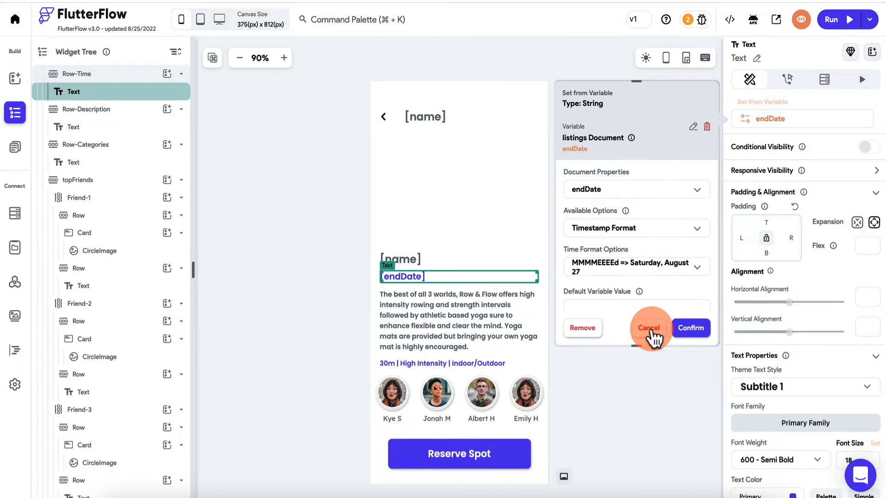
{"action": "left_click", "coordinate": [683, 277]}
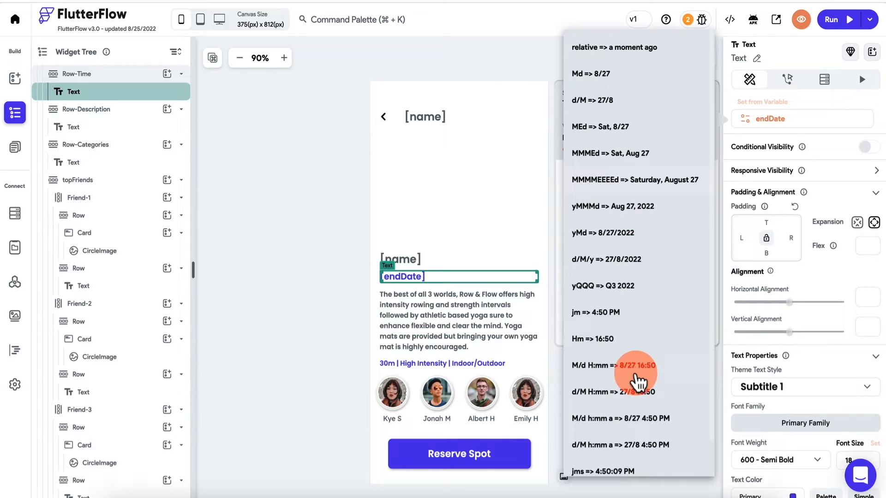
{"action": "left_click", "coordinate": [659, 420]}
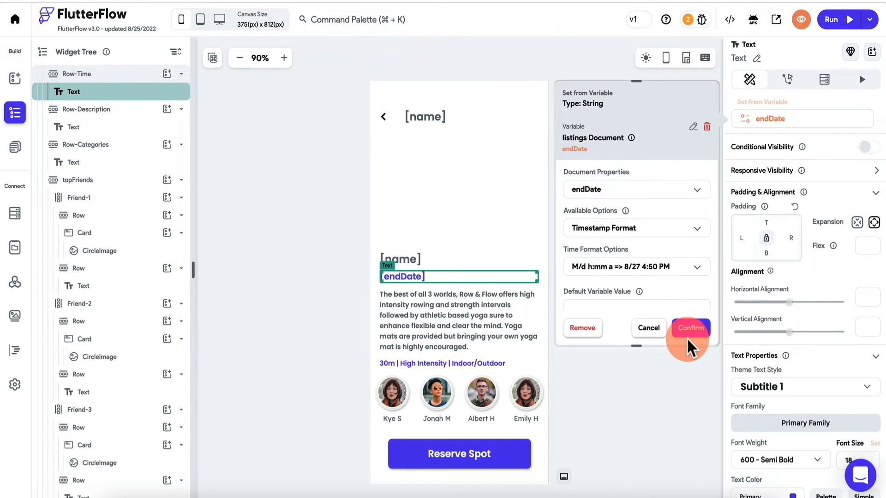
{"action": "left_click", "coordinate": [693, 335]}
{"action": "left_click", "coordinate": [636, 286]}
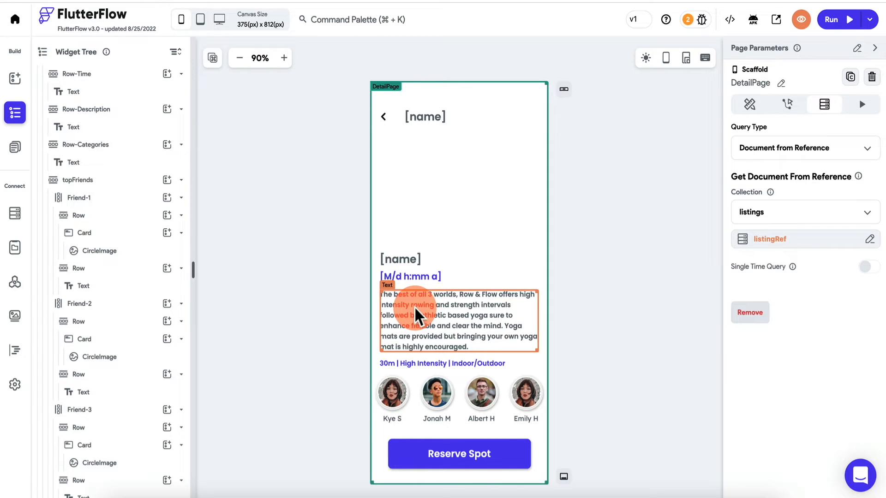
- Delete the topFriends avatar row from DetailPage
{"action": "left_click", "coordinate": [375, 380]}
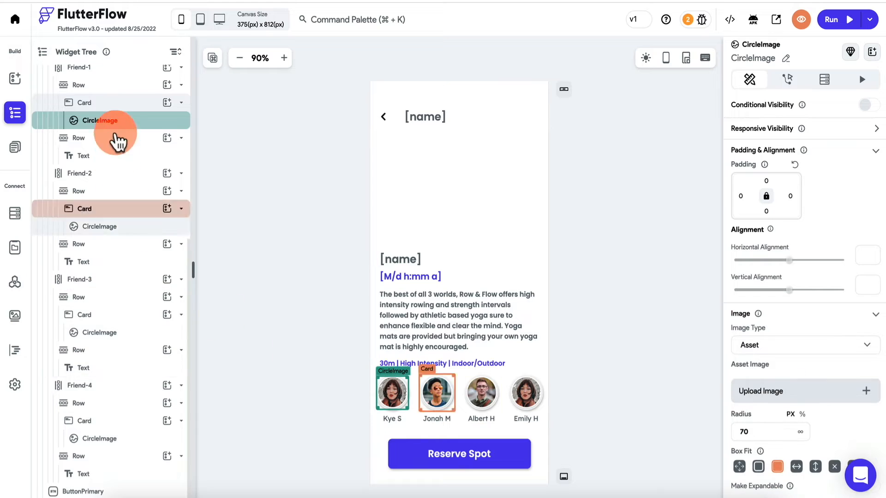
{"action": "scroll", "coordinate": [119, 134], "scroll_direction": "up", "scroll_amount": 1}
{"action": "left_click", "coordinate": [108, 101]}
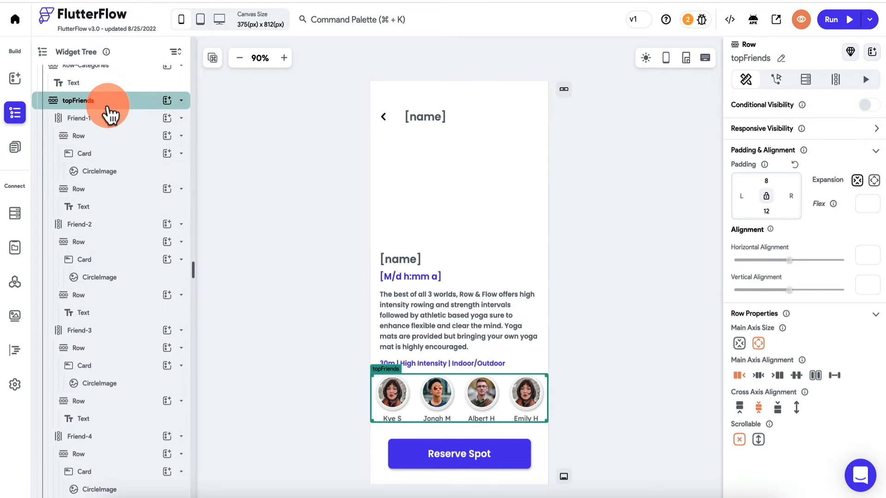
{"action": "key", "text": "Delete"}
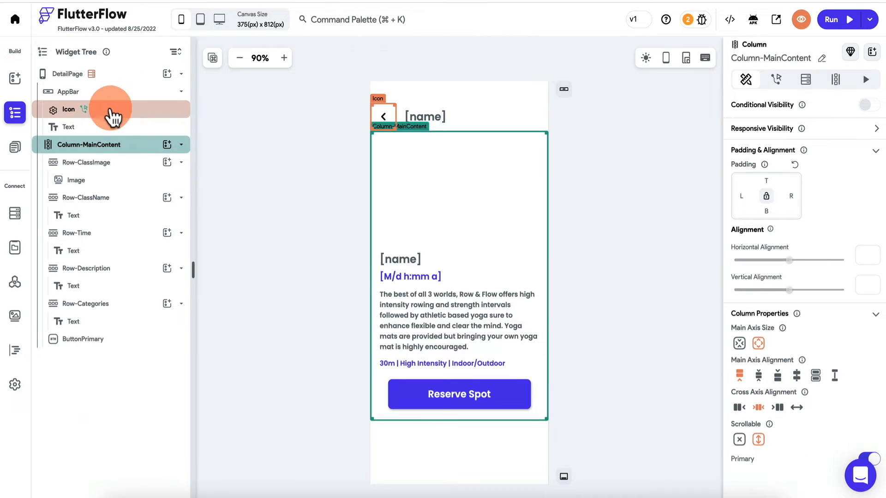
- Delete the '30m | High Intensity' categories row
{"action": "left_click", "coordinate": [383, 364]}
{"action": "left_click", "coordinate": [127, 308]}
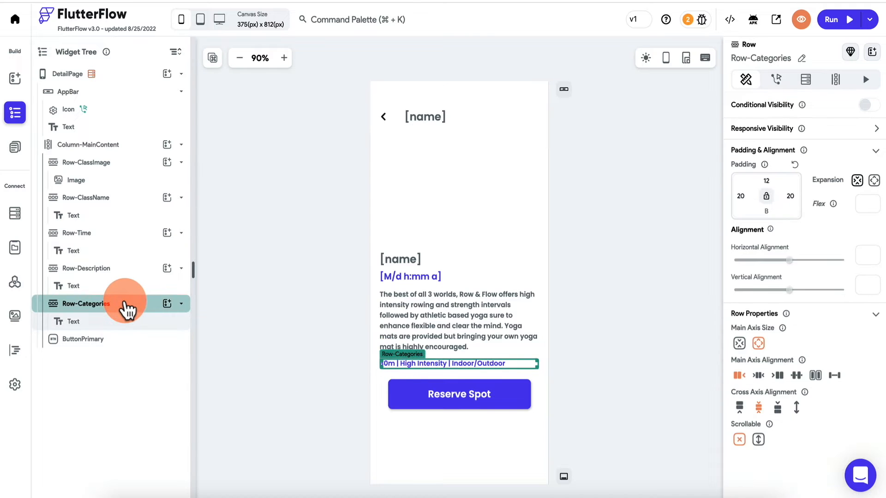
{"action": "key", "text": "Delete"}
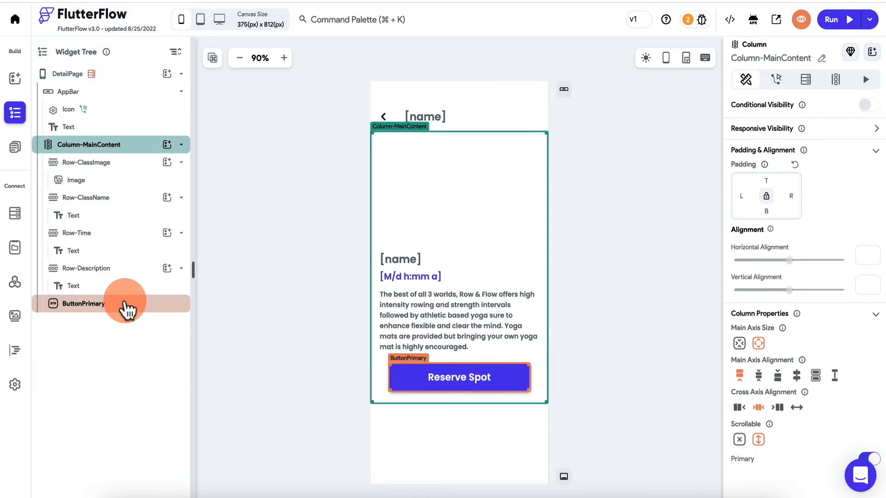
{"action": "left_click", "coordinate": [445, 313]}
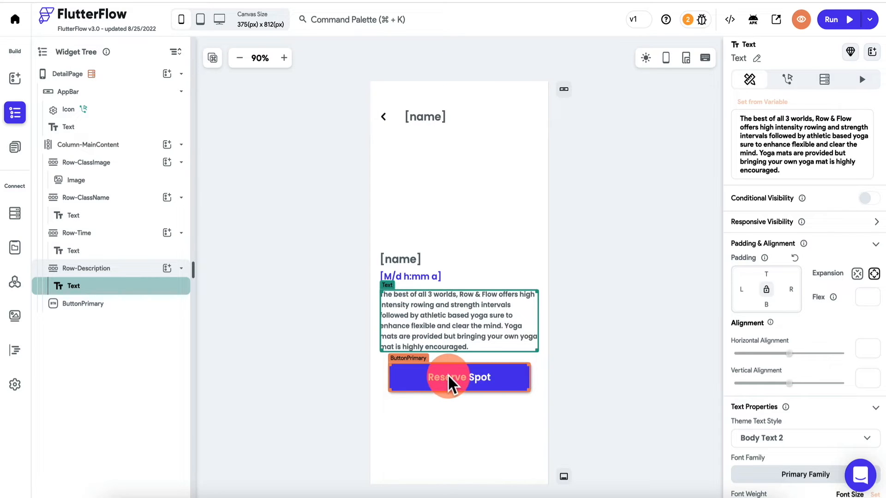
{"action": "left_click", "coordinate": [460, 374]}
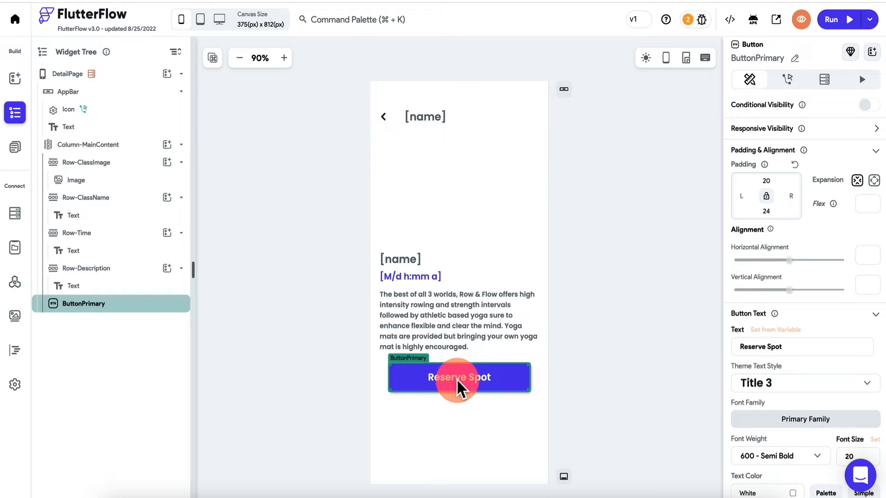
- Wrap the Reserve Spot button in a Row and place a TextField before it
{"action": "right_click", "coordinate": [113, 310]}
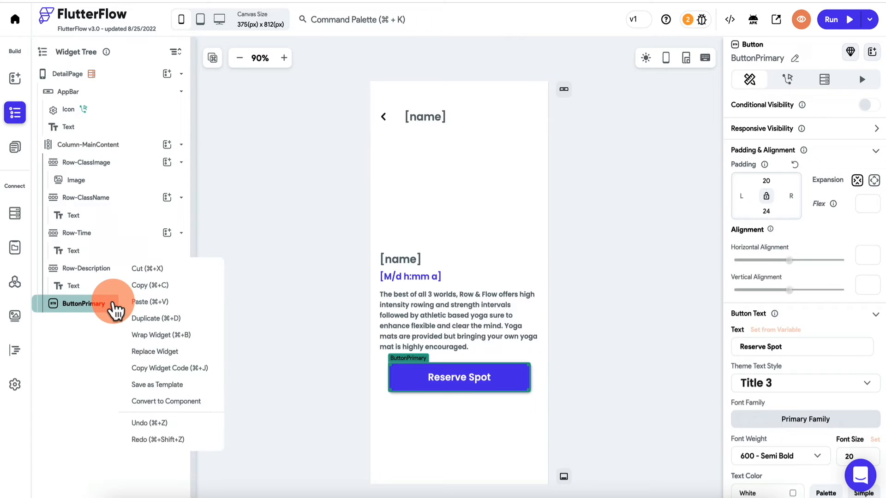
{"action": "left_click", "coordinate": [159, 336]}
{"action": "left_click", "coordinate": [516, 191]}
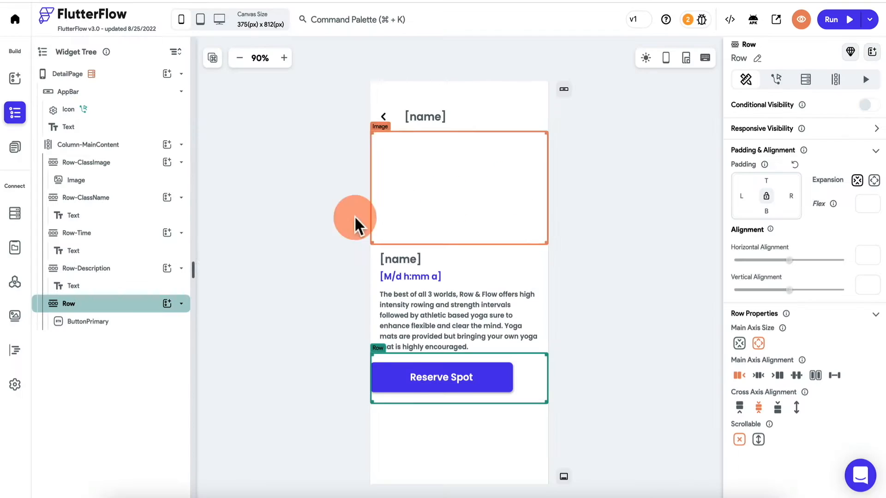
{"action": "left_click", "coordinate": [115, 325]}
{"action": "left_click", "coordinate": [167, 304]}
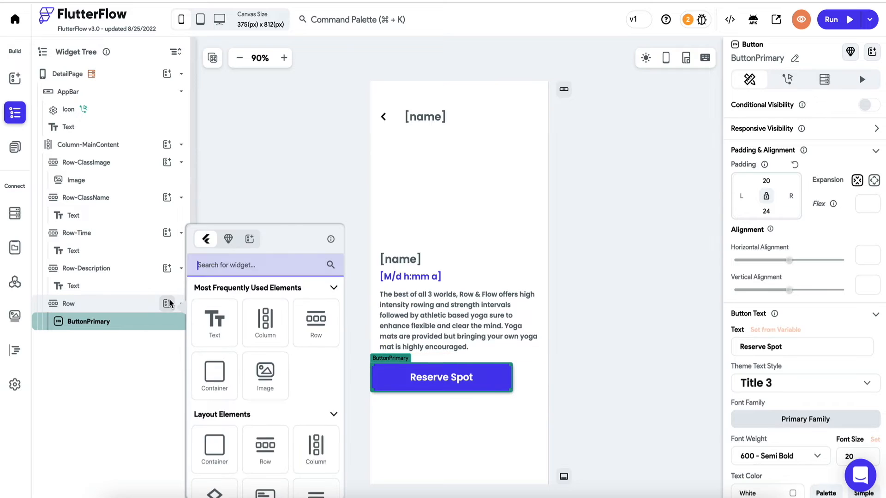
{"action": "left_click", "coordinate": [230, 278]}
{"action": "type", "text": "tex"}
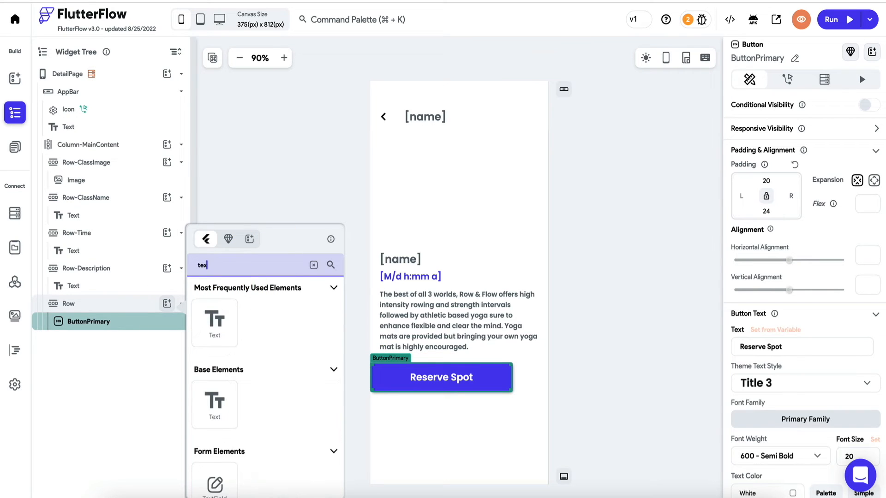
{"action": "left_click", "coordinate": [220, 484]}
{"action": "left_click_drag", "start_coordinate": [129, 348], "coordinate": [132, 319]}
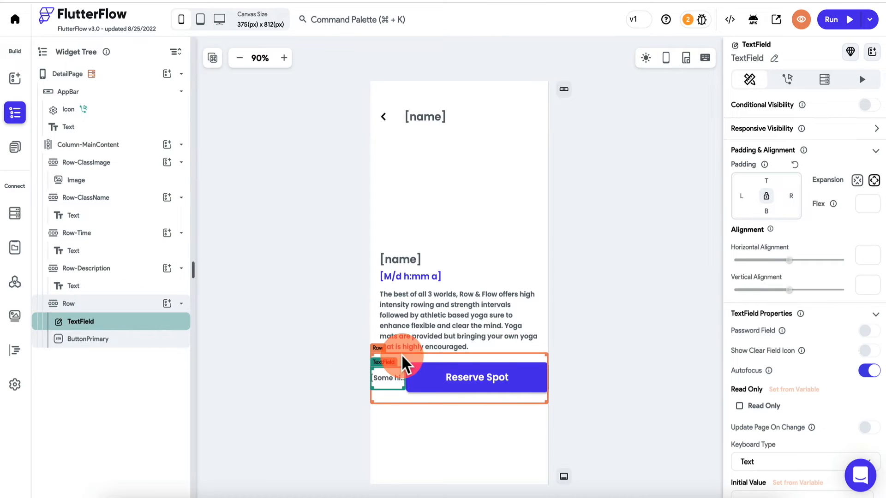
- Set the button width to 150 and change its label to 'BID'
{"action": "left_click", "coordinate": [443, 378]}
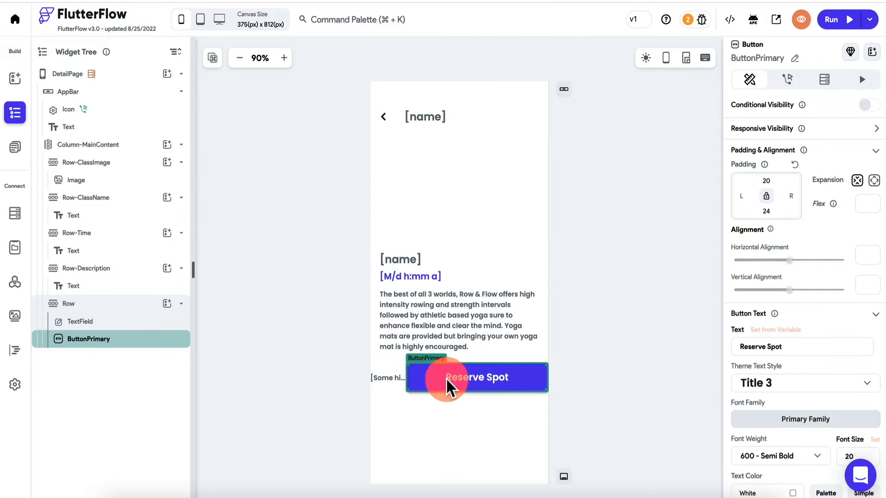
{"action": "scroll", "coordinate": [771, 369], "scroll_direction": "down", "scroll_amount": 3}
{"action": "scroll", "coordinate": [772, 369], "scroll_direction": "down", "scroll_amount": 3}
{"action": "left_click", "coordinate": [763, 364]}
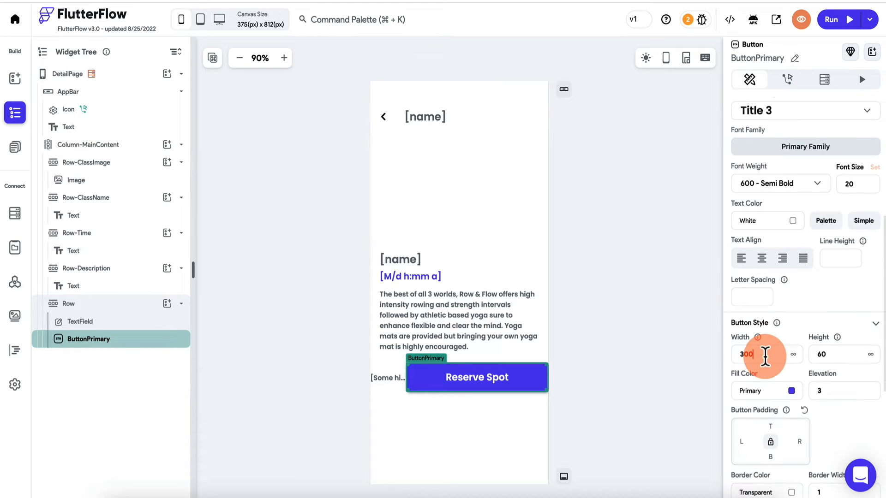
{"action": "key", "text": "BackSpace"}
{"action": "key", "text": "BackSpace"}
{"action": "key", "text": "BackSpace"}
{"action": "type", "text": "150"}
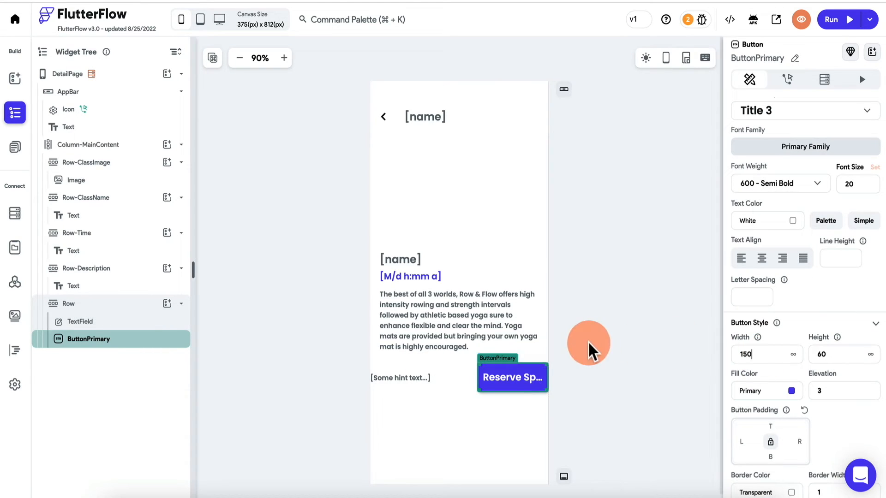
{"action": "scroll", "coordinate": [777, 300], "scroll_direction": "up", "scroll_amount": 3}
{"action": "triple_click", "coordinate": [792, 224]}
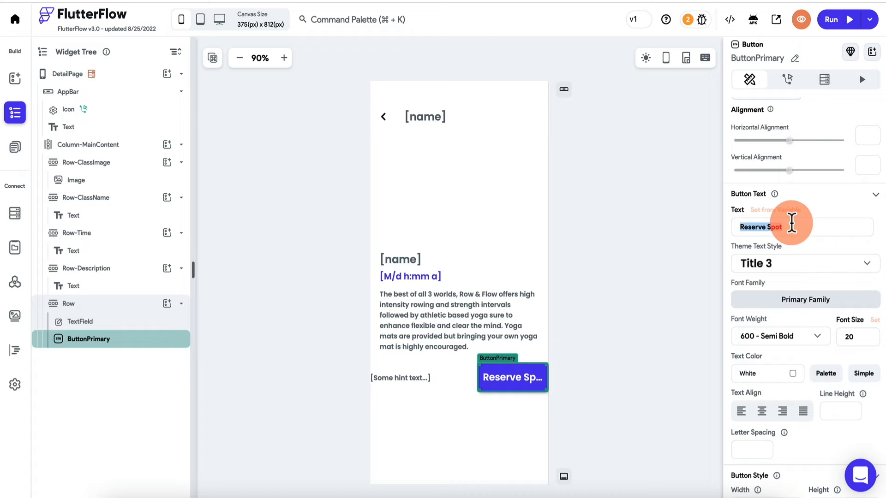
{"action": "type", "text": "BID"}
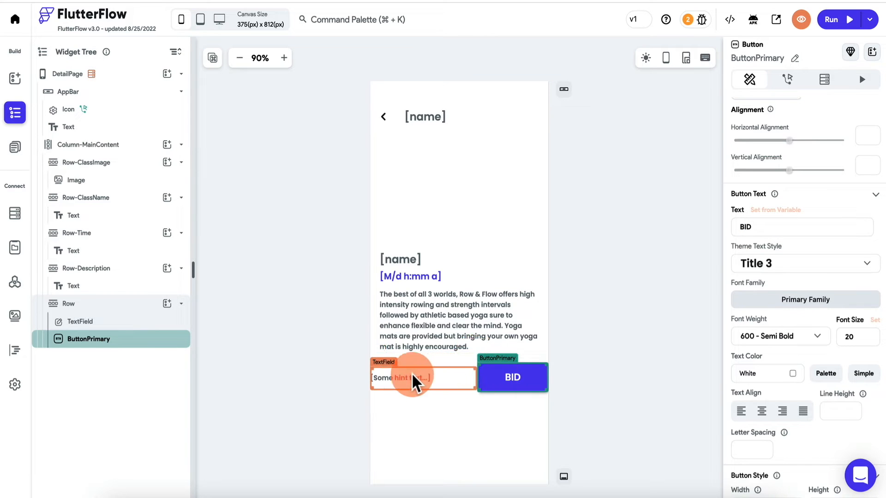
{"action": "left_click", "coordinate": [402, 374]}
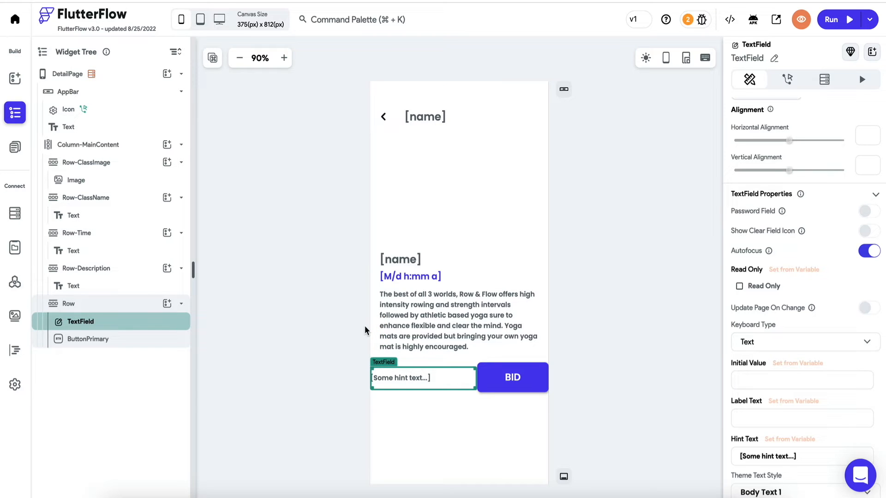
- Duplicate the field-and-BID row and delete the BID button from the copy
{"action": "left_click", "coordinate": [101, 304]}
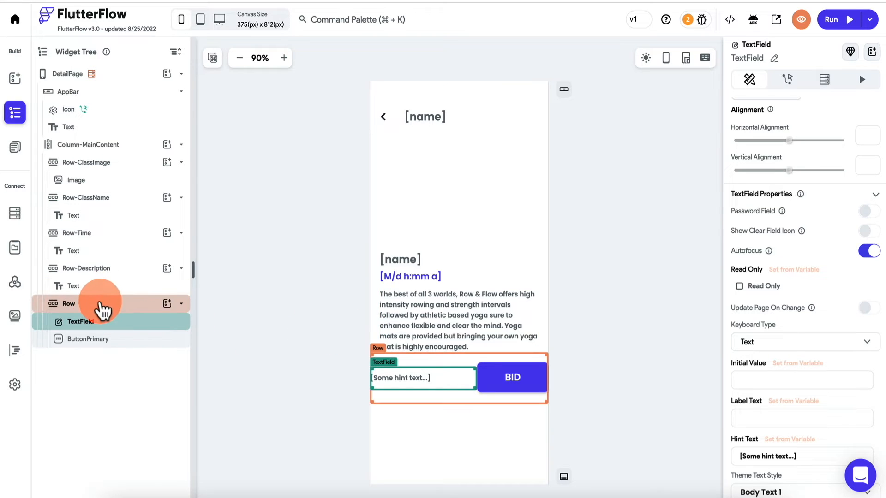
{"action": "right_click", "coordinate": [102, 309]}
{"action": "left_click", "coordinate": [123, 318]}
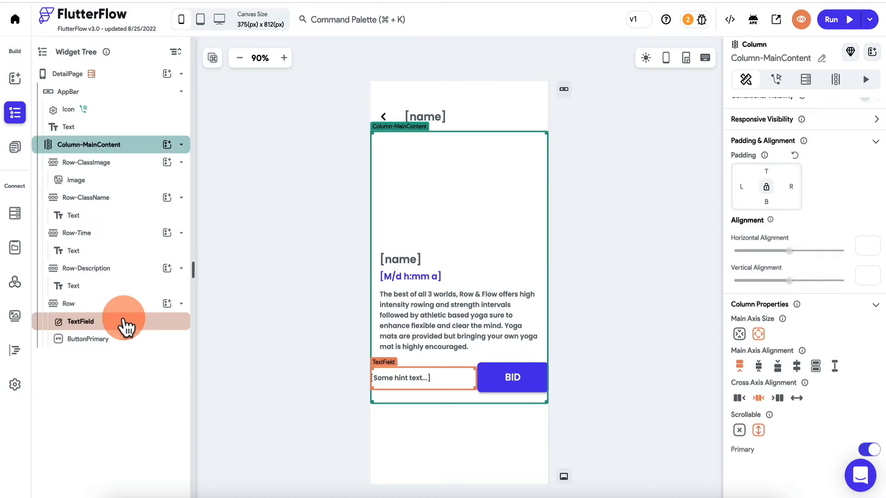
{"action": "left_click", "coordinate": [413, 377]}
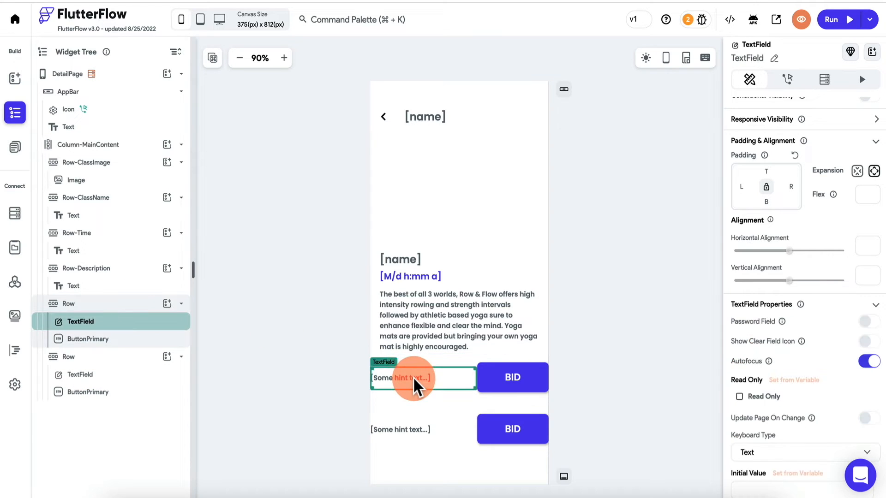
{"action": "left_click", "coordinate": [519, 372]}
{"action": "key", "text": "Delete"}
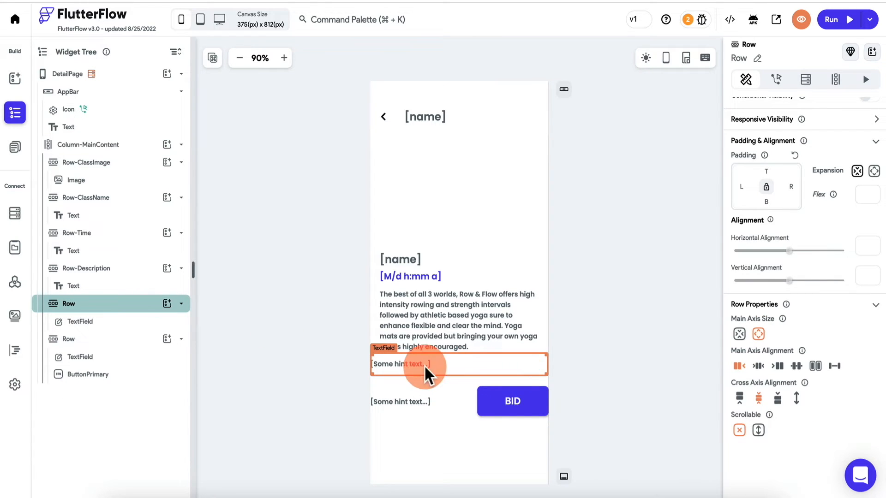
- Replace the copy's text field with two Hello World texts spaced evenly across the row
{"action": "left_click", "coordinate": [112, 321]}
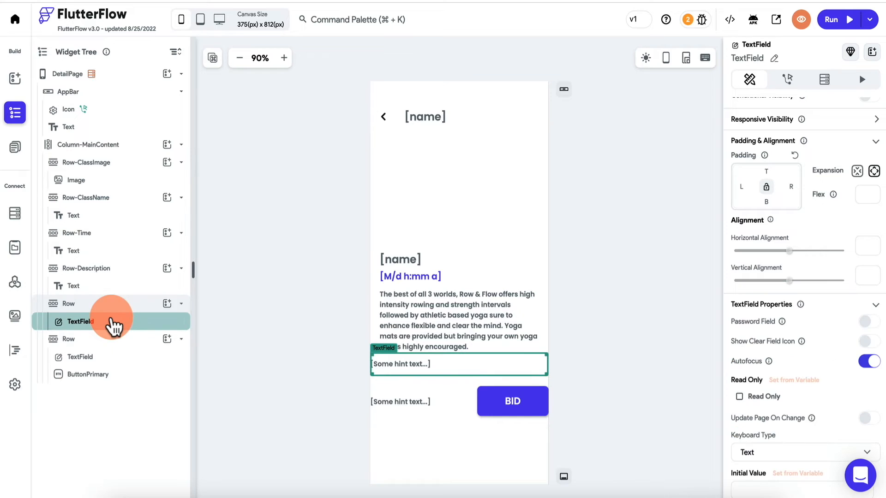
{"action": "left_click", "coordinate": [168, 305]}
{"action": "left_click", "coordinate": [215, 318]}
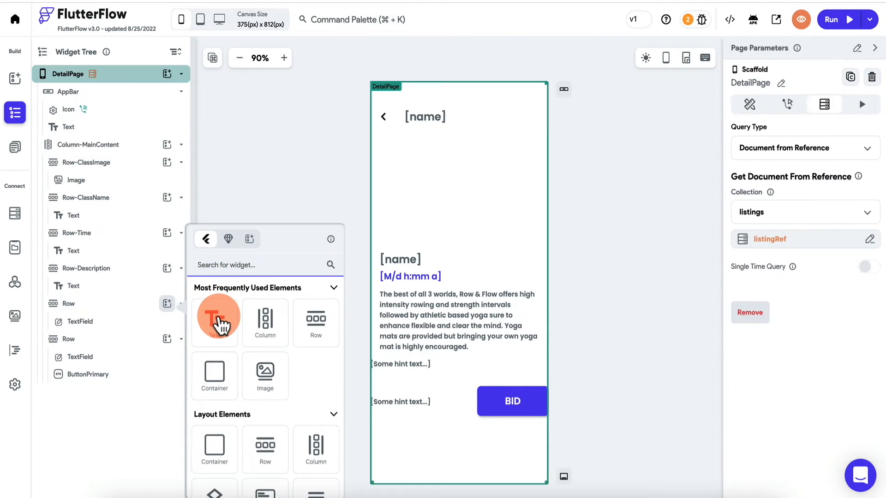
{"action": "left_click", "coordinate": [144, 323]}
{"action": "key", "text": "Delete"}
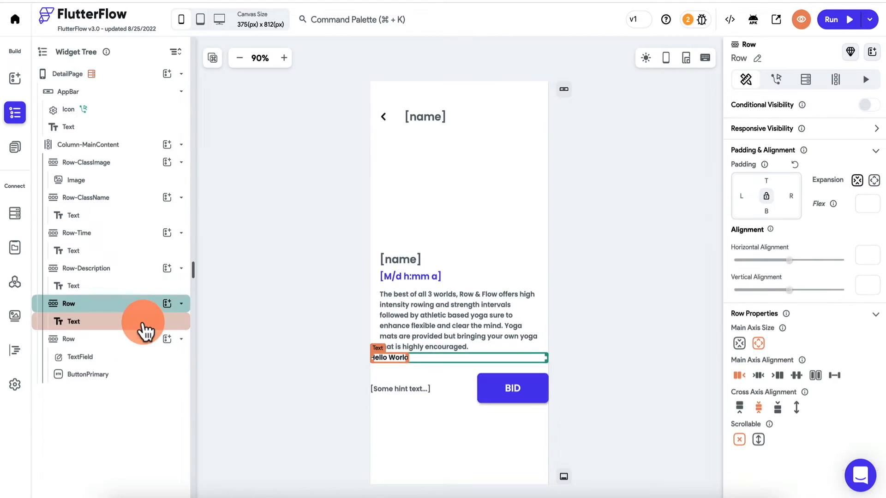
{"action": "left_click", "coordinate": [167, 304]}
{"action": "left_click", "coordinate": [215, 318]}
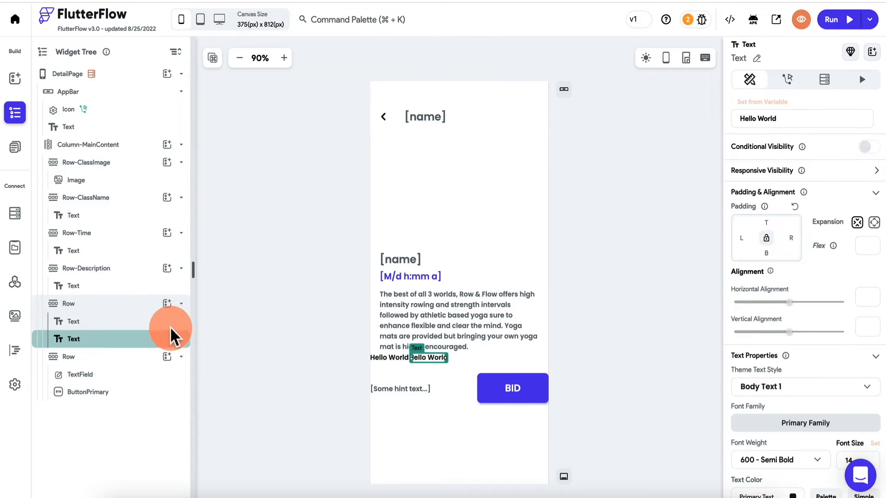
{"action": "left_click", "coordinate": [126, 306]}
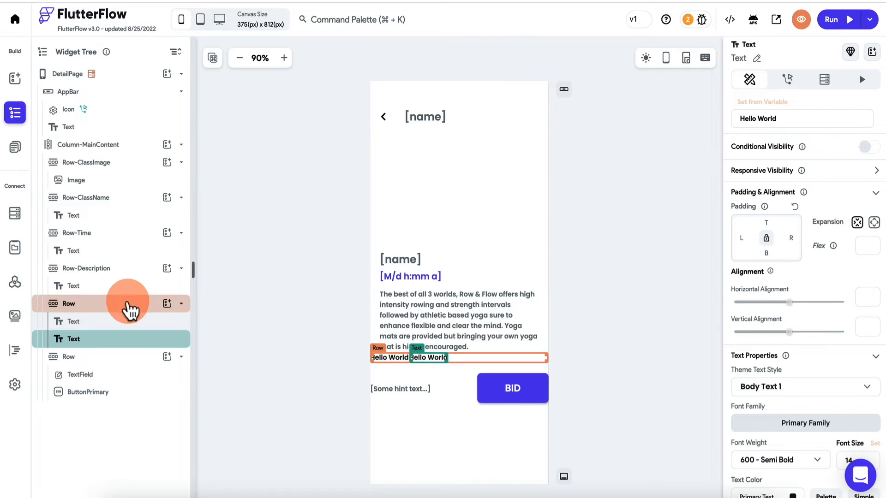
{"action": "left_click", "coordinate": [797, 376]}
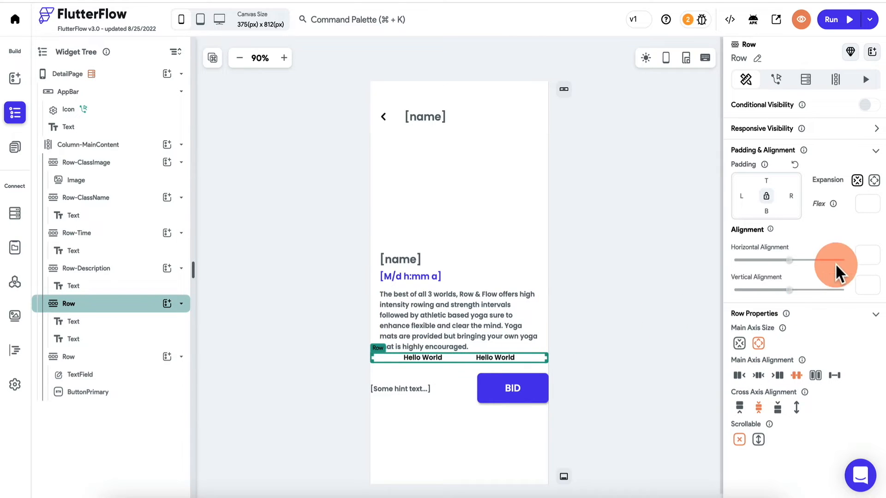
- Set the font size of both Hello World texts to 18
{"action": "left_click", "coordinate": [110, 322]}
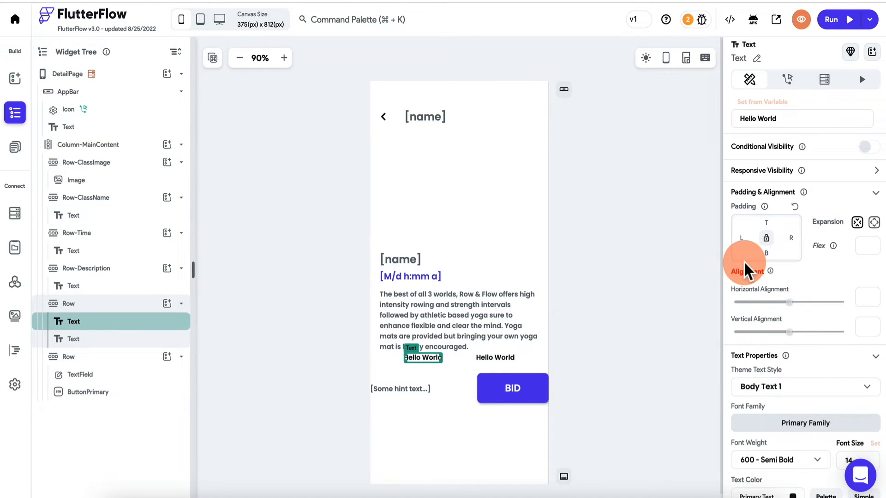
{"action": "scroll", "coordinate": [744, 261], "scroll_direction": "down", "scroll_amount": 4}
{"action": "left_click", "coordinate": [869, 267]}
{"action": "key", "text": "BackSpace"}
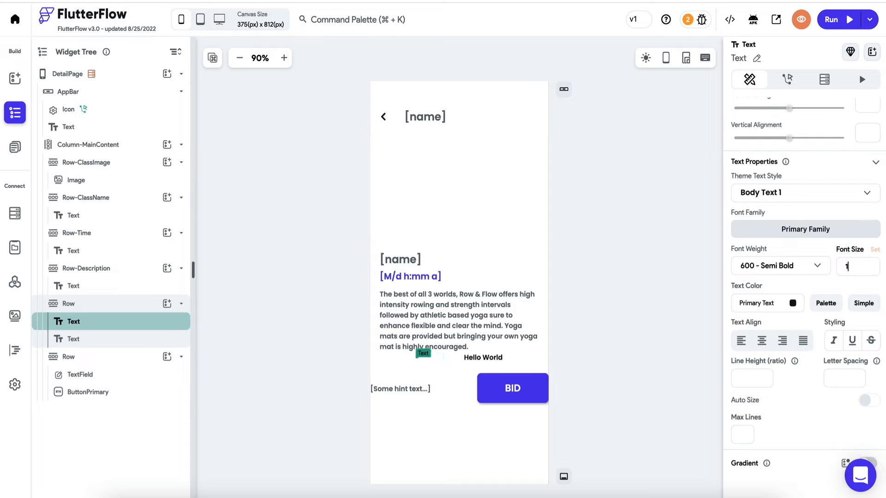
{"action": "type", "text": "8"}
{"action": "left_click", "coordinate": [499, 361]}
{"action": "left_click", "coordinate": [870, 275]}
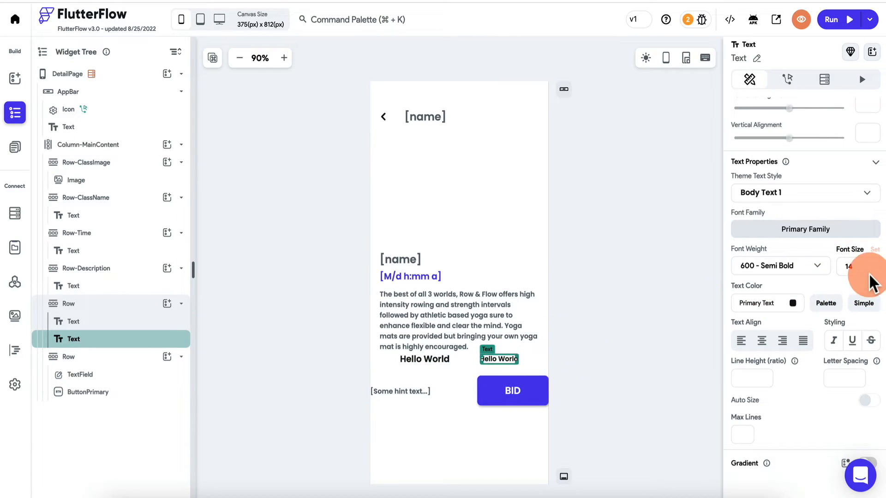
{"action": "key", "text": "BackSpace"}
{"action": "type", "text": "8"}
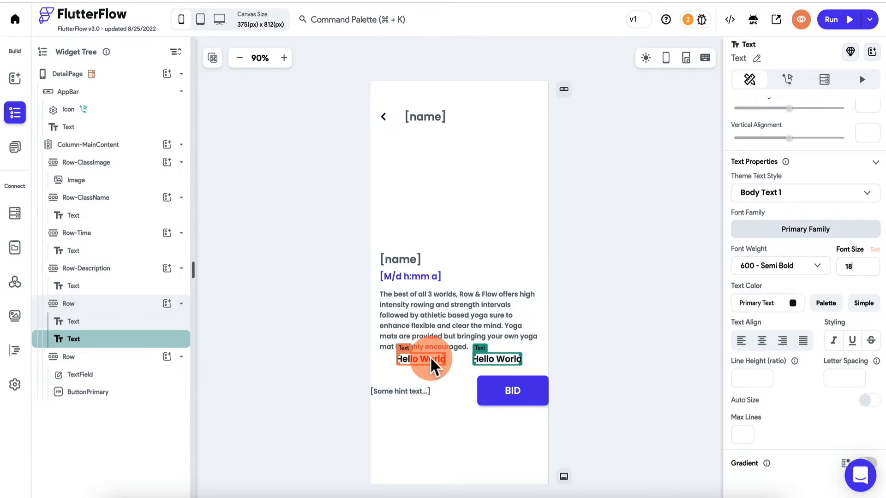
{"action": "left_click", "coordinate": [423, 359]}
{"action": "scroll", "coordinate": [748, 239], "scroll_direction": "up", "scroll_amount": 4}
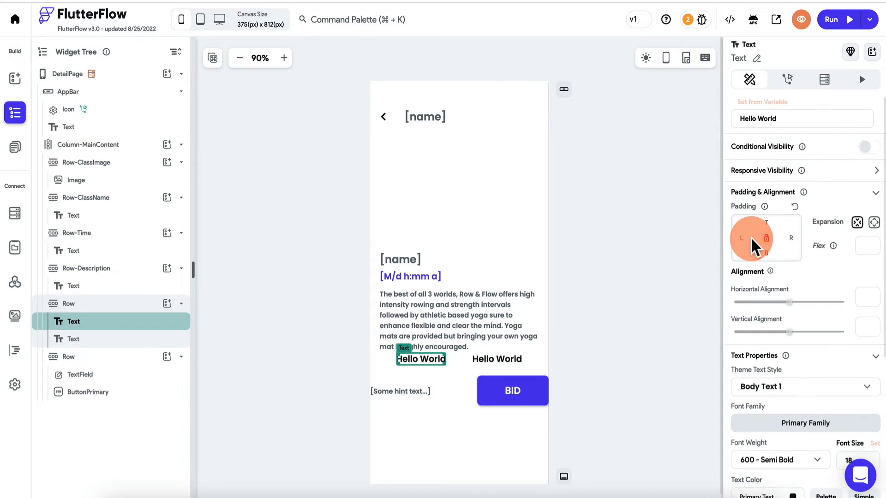
- Label the first text 'Current Bid:' and bind the second to the listing's currentBid
{"action": "triple_click", "coordinate": [791, 118]}
{"action": "type", "text": "Current"}
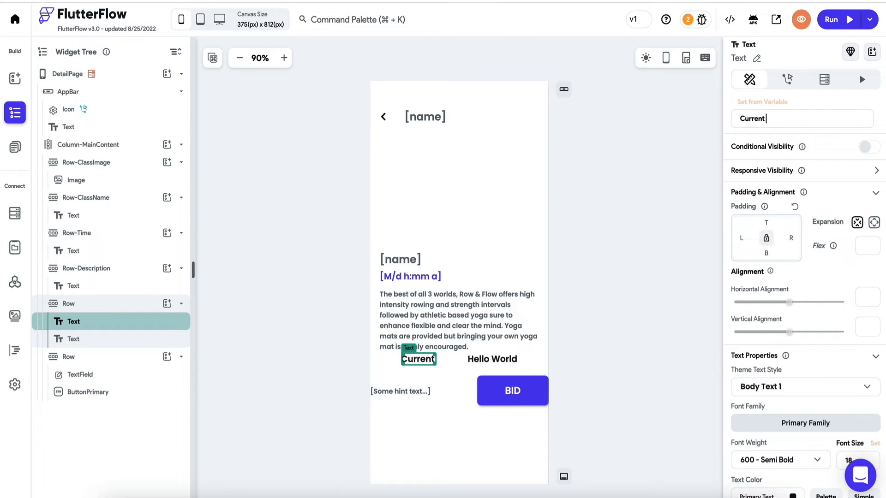
{"action": "type", "text": " Bid:"}
{"action": "left_click", "coordinate": [507, 359]}
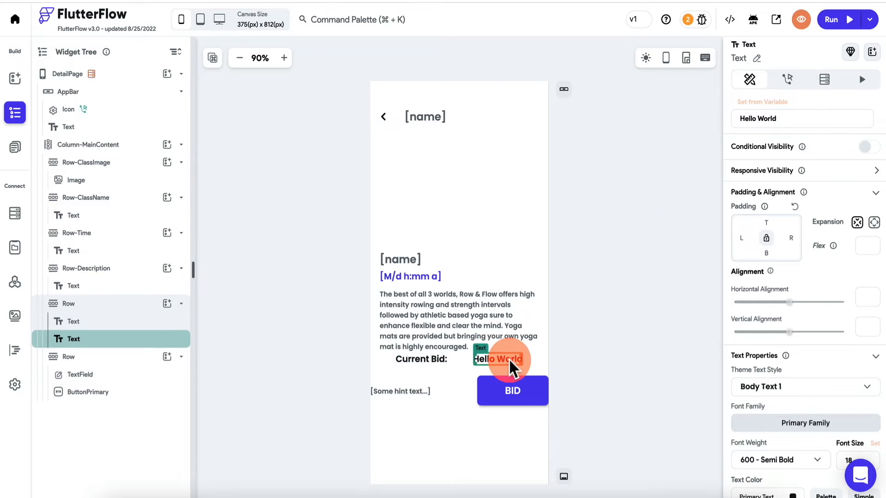
{"action": "left_click", "coordinate": [773, 102]}
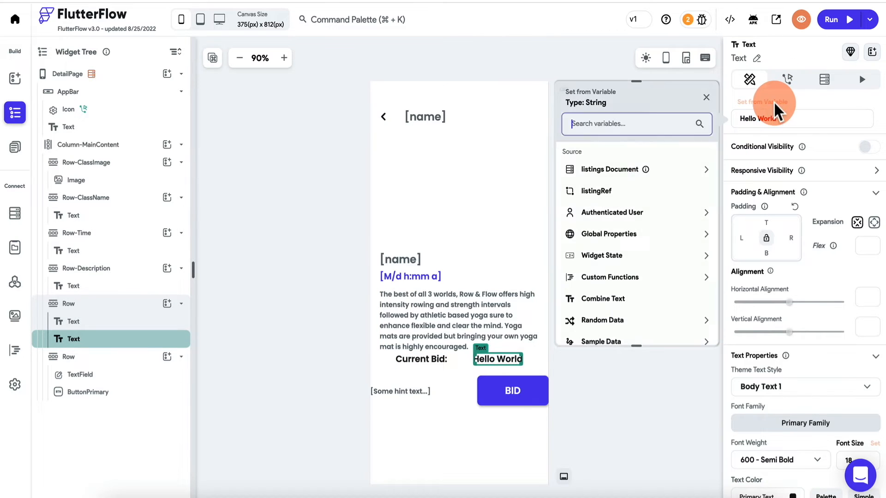
{"action": "left_click", "coordinate": [627, 177]}
{"action": "left_click", "coordinate": [607, 275]}
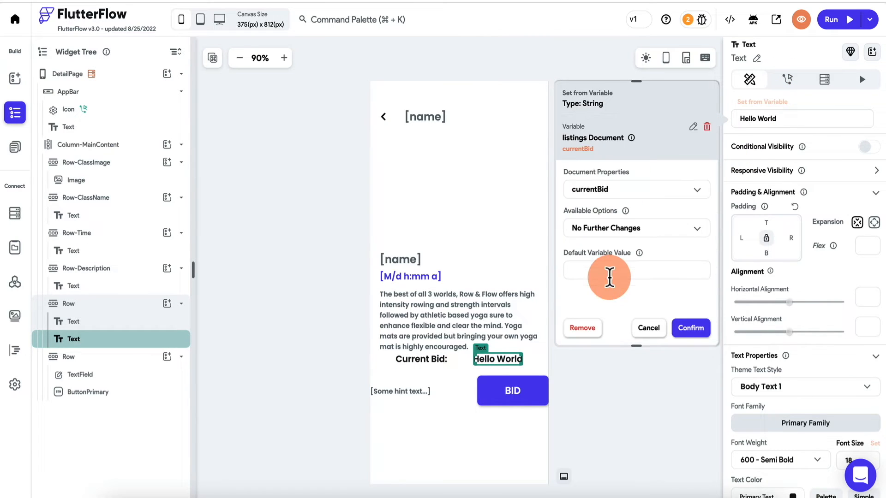
- Format currentBid as a Decimal number with automatic separators, displayed as currency
{"action": "left_click", "coordinate": [631, 231]}
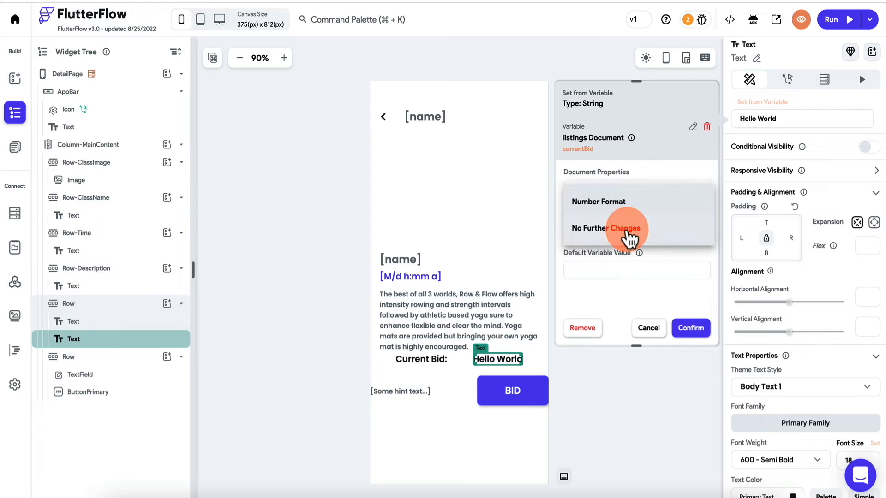
{"action": "left_click", "coordinate": [634, 214]}
{"action": "left_click", "coordinate": [618, 277]}
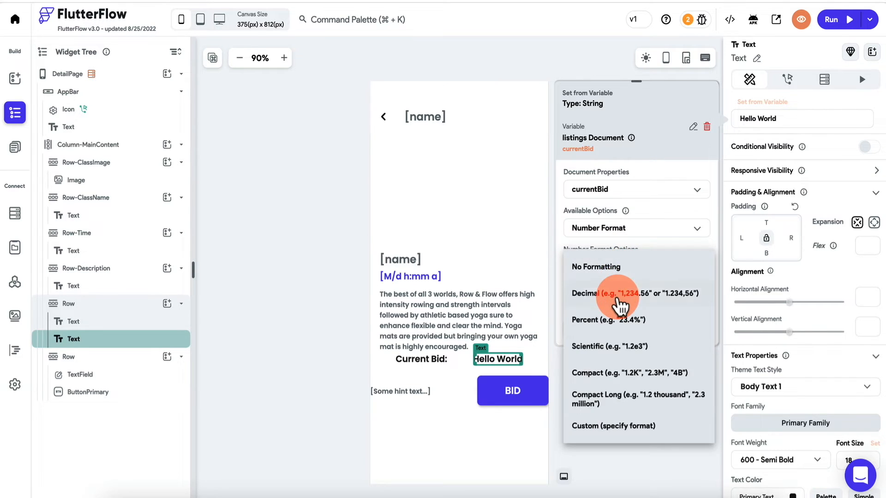
{"action": "left_click", "coordinate": [619, 305]}
{"action": "left_click", "coordinate": [653, 209]}
{"action": "left_click", "coordinate": [656, 213]}
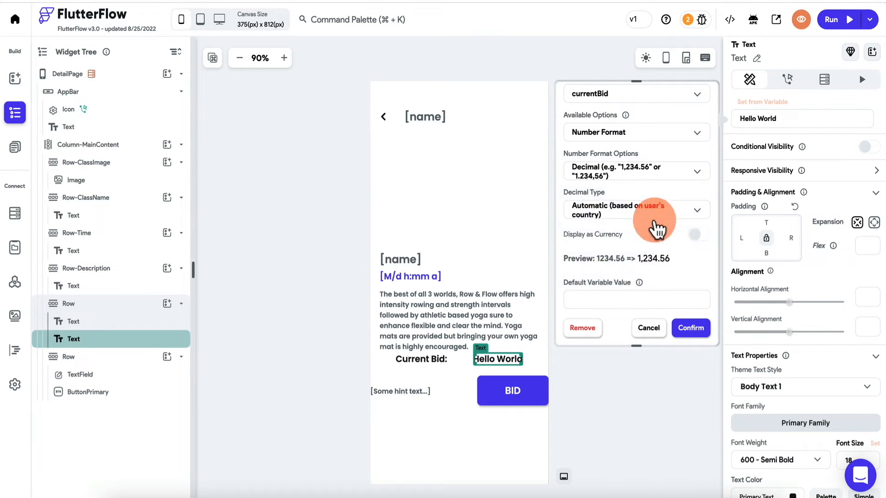
{"action": "left_click", "coordinate": [703, 239]}
{"action": "left_click", "coordinate": [692, 329]}
{"action": "left_click", "coordinate": [495, 358]}
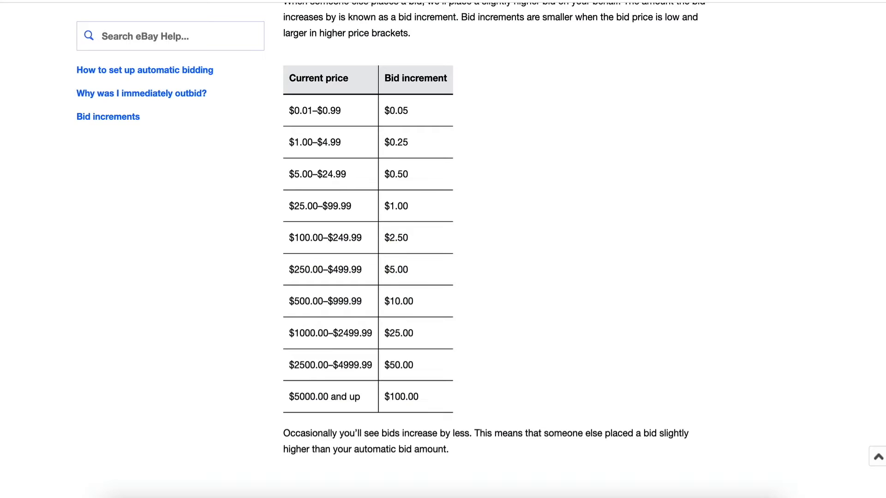
{"action": "scroll", "coordinate": [513, 134], "scroll_direction": "up", "scroll_amount": 10}
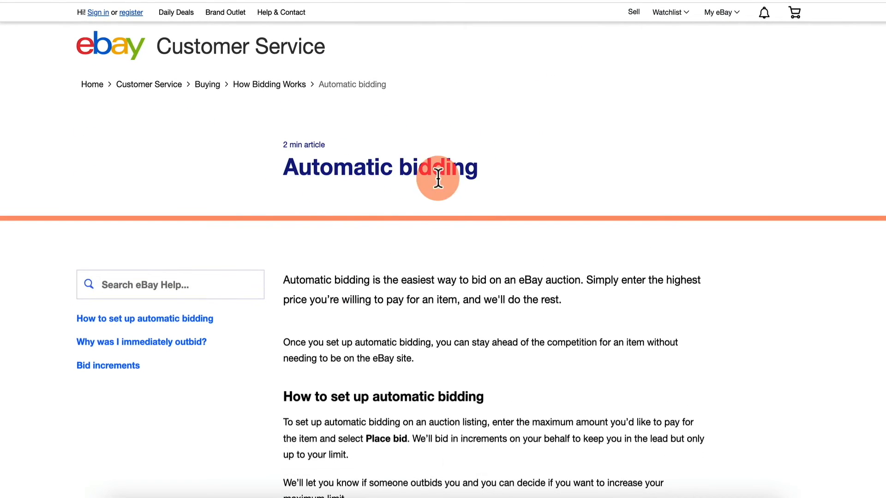
{"action": "scroll", "coordinate": [446, 182], "scroll_direction": "down", "scroll_amount": 10}
{"action": "scroll", "coordinate": [445, 181], "scroll_direction": "up", "scroll_amount": 1}
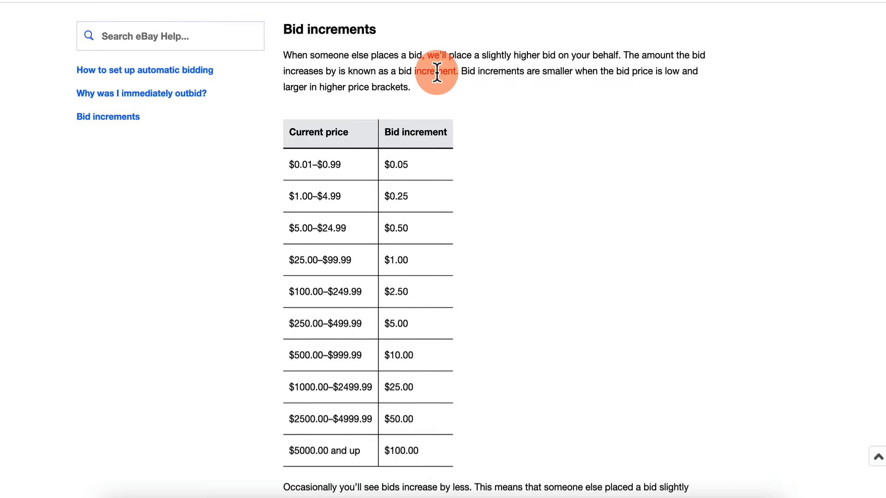
{"action": "scroll", "coordinate": [439, 235], "scroll_direction": "down", "scroll_amount": 2}
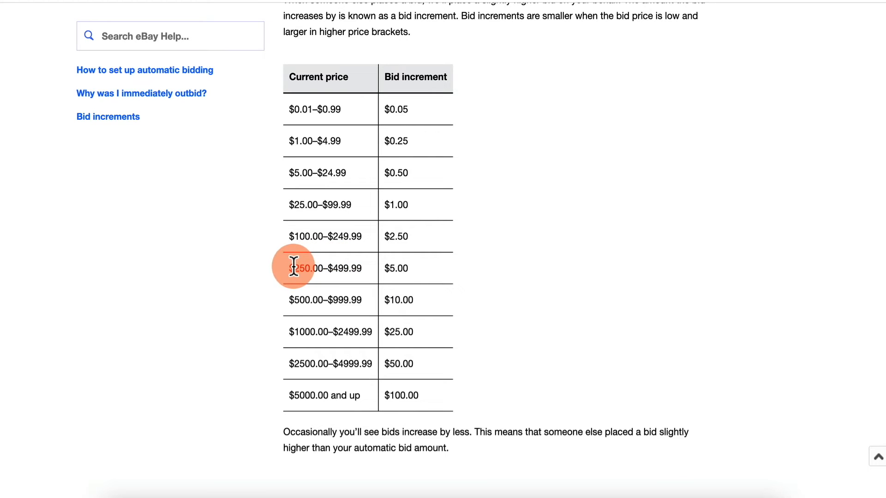
{"action": "left_click_drag", "start_coordinate": [294, 267], "coordinate": [324, 267]}
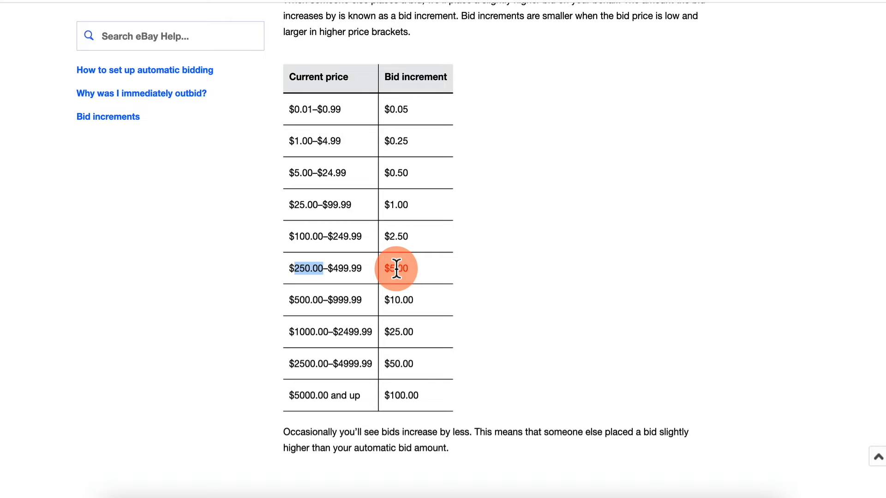
{"action": "scroll", "coordinate": [321, 356], "scroll_direction": "down", "scroll_amount": 1}
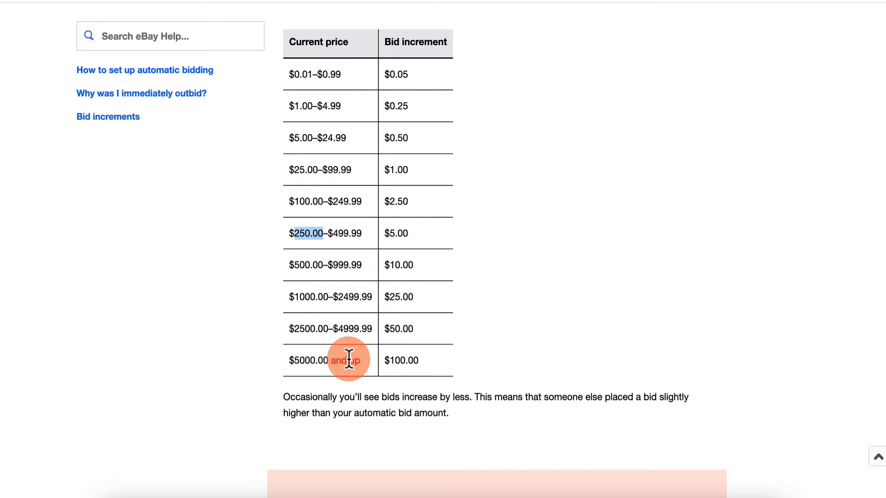
{"action": "left_click", "coordinate": [464, 211]}
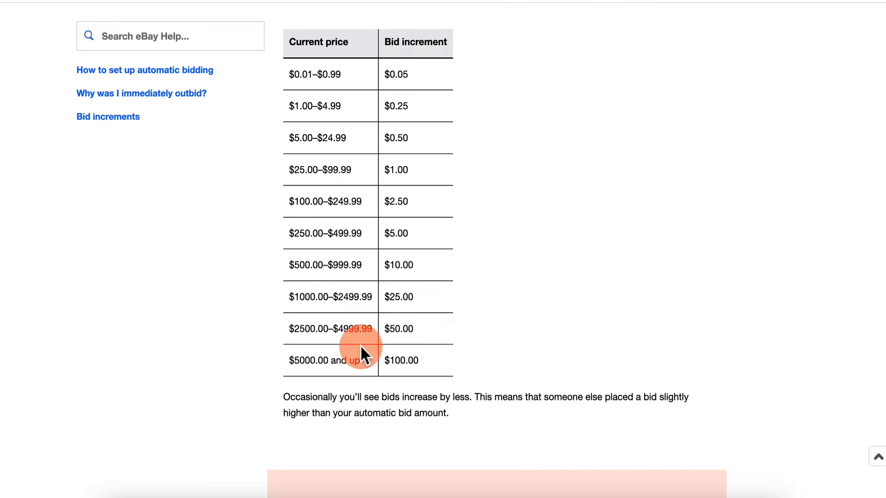
{"action": "left_click", "coordinate": [480, 0]}
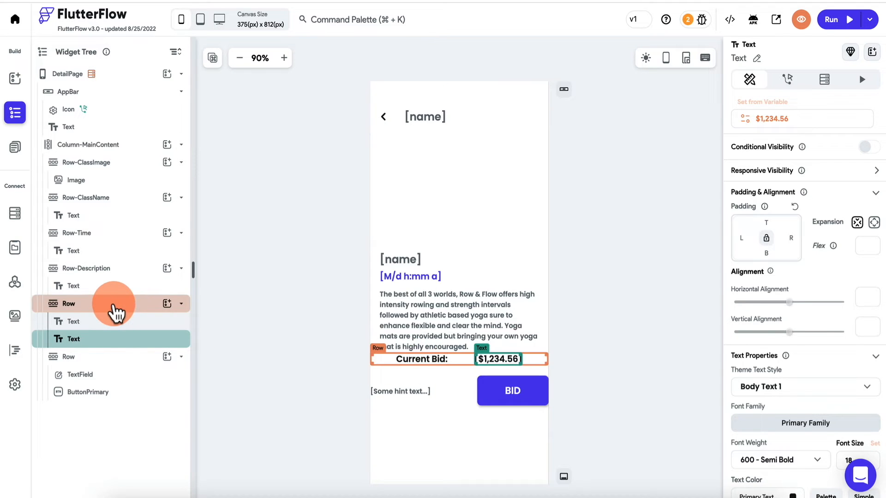
- Duplicate the Current Bid row and change the copy's label to 'Minimum Bid:'
{"action": "left_click", "coordinate": [114, 305]}
{"action": "right_click", "coordinate": [114, 305]}
{"action": "left_click", "coordinate": [158, 310]}
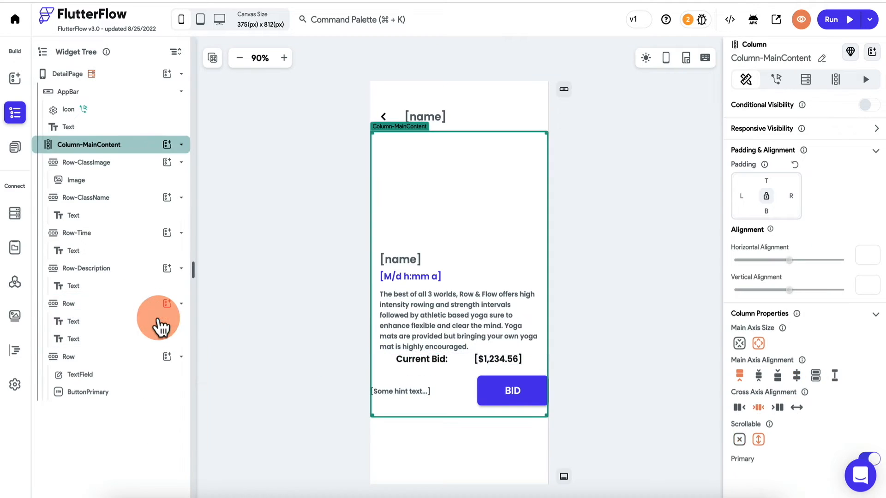
{"action": "left_click", "coordinate": [437, 372]}
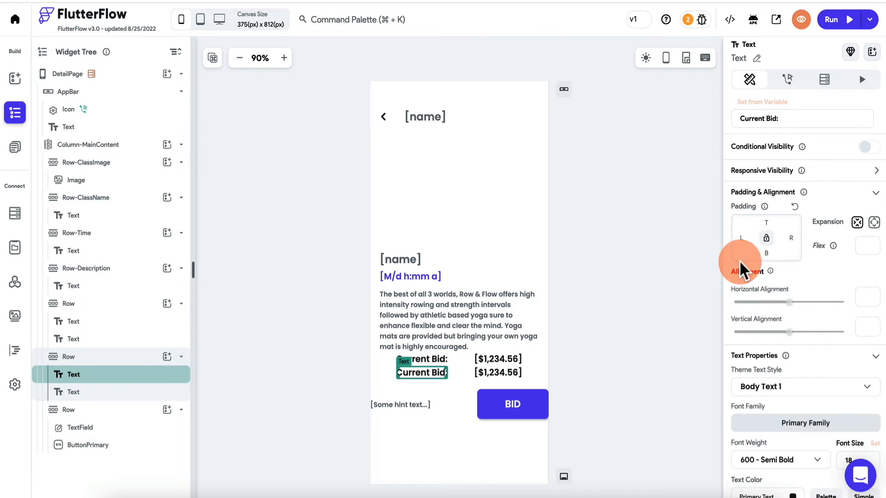
{"action": "double_click", "coordinate": [751, 118]}
{"action": "type", "text": "Minimum"}
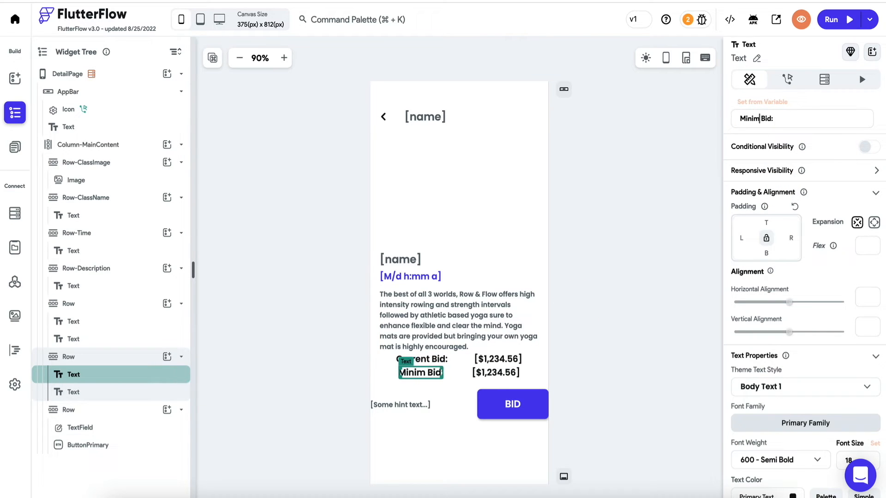
{"action": "left_click", "coordinate": [630, 312]}
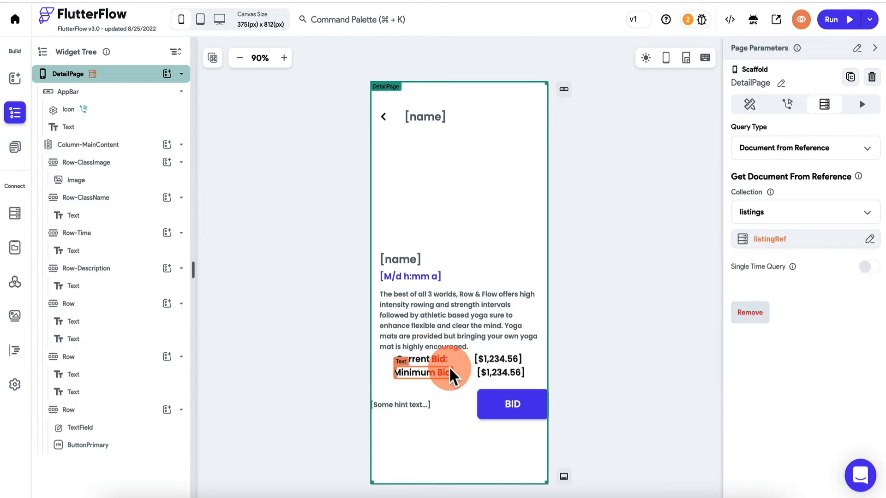
{"action": "left_click", "coordinate": [497, 376]}
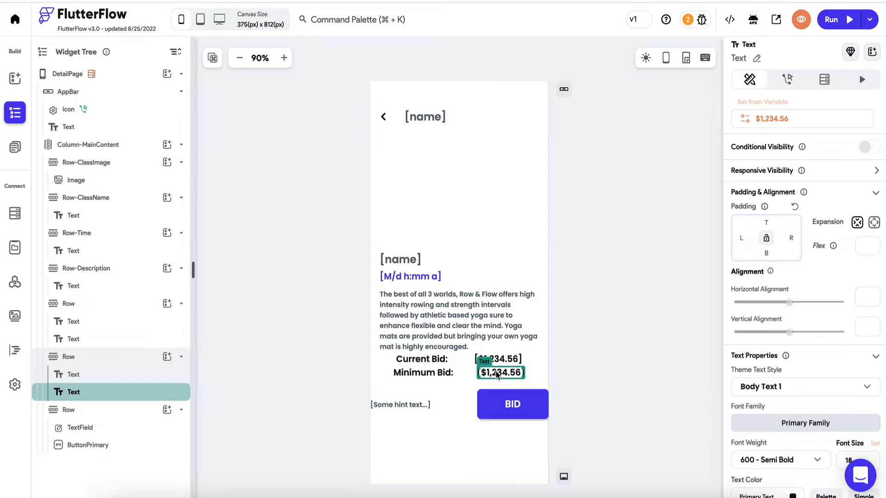
{"action": "left_click", "coordinate": [501, 362]}
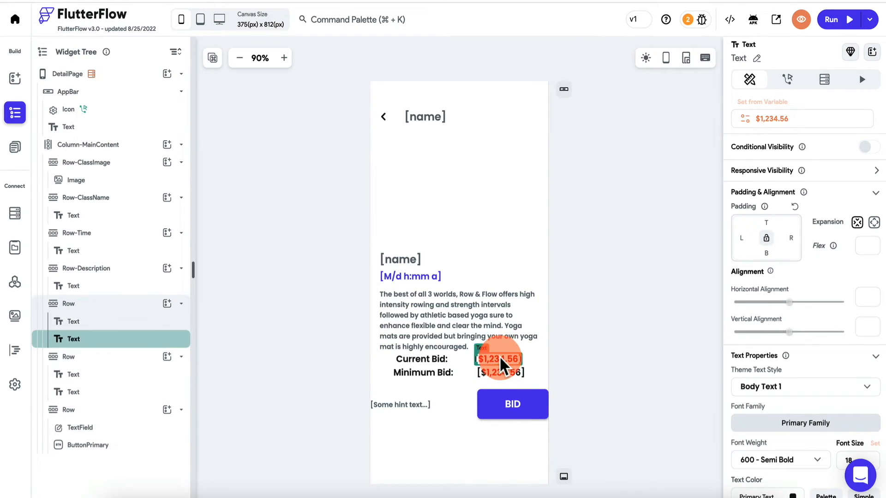
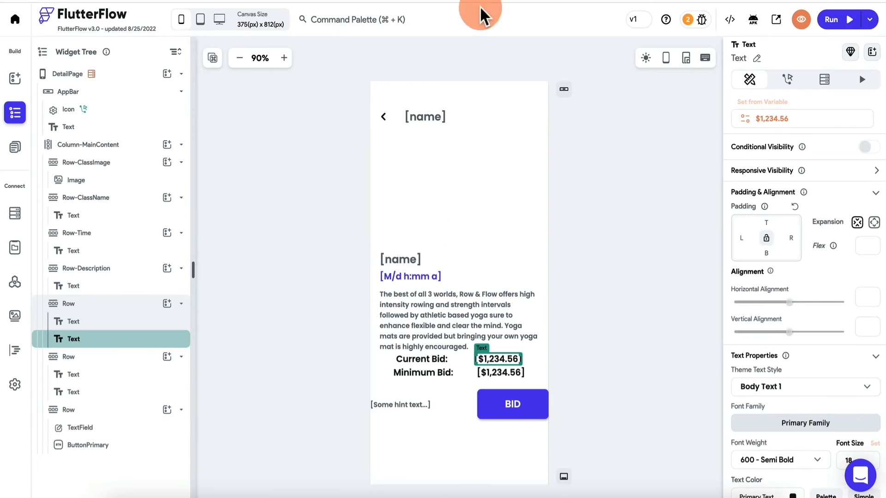
- Rebind the Minimum Bid value text from currentBid to the listing's minBid field, keeping currency formatting
{"action": "left_click", "coordinate": [503, 371]}
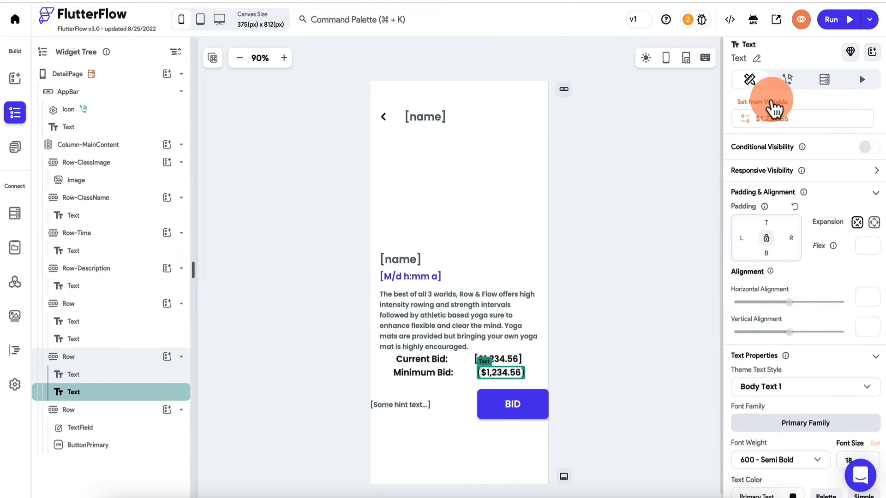
{"action": "left_click", "coordinate": [774, 111]}
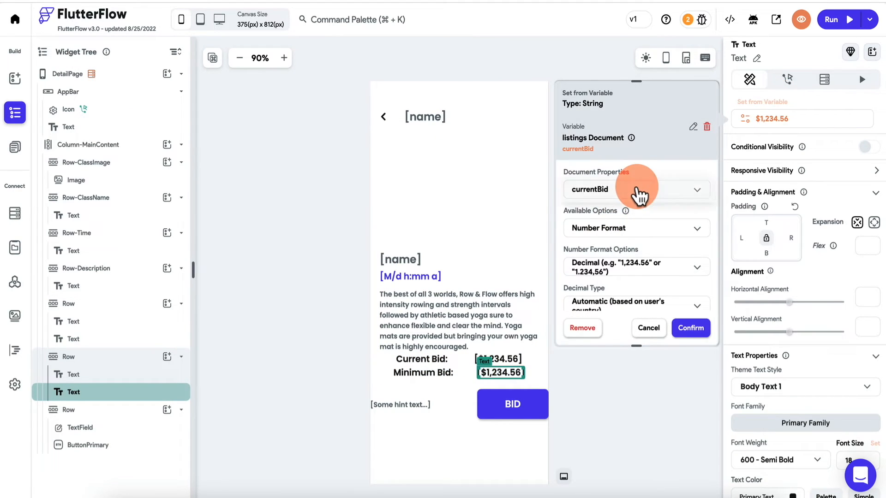
{"action": "left_click", "coordinate": [639, 196]}
{"action": "left_click", "coordinate": [609, 223]}
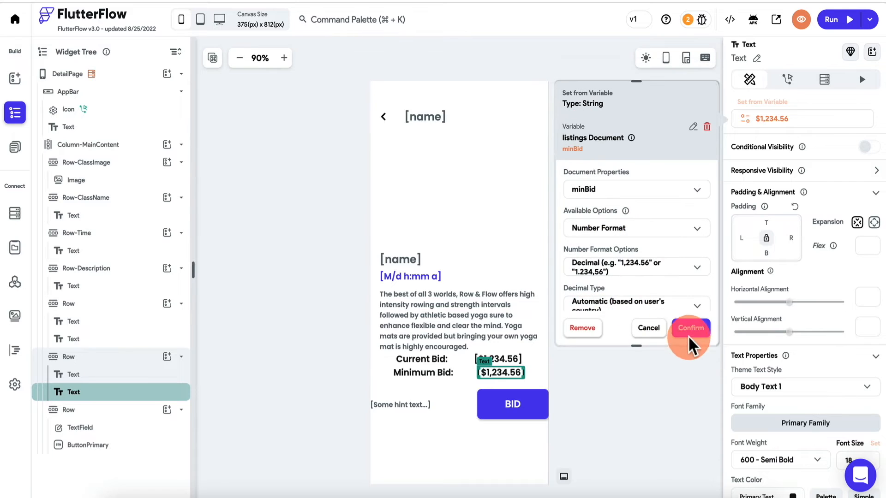
{"action": "scroll", "coordinate": [669, 258], "scroll_direction": "down", "scroll_amount": 3}
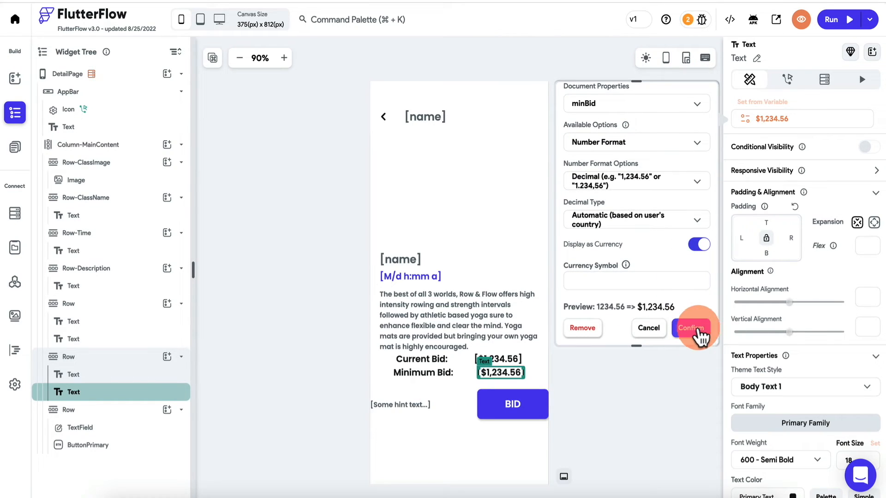
{"action": "left_click", "coordinate": [694, 327]}
{"action": "left_click", "coordinate": [409, 408]}
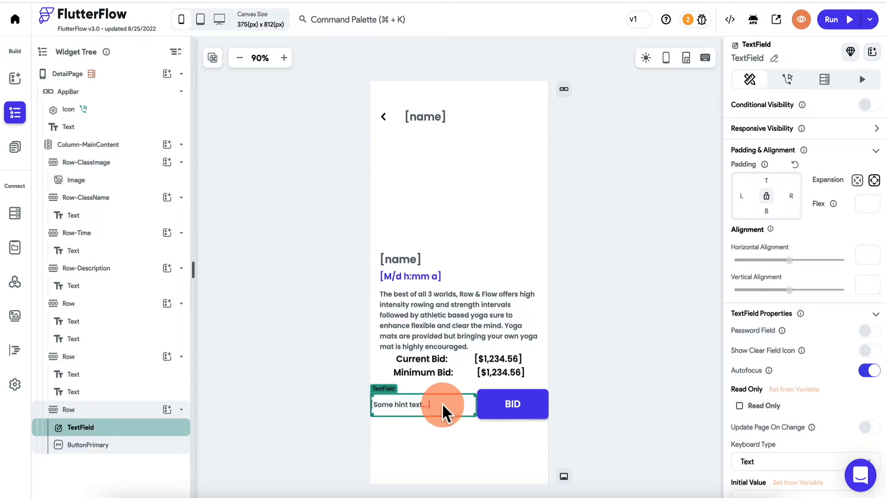
- Rename the bid entry TextField widget to inputBid
{"action": "left_click", "coordinate": [776, 79]}
{"action": "left_click", "coordinate": [774, 58]}
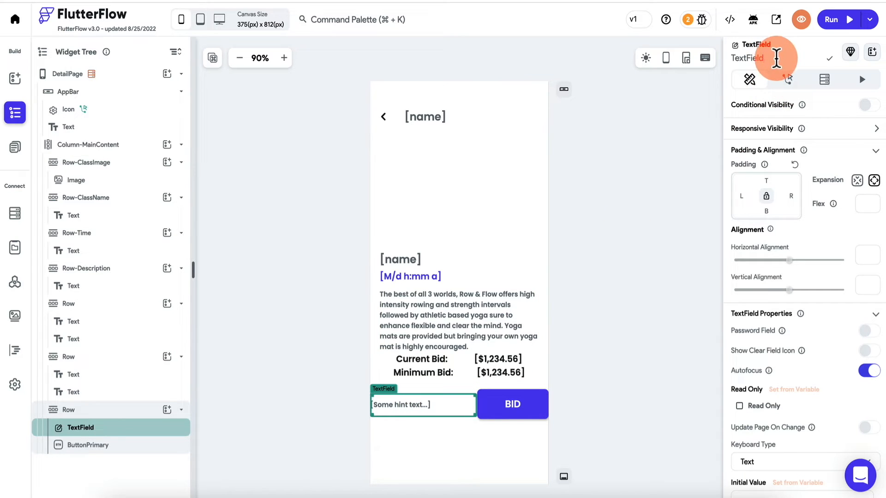
{"action": "type", "text": "input"}
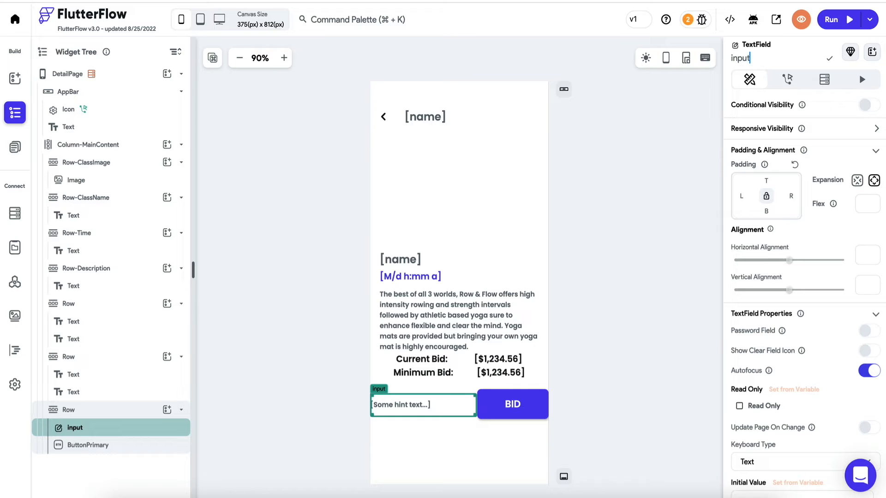
{"action": "type", "text": "Bid"}
{"action": "left_click", "coordinate": [829, 59]}
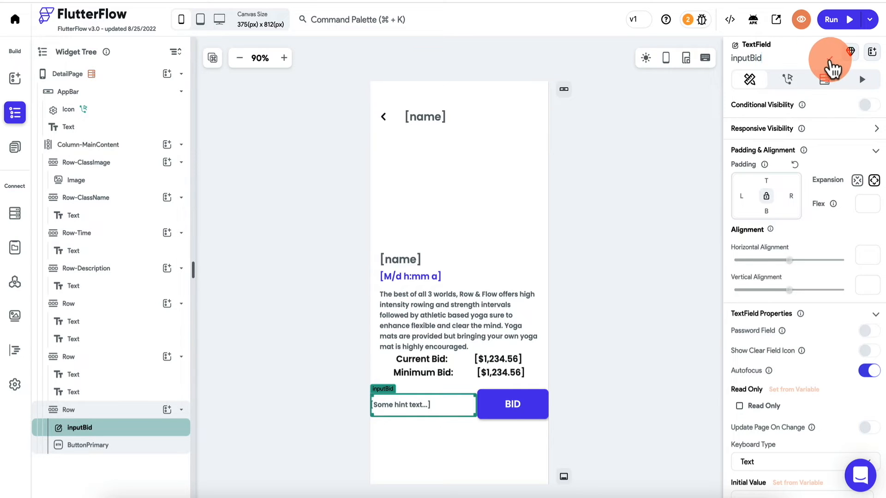
{"action": "left_click", "coordinate": [740, 62]}
- Inspect the DetailPage widgets: inputBid field, BID button, title, image and description
{"action": "left_click", "coordinate": [597, 336]}
{"action": "left_click", "coordinate": [464, 404]}
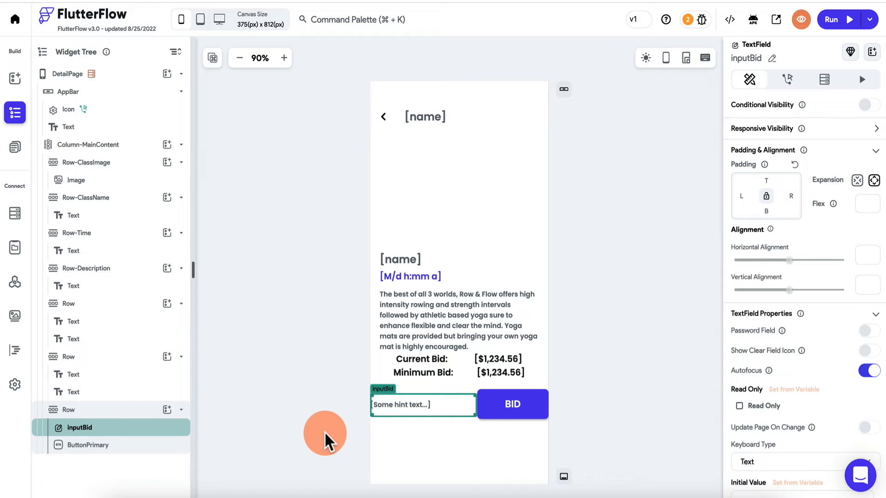
{"action": "left_click", "coordinate": [511, 407]}
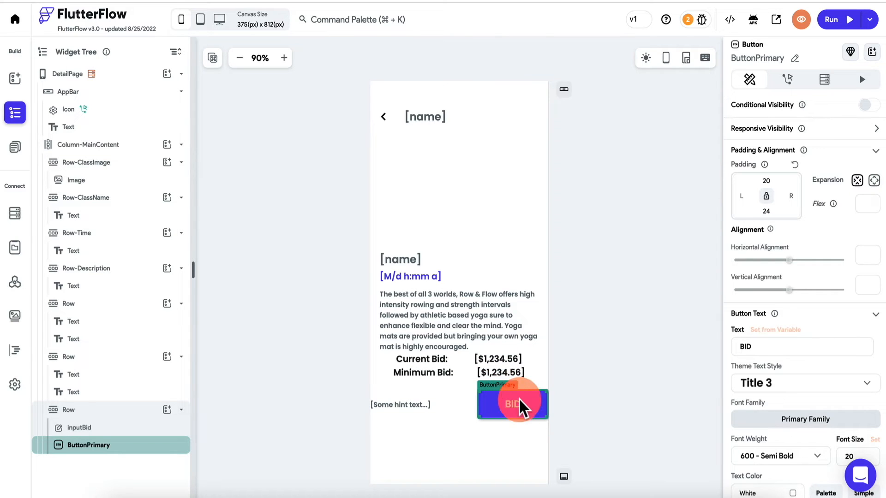
{"action": "left_click", "coordinate": [406, 259]}
{"action": "left_click", "coordinate": [427, 194]}
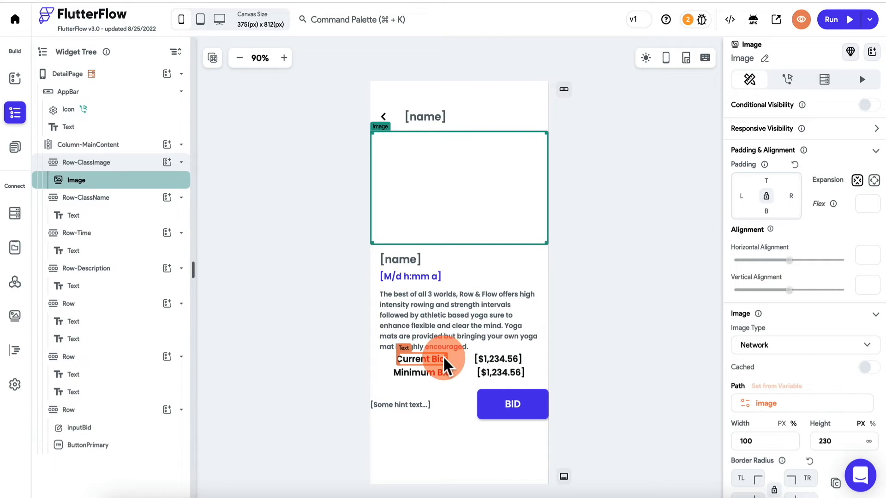
{"action": "left_click", "coordinate": [397, 295]}
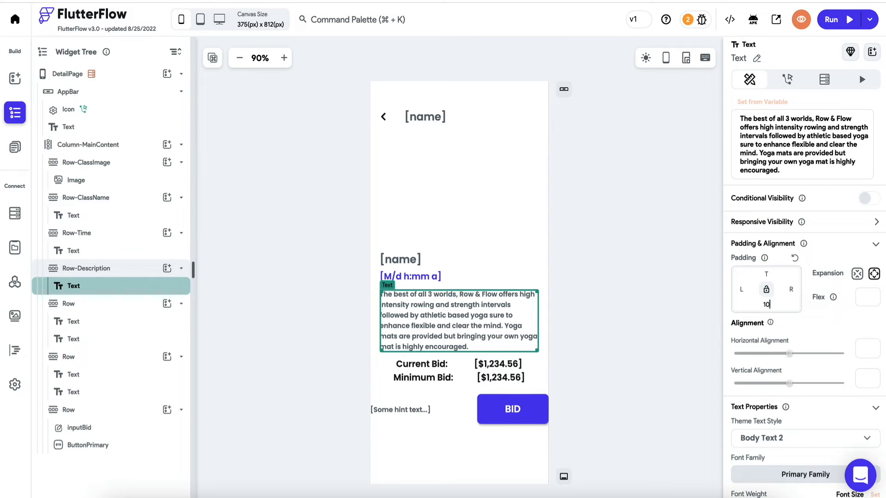
{"action": "left_click", "coordinate": [592, 334]}
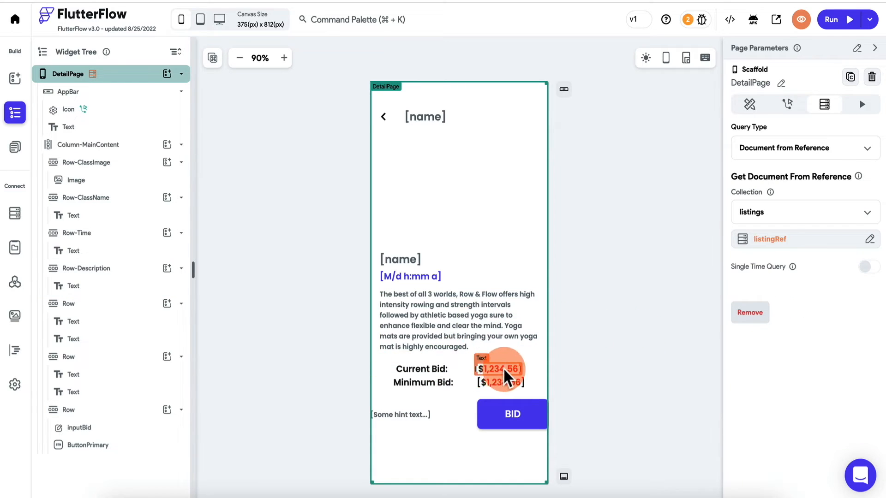
{"action": "left_click", "coordinate": [432, 417]}
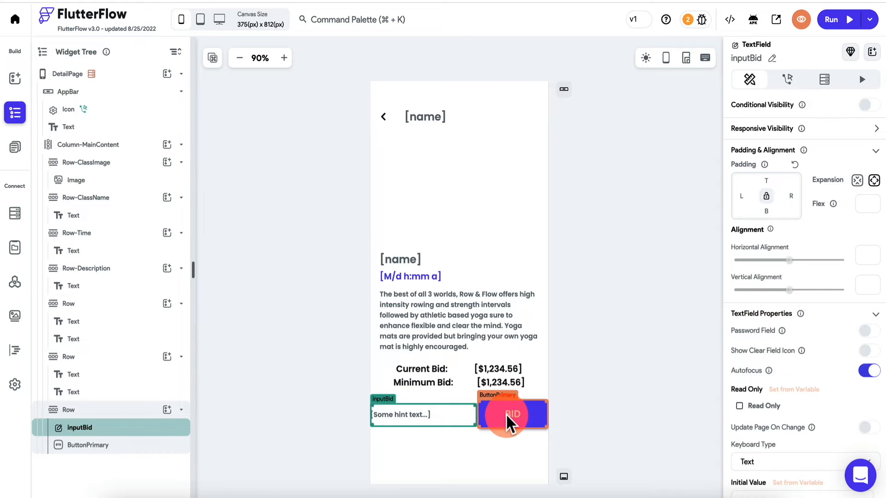
{"action": "left_click", "coordinate": [508, 420]}
{"action": "left_click", "coordinate": [445, 421]}
{"action": "left_click", "coordinate": [625, 166]}
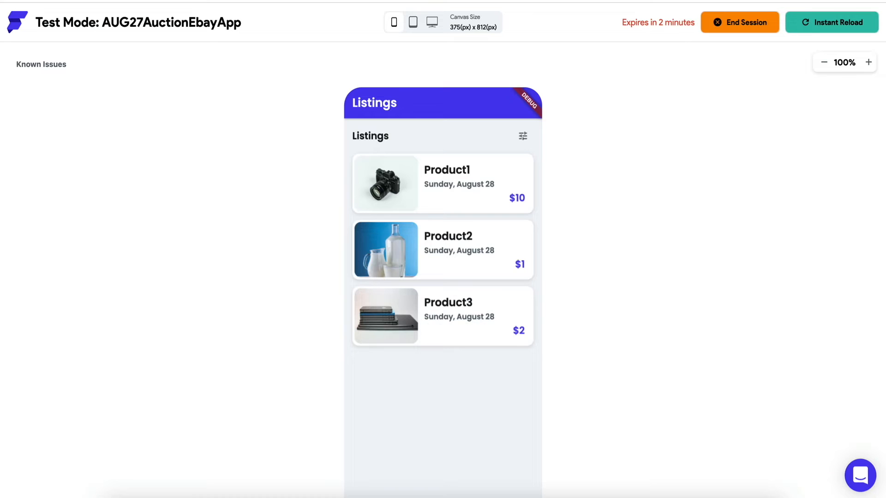
- Instant-reload the test app and view Product1, Product2, then Product3's detail pages
{"action": "left_click", "coordinate": [840, 25]}
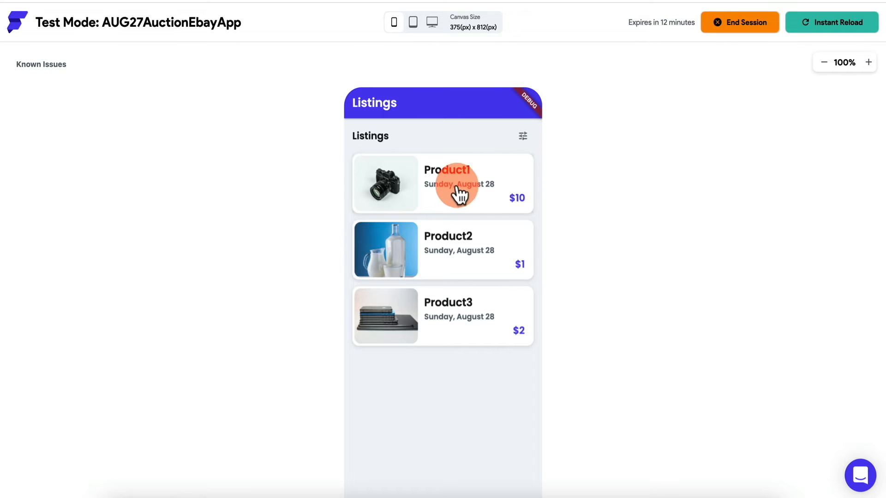
{"action": "left_click", "coordinate": [455, 182]}
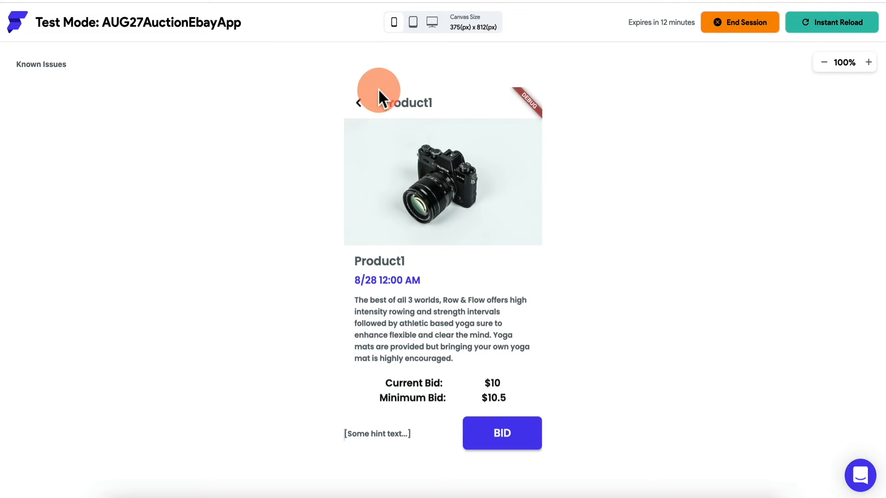
{"action": "left_click", "coordinate": [362, 103]}
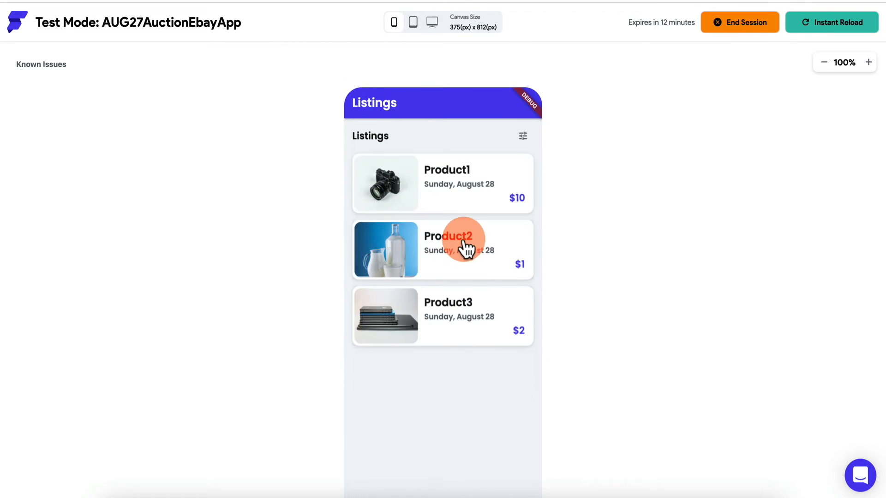
{"action": "left_click", "coordinate": [462, 243]}
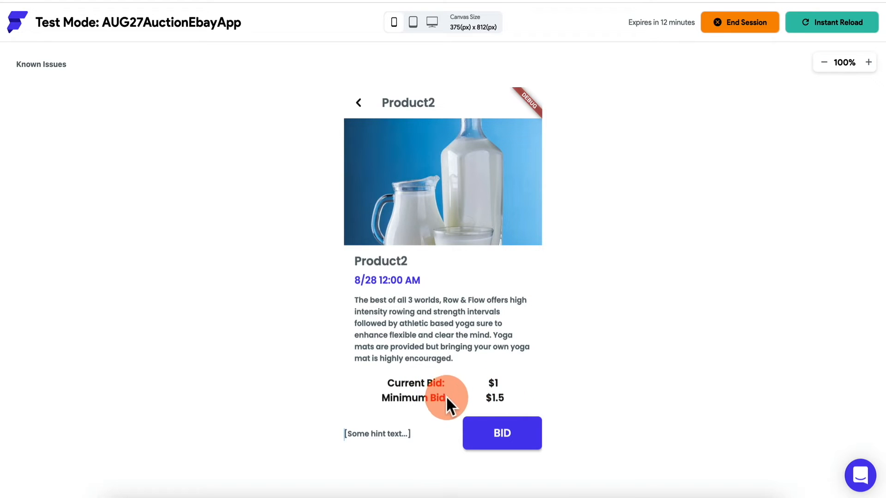
{"action": "left_click", "coordinate": [359, 102]}
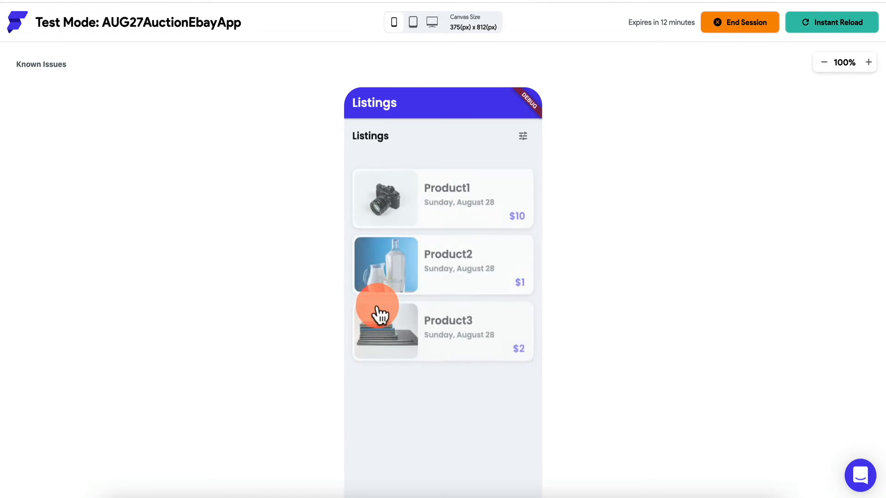
{"action": "left_click", "coordinate": [456, 329]}
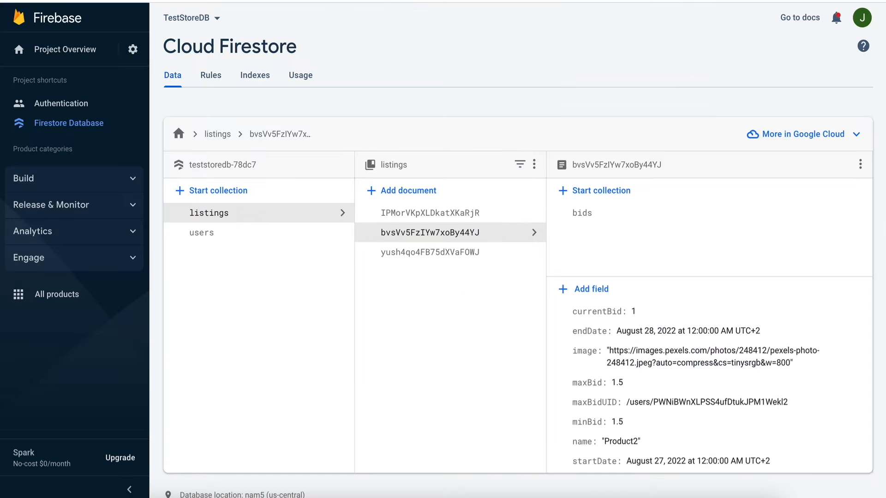
{"action": "left_click", "coordinate": [429, 256]}
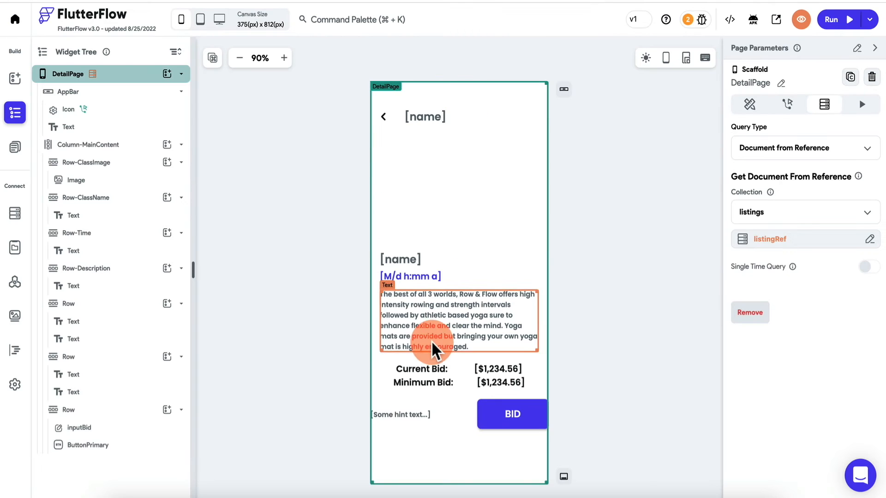
- Replace the inputBid field's hint text with 'Enter your bid...'
{"action": "left_click", "coordinate": [419, 417]}
{"action": "scroll", "coordinate": [772, 349], "scroll_direction": "down", "scroll_amount": 3}
{"action": "scroll", "coordinate": [772, 347], "scroll_direction": "down", "scroll_amount": 5}
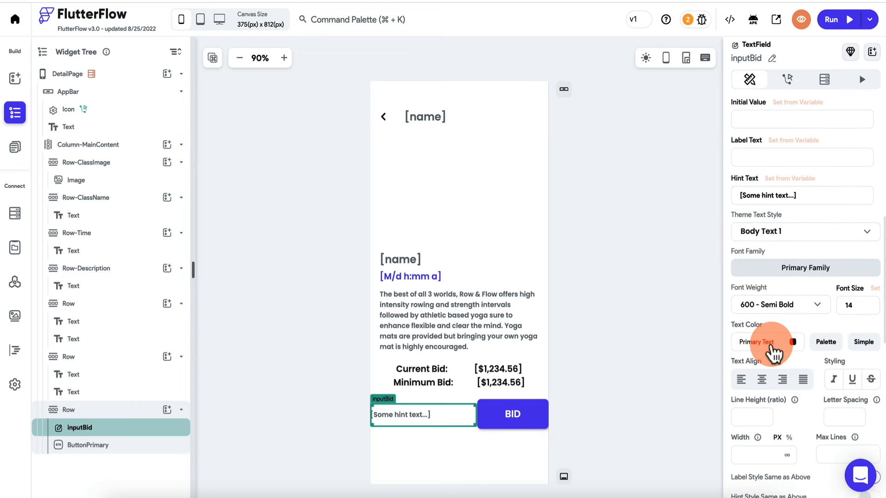
{"action": "triple_click", "coordinate": [805, 197]}
{"action": "type", "text": "Enter your bid..."}
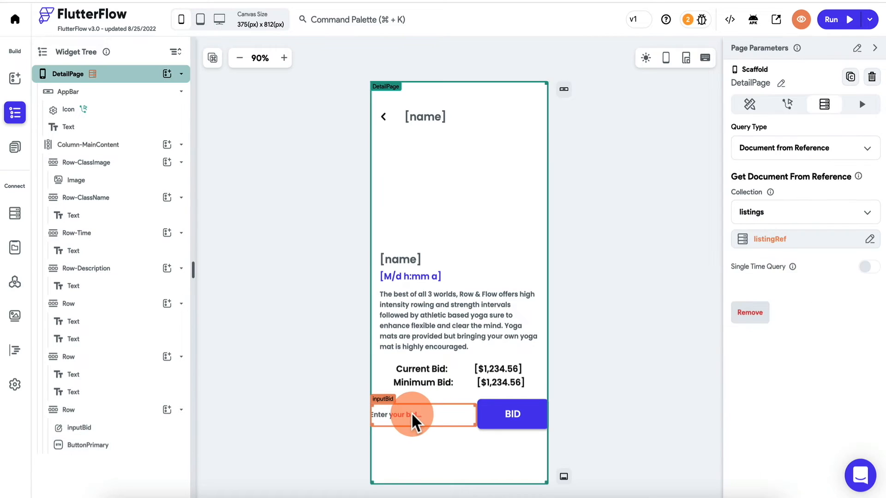
{"action": "left_click", "coordinate": [413, 415]}
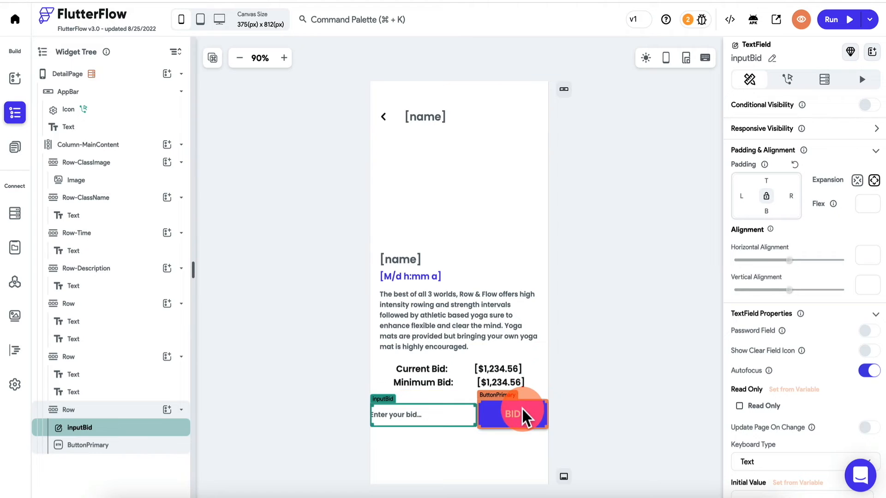
- Add a conditional action to the BID button's On Tap in the action flow editor
{"action": "left_click", "coordinate": [517, 415]}
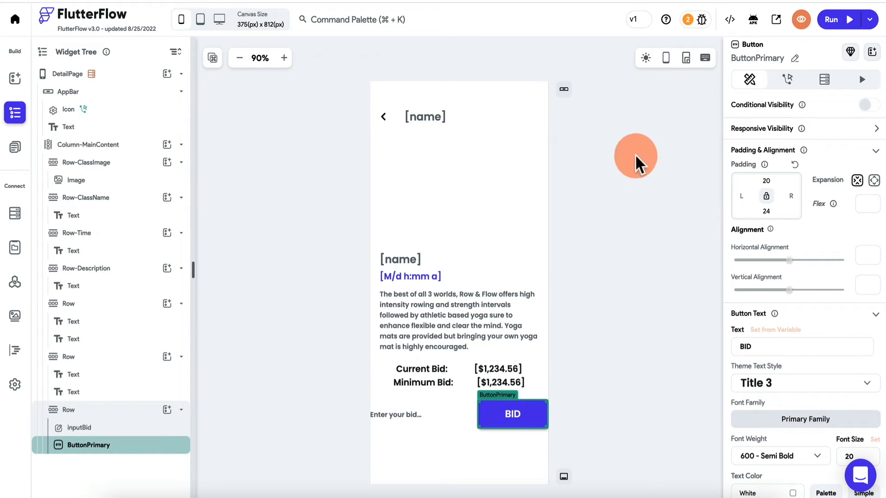
{"action": "left_click", "coordinate": [787, 79]}
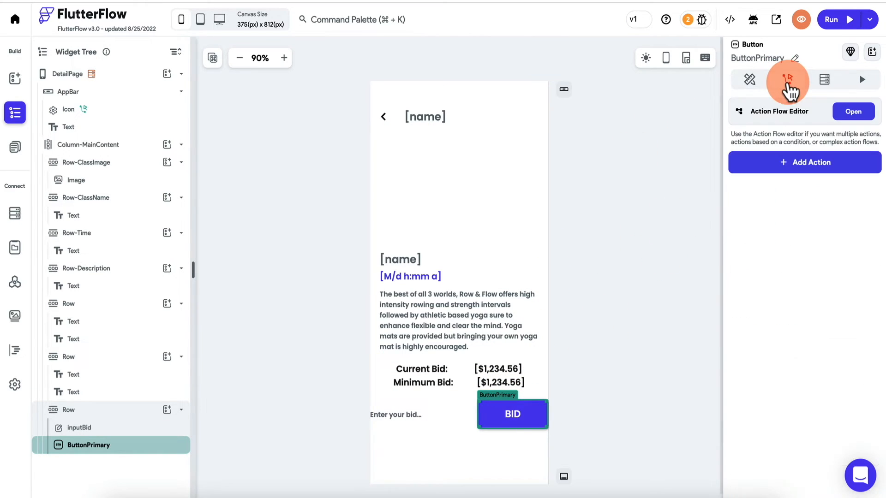
{"action": "left_click", "coordinate": [853, 111]}
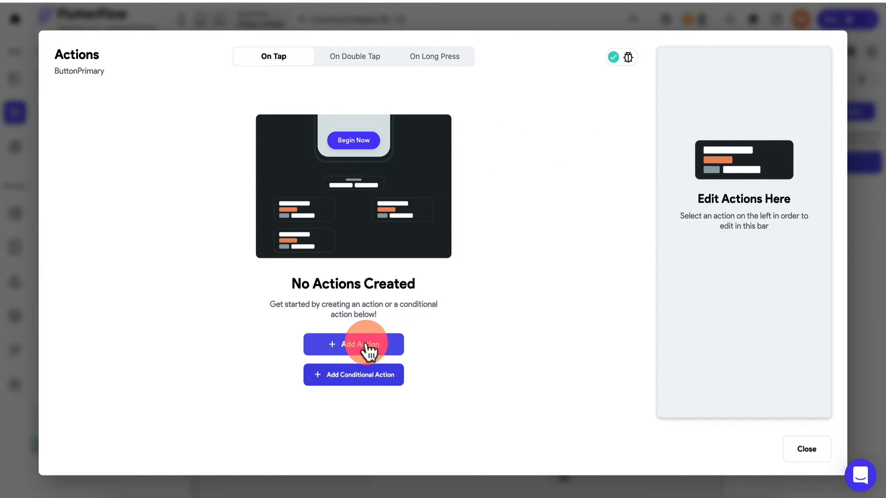
{"action": "left_click", "coordinate": [366, 375]}
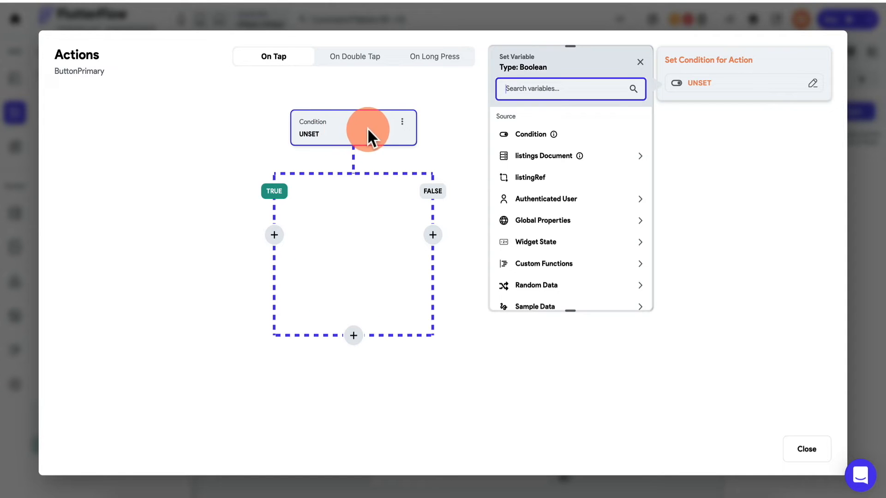
{"action": "left_click", "coordinate": [338, 127]}
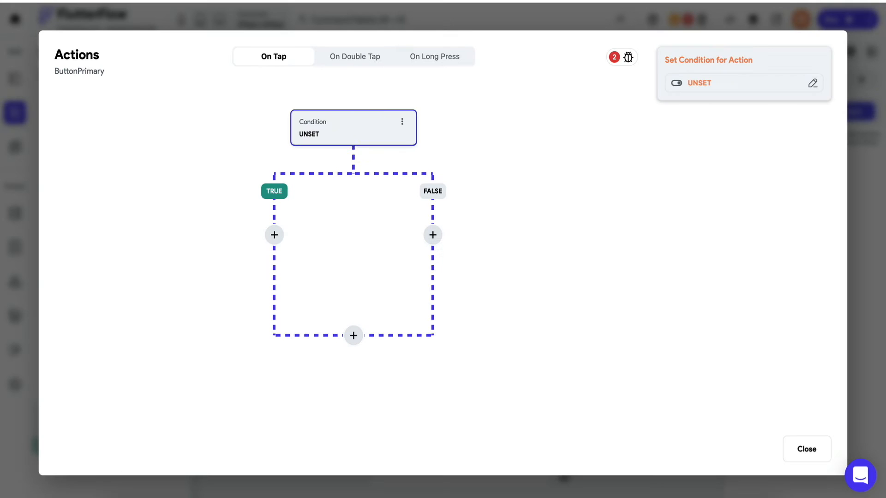
- Build a comparison condition: listing maxBid as first value, operator Greater Than Or Equal To
{"action": "left_click", "coordinate": [710, 84]}
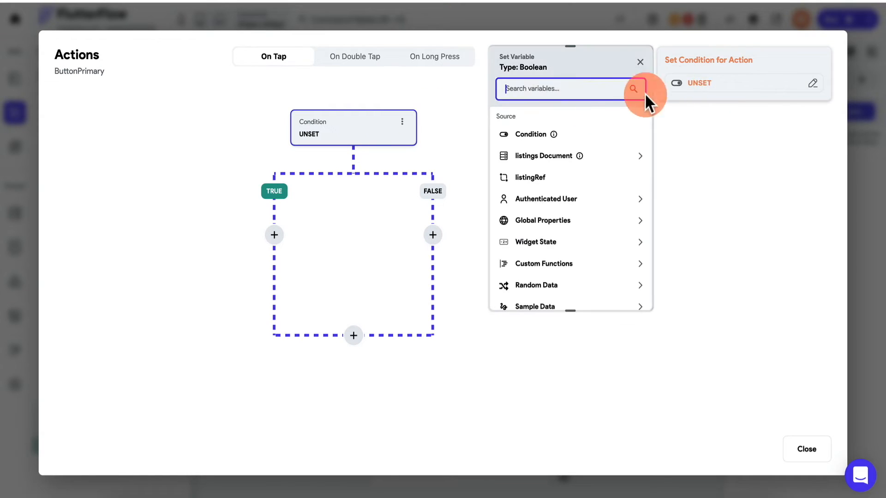
{"action": "left_click", "coordinate": [516, 139]}
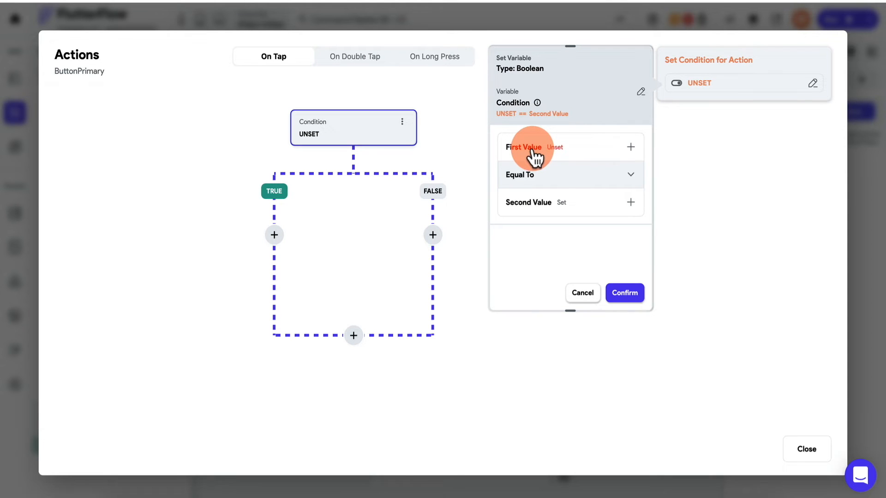
{"action": "left_click", "coordinate": [534, 152]}
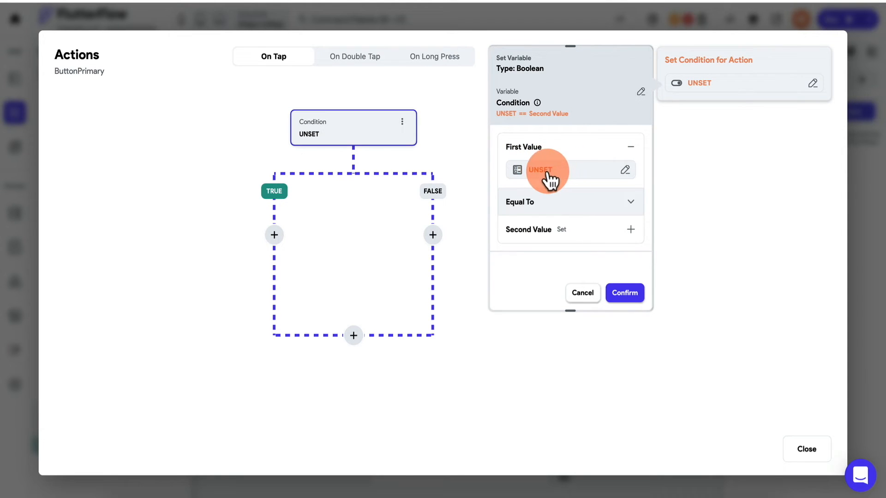
{"action": "left_click", "coordinate": [547, 170]}
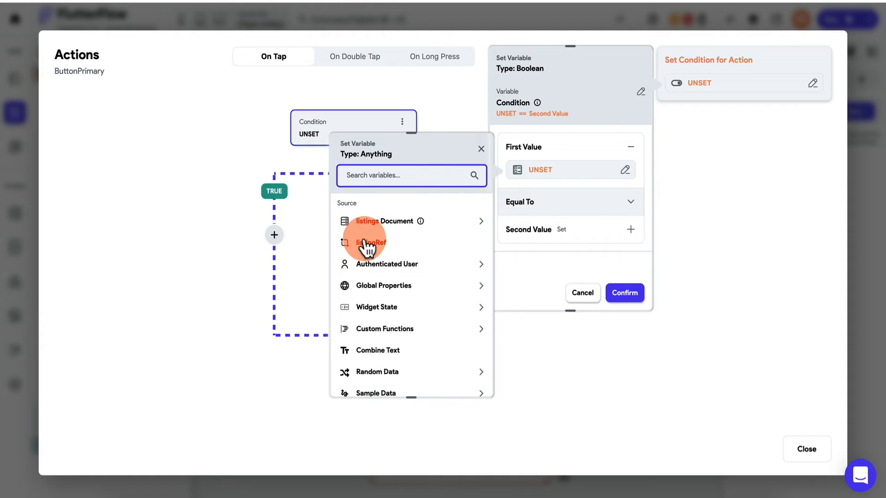
{"action": "left_click", "coordinate": [393, 222]}
{"action": "scroll", "coordinate": [395, 295], "scroll_direction": "down", "scroll_amount": 3}
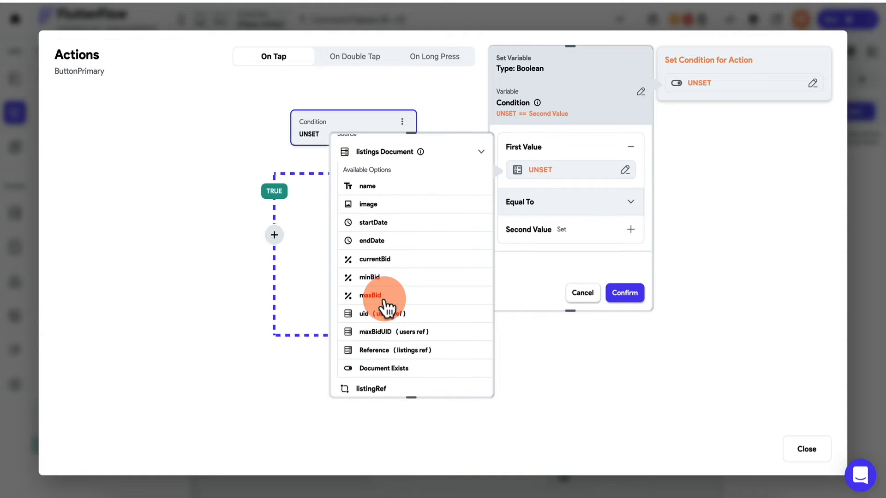
{"action": "left_click", "coordinate": [384, 299]}
{"action": "left_click", "coordinate": [465, 379]}
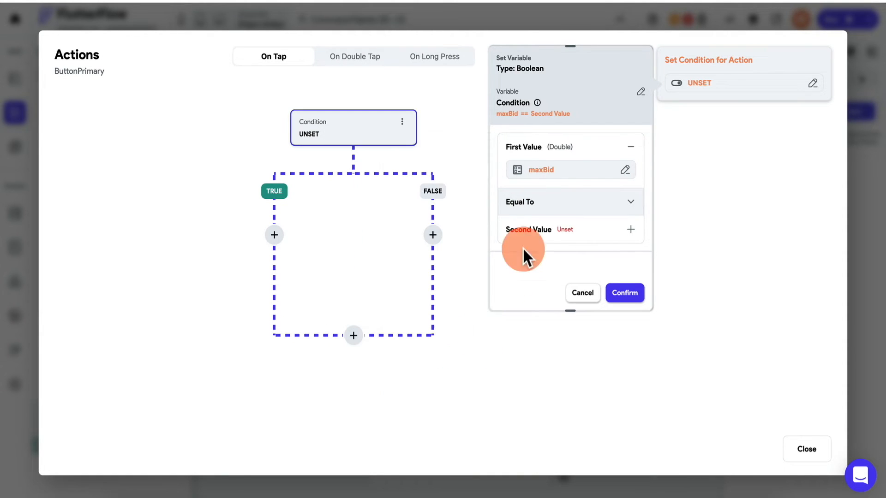
{"action": "left_click", "coordinate": [548, 205]}
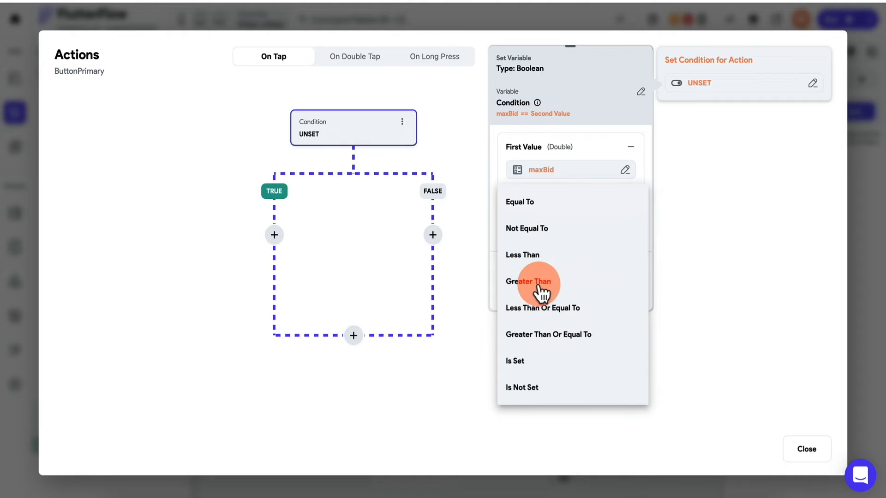
{"action": "left_click", "coordinate": [538, 336]}
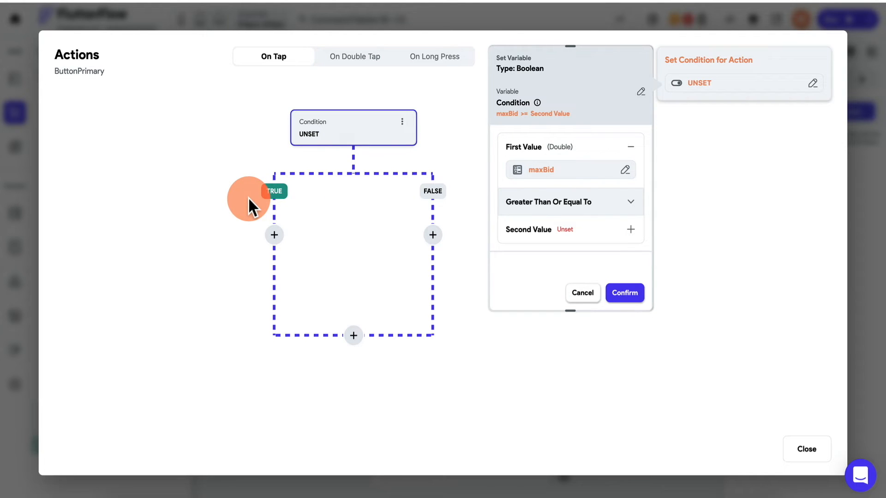
- Set the condition's second value to the inputBid widget state
{"action": "left_click", "coordinate": [571, 236]}
{"action": "left_click", "coordinate": [551, 269]}
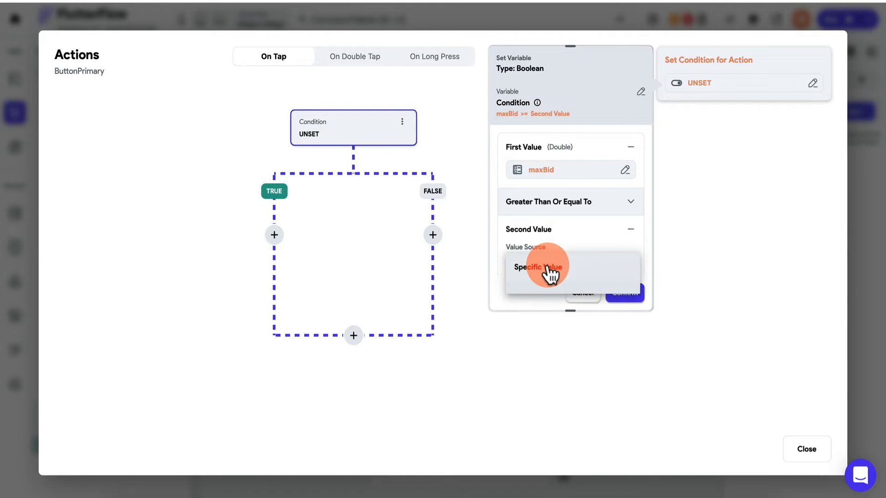
{"action": "left_click", "coordinate": [544, 293]}
{"action": "scroll", "coordinate": [570, 234], "scroll_direction": "down", "scroll_amount": 2}
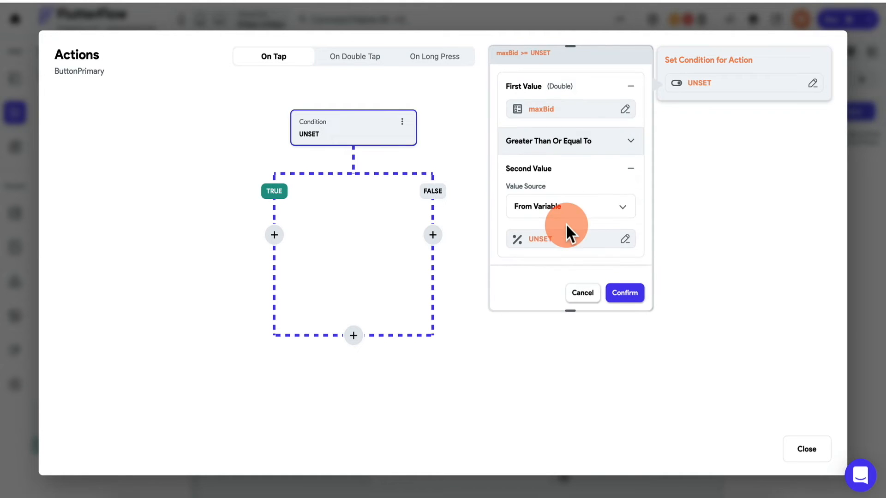
{"action": "left_click", "coordinate": [556, 240]}
{"action": "left_click", "coordinate": [387, 377]}
{"action": "left_click", "coordinate": [375, 412]}
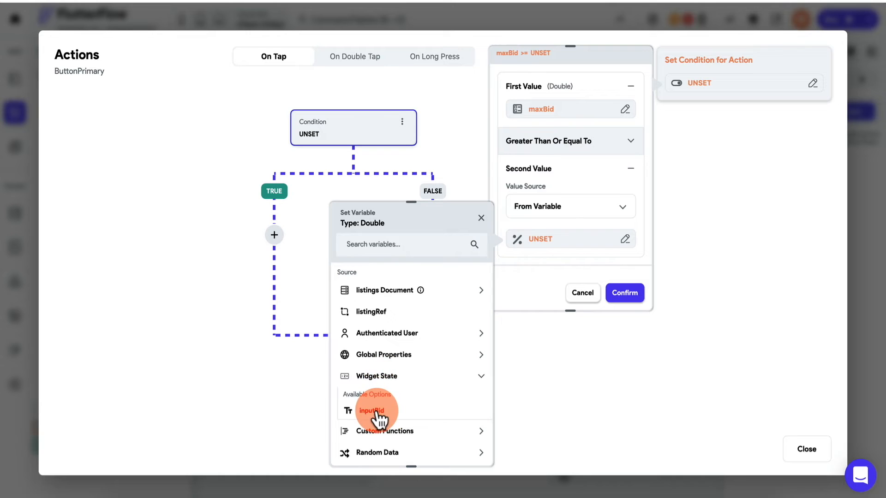
{"action": "left_click", "coordinate": [624, 294]}
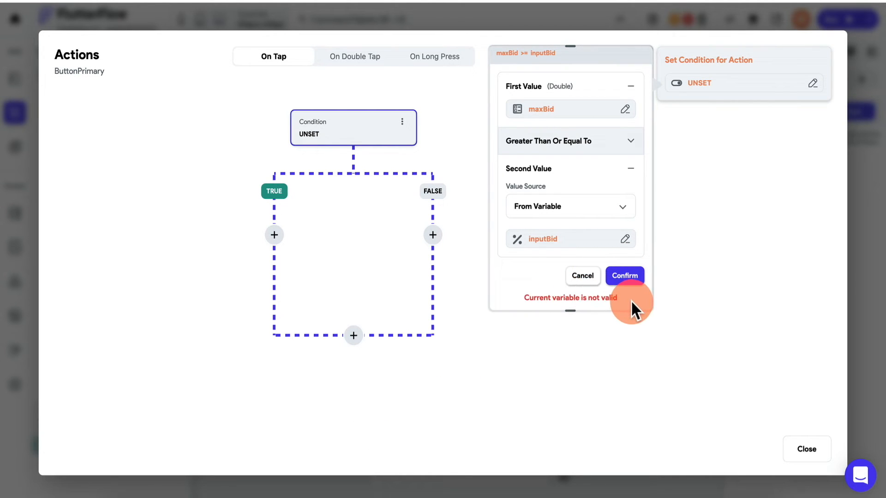
- Recheck both values' settings, then browse Custom Functions to convert inputBid
{"action": "left_click", "coordinate": [561, 242]}
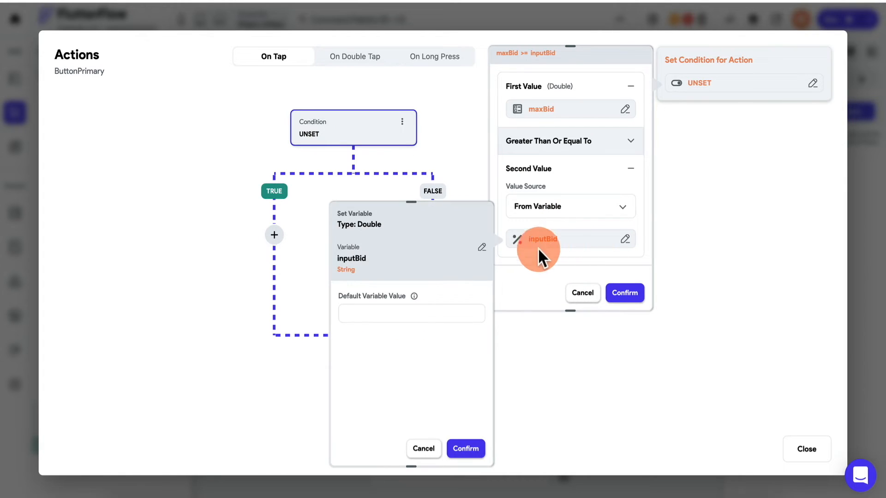
{"action": "left_click", "coordinate": [481, 247]}
{"action": "left_click", "coordinate": [390, 377]}
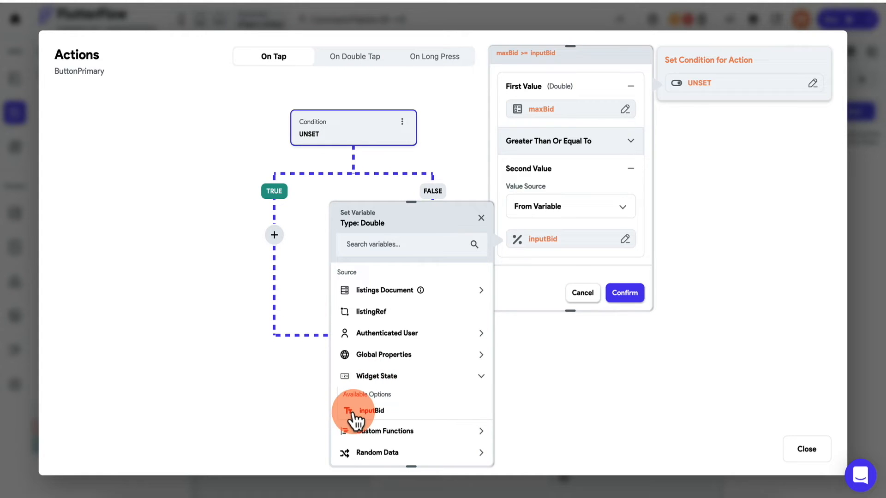
{"action": "left_click", "coordinate": [567, 86]}
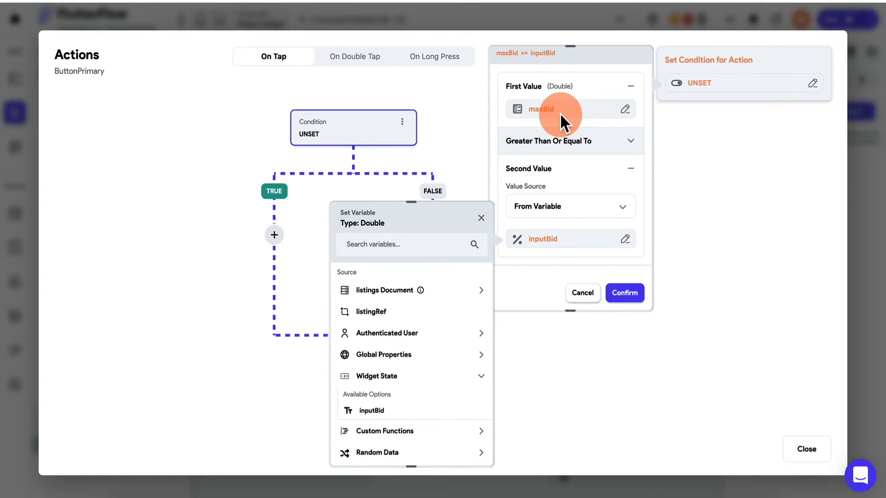
{"action": "left_click", "coordinate": [574, 181]}
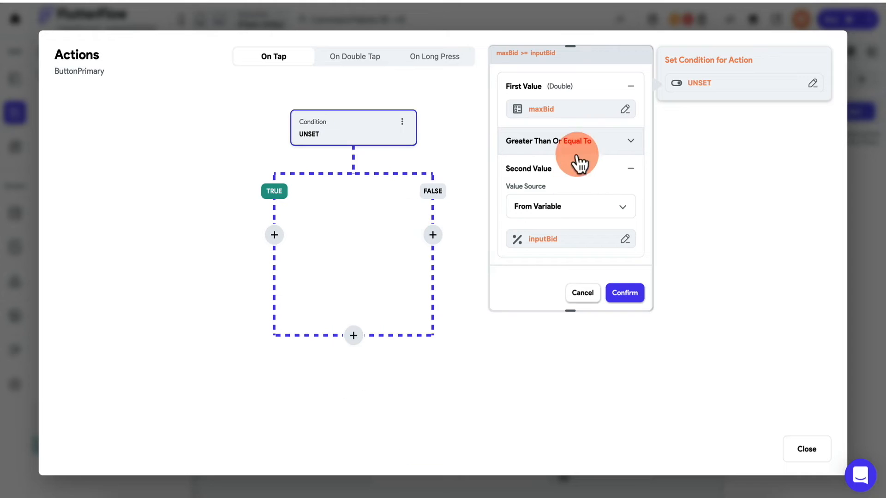
{"action": "left_click", "coordinate": [590, 109]}
{"action": "left_click", "coordinate": [428, 195]}
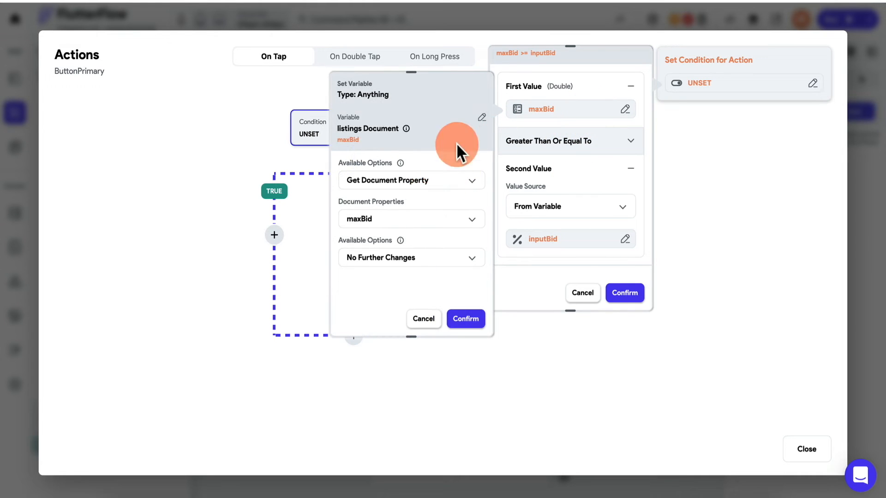
{"action": "left_click", "coordinate": [482, 119]}
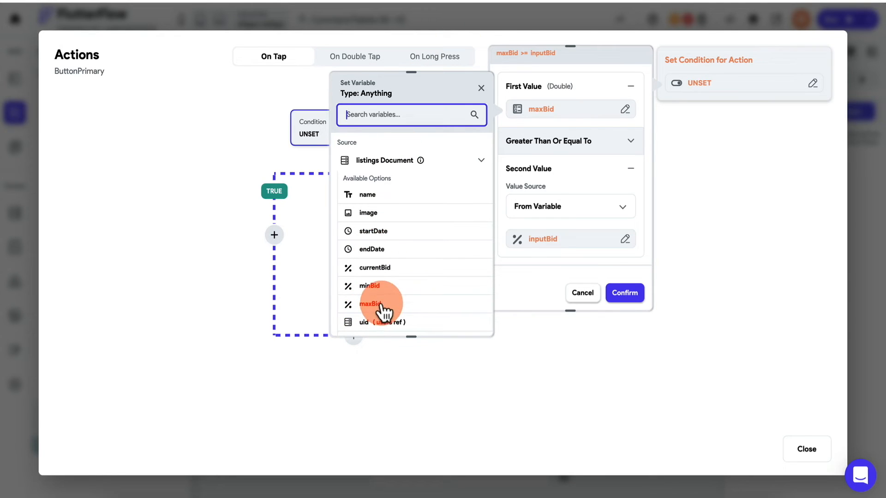
{"action": "left_click", "coordinate": [538, 269]}
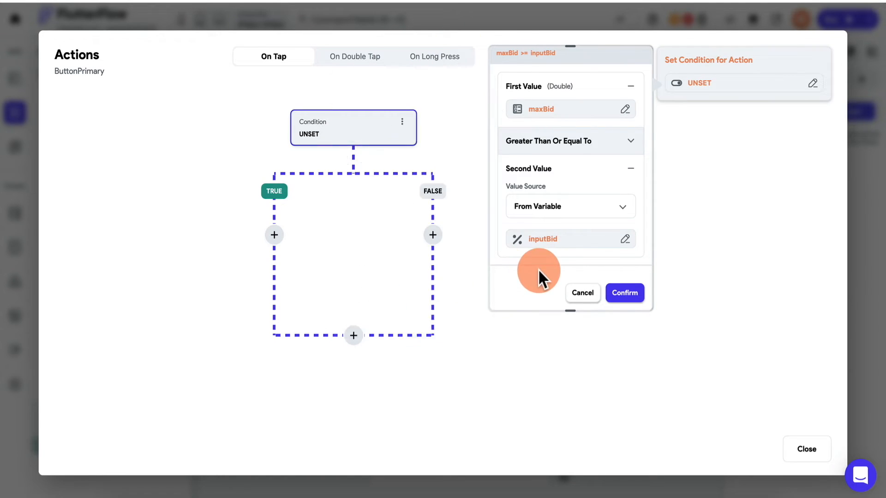
{"action": "left_click", "coordinate": [559, 244]}
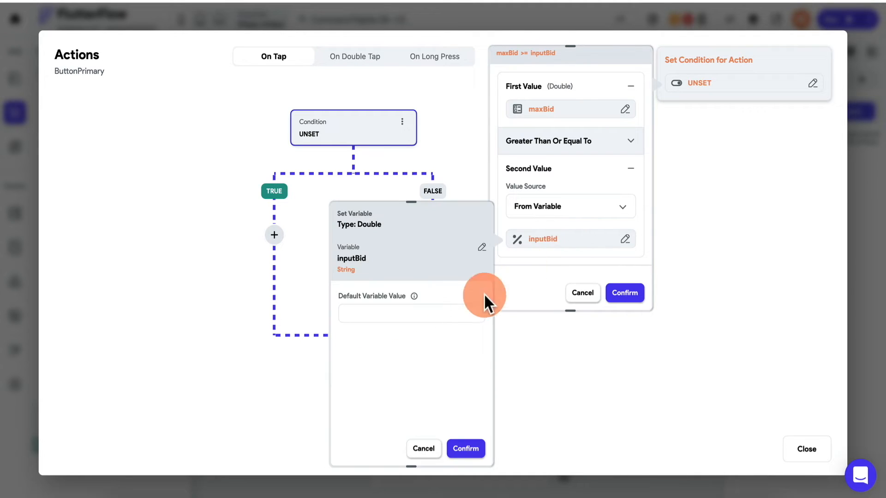
{"action": "left_click", "coordinate": [481, 249]}
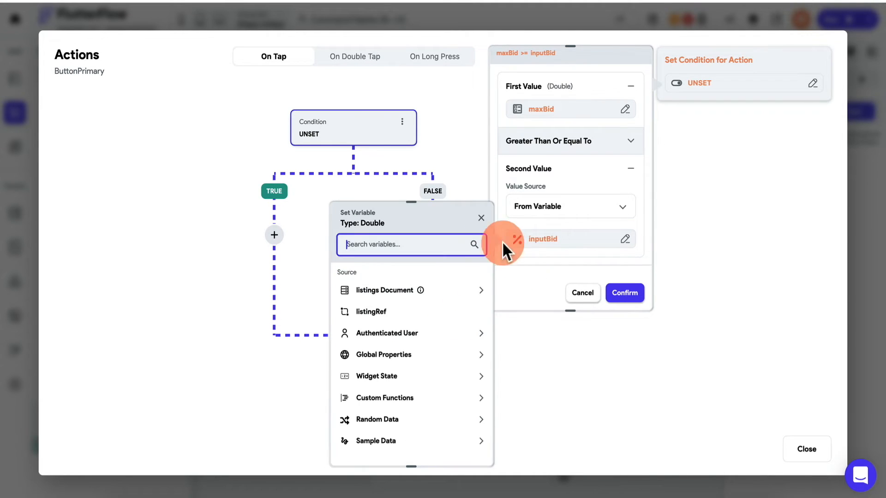
{"action": "left_click", "coordinate": [387, 399]}
- Create a custom function named convertStringToDouble that returns a Double
{"action": "left_click", "coordinate": [386, 433]}
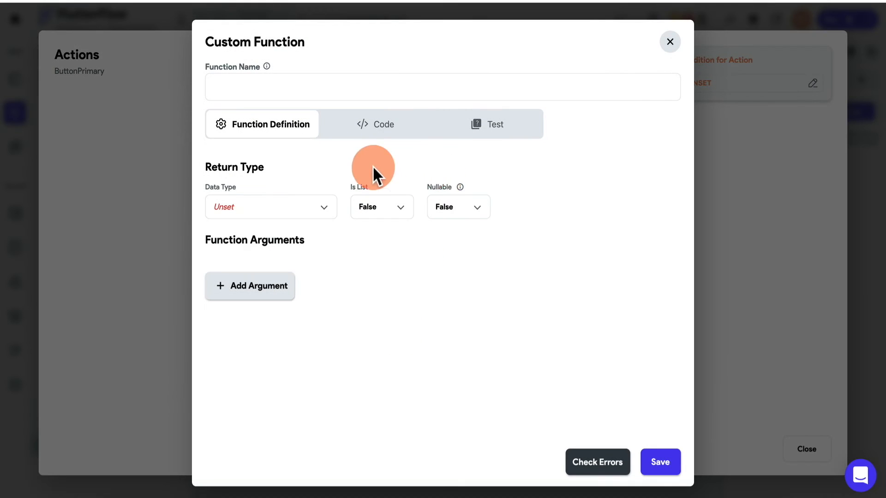
{"action": "left_click", "coordinate": [306, 80]}
{"action": "type", "text": "conve"}
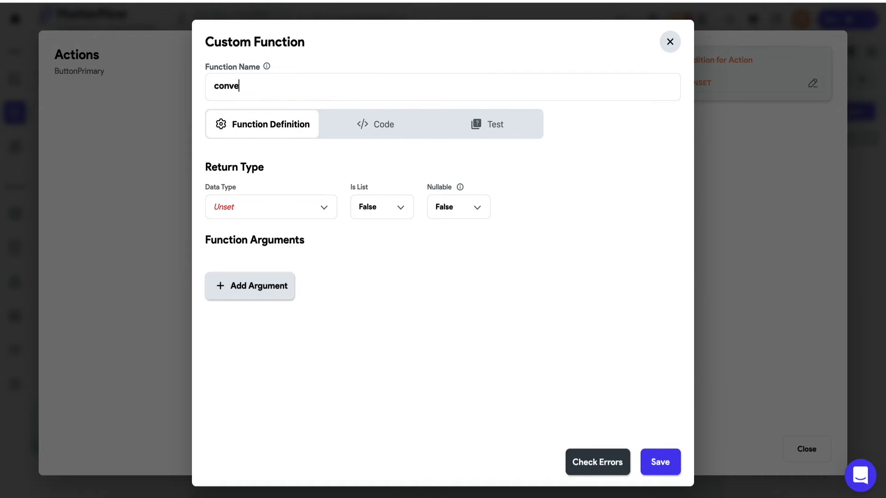
{"action": "type", "text": "rtStringToDouble"}
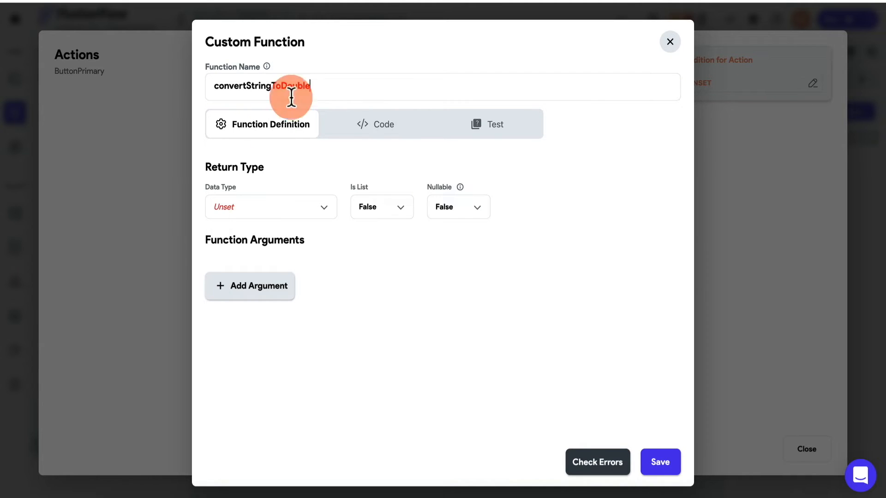
{"action": "left_click", "coordinate": [251, 212]}
{"action": "left_click", "coordinate": [265, 115]}
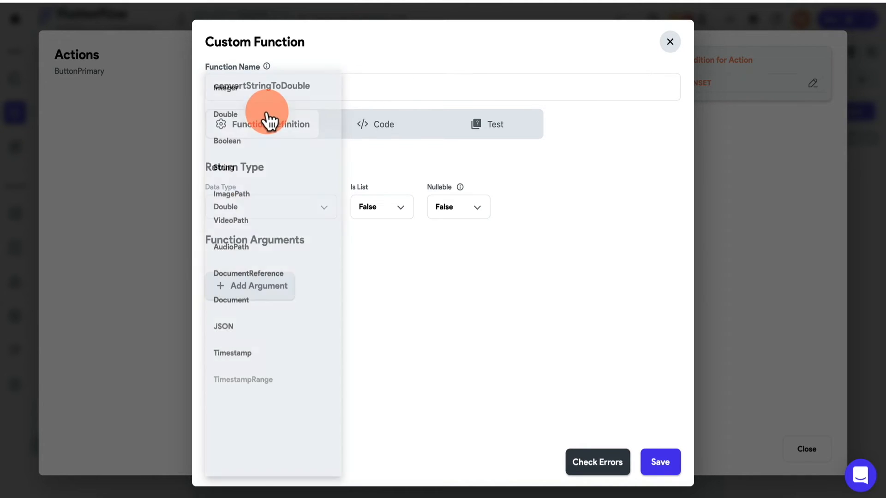
- Add a non-nullable String argument named stringInput to the function
{"action": "left_click", "coordinate": [290, 288]}
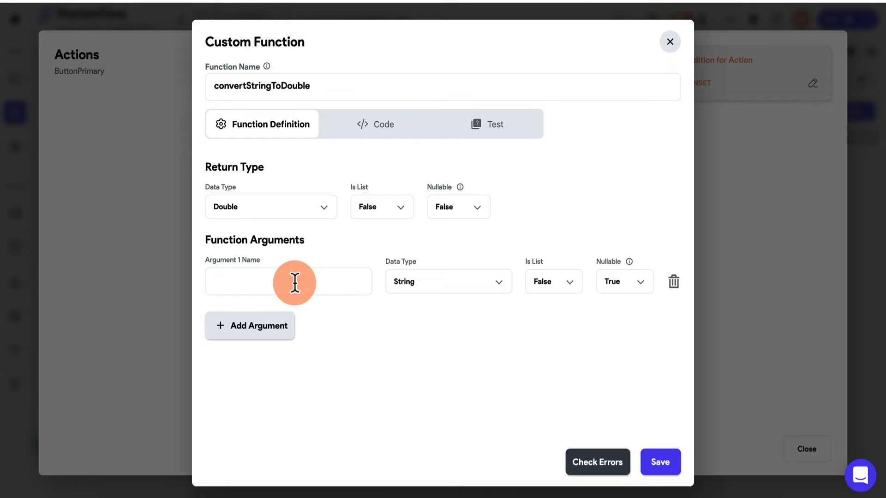
{"action": "type", "text": "stringInput"}
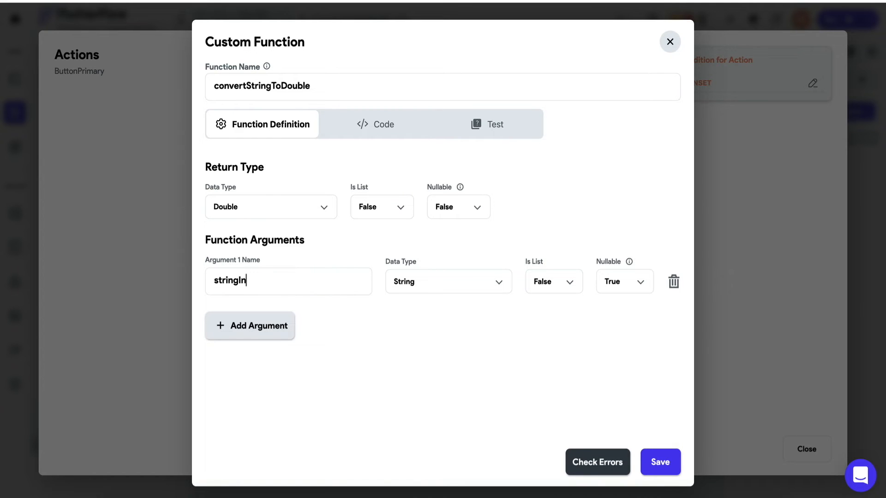
{"action": "left_click", "coordinate": [454, 290]}
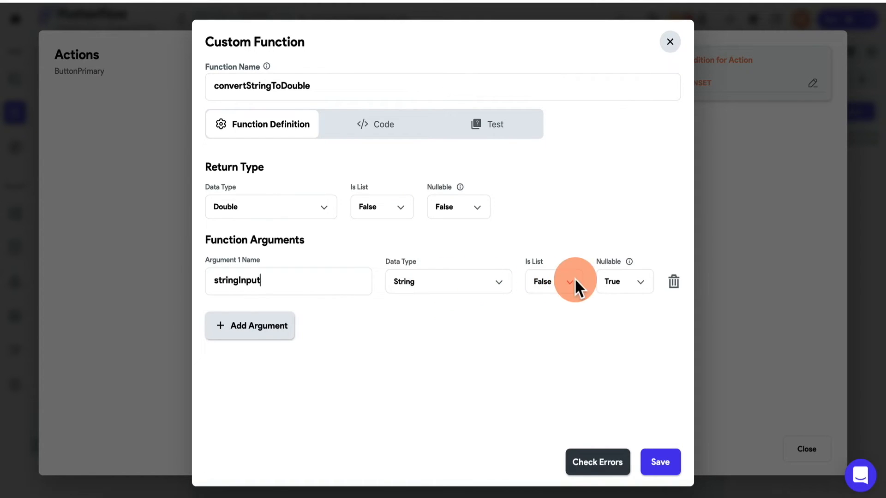
{"action": "left_click", "coordinate": [616, 287]}
{"action": "left_click", "coordinate": [606, 314]}
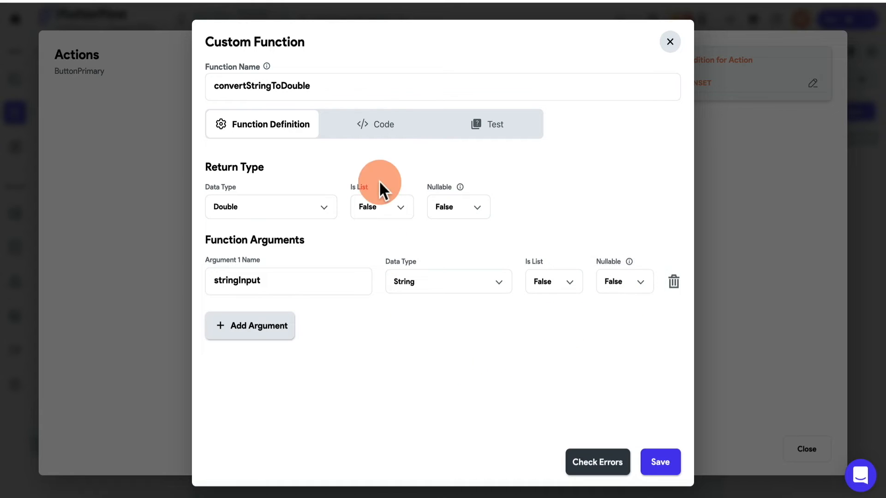
- Replace the code's placeholder comment with the pasted, indented double.tryParse return line
{"action": "left_click", "coordinate": [379, 127]}
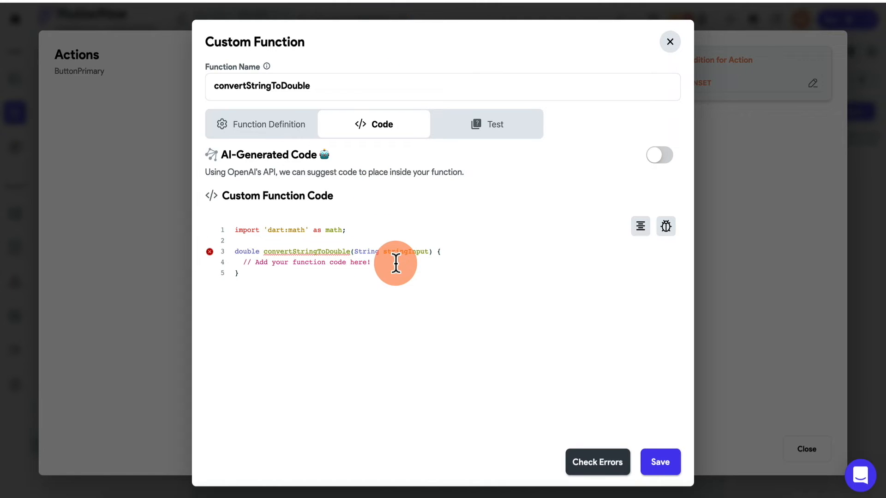
{"action": "left_click_drag", "start_coordinate": [389, 263], "coordinate": [233, 266]}
{"action": "type", "text": "return double.tryParse(inputString) ?? 0.00;"}
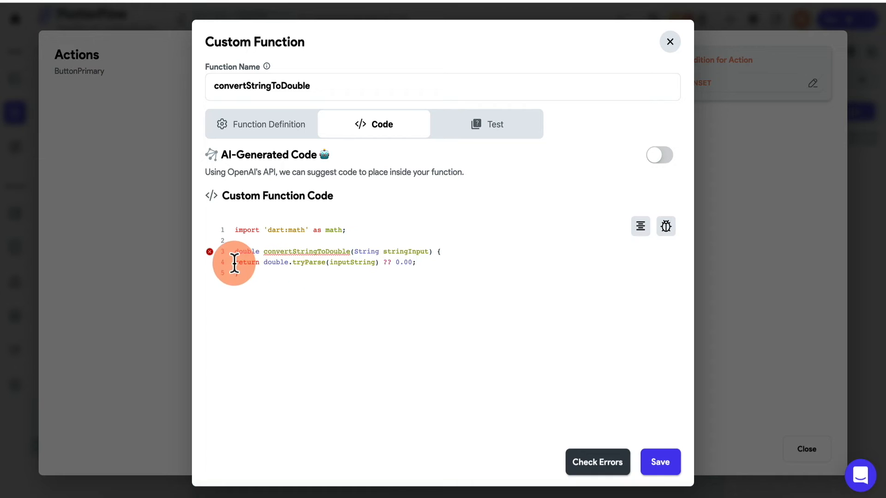
{"action": "left_click", "coordinate": [235, 263]}
{"action": "key", "text": "Tab"}
- Correct the parsed argument name to stringInput and save convertStringToDouble
{"action": "left_click", "coordinate": [368, 264]}
{"action": "type", "text": "s"}
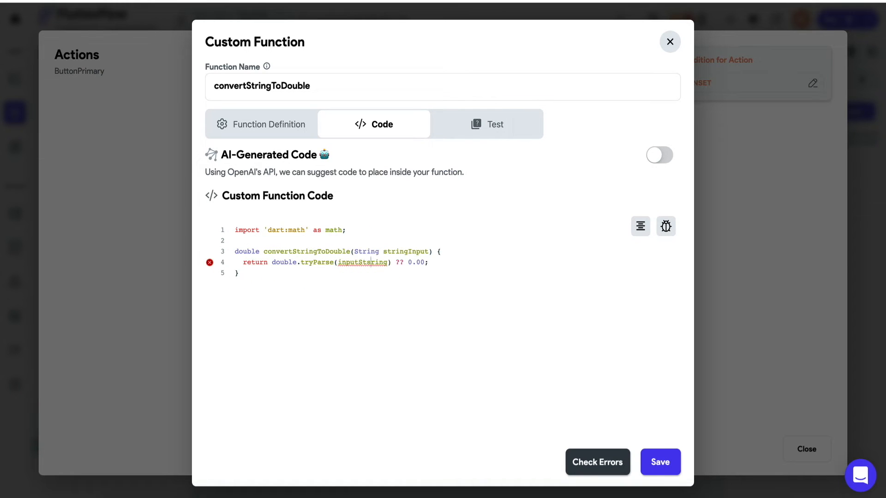
{"action": "double_click", "coordinate": [361, 262]}
{"action": "key", "text": "BackSpace"}
{"action": "type", "text": "string"}
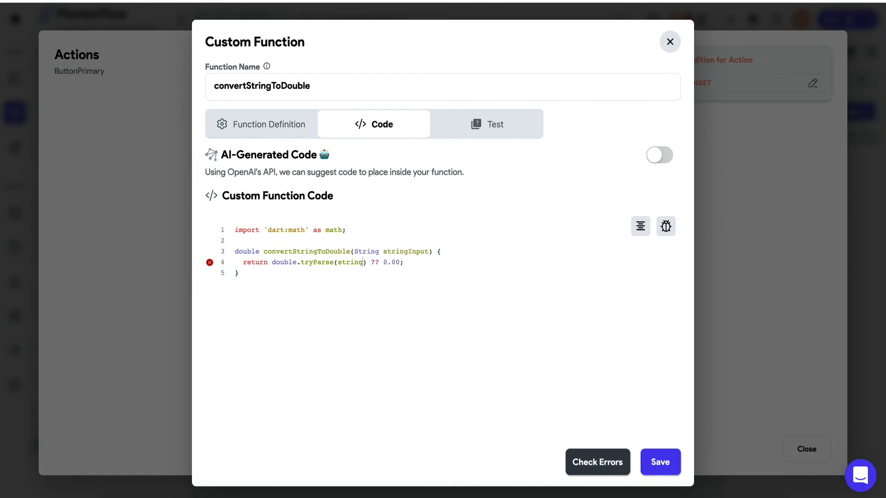
{"action": "type", "text": "Input"}
{"action": "left_click", "coordinate": [465, 261]}
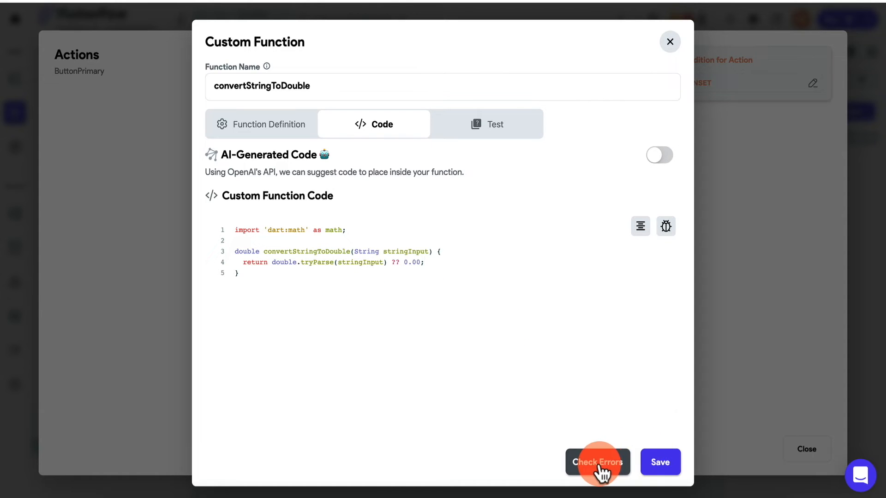
{"action": "left_click", "coordinate": [663, 468]}
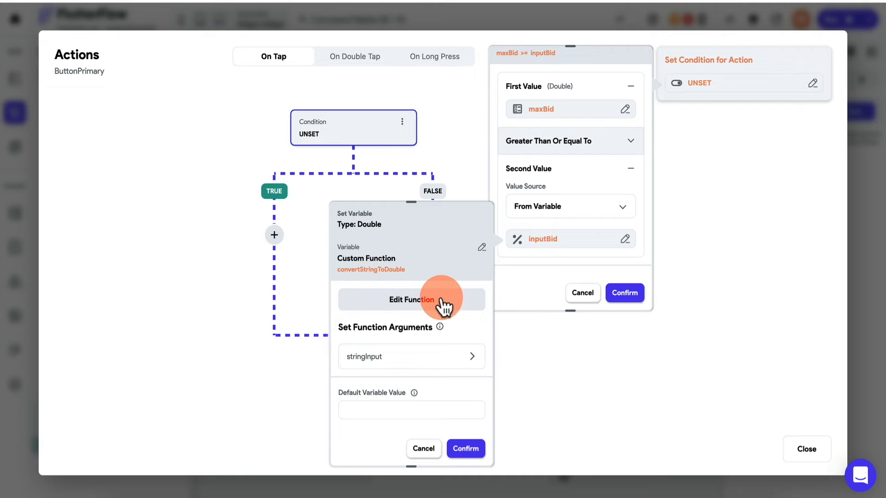
- Pass the inputBid widget state as convertStringToDouble's stringInput argument and confirm the condition
{"action": "left_click", "coordinate": [388, 370]}
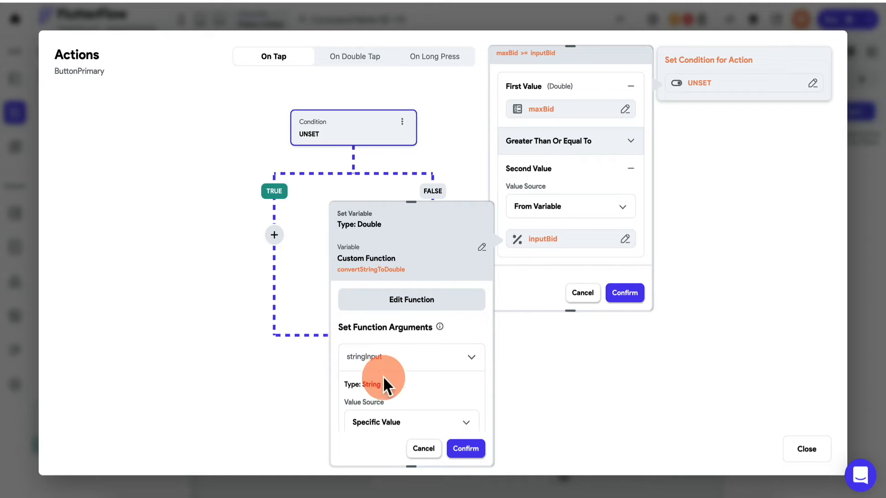
{"action": "scroll", "coordinate": [389, 422], "scroll_direction": "down", "scroll_amount": 2}
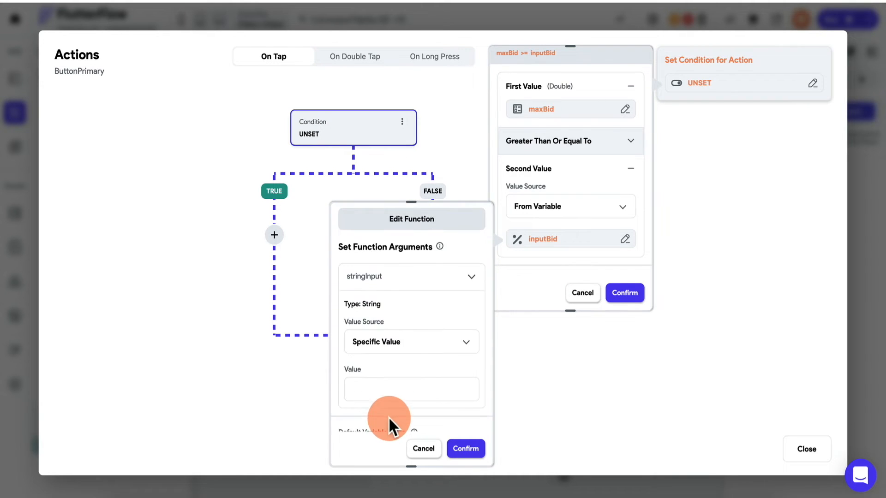
{"action": "left_click", "coordinate": [412, 353]}
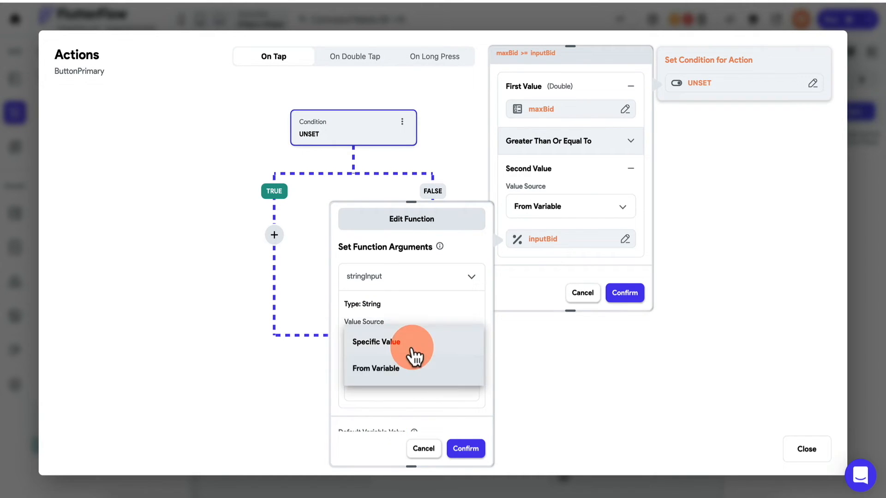
{"action": "left_click", "coordinate": [396, 375]}
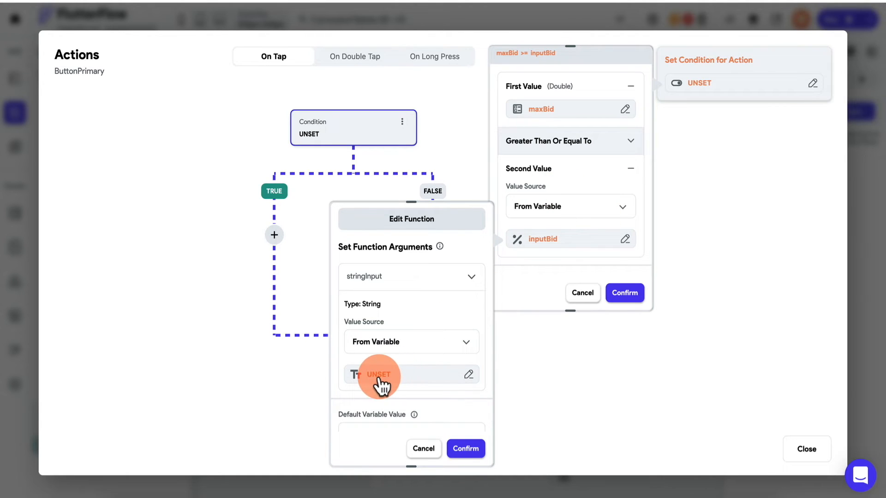
{"action": "scroll", "coordinate": [382, 378], "scroll_direction": "down", "scroll_amount": 1}
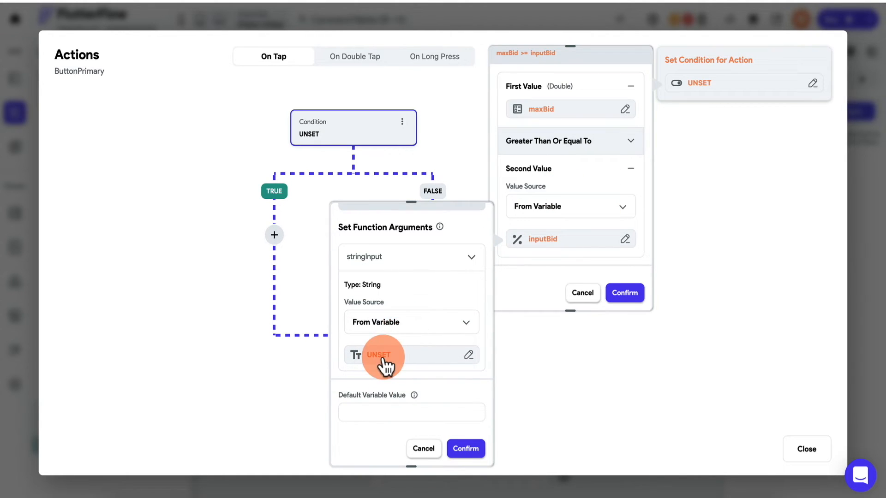
{"action": "left_click", "coordinate": [384, 358]}
{"action": "left_click", "coordinate": [233, 407]}
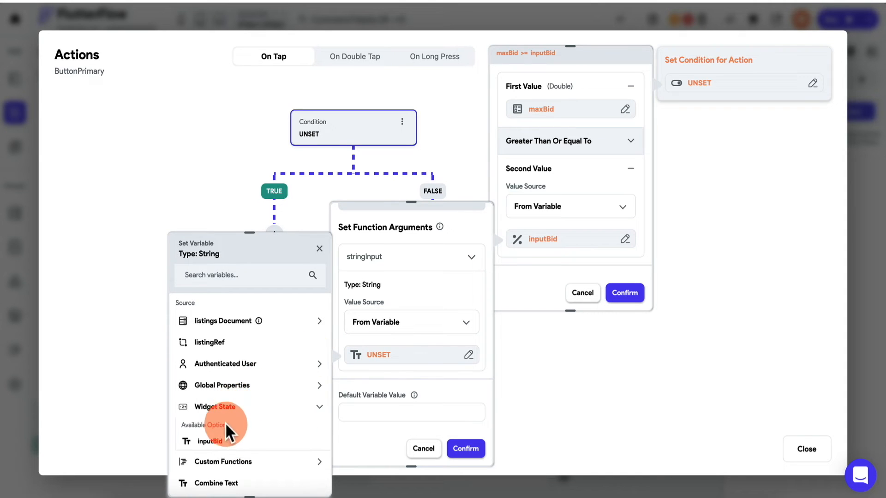
{"action": "left_click", "coordinate": [223, 441]}
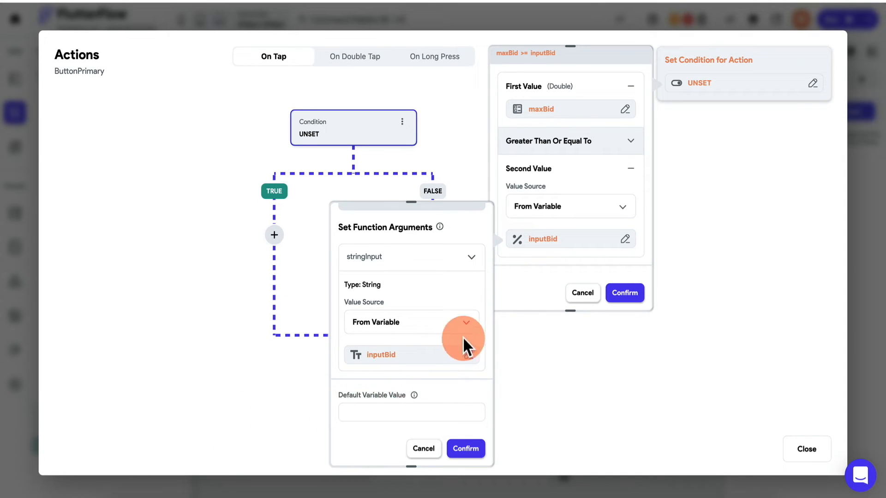
{"action": "left_click", "coordinate": [471, 448]}
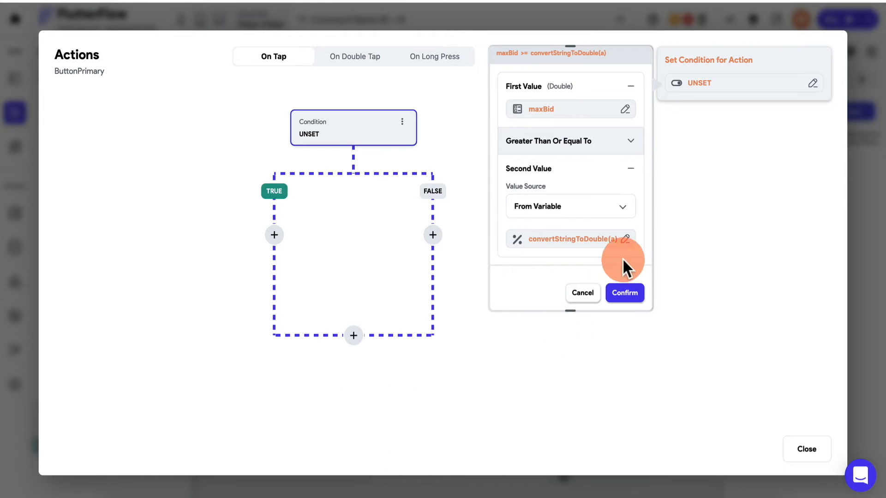
{"action": "left_click", "coordinate": [625, 292]}
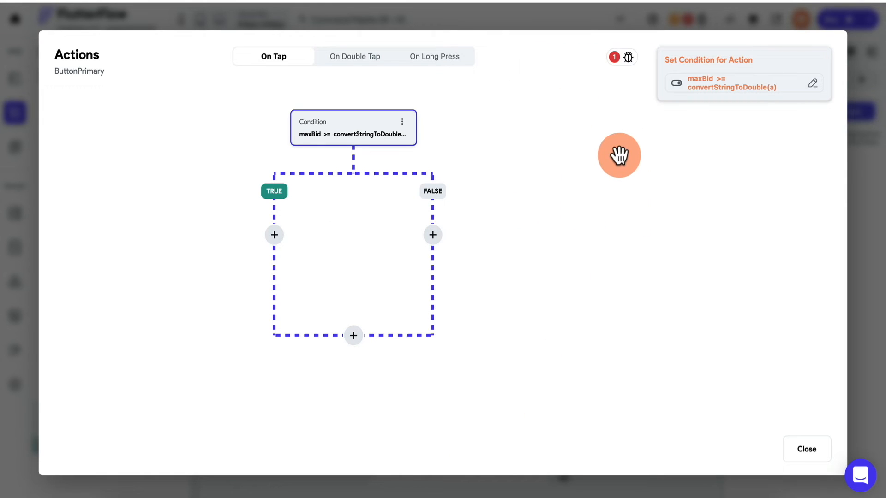
{"action": "left_click", "coordinate": [616, 55]}
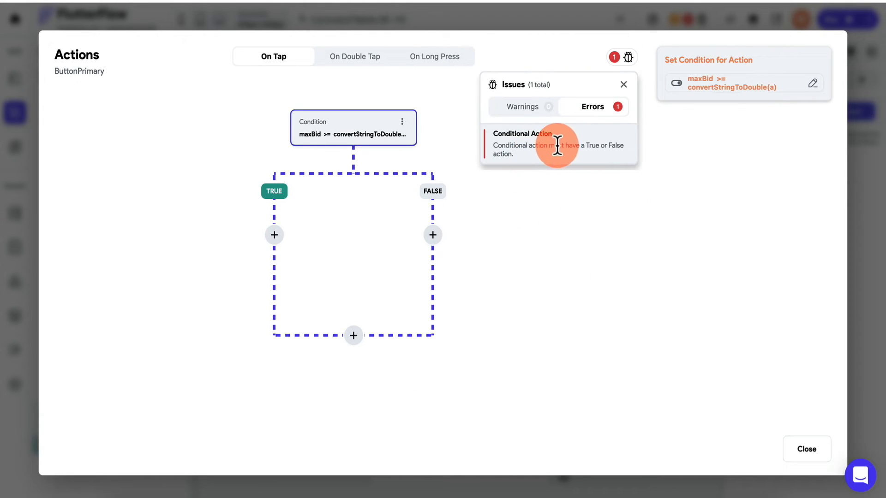
{"action": "left_click", "coordinate": [530, 211]}
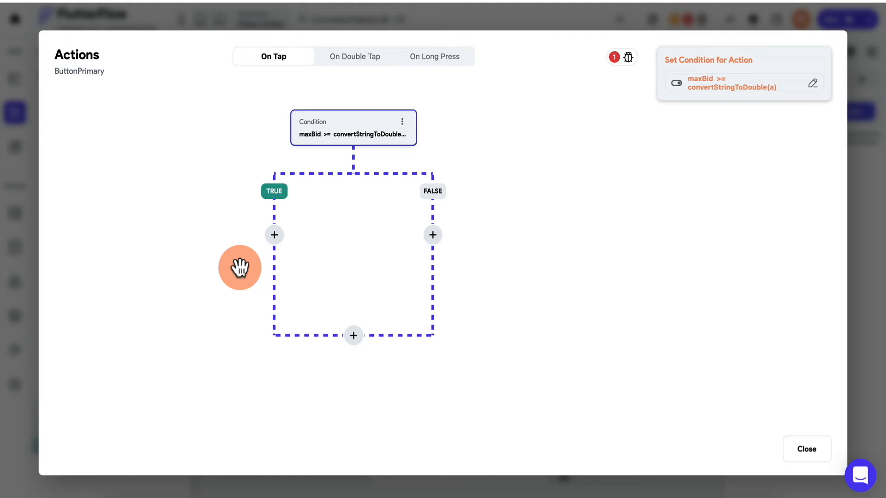
- Add a Show Snack Bar action to the TRUE branch with message 'SORRY, YOU HAVE BEEN'
{"action": "left_click", "coordinate": [274, 235]}
{"action": "left_click", "coordinate": [275, 261]}
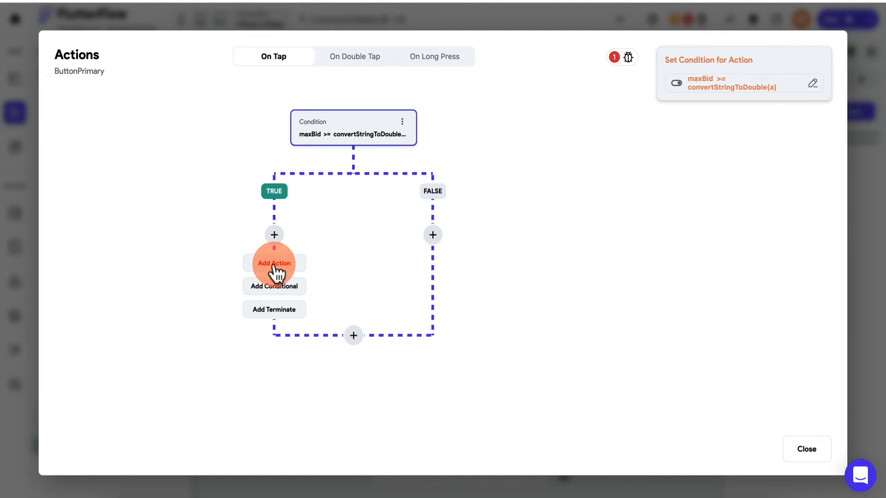
{"action": "scroll", "coordinate": [756, 280], "scroll_direction": "down", "scroll_amount": 10}
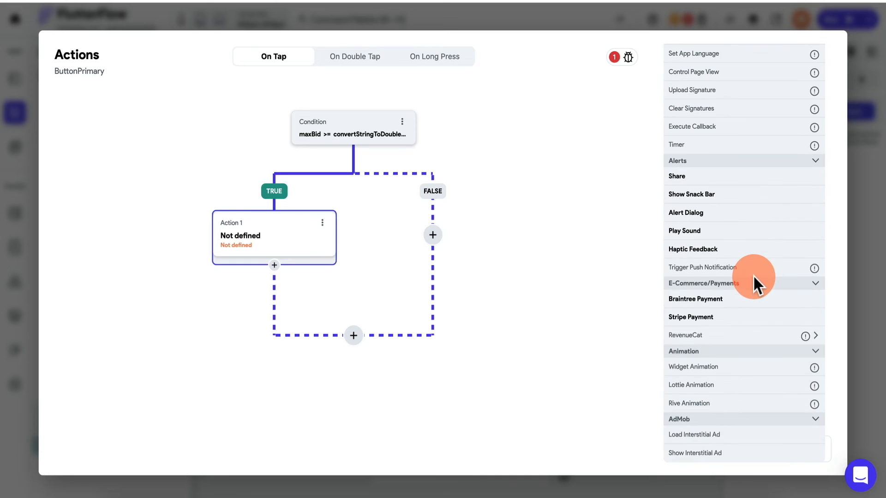
{"action": "scroll", "coordinate": [753, 275], "scroll_direction": "up", "scroll_amount": 2}
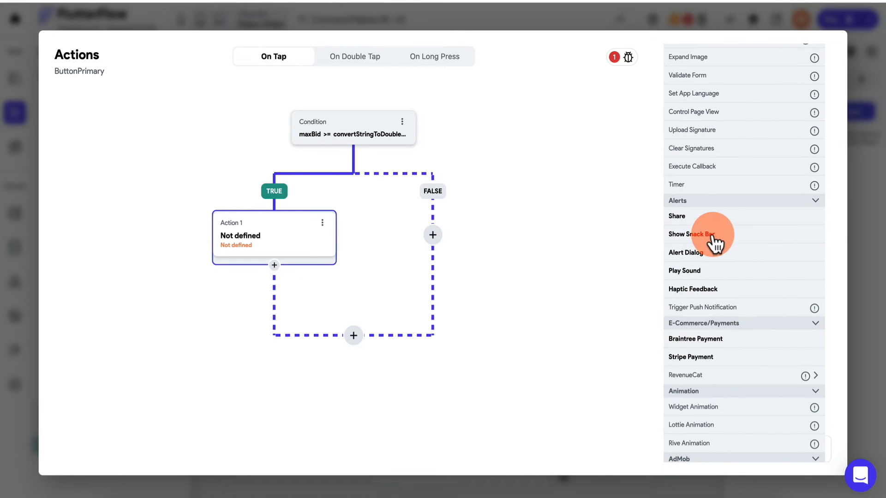
{"action": "left_click", "coordinate": [716, 240]}
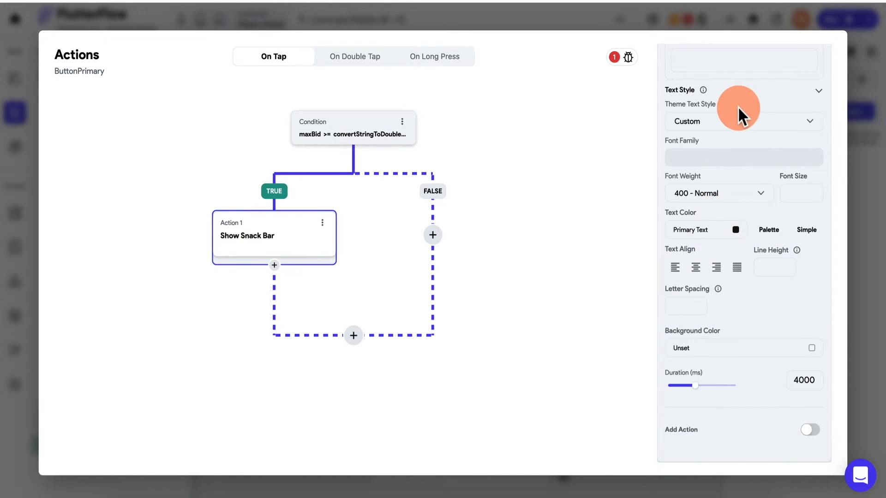
{"action": "scroll", "coordinate": [737, 106], "scroll_direction": "up", "scroll_amount": 4}
{"action": "left_click", "coordinate": [719, 175]}
{"action": "left_click", "coordinate": [706, 225]}
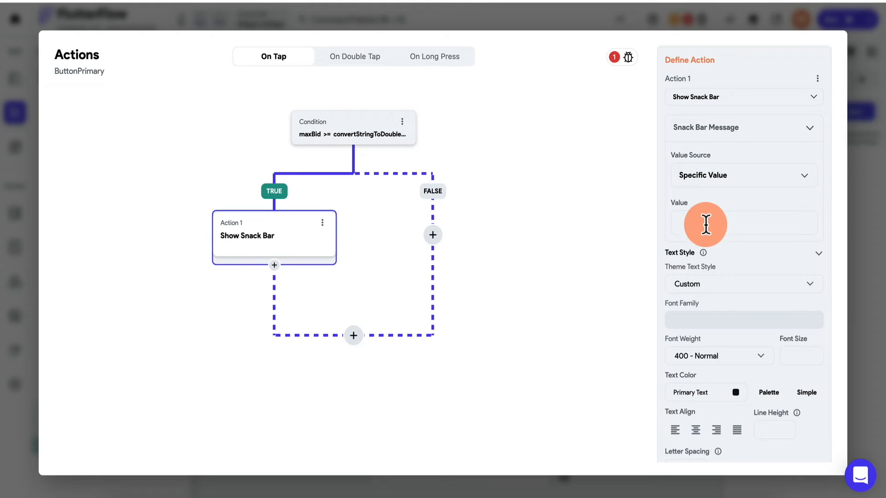
{"action": "type", "text": "SORRY, YO"}
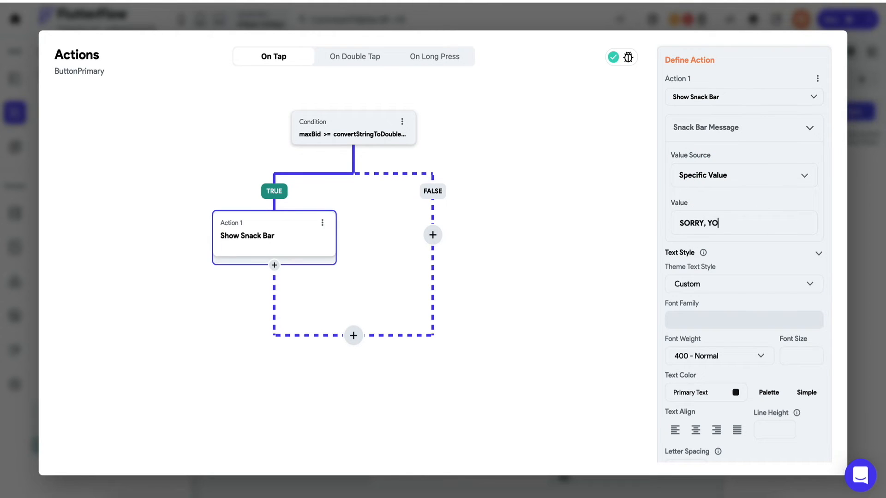
{"action": "type", "text": "U HAVE BEEN OUTBIDDED!"}
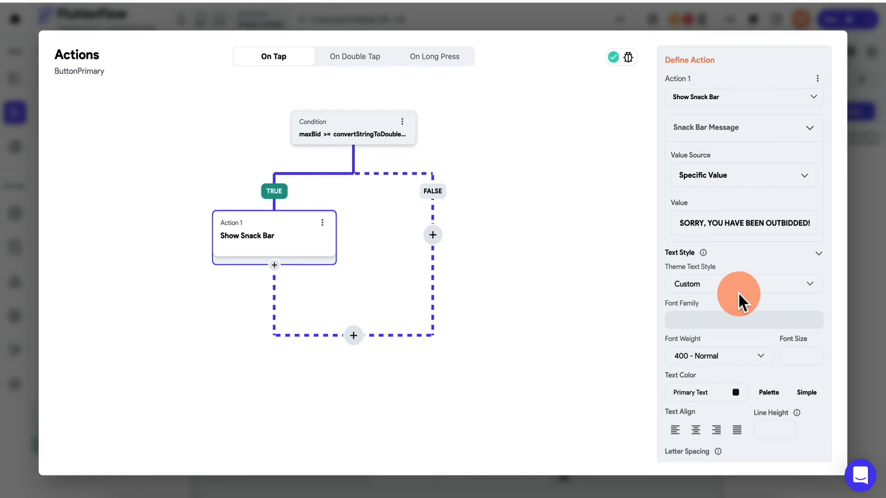
{"action": "left_click", "coordinate": [516, 277]}
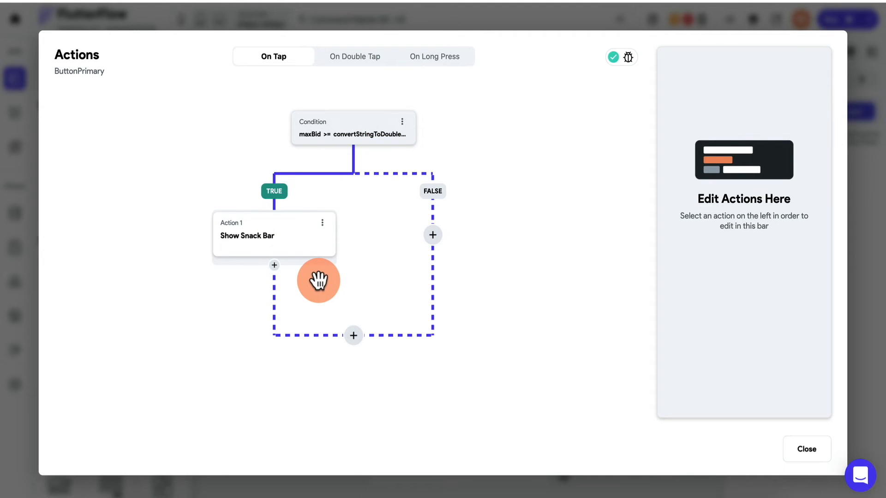
- Add a second TRUE-branch action after the snack bar as a Database Update Document
{"action": "left_click", "coordinate": [275, 266]}
{"action": "left_click", "coordinate": [279, 290]}
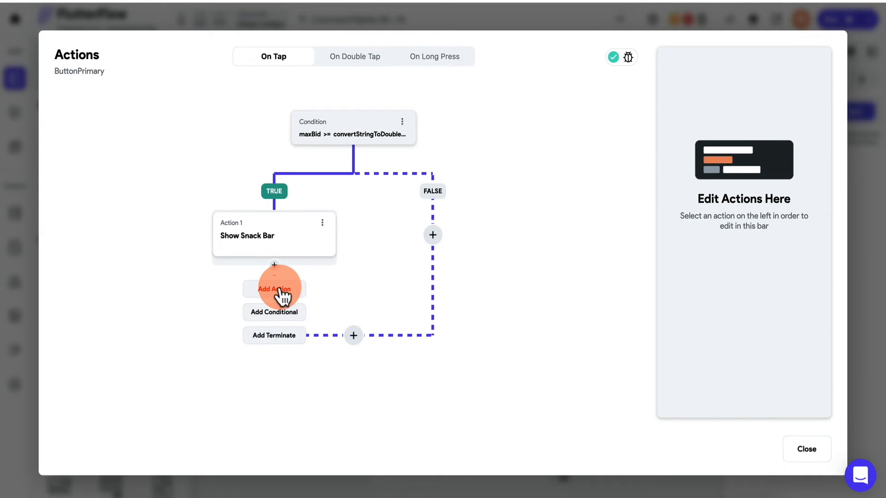
{"action": "left_click", "coordinate": [261, 336]}
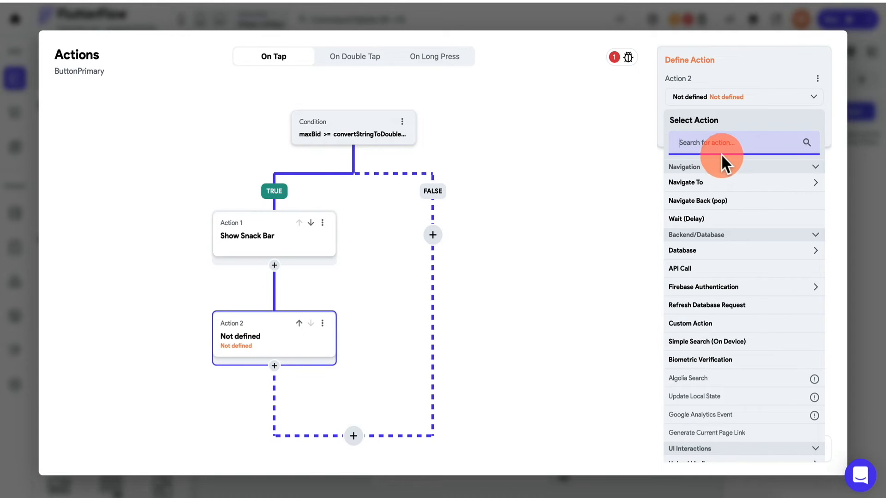
{"action": "left_click", "coordinate": [732, 144]}
{"action": "left_click", "coordinate": [706, 253]}
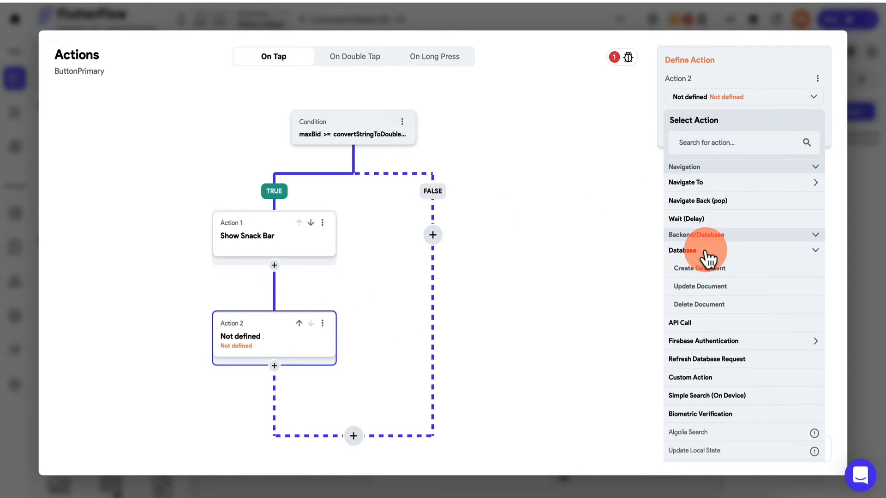
{"action": "left_click", "coordinate": [701, 290]}
- Point the Update Document action at listingRef and add a currentBid field to set
{"action": "left_click", "coordinate": [729, 144]}
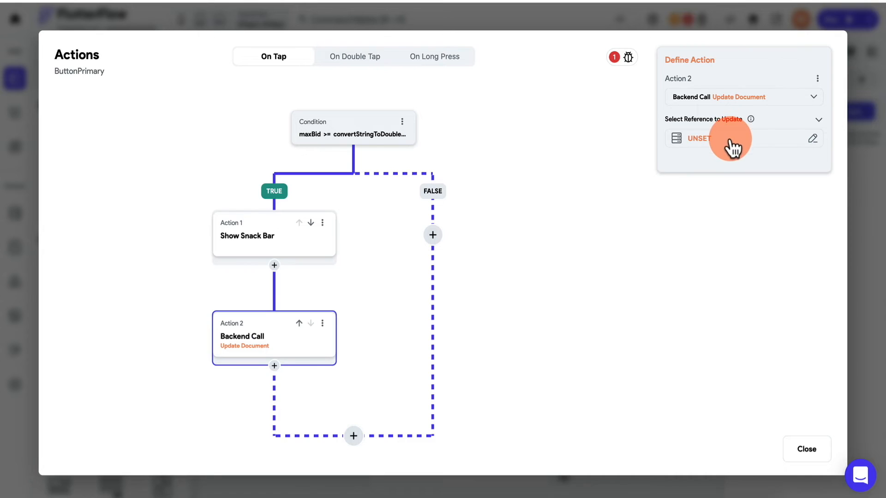
{"action": "left_click", "coordinate": [531, 211]}
{"action": "left_click", "coordinate": [706, 178]}
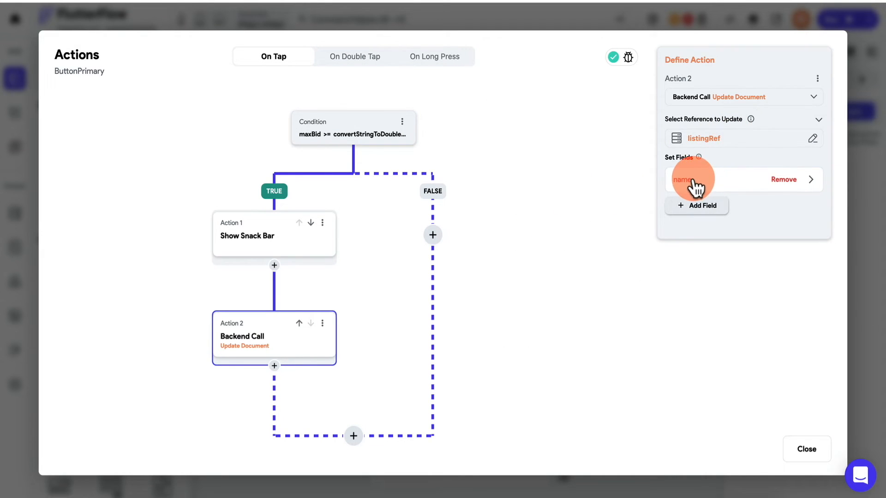
{"action": "left_click", "coordinate": [693, 184]}
{"action": "left_click", "coordinate": [704, 248]}
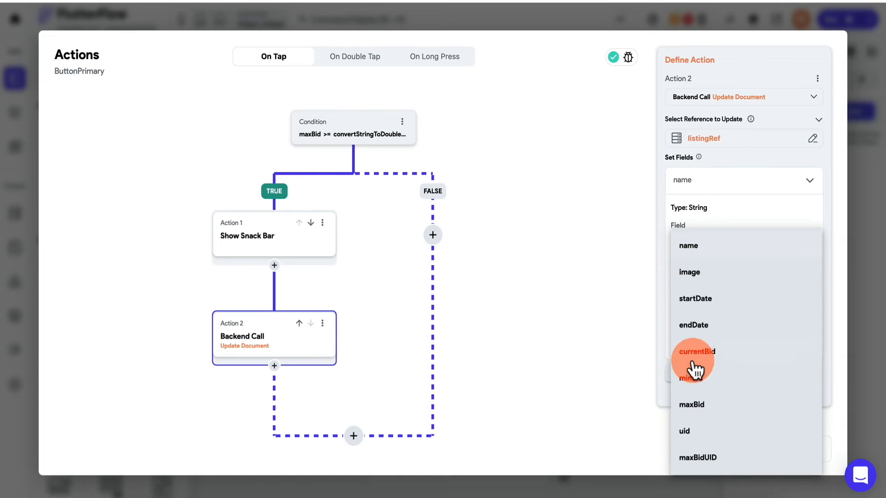
{"action": "left_click", "coordinate": [706, 352]}
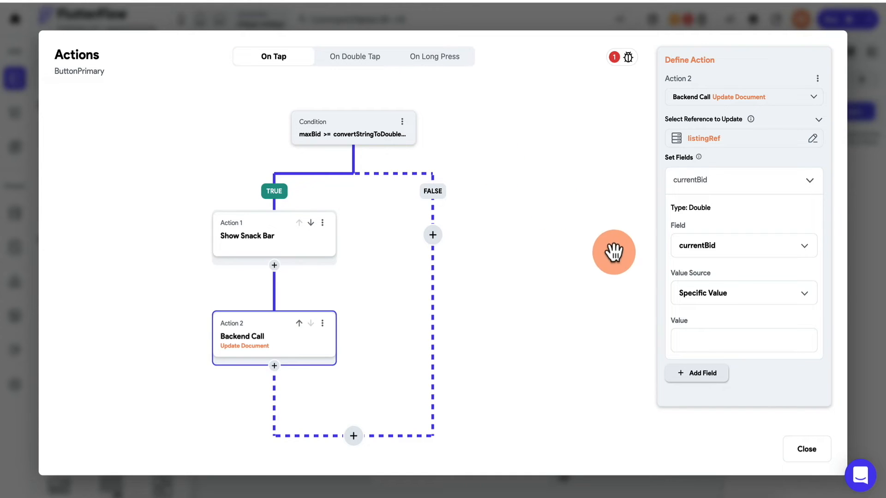
- Switch currentBid's value source to From Variable and start a new custom function
{"action": "left_click", "coordinate": [716, 295]}
{"action": "left_click", "coordinate": [717, 323]}
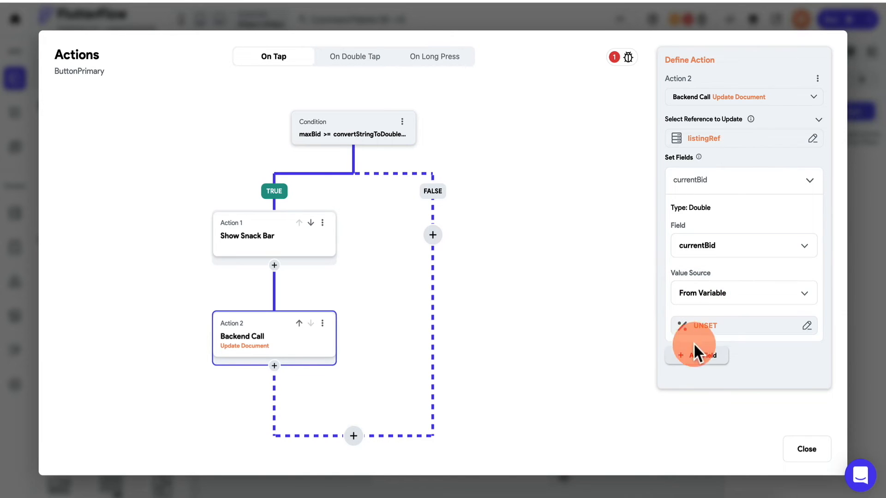
{"action": "left_click", "coordinate": [717, 327]}
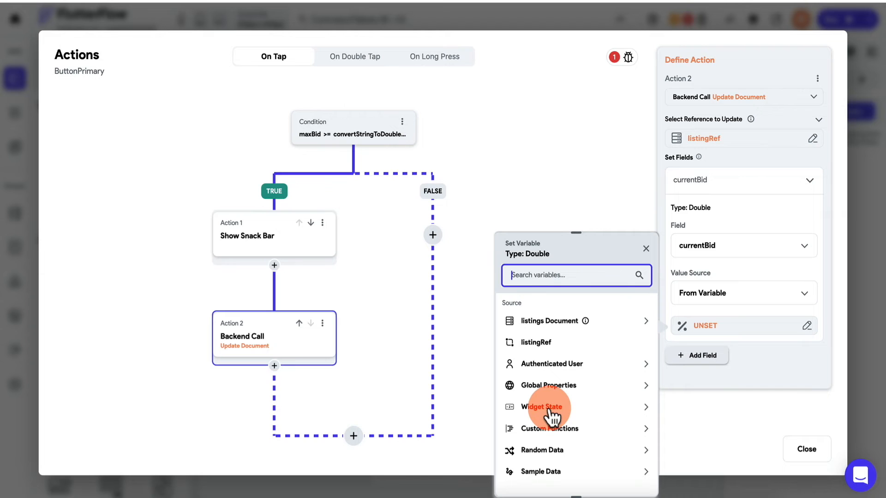
{"action": "left_click", "coordinate": [550, 429]}
{"action": "scroll", "coordinate": [552, 436], "scroll_direction": "down", "scroll_amount": 2}
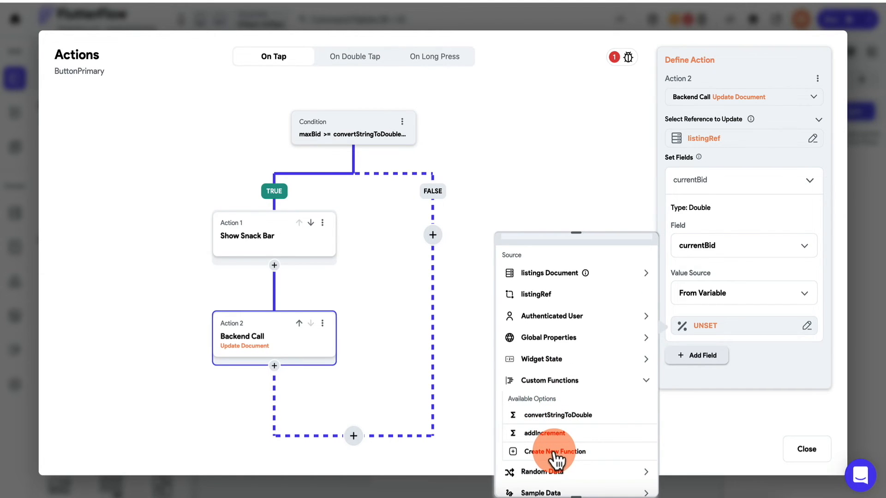
{"action": "left_click", "coordinate": [557, 455]}
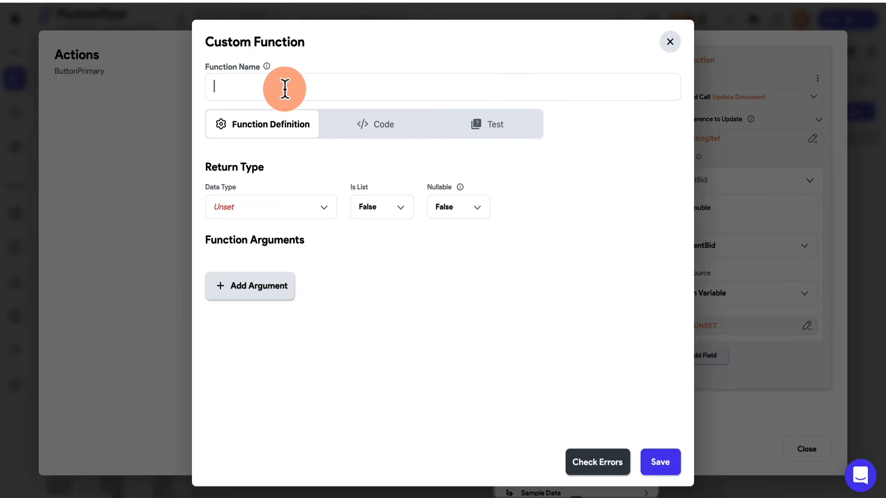
- Name the function addValue, return a Double, and add a Double argument value1
{"action": "type", "text": "addValue"}
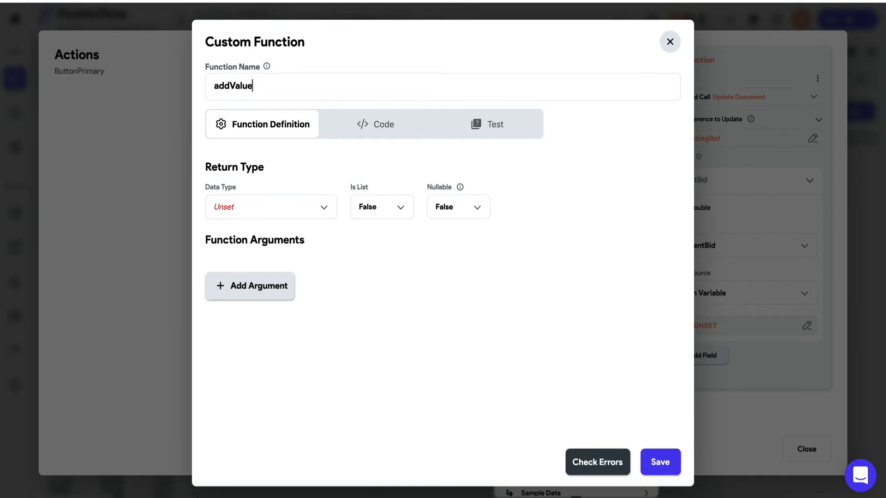
{"action": "left_click", "coordinate": [272, 213]}
{"action": "left_click", "coordinate": [265, 113]}
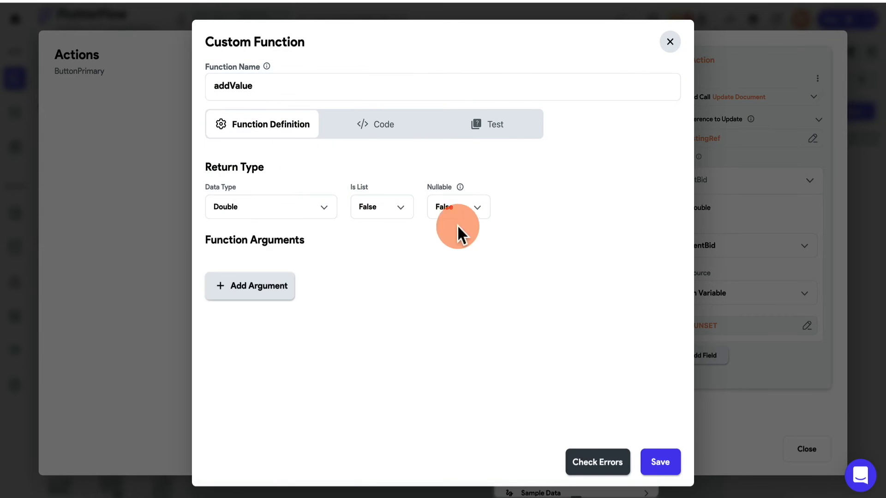
{"action": "left_click", "coordinate": [258, 285]}
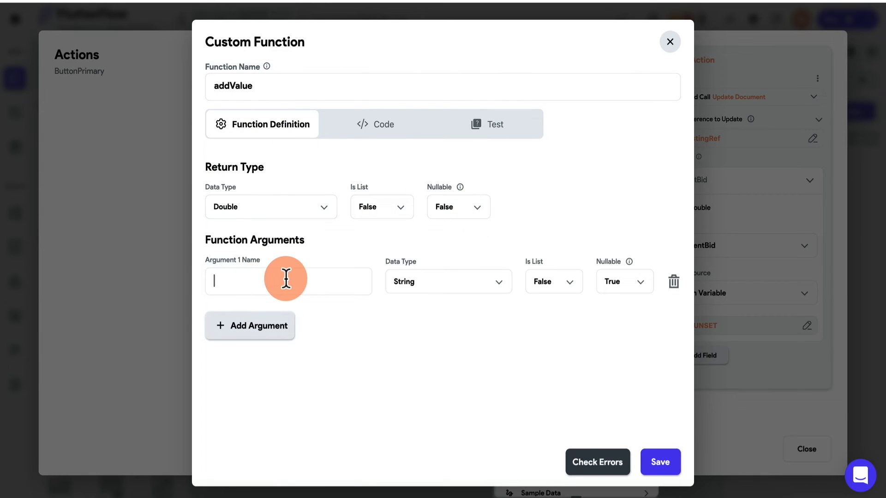
{"action": "type", "text": "value1"}
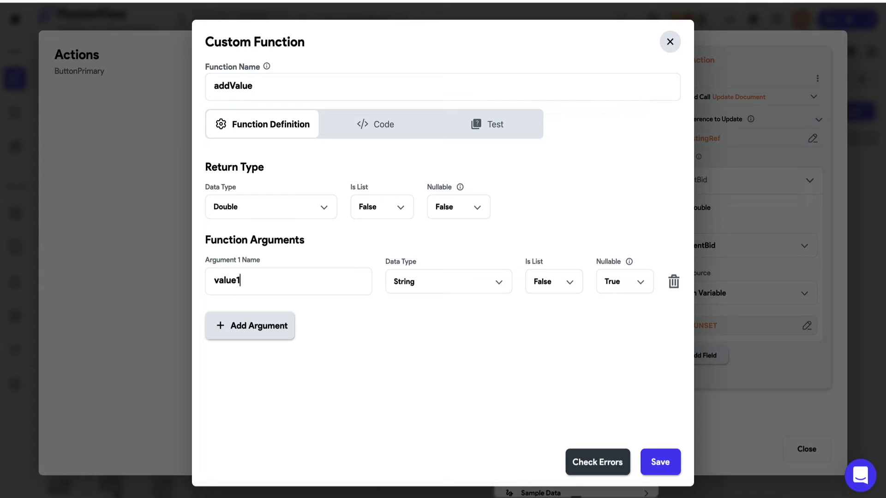
{"action": "left_click", "coordinate": [431, 283]}
{"action": "left_click", "coordinate": [449, 119]}
- Add a second Double argument value2 and make both arguments non-nullable
{"action": "left_click", "coordinate": [289, 324]}
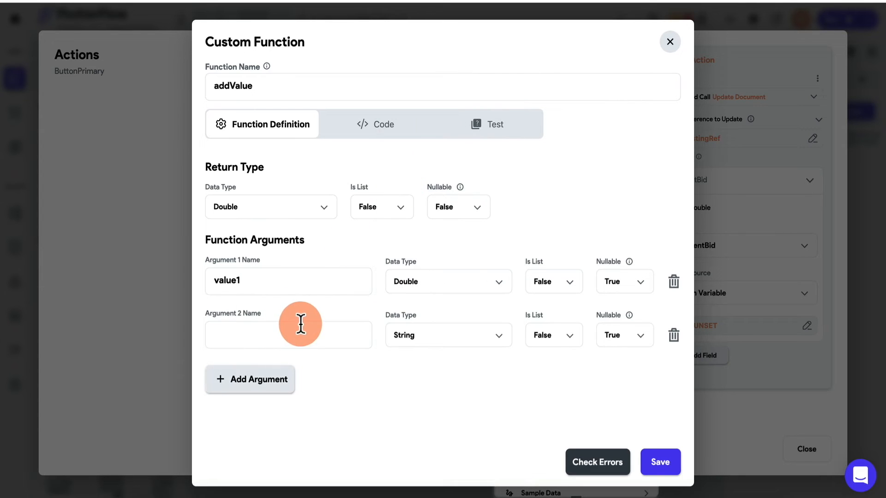
{"action": "left_click", "coordinate": [301, 327]}
{"action": "type", "text": "value2"}
{"action": "left_click", "coordinate": [416, 336]}
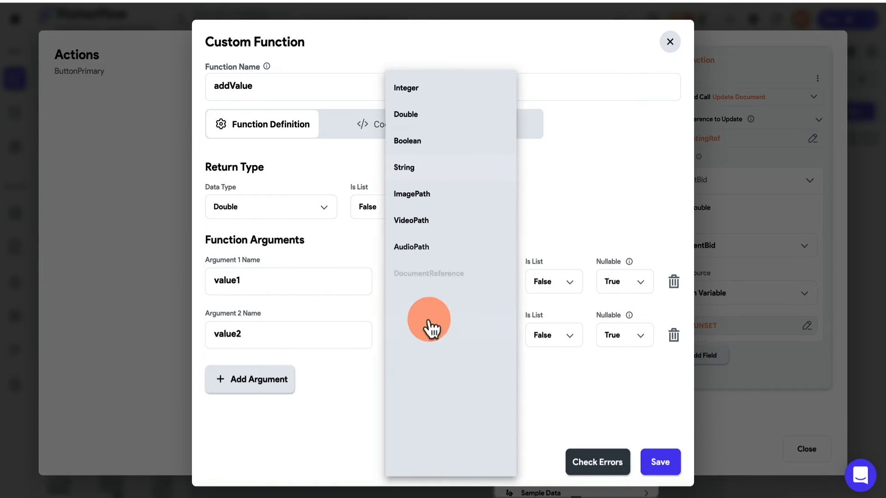
{"action": "left_click", "coordinate": [448, 120]}
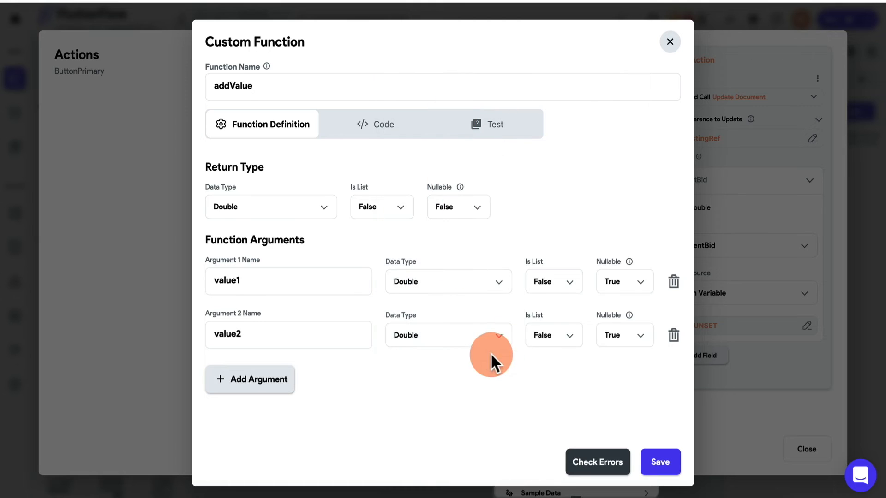
{"action": "left_click", "coordinate": [621, 282]}
{"action": "left_click", "coordinate": [615, 311]}
{"action": "left_click", "coordinate": [618, 335]}
{"action": "left_click", "coordinate": [618, 364]}
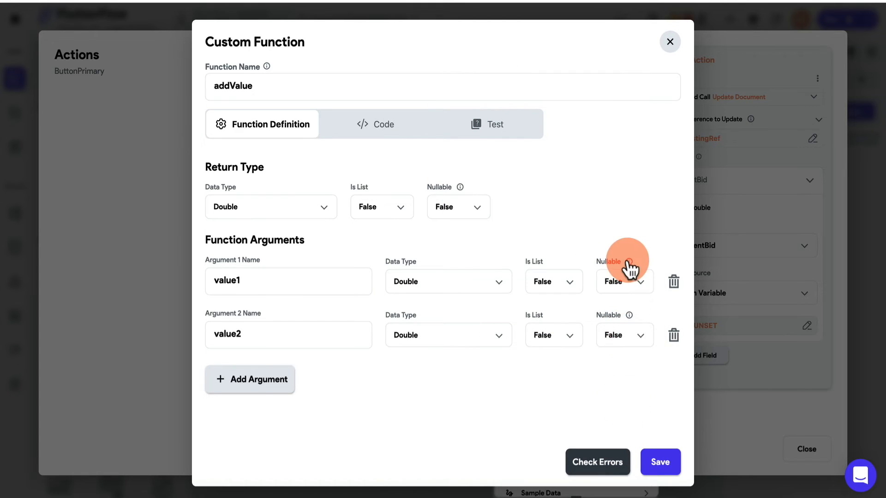
- Replace the placeholder code with return value1 + value2
{"action": "left_click", "coordinate": [375, 124]}
{"action": "left_click_drag", "start_coordinate": [387, 295], "coordinate": [238, 296]}
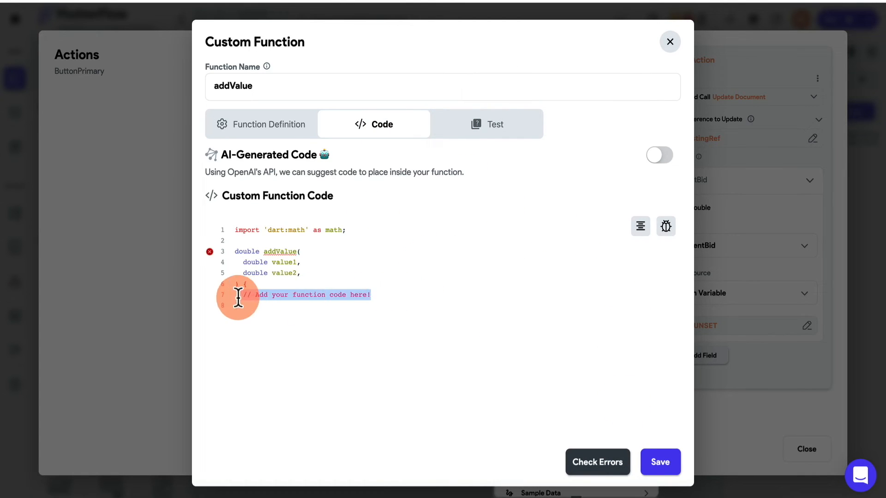
{"action": "type", "text": "return value1 + value2;"}
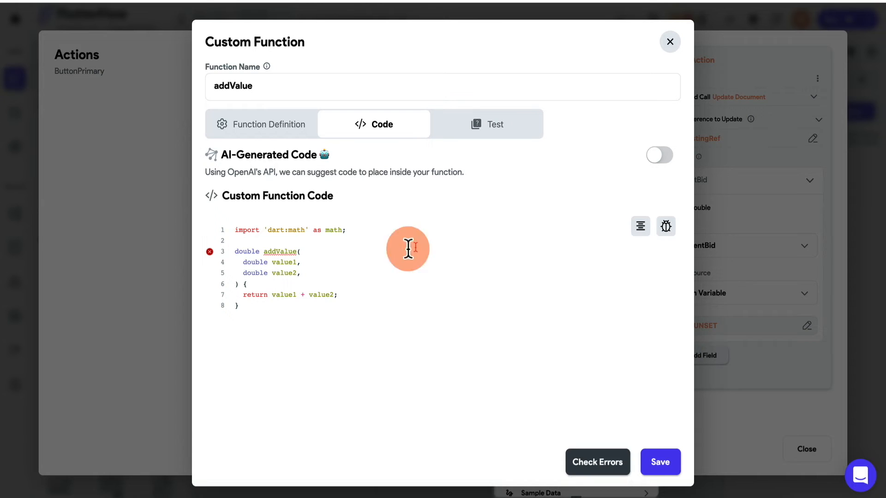
- Save addValue and set its value1 argument to the inputBid widget state value
{"action": "left_click", "coordinate": [653, 464]}
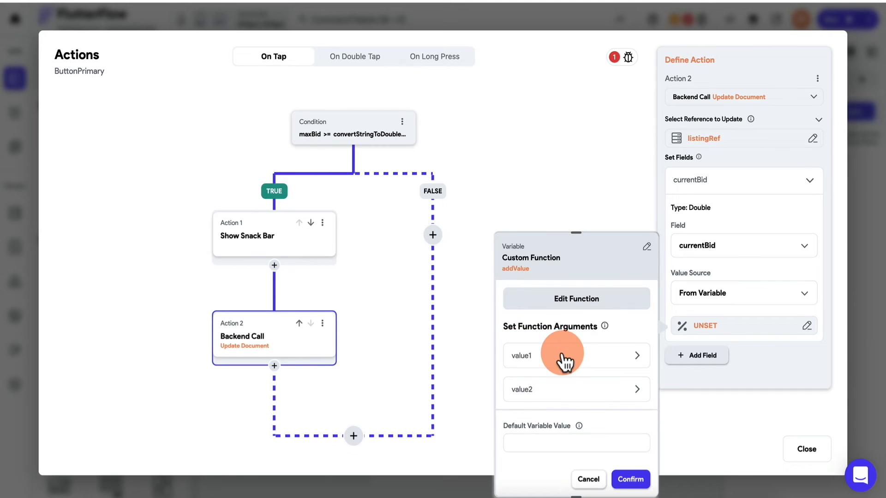
{"action": "left_click", "coordinate": [563, 358]}
{"action": "scroll", "coordinate": [551, 397], "scroll_direction": "down", "scroll_amount": 1}
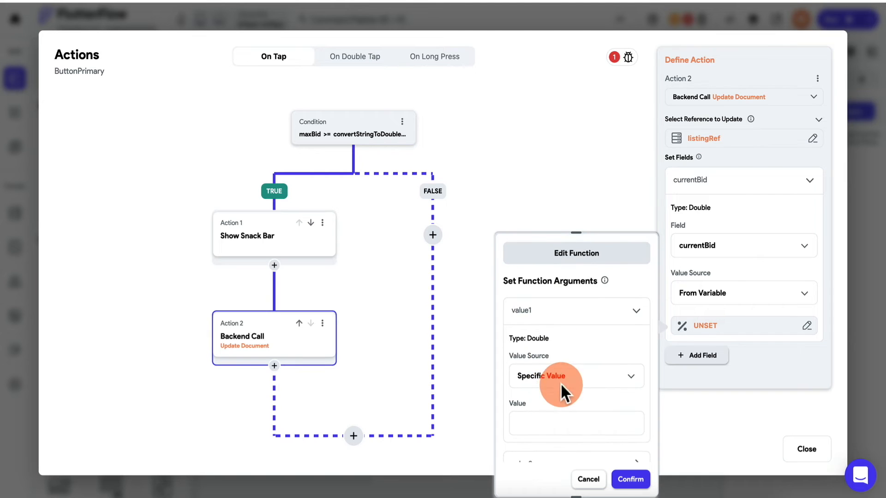
{"action": "left_click", "coordinate": [565, 381]}
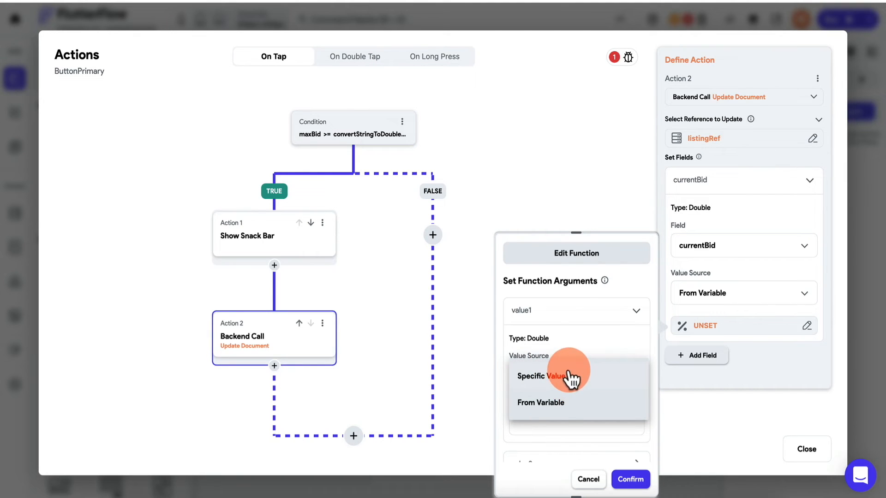
{"action": "left_click", "coordinate": [559, 409]}
{"action": "scroll", "coordinate": [561, 397], "scroll_direction": "down", "scroll_amount": 1}
{"action": "left_click", "coordinate": [566, 355]}
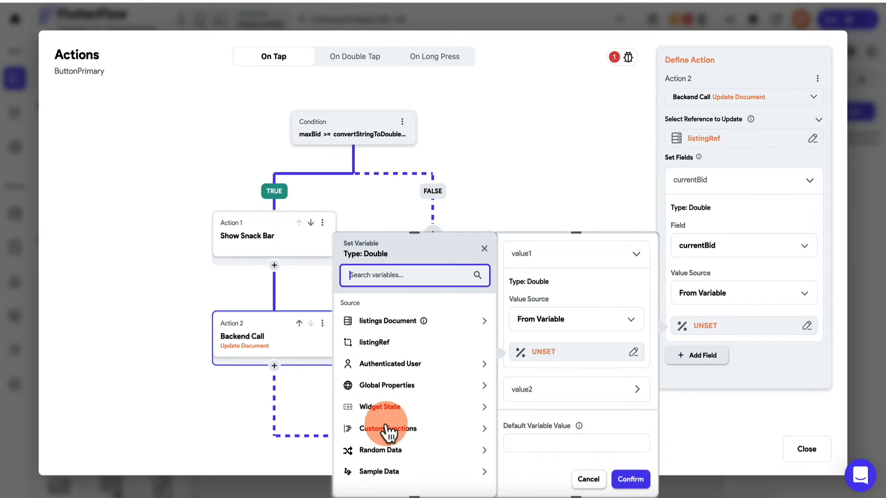
{"action": "left_click", "coordinate": [390, 407]}
{"action": "left_click", "coordinate": [380, 442]}
- Give value2 the fixed value 0.50 and confirm addValue(a, b) as currentBid's value
{"action": "left_click", "coordinate": [550, 389]}
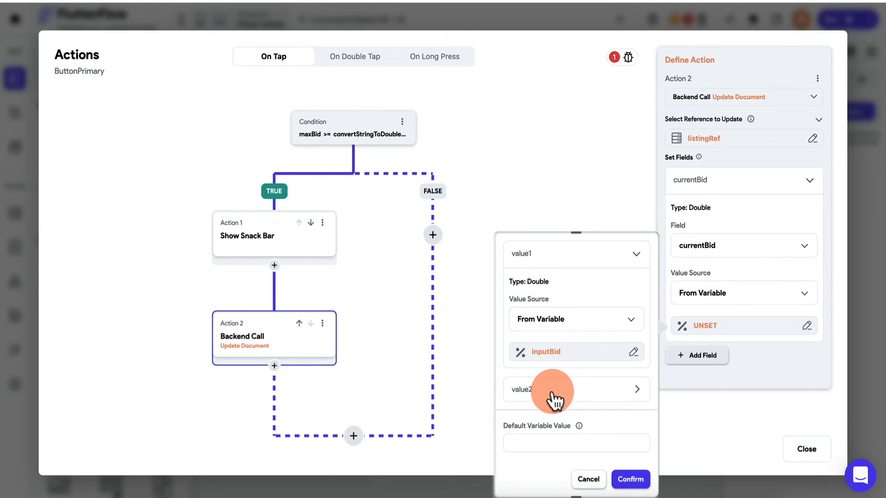
{"action": "scroll", "coordinate": [556, 381], "scroll_direction": "down", "scroll_amount": 2}
{"action": "left_click", "coordinate": [568, 365]}
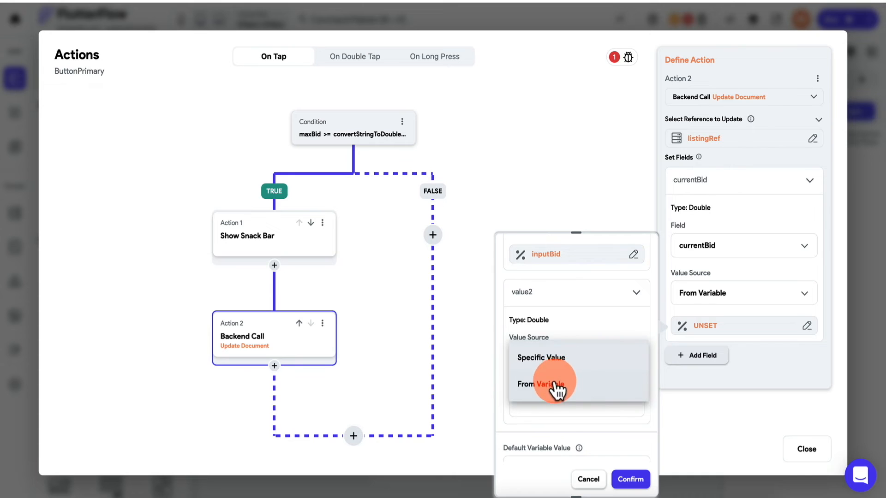
{"action": "left_click", "coordinate": [556, 389]}
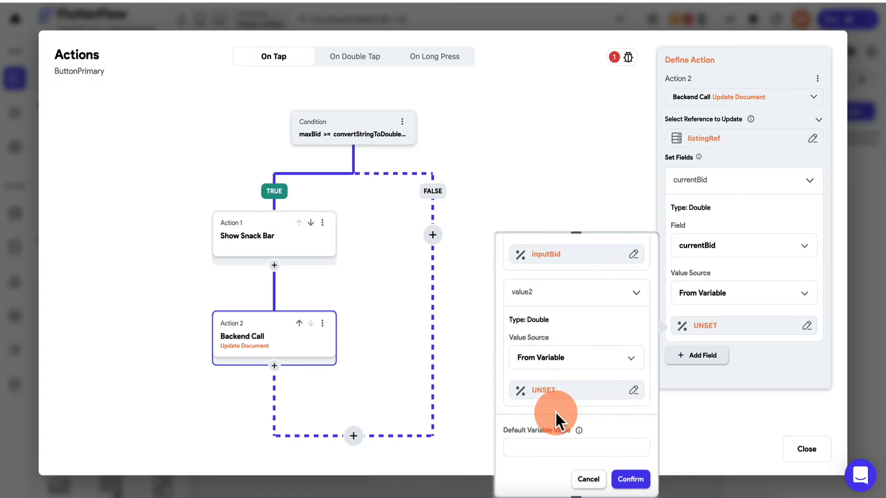
{"action": "left_click", "coordinate": [560, 364]}
{"action": "left_click", "coordinate": [559, 365]}
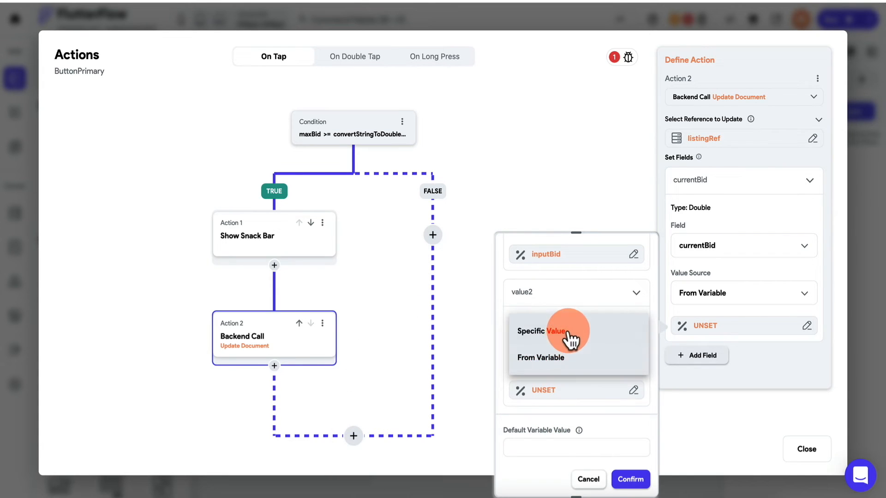
{"action": "left_click", "coordinate": [568, 337]}
{"action": "type", "text": "0.50"}
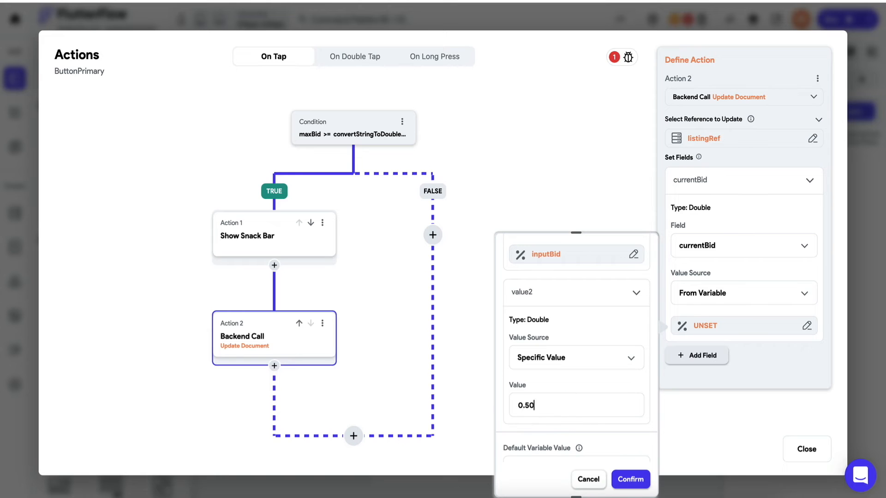
{"action": "left_click", "coordinate": [532, 405]}
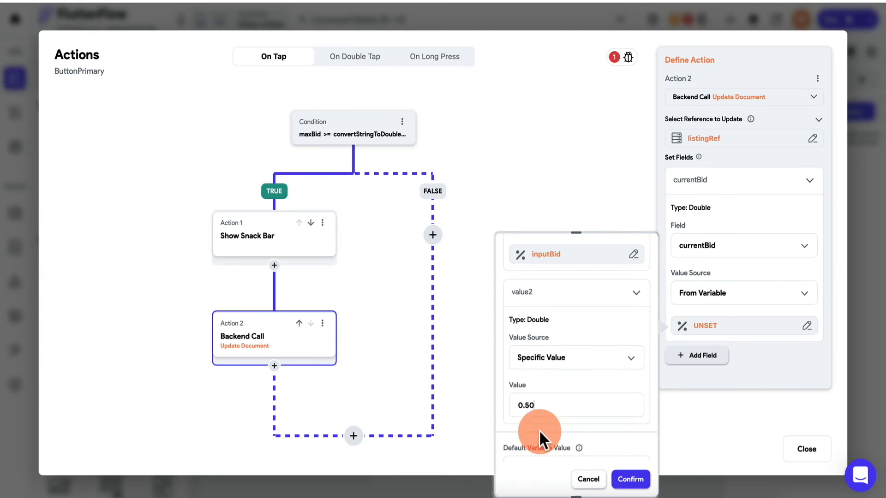
{"action": "left_click", "coordinate": [540, 405]}
{"action": "left_click", "coordinate": [629, 479]}
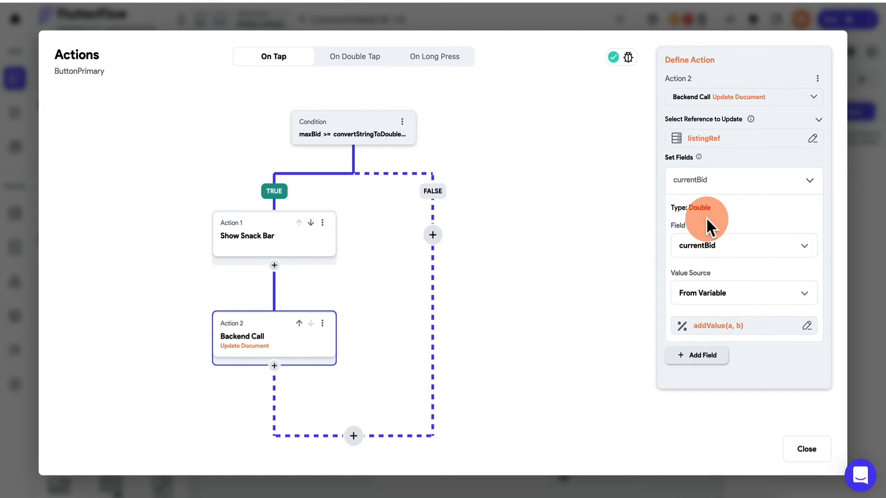
{"action": "left_click", "coordinate": [717, 187]}
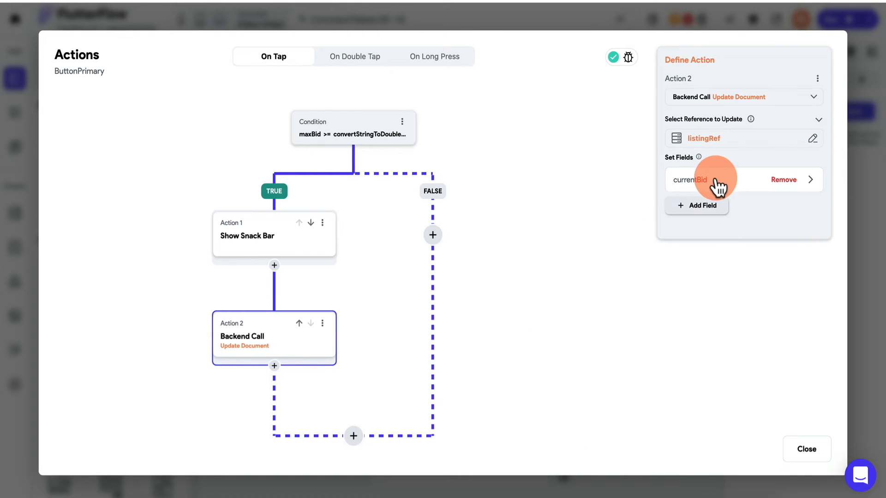
- Add a minBid field whose value comes from the addValue custom function
{"action": "left_click", "coordinate": [698, 210]}
{"action": "left_click", "coordinate": [699, 210]}
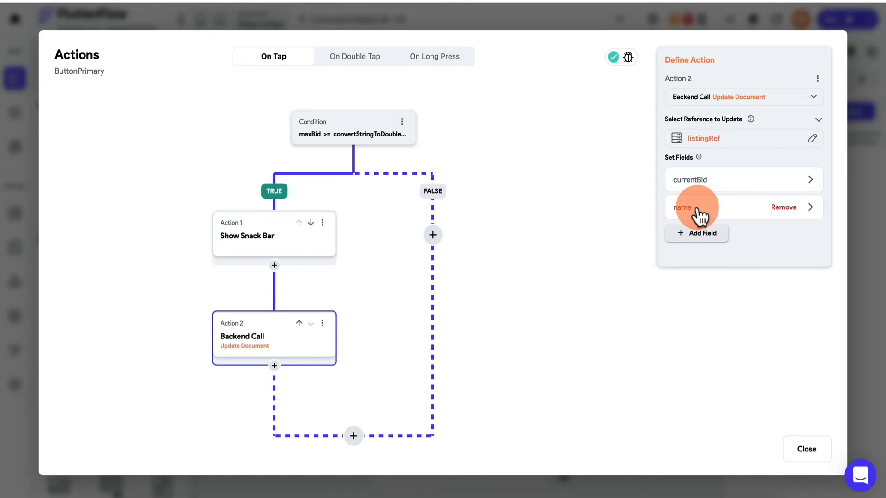
{"action": "left_click", "coordinate": [704, 279]}
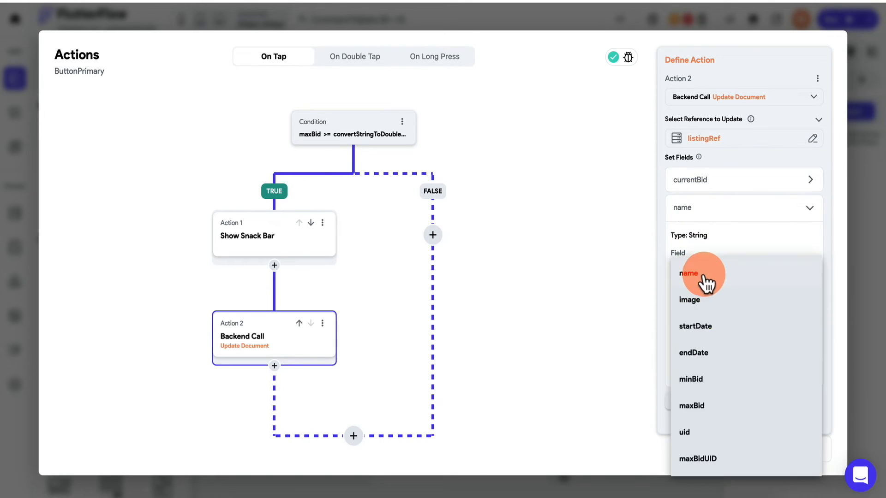
{"action": "left_click", "coordinate": [698, 387]}
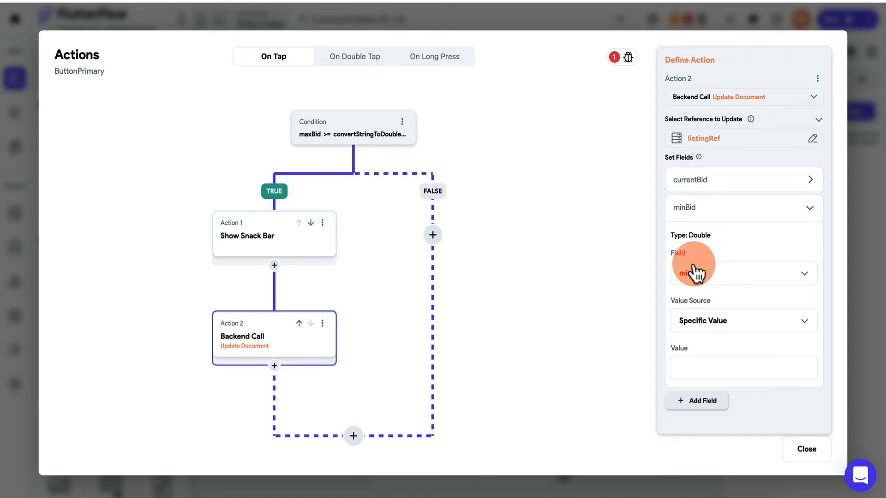
{"action": "left_click", "coordinate": [718, 325]}
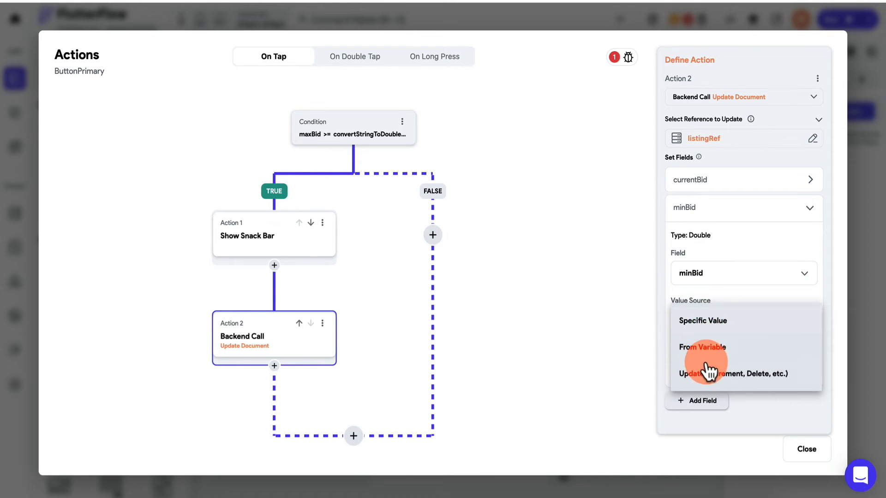
{"action": "left_click", "coordinate": [708, 353]}
{"action": "left_click", "coordinate": [684, 353]}
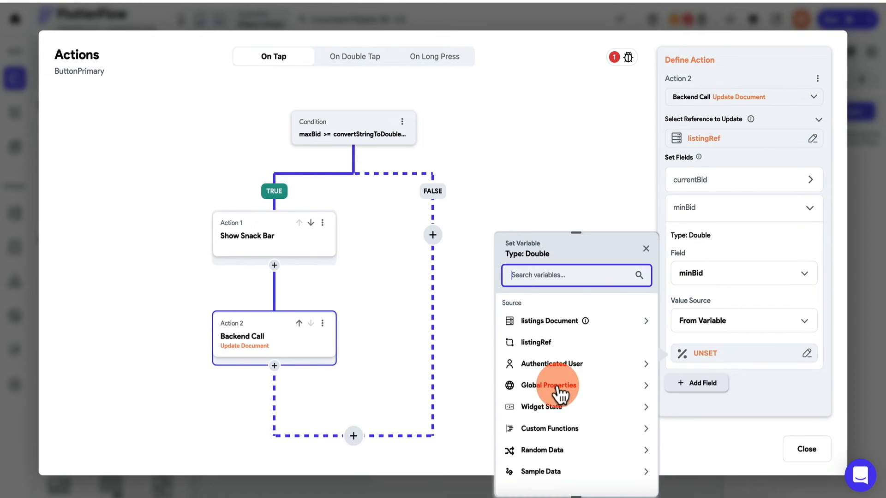
{"action": "left_click", "coordinate": [551, 428]}
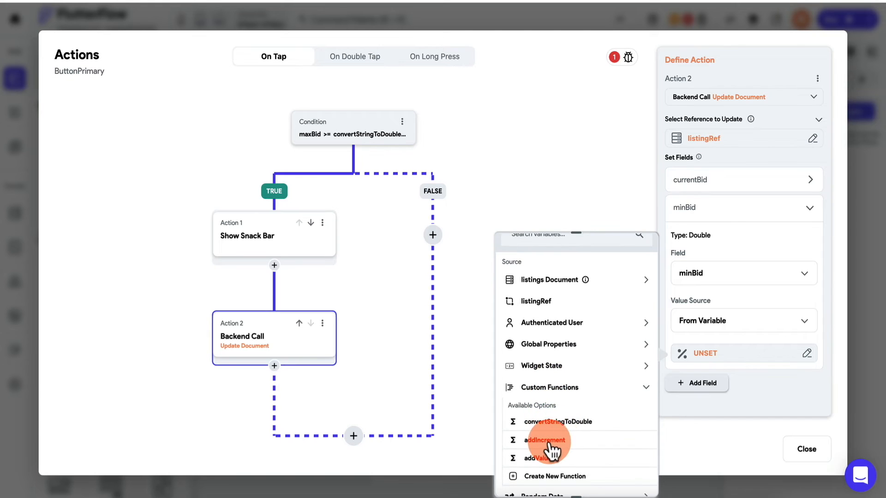
{"action": "left_click", "coordinate": [543, 458]}
- Set addValue's value1 to the inputBid widget state and value2 to 1, then confirm
{"action": "left_click", "coordinate": [548, 390]}
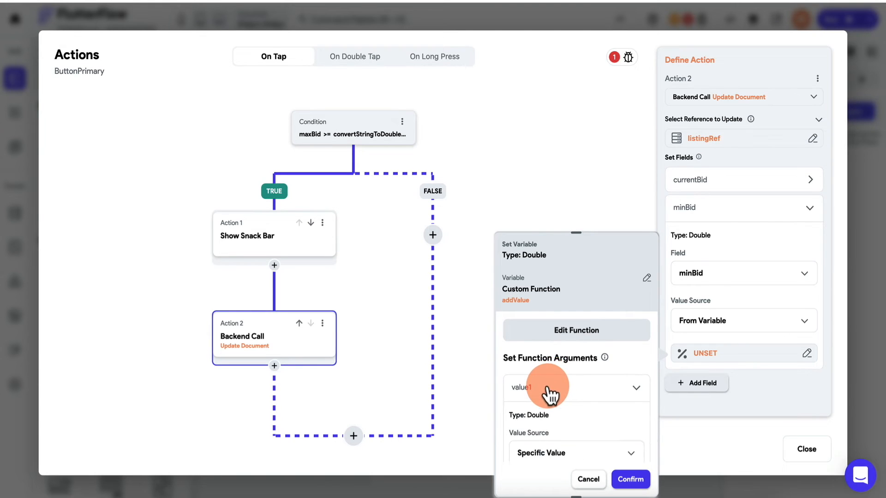
{"action": "scroll", "coordinate": [549, 394], "scroll_direction": "down", "scroll_amount": 3}
{"action": "left_click", "coordinate": [566, 310]}
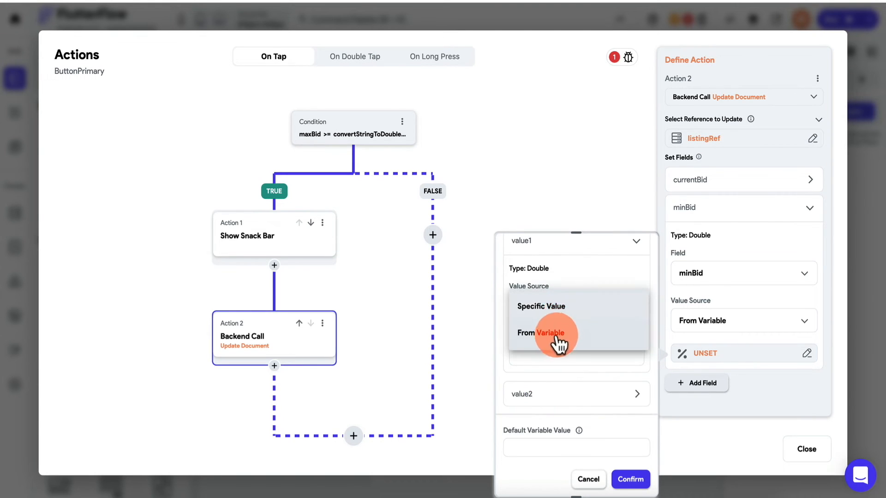
{"action": "left_click", "coordinate": [559, 340]}
{"action": "left_click", "coordinate": [550, 354]}
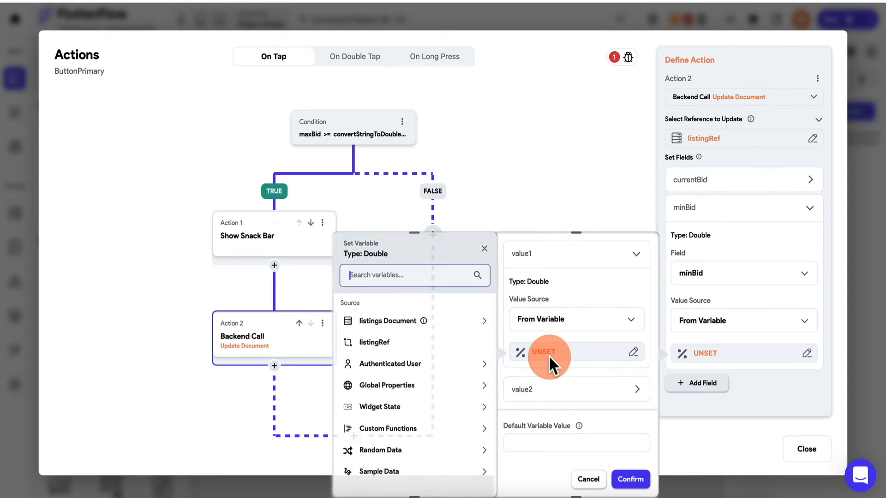
{"action": "left_click", "coordinate": [378, 407]}
{"action": "left_click", "coordinate": [381, 444]}
{"action": "left_click", "coordinate": [538, 393]}
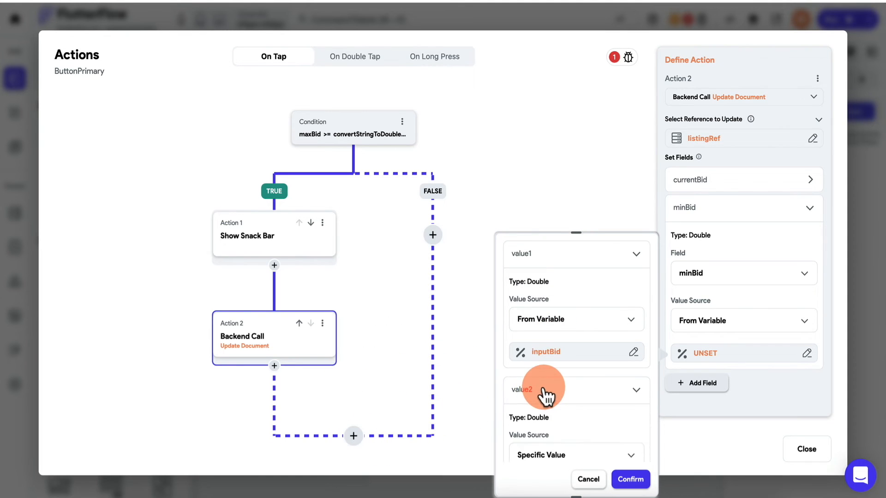
{"action": "scroll", "coordinate": [543, 390], "scroll_direction": "down", "scroll_amount": 3}
{"action": "left_click", "coordinate": [567, 397]}
{"action": "type", "text": "1"}
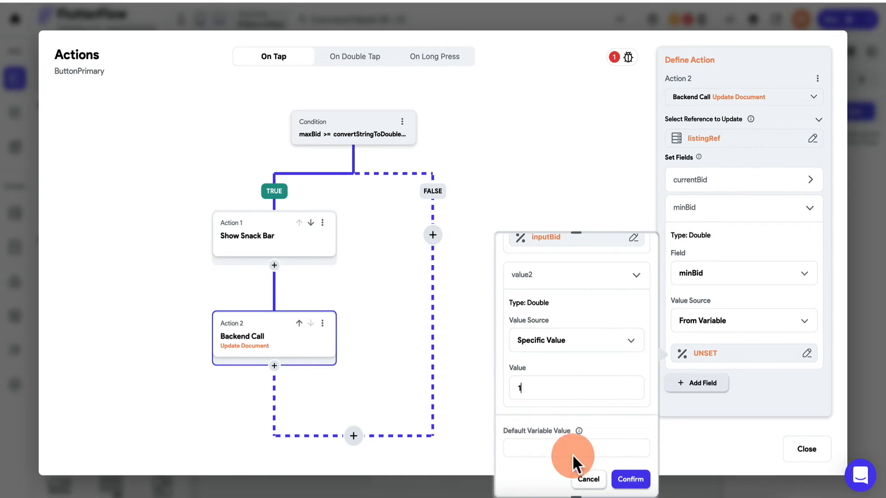
{"action": "left_click", "coordinate": [630, 480]}
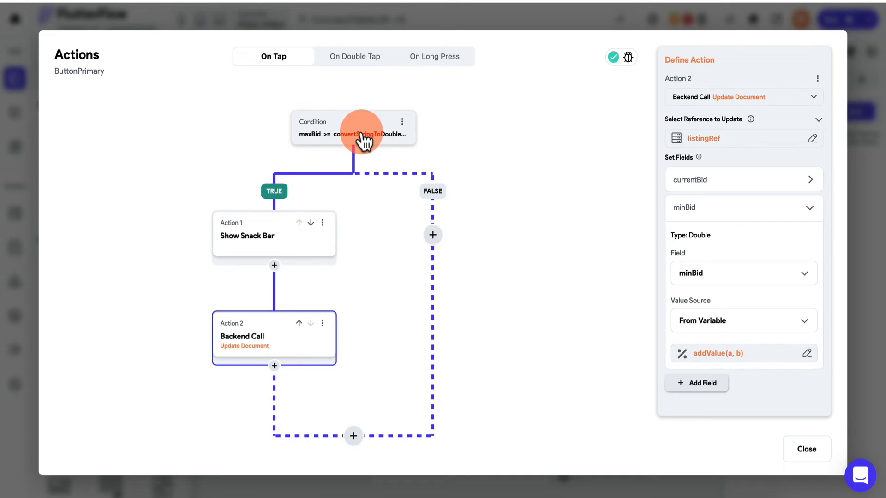
- Copy the outbid Show Snack Bar action
{"action": "left_click", "coordinate": [274, 236]}
{"action": "left_click", "coordinate": [322, 223]}
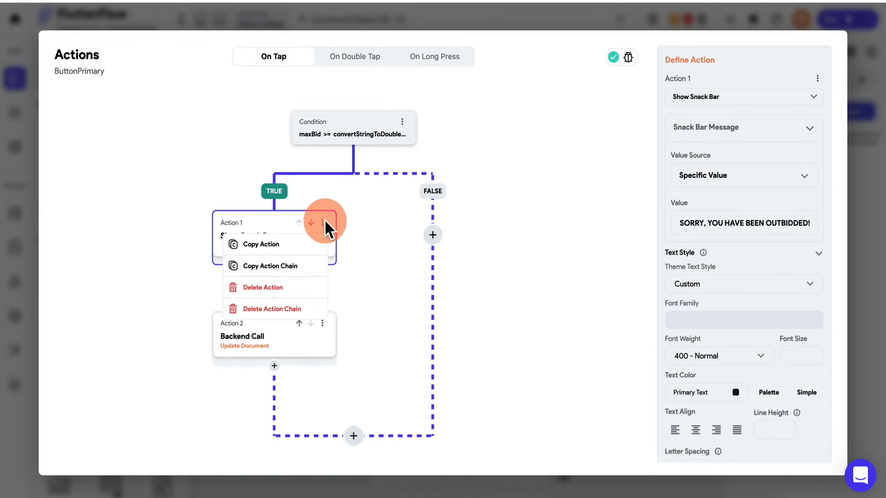
{"action": "left_click", "coordinate": [301, 247]}
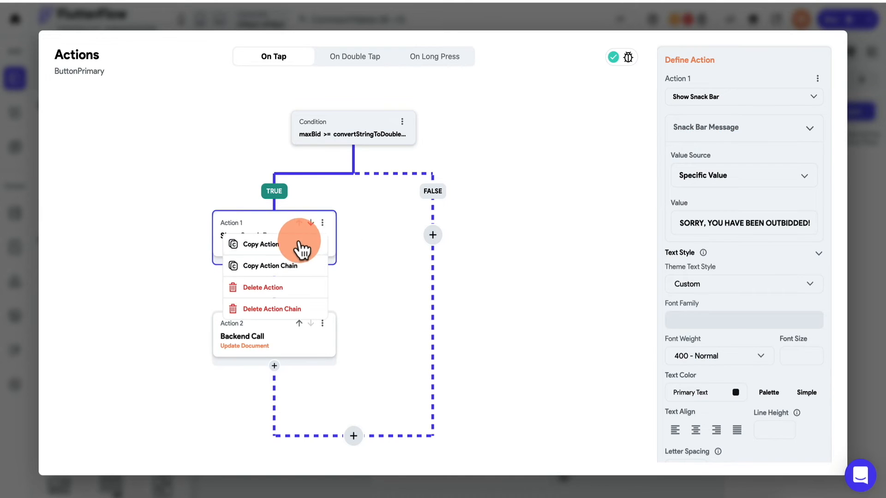
{"action": "left_click", "coordinate": [434, 235]}
- Paste the snack bar into the FALSE branch with message 'CONGRATS, YOU ARE THE HIGHEST BIDDER!'
{"action": "left_click", "coordinate": [430, 333]}
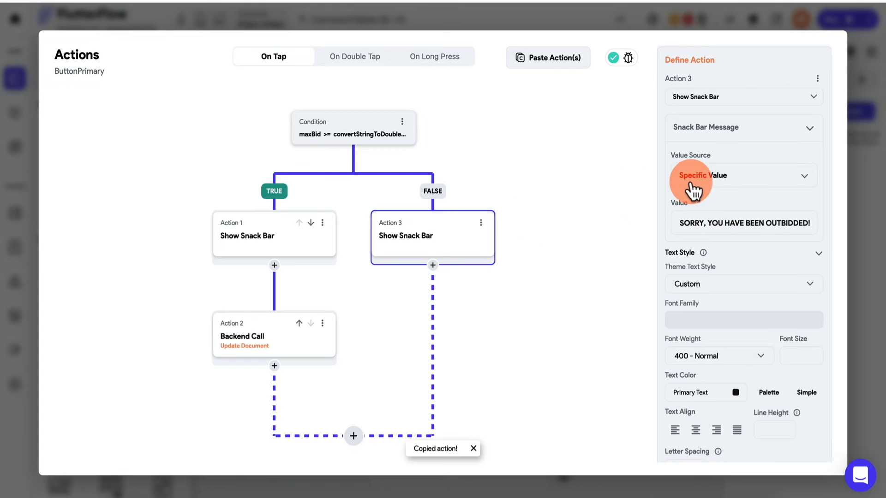
{"action": "triple_click", "coordinate": [734, 223]}
{"action": "type", "text": "c"}
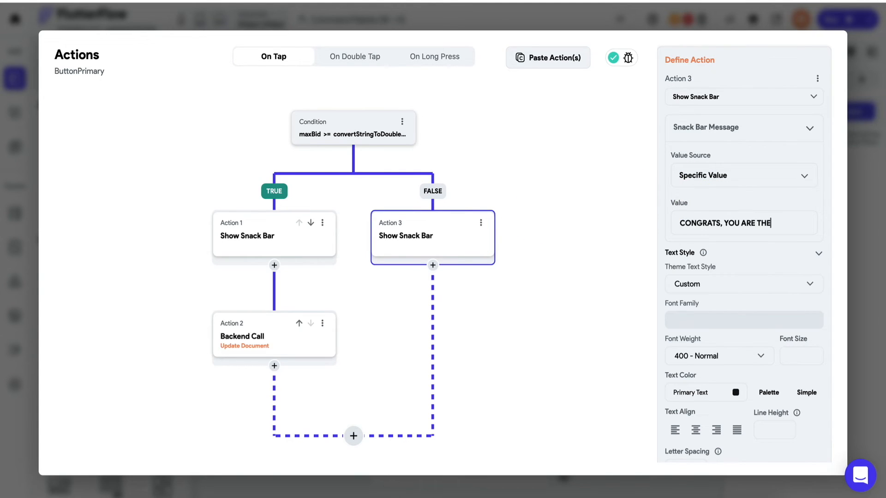
{"action": "type", "text": "ONGRATS, YOU ARE THE HIGHEST BIDDER!"}
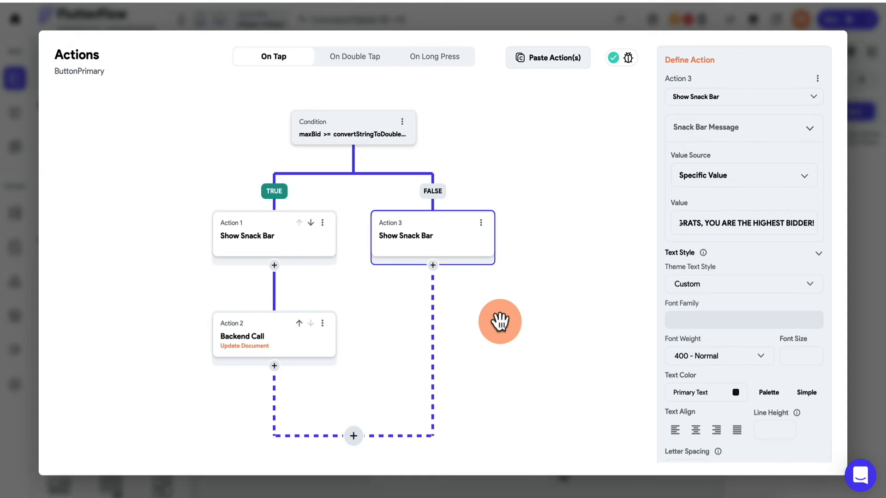
{"action": "left_click", "coordinate": [499, 320]}
{"action": "left_click", "coordinate": [443, 234]}
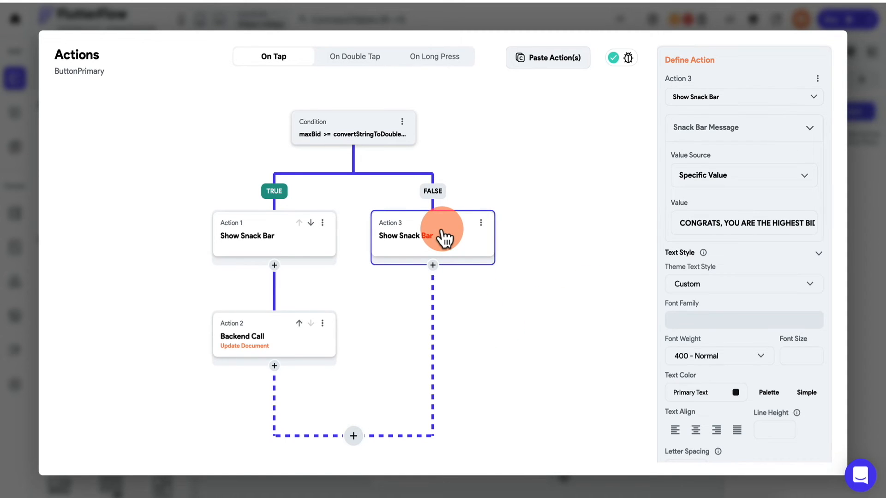
{"action": "left_click", "coordinate": [434, 267]}
- Add Action 4 as an Update Document action on listingRef
{"action": "left_click", "coordinate": [441, 289]}
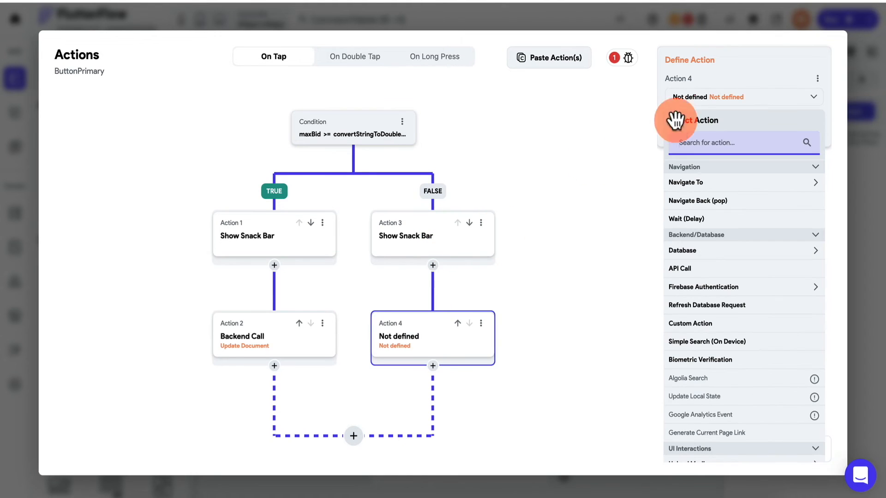
{"action": "left_click", "coordinate": [735, 254]}
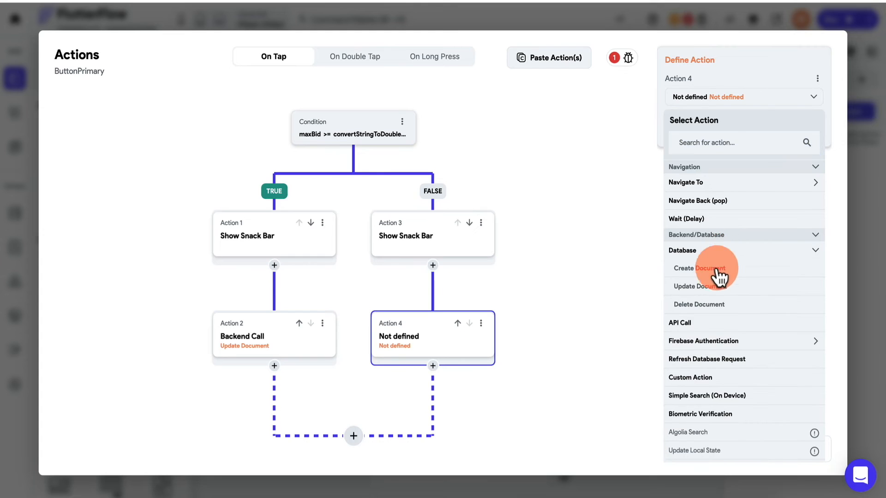
{"action": "left_click", "coordinate": [713, 286]}
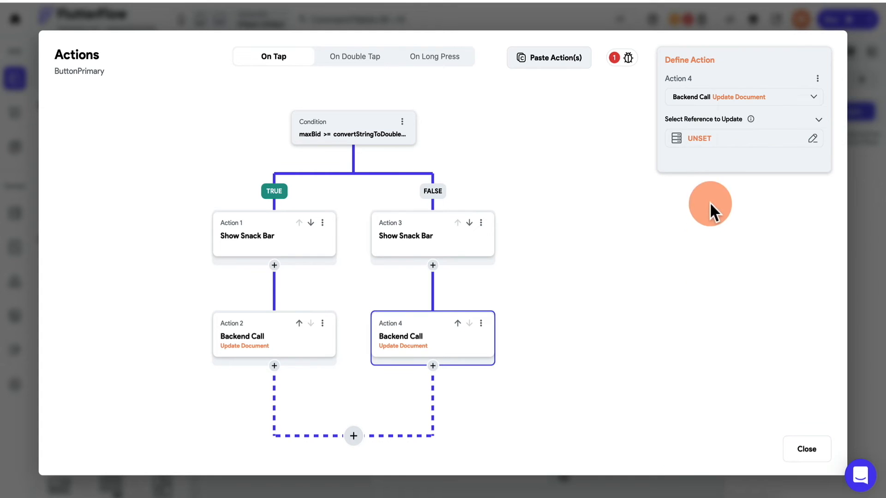
{"action": "left_click", "coordinate": [722, 137]}
{"action": "left_click", "coordinate": [537, 211]}
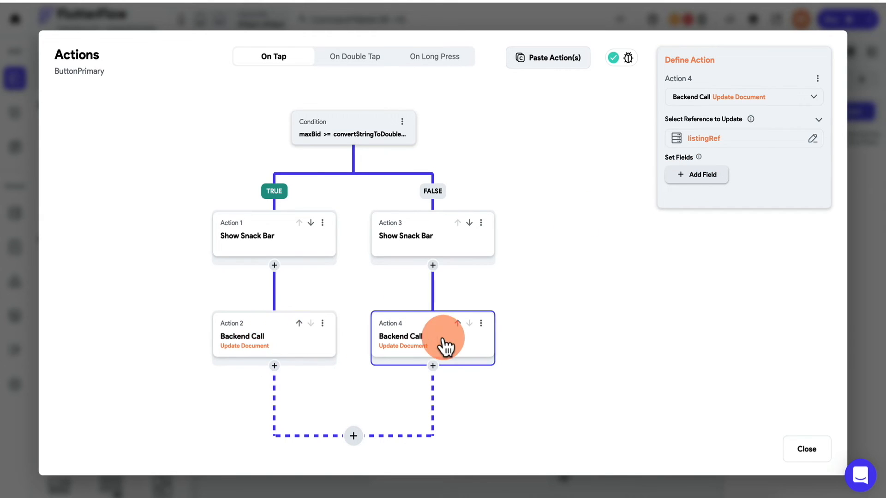
- Set maxBid from the inputBid widget state value, then add another field
{"action": "left_click", "coordinate": [700, 184]}
{"action": "left_click", "coordinate": [693, 185]}
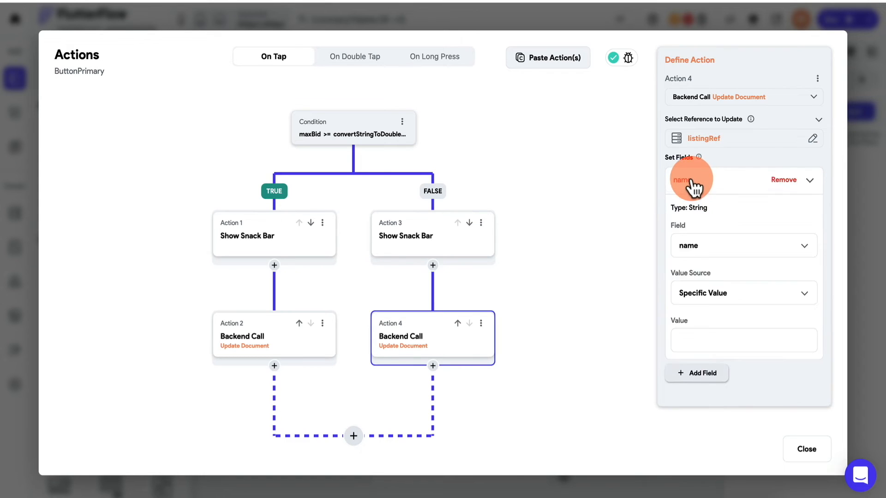
{"action": "left_click", "coordinate": [715, 249]}
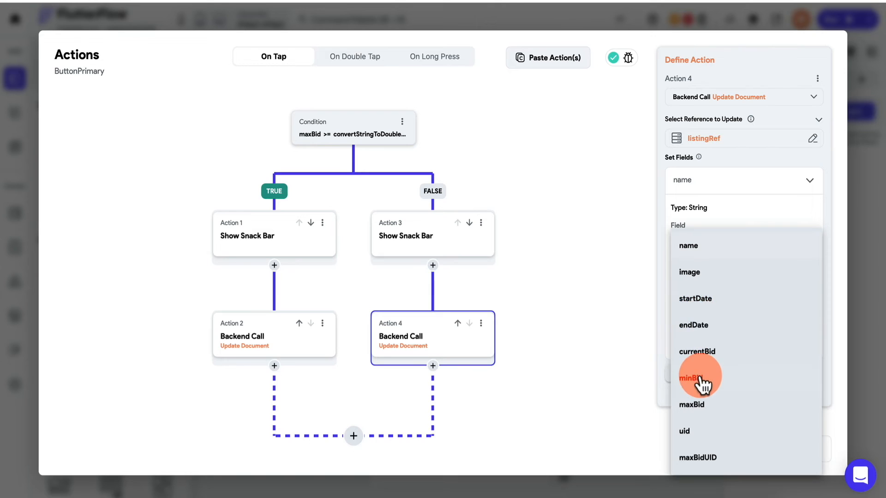
{"action": "left_click", "coordinate": [698, 404]}
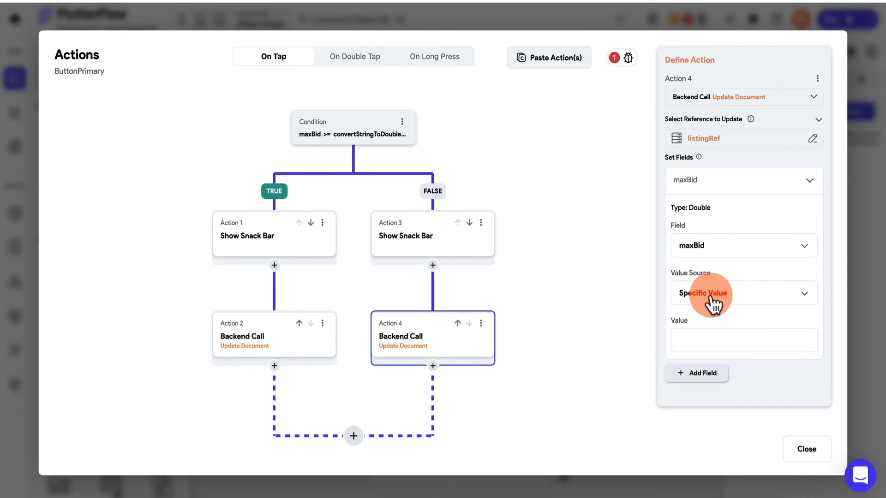
{"action": "left_click", "coordinate": [711, 296]}
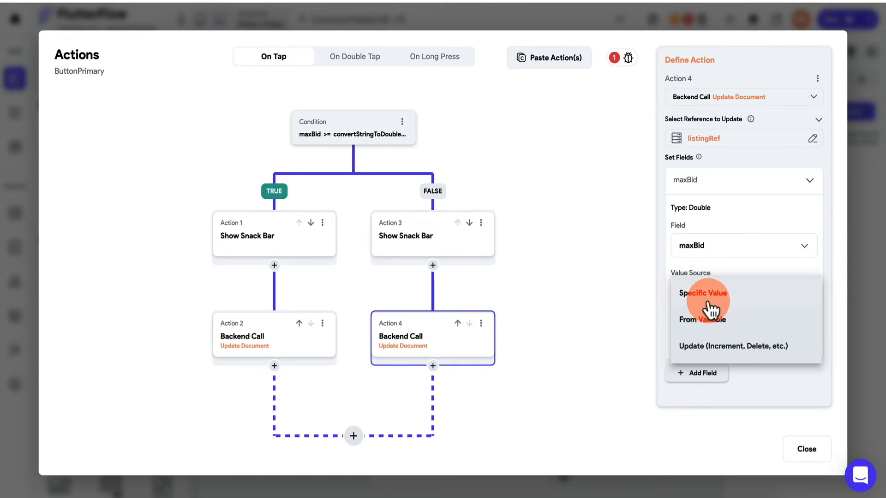
{"action": "left_click", "coordinate": [713, 325]}
{"action": "left_click", "coordinate": [710, 326]}
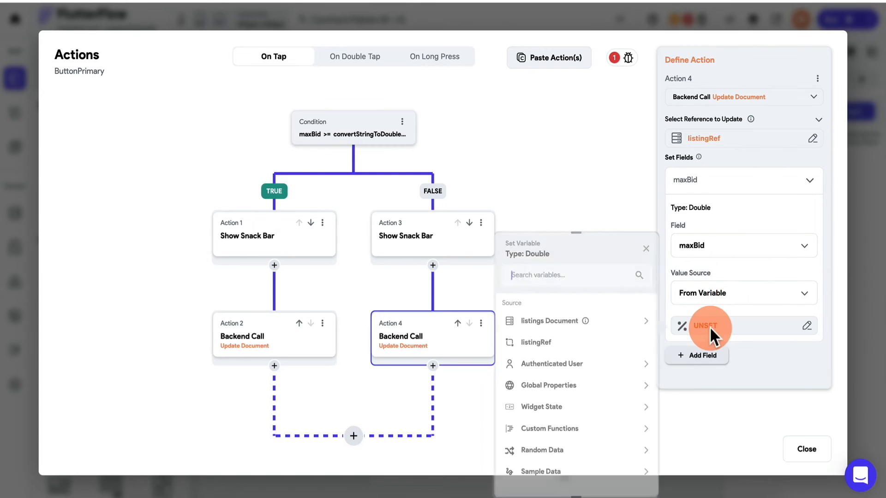
{"action": "left_click", "coordinate": [538, 407]}
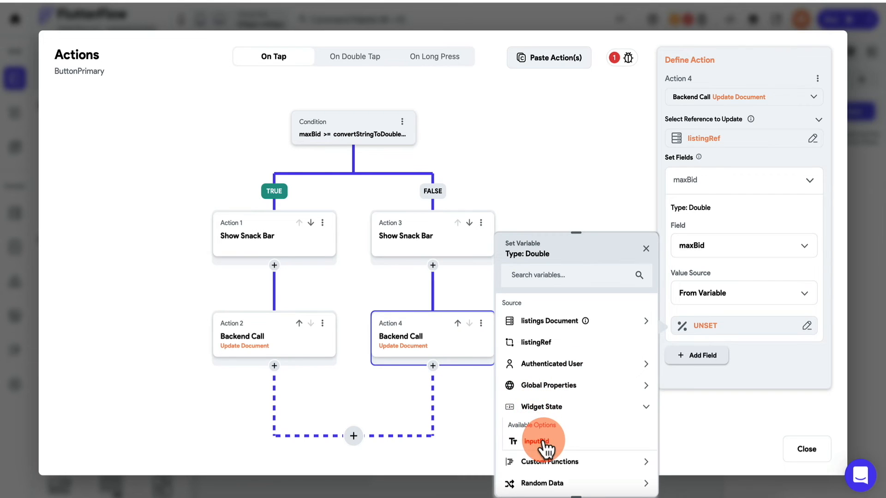
{"action": "left_click", "coordinate": [538, 442]}
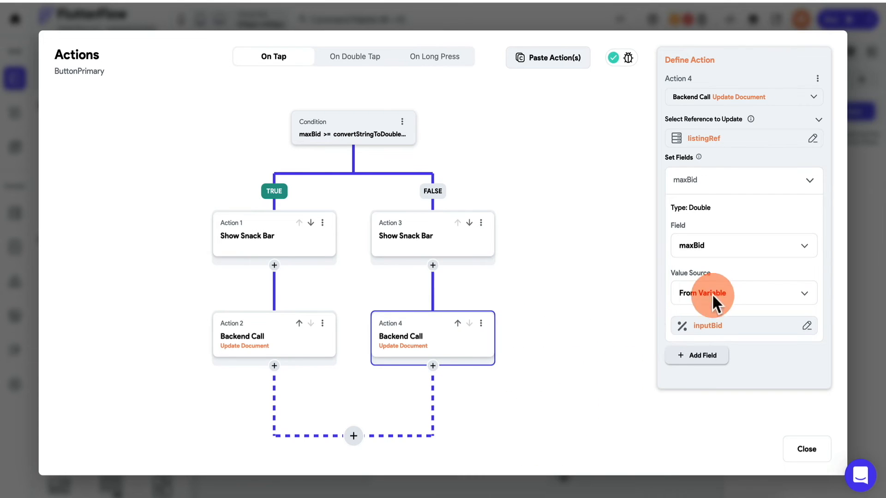
{"action": "left_click", "coordinate": [698, 355]}
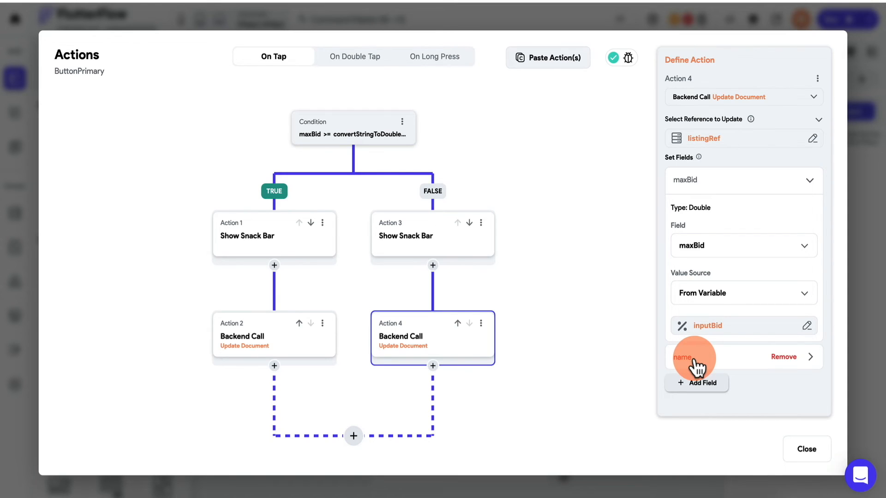
{"action": "left_click", "coordinate": [694, 362]}
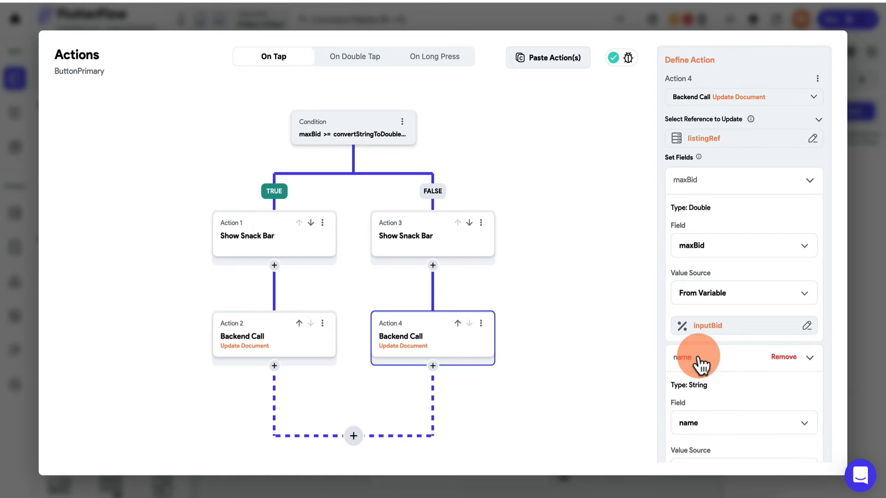
- Make the second field maxBidUID, set to the authenticated user's reference, and add a third field
{"action": "left_click", "coordinate": [698, 357]}
{"action": "left_click", "coordinate": [698, 358]}
{"action": "scroll", "coordinate": [698, 358], "scroll_direction": "down", "scroll_amount": 3}
{"action": "left_click", "coordinate": [706, 302]}
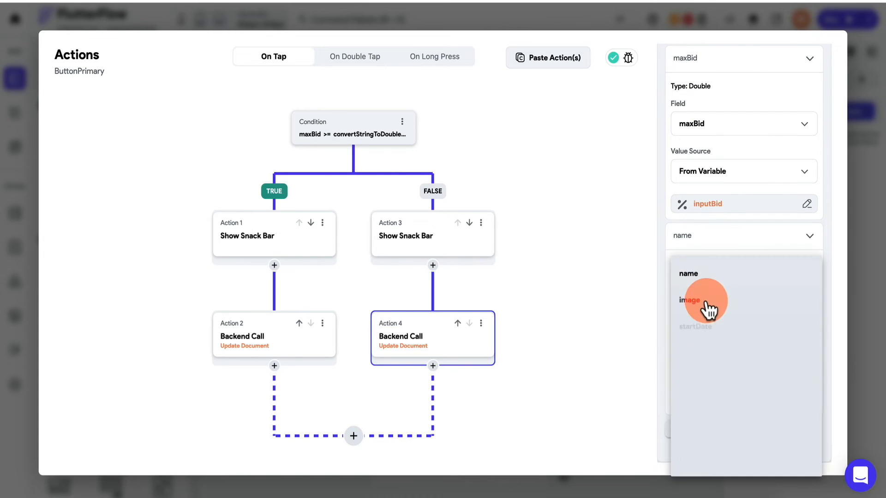
{"action": "left_click", "coordinate": [702, 461]}
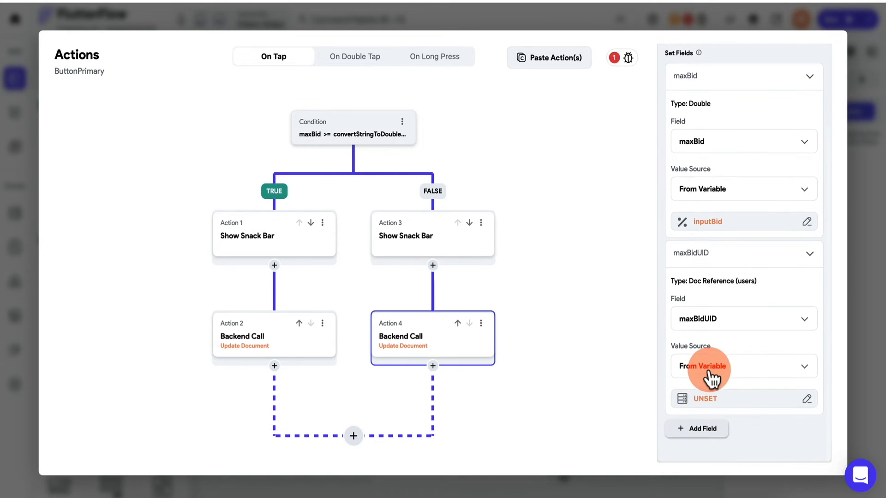
{"action": "left_click", "coordinate": [705, 401]}
{"action": "left_click", "coordinate": [548, 365]}
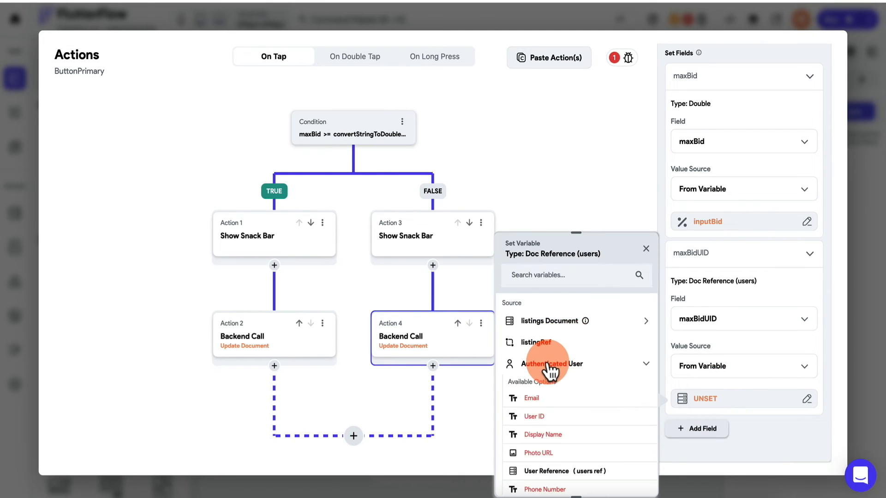
{"action": "scroll", "coordinate": [554, 422], "scroll_direction": "down", "scroll_amount": 2}
{"action": "left_click", "coordinate": [583, 412]}
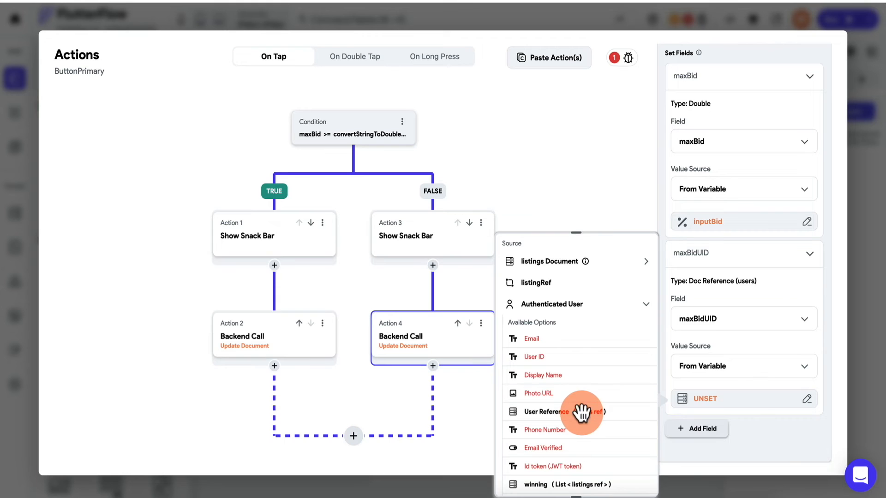
{"action": "left_click", "coordinate": [712, 78]}
{"action": "left_click", "coordinate": [697, 232]}
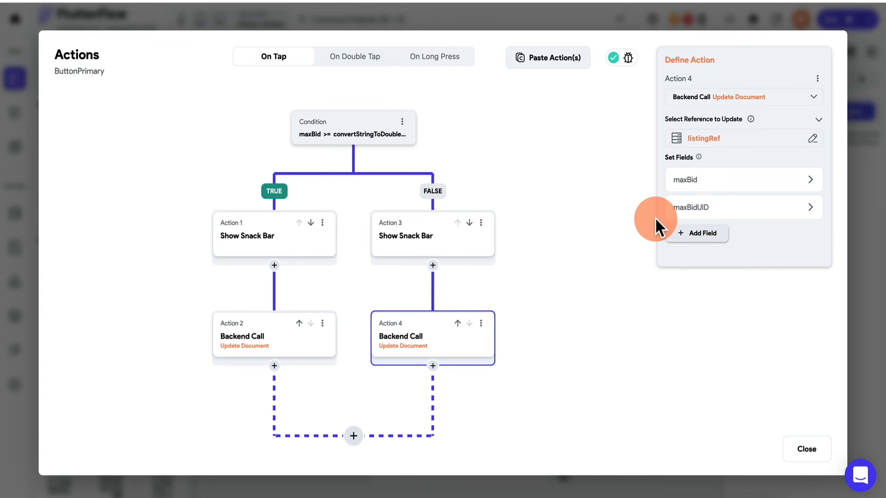
{"action": "left_click", "coordinate": [697, 233]}
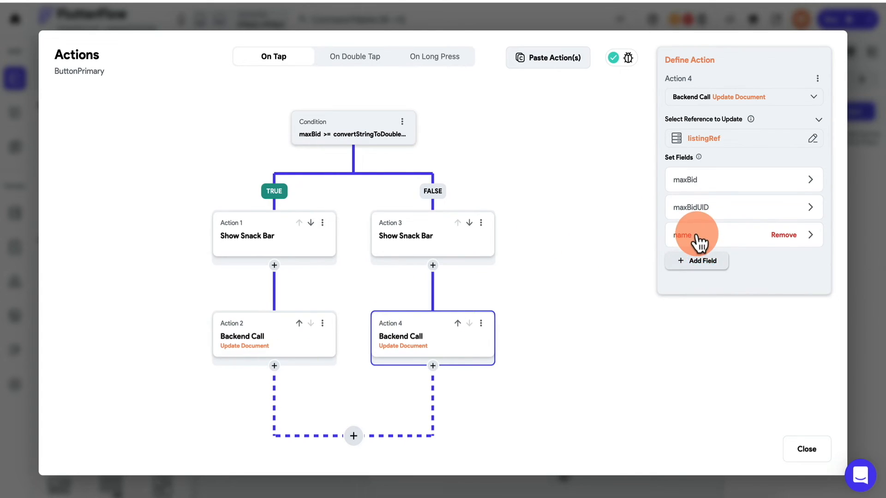
- Make the third field currentBid, computed with the addValue custom function
{"action": "left_click", "coordinate": [699, 238]}
{"action": "left_click", "coordinate": [697, 297]}
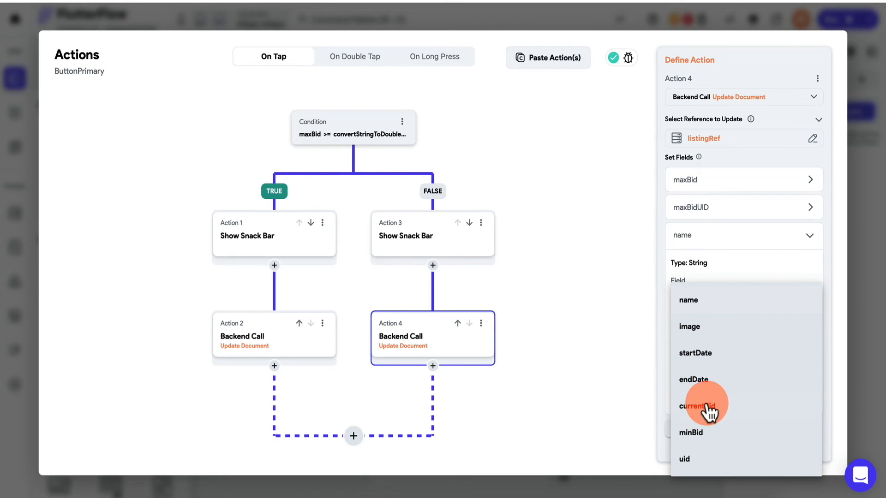
{"action": "left_click", "coordinate": [707, 405]}
{"action": "left_click", "coordinate": [702, 357]}
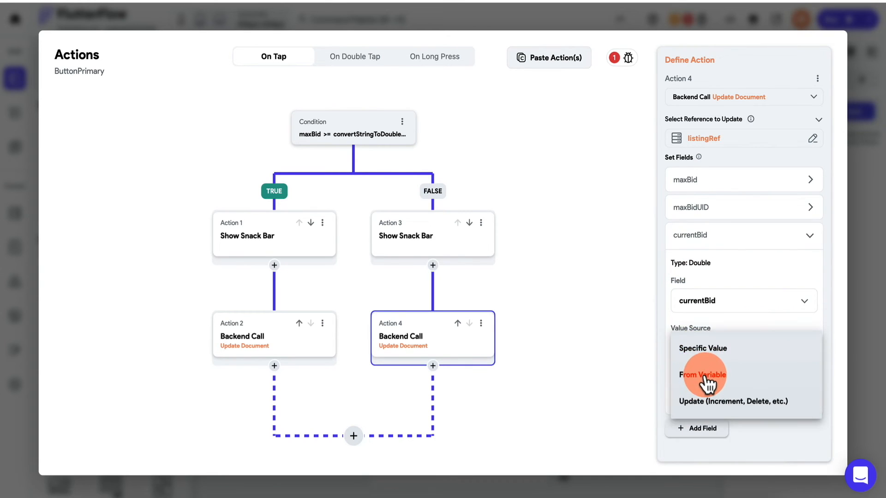
{"action": "left_click", "coordinate": [706, 381]}
{"action": "left_click", "coordinate": [705, 383]}
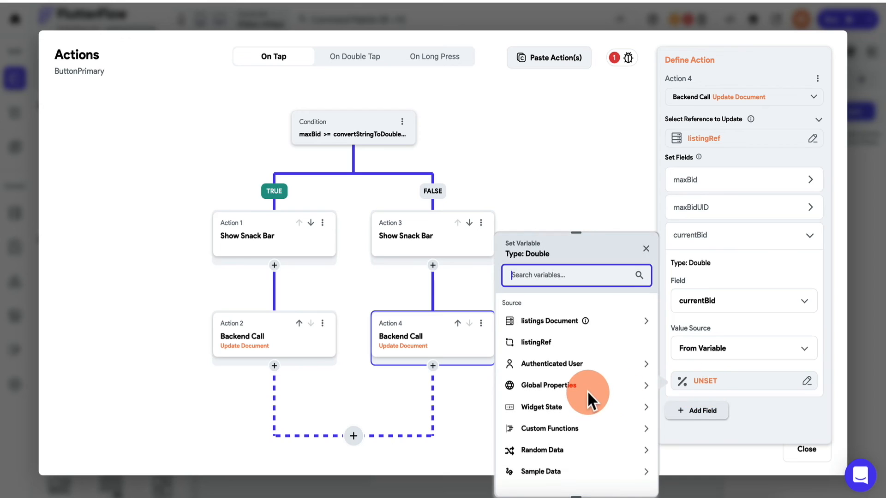
{"action": "left_click", "coordinate": [549, 429]}
{"action": "scroll", "coordinate": [549, 435], "scroll_direction": "down", "scroll_amount": 2}
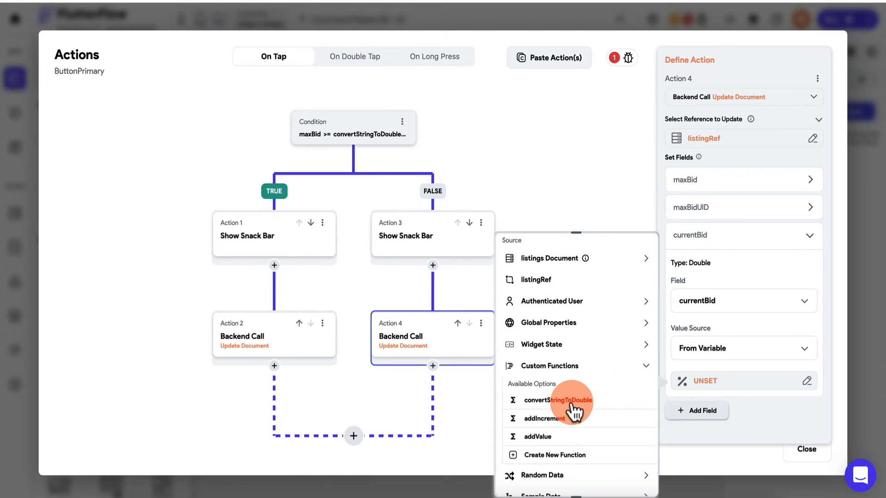
{"action": "left_click", "coordinate": [549, 437]}
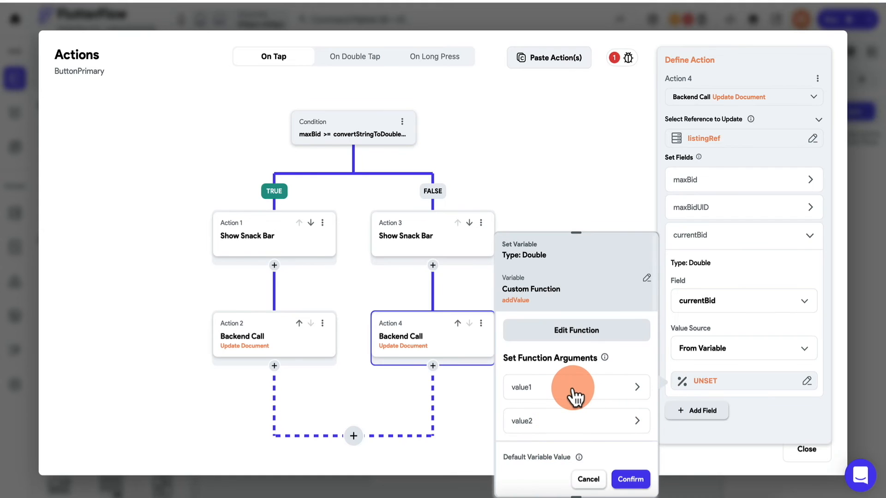
- Use the listing document's maxBid as value1, confirm, and add a fourth field
{"action": "left_click", "coordinate": [574, 392]}
{"action": "scroll", "coordinate": [572, 386], "scroll_direction": "down", "scroll_amount": 2}
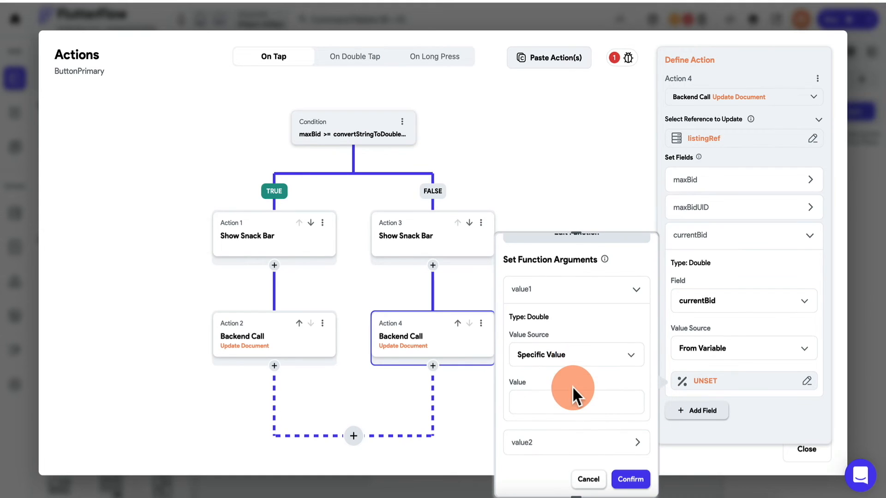
{"action": "left_click", "coordinate": [564, 363]}
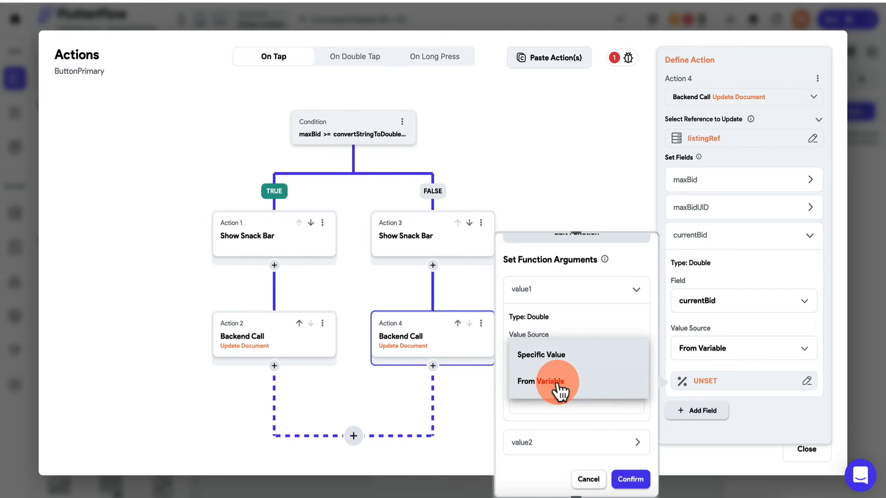
{"action": "left_click", "coordinate": [556, 390]}
{"action": "left_click", "coordinate": [551, 390]}
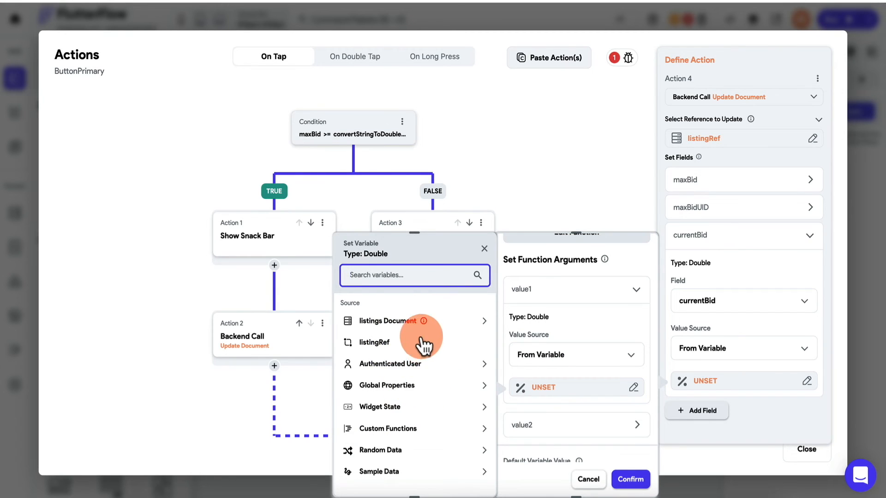
{"action": "left_click", "coordinate": [397, 321]}
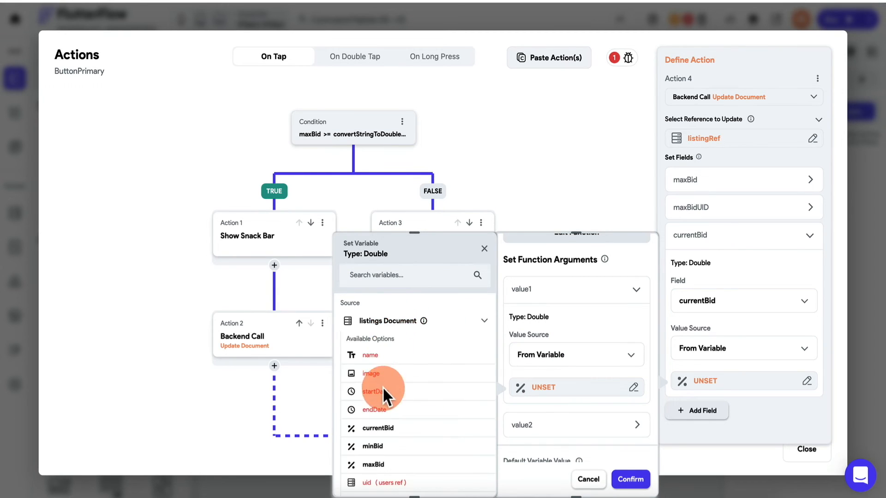
{"action": "left_click", "coordinate": [380, 465]}
{"action": "left_click", "coordinate": [554, 425]}
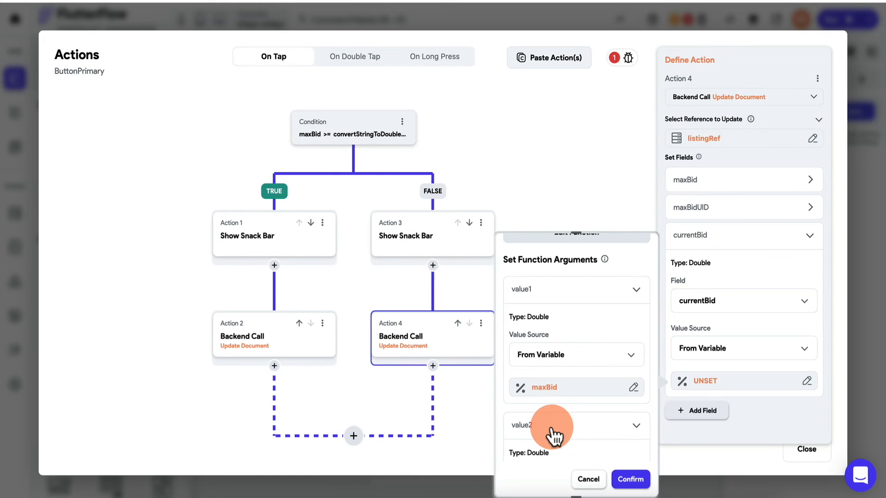
{"action": "left_click", "coordinate": [573, 390]}
{"action": "left_click", "coordinate": [719, 272]}
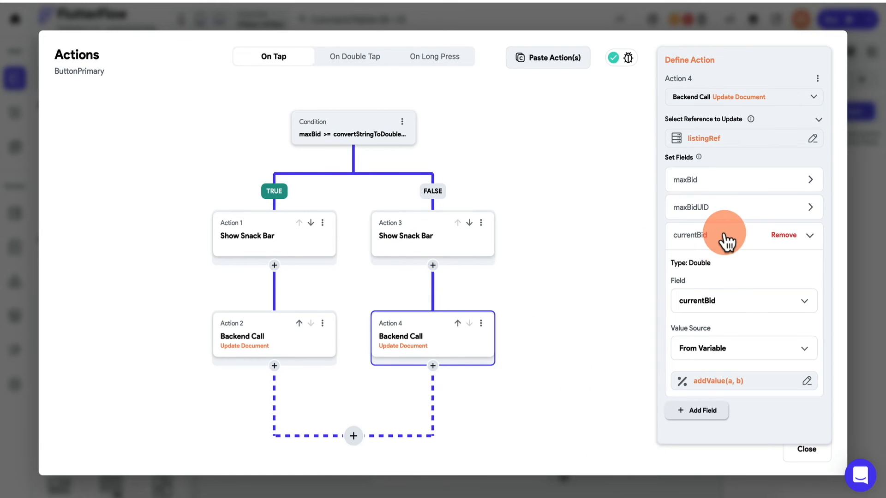
{"action": "left_click", "coordinate": [726, 241]}
{"action": "left_click", "coordinate": [701, 262]}
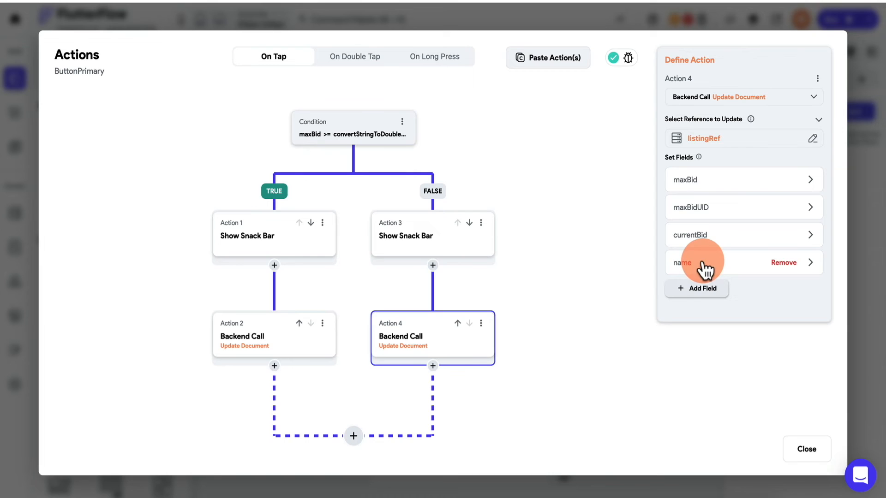
- Add a minBid field to Action 4 and compute its value with the addValue custom function
{"action": "left_click", "coordinate": [705, 270]}
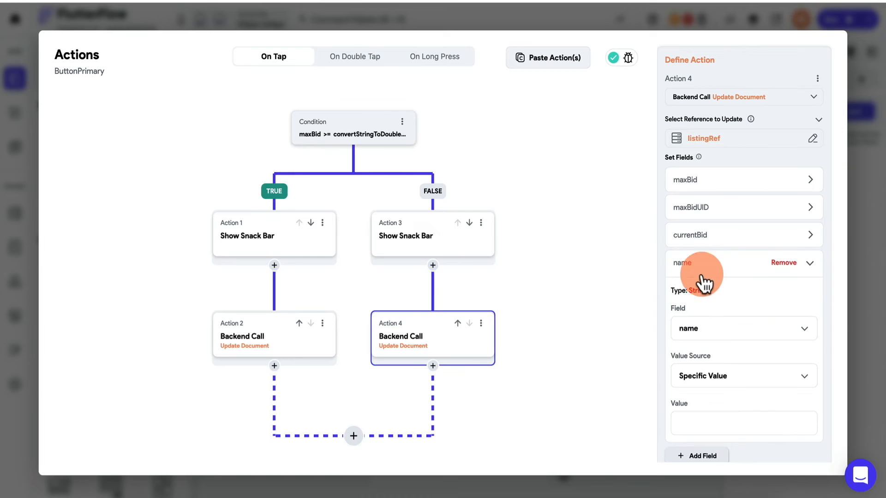
{"action": "left_click", "coordinate": [707, 339]}
{"action": "left_click", "coordinate": [700, 439]}
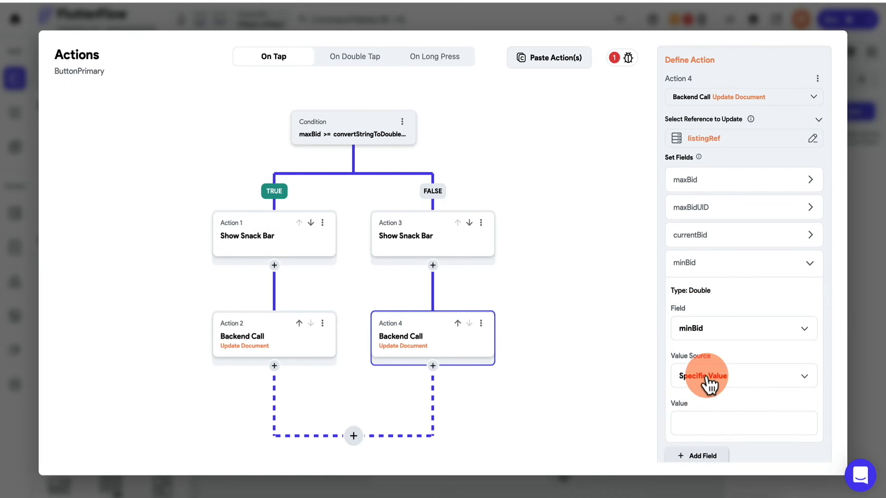
{"action": "left_click", "coordinate": [708, 383]}
{"action": "left_click", "coordinate": [706, 404]}
{"action": "left_click", "coordinate": [702, 413]}
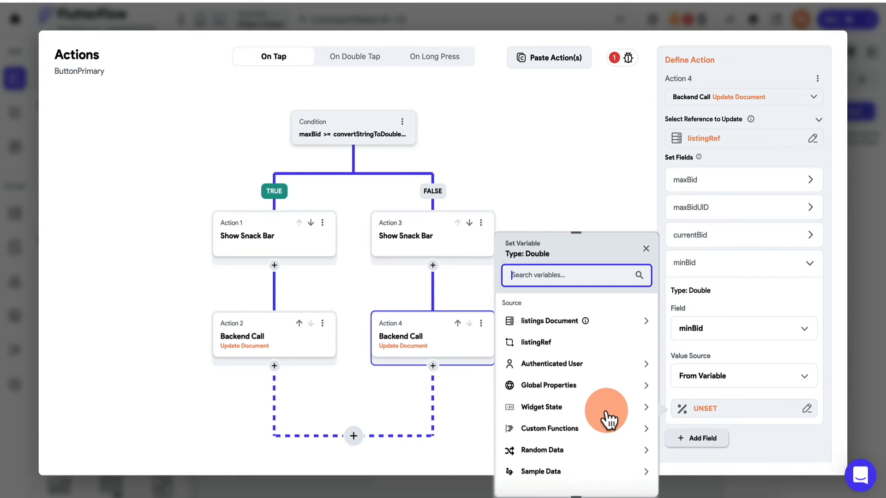
{"action": "left_click", "coordinate": [562, 430]}
{"action": "scroll", "coordinate": [570, 429], "scroll_direction": "down", "scroll_amount": 1}
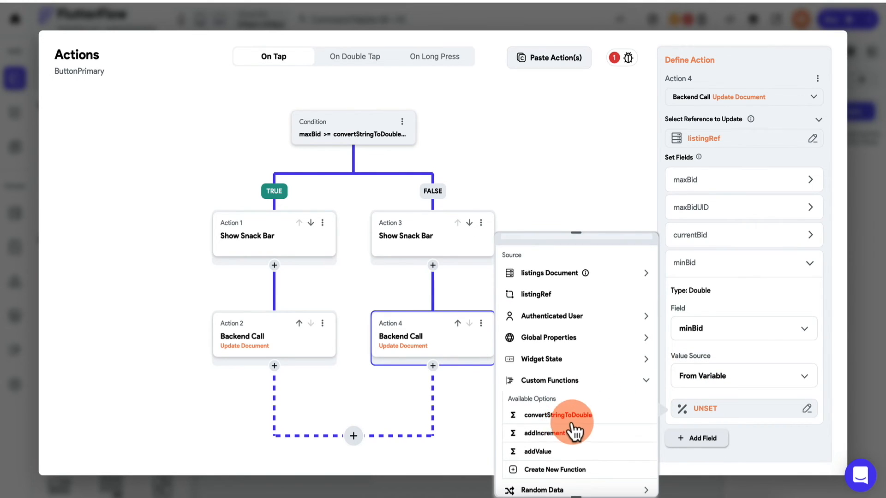
{"action": "left_click", "coordinate": [548, 453]}
- Set addValue's value1 to the listings document's maxBid and value2 to 1.0, then confirm
{"action": "left_click", "coordinate": [559, 392]}
{"action": "scroll", "coordinate": [560, 389], "scroll_direction": "down", "scroll_amount": 3}
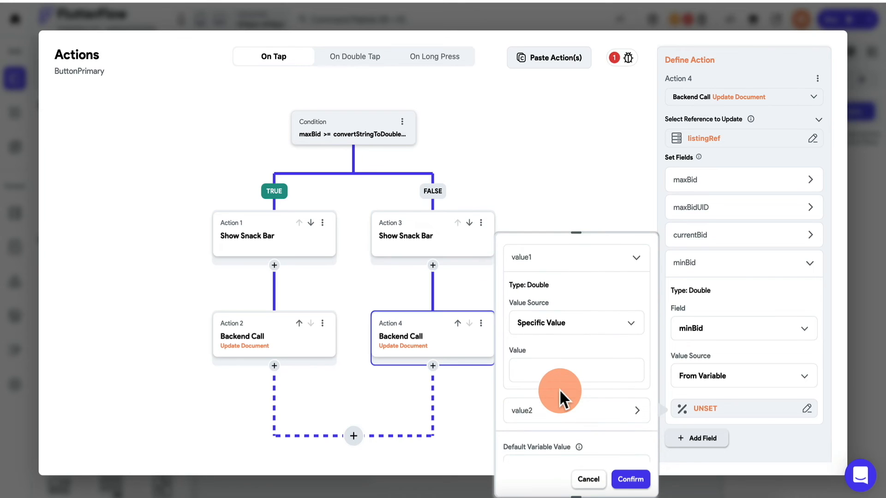
{"action": "left_click", "coordinate": [574, 340]}
{"action": "left_click", "coordinate": [563, 359]}
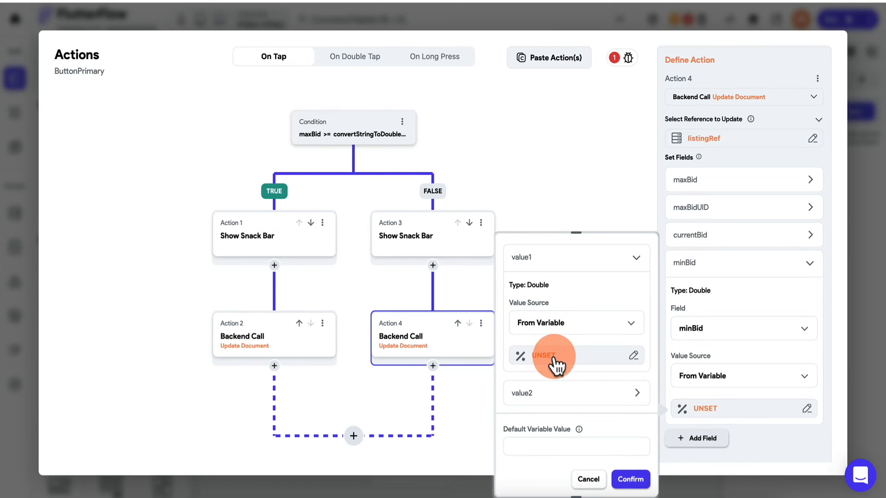
{"action": "left_click", "coordinate": [552, 356]}
{"action": "left_click", "coordinate": [401, 411]}
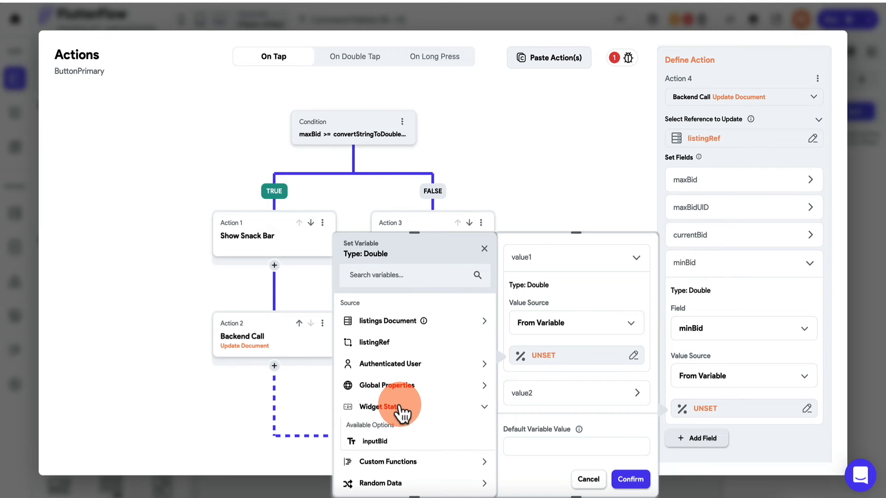
{"action": "left_click", "coordinate": [401, 411]}
{"action": "left_click", "coordinate": [405, 327]}
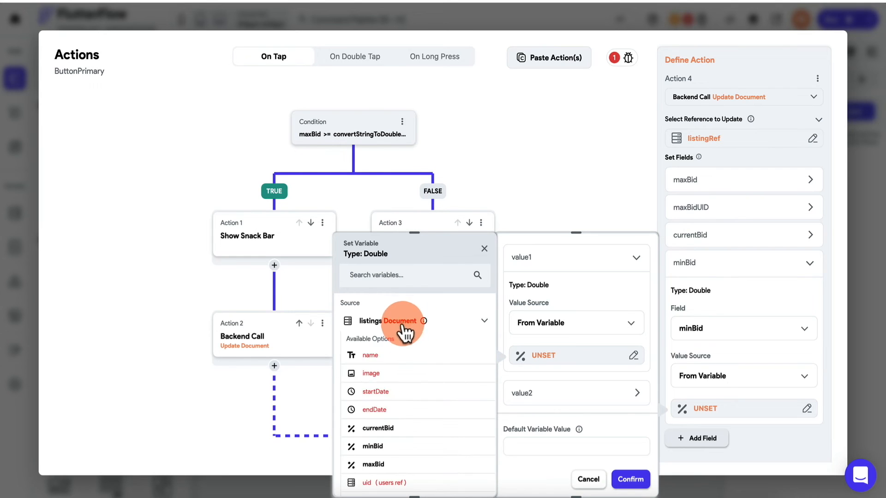
{"action": "left_click", "coordinate": [381, 468]}
{"action": "left_click", "coordinate": [554, 393]}
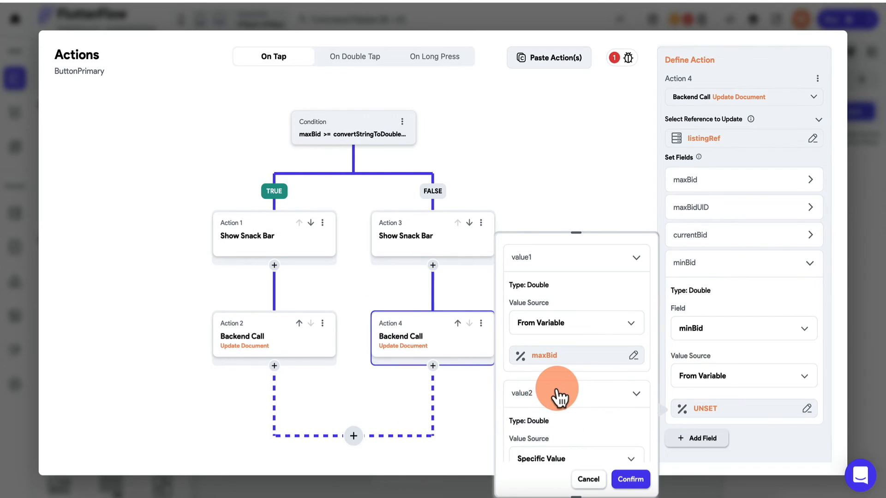
{"action": "scroll", "coordinate": [559, 400], "scroll_direction": "down", "scroll_amount": 2}
{"action": "left_click", "coordinate": [562, 407]}
{"action": "type", "text": "1."}
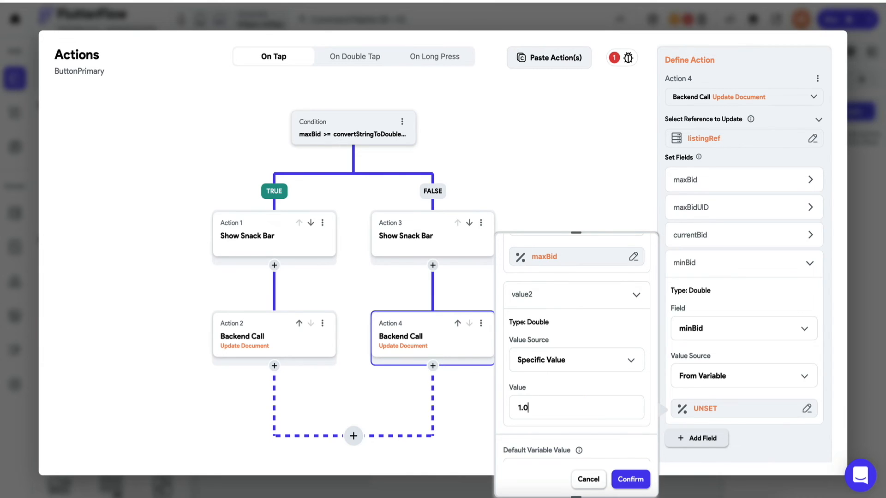
{"action": "left_click", "coordinate": [630, 480]}
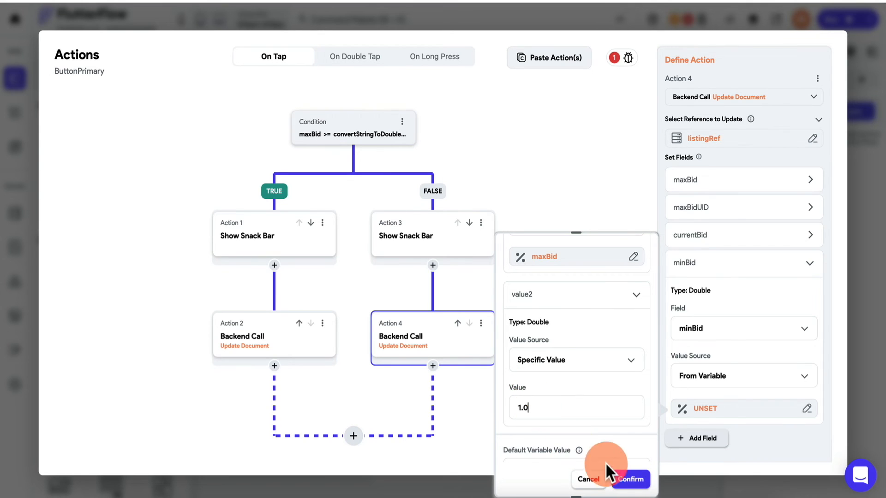
{"action": "left_click", "coordinate": [629, 480]}
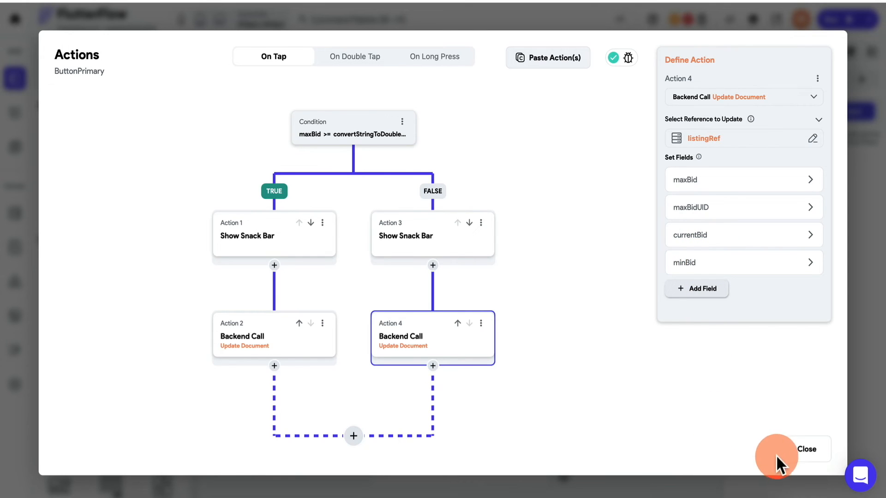
{"action": "scroll", "coordinate": [517, 402], "scroll_direction": "down", "scroll_amount": 1}
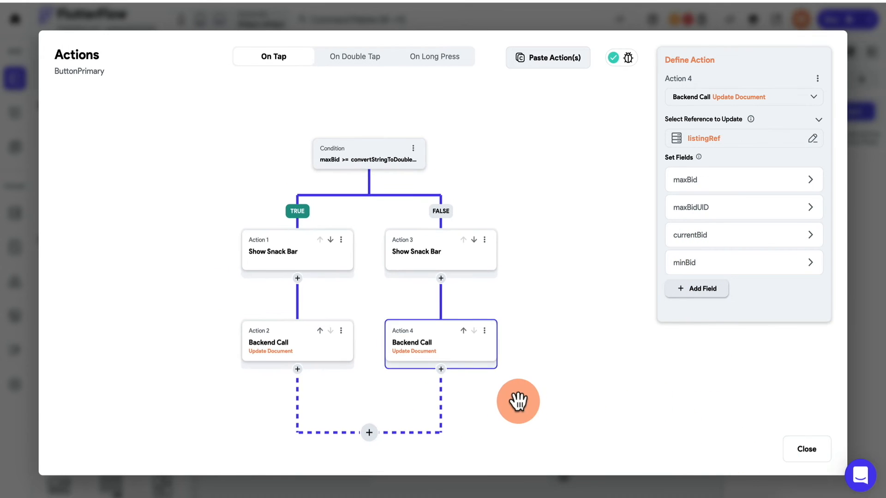
{"action": "left_click_drag", "start_coordinate": [491, 407], "coordinate": [484, 341]}
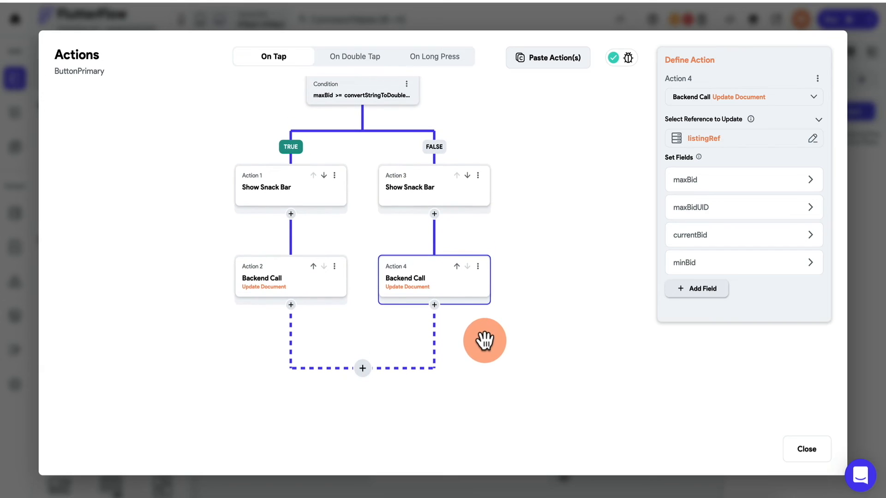
- Add a Create Document action after both branches, targeting bids and linked to listingRef
{"action": "left_click", "coordinate": [363, 368]}
{"action": "left_click", "coordinate": [364, 408]}
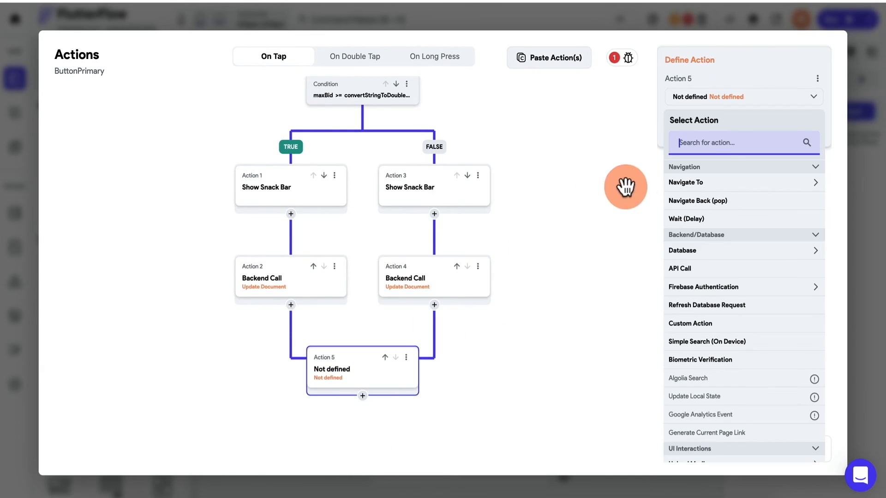
{"action": "left_click", "coordinate": [712, 253]}
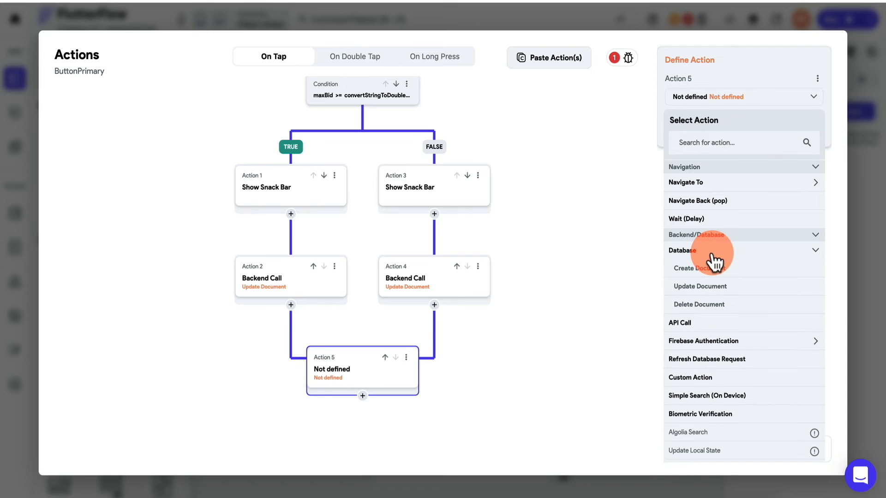
{"action": "left_click", "coordinate": [708, 268]}
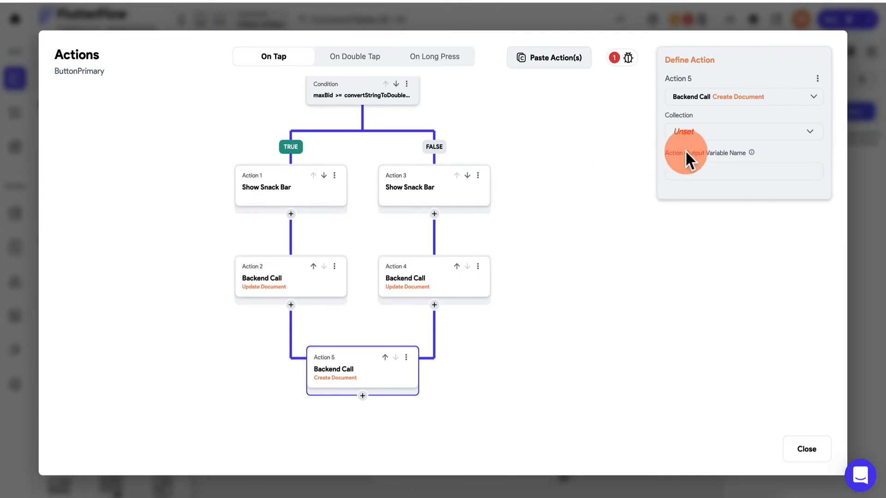
{"action": "left_click", "coordinate": [718, 134]}
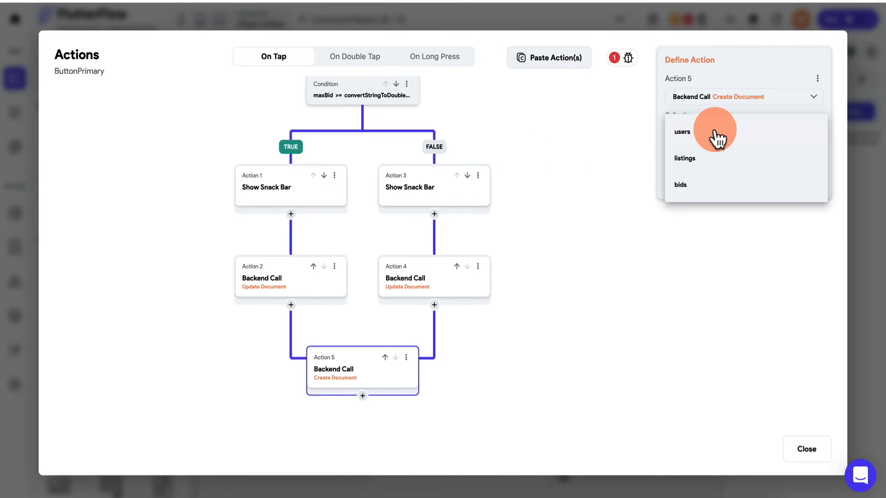
{"action": "left_click", "coordinate": [698, 192]}
{"action": "left_click", "coordinate": [728, 194]}
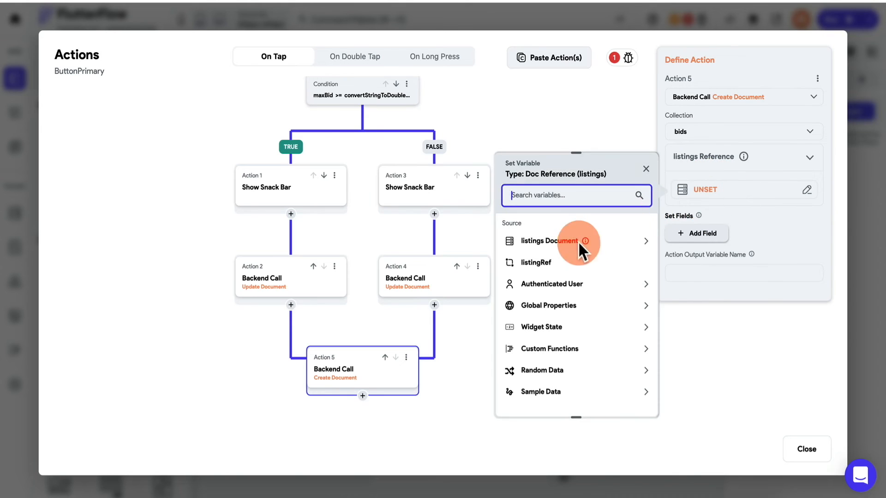
{"action": "left_click", "coordinate": [554, 262]}
- Add amount, timestamp and uid fields, setting amount to the entered inputBid
{"action": "left_click", "coordinate": [698, 234]}
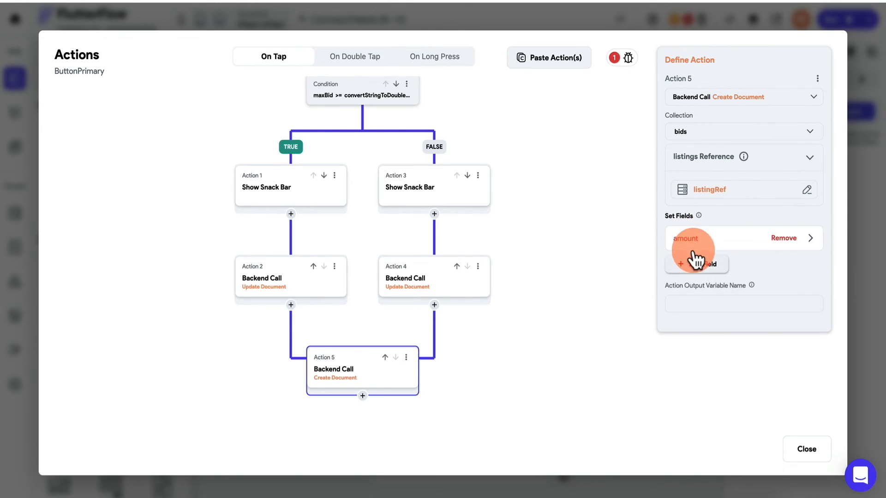
{"action": "left_click", "coordinate": [697, 261]}
{"action": "left_click", "coordinate": [697, 290]}
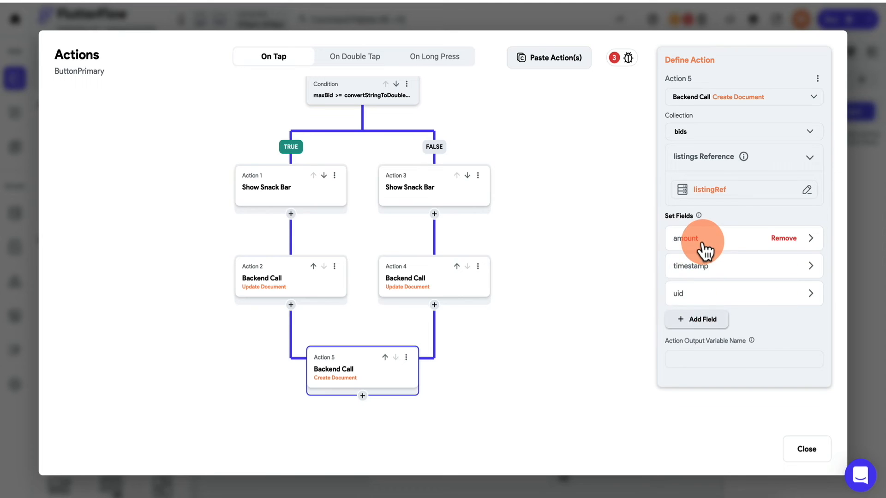
{"action": "left_click", "coordinate": [703, 244]}
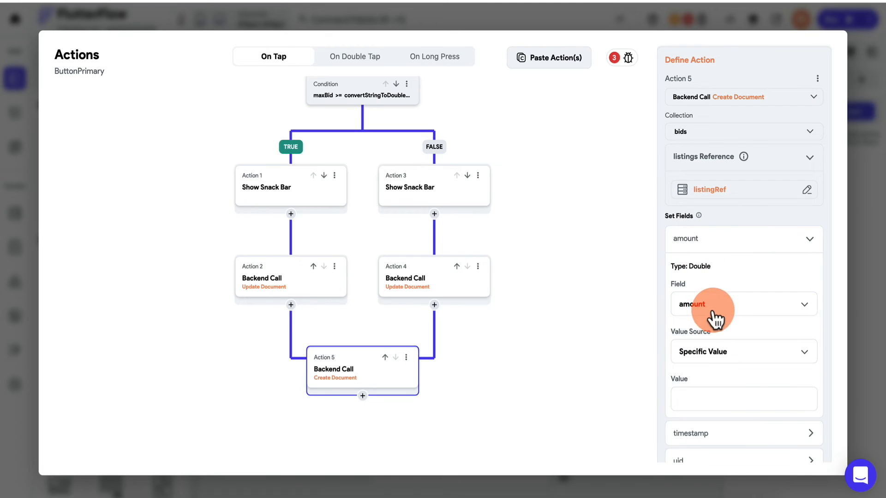
{"action": "left_click", "coordinate": [713, 356]}
{"action": "left_click", "coordinate": [708, 383]}
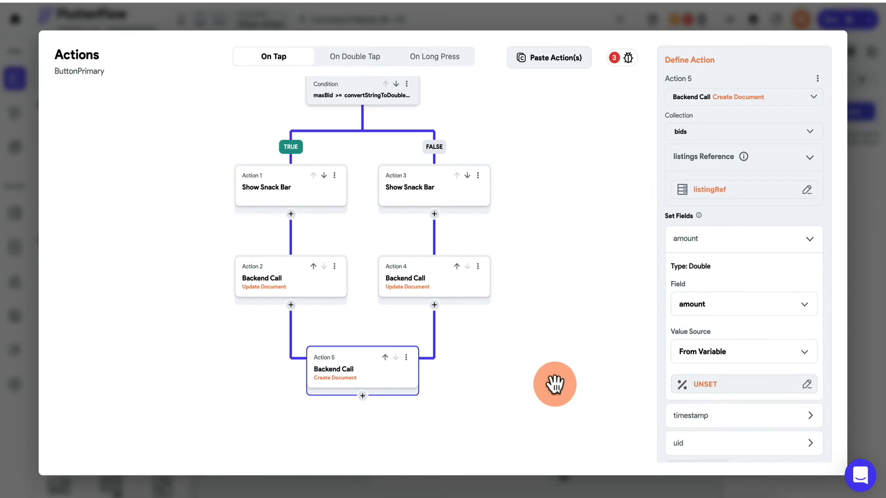
{"action": "left_click", "coordinate": [697, 390]}
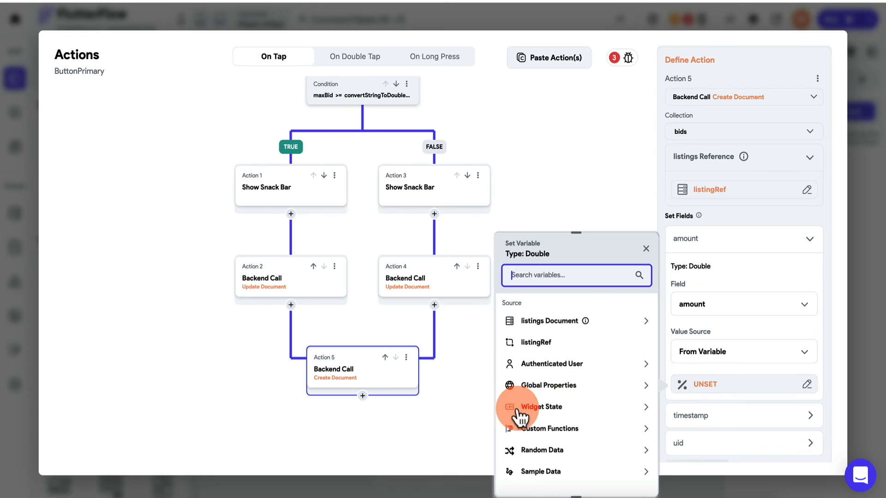
{"action": "left_click", "coordinate": [553, 407]}
{"action": "left_click", "coordinate": [551, 440]}
{"action": "scroll", "coordinate": [692, 420], "scroll_direction": "down", "scroll_amount": 2}
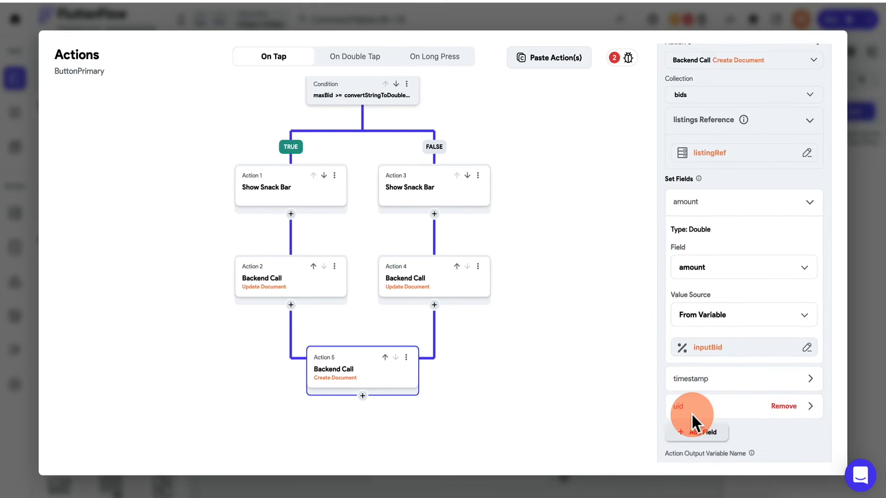
- Set timestamp to the current time and uid to the signed-in user's reference
{"action": "left_click", "coordinate": [706, 344]}
{"action": "left_click", "coordinate": [711, 442]}
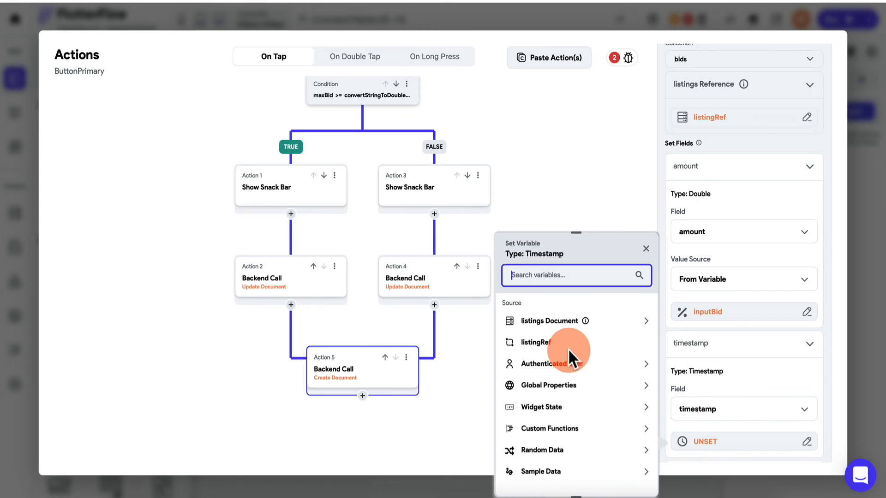
{"action": "left_click", "coordinate": [554, 389]}
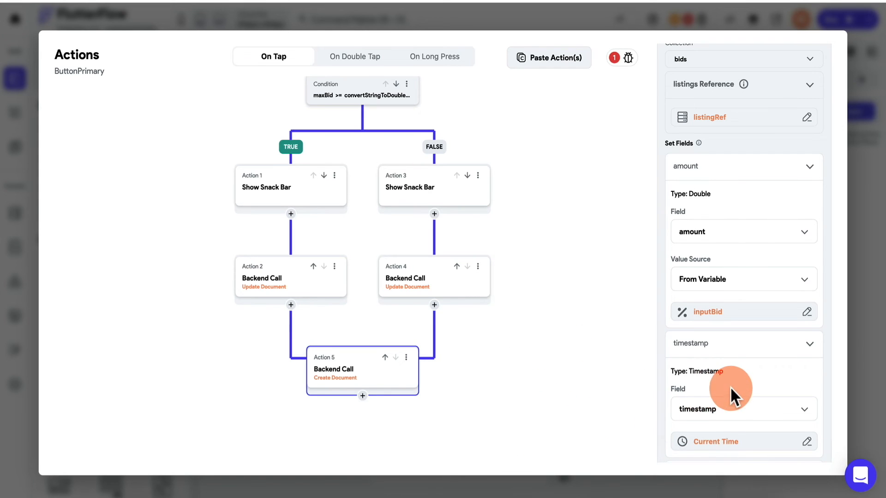
{"action": "scroll", "coordinate": [730, 386], "scroll_direction": "down", "scroll_amount": 2}
{"action": "left_click", "coordinate": [708, 372]}
{"action": "scroll", "coordinate": [701, 437], "scroll_direction": "down", "scroll_amount": 2}
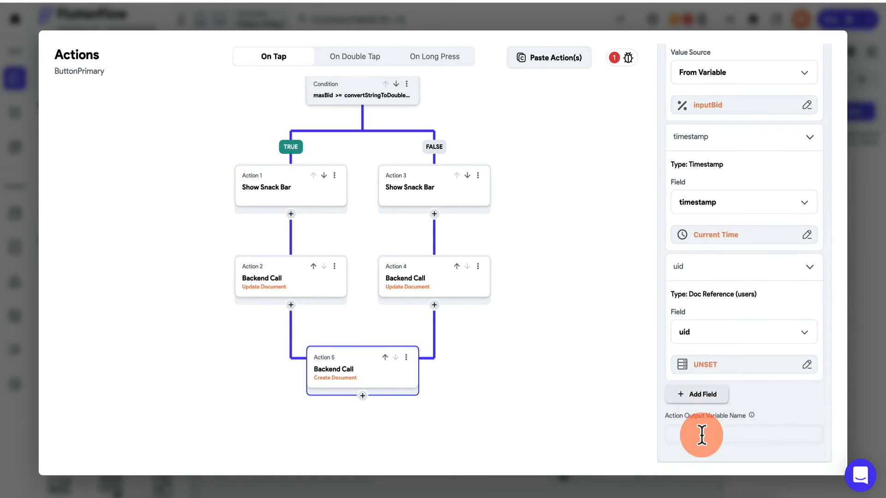
{"action": "left_click", "coordinate": [710, 365]}
{"action": "left_click", "coordinate": [563, 356]}
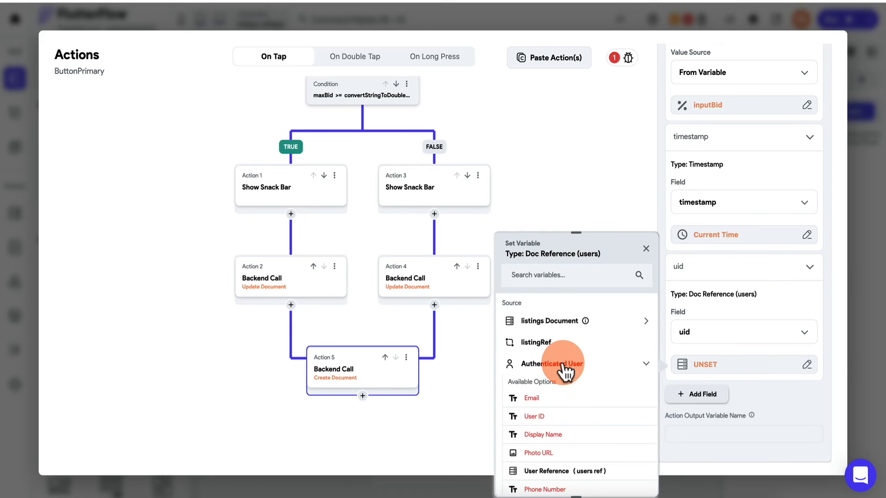
{"action": "left_click", "coordinate": [539, 465]}
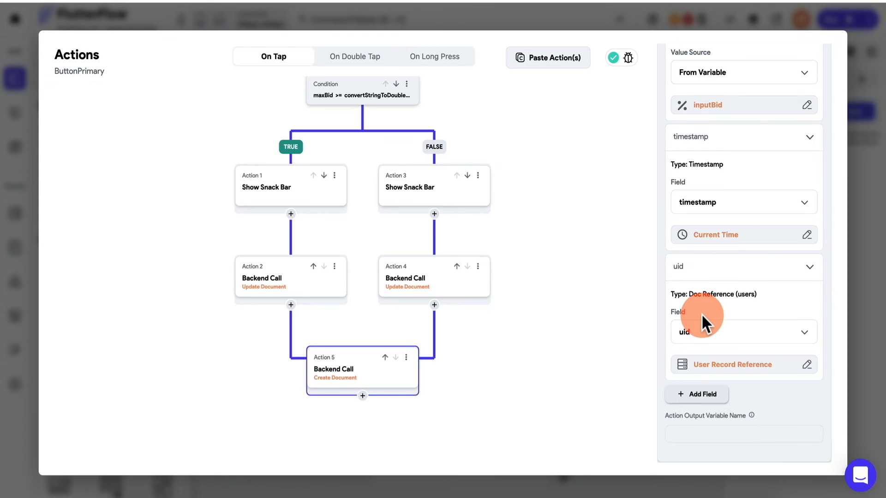
- Collapse the field settings and close the action flow editor
{"action": "left_click", "coordinate": [728, 144]}
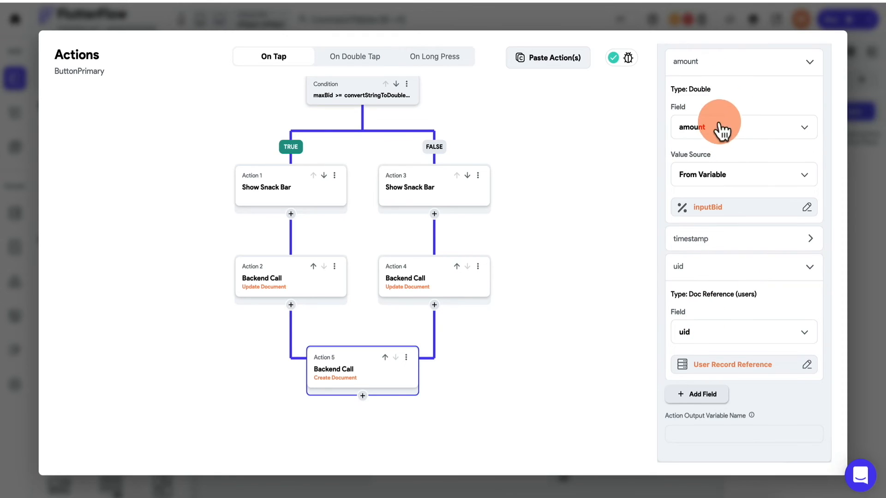
{"action": "left_click", "coordinate": [721, 69]}
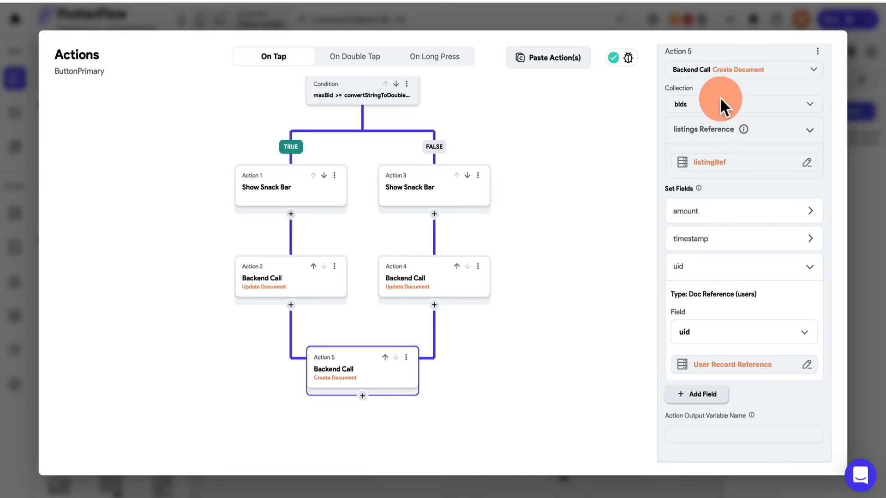
{"action": "left_click", "coordinate": [706, 293]}
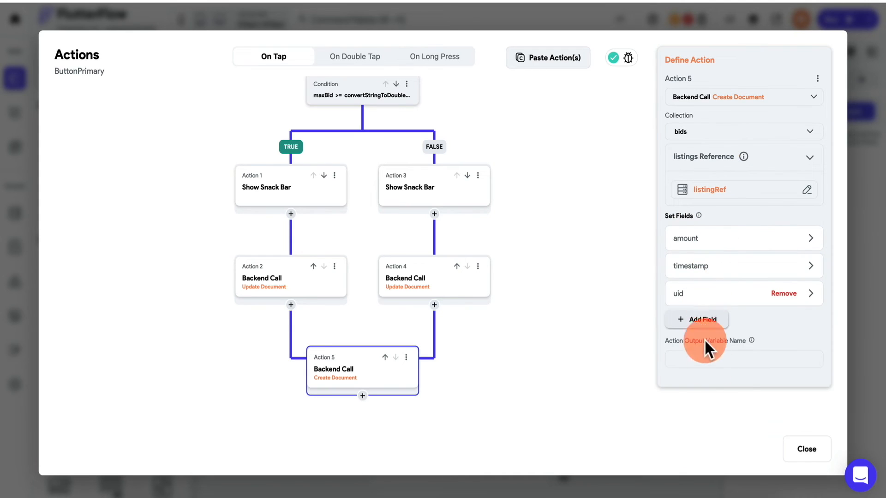
{"action": "left_click", "coordinate": [799, 450]}
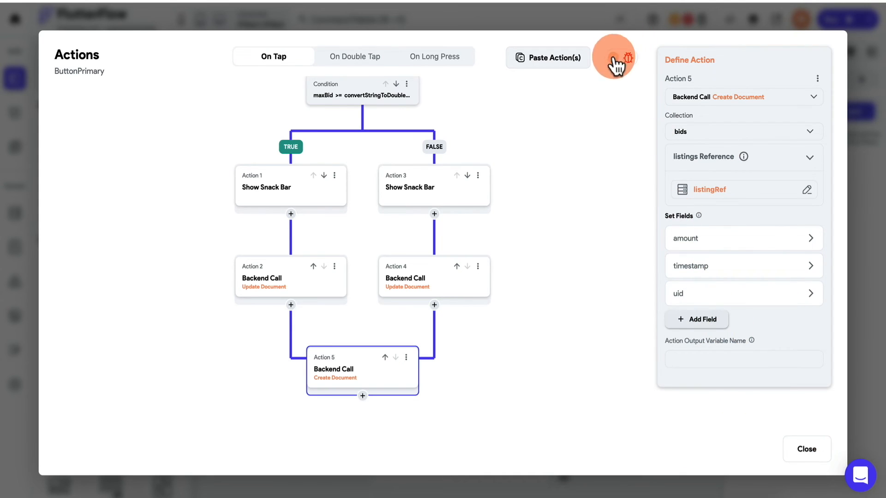
{"action": "left_click", "coordinate": [808, 452]}
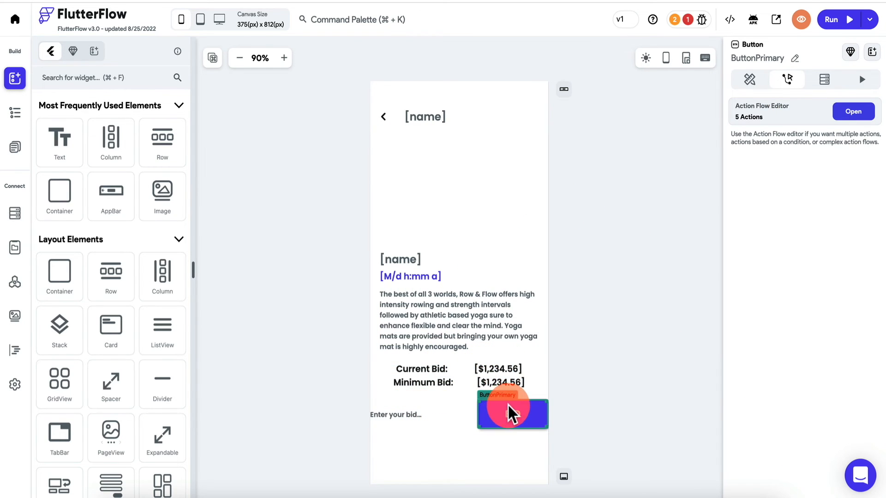
- Reopen the BID button's action flow and add a sixth action after Create Document
{"action": "left_click", "coordinate": [853, 112]}
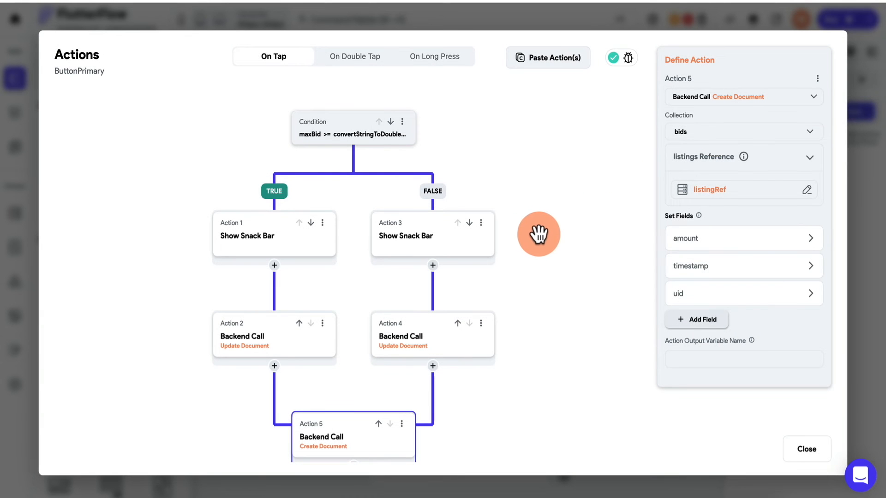
{"action": "scroll", "coordinate": [538, 234], "scroll_direction": "down", "scroll_amount": 3}
{"action": "left_click_drag", "start_coordinate": [539, 234], "coordinate": [537, 199]}
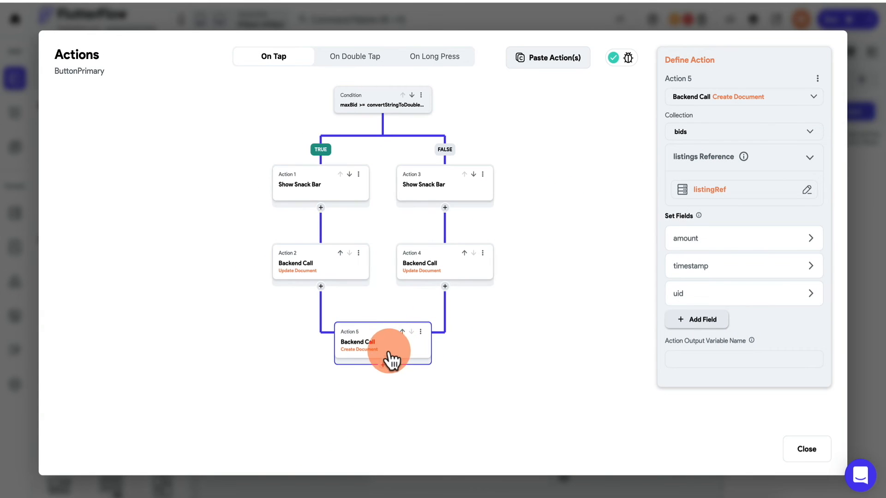
{"action": "left_click", "coordinate": [382, 365]}
{"action": "left_click", "coordinate": [382, 389]}
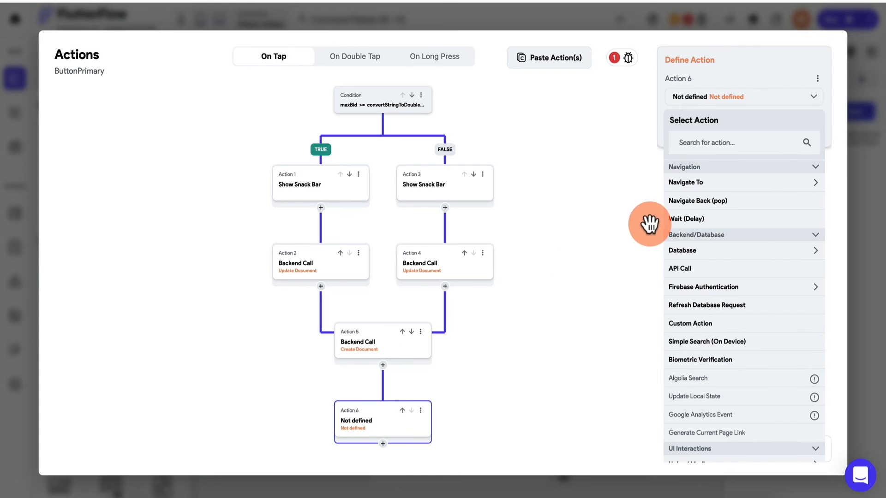
- Make it navigate to DetailPage with an instant transition, passing listingRef, then close
{"action": "left_click", "coordinate": [706, 183]}
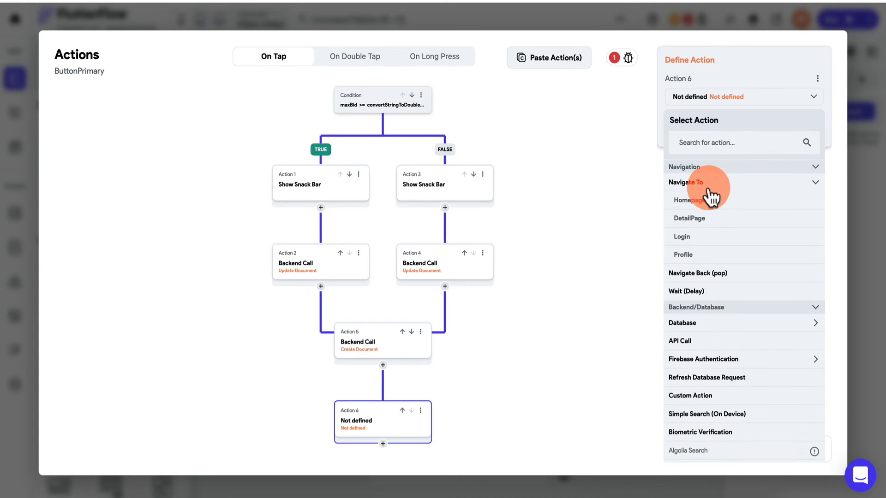
{"action": "left_click", "coordinate": [699, 219]}
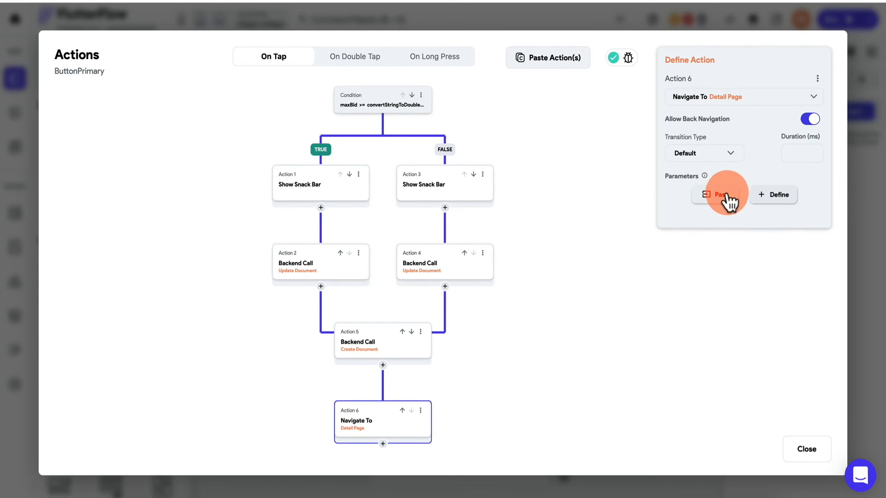
{"action": "left_click", "coordinate": [716, 157]}
{"action": "left_click", "coordinate": [694, 180]}
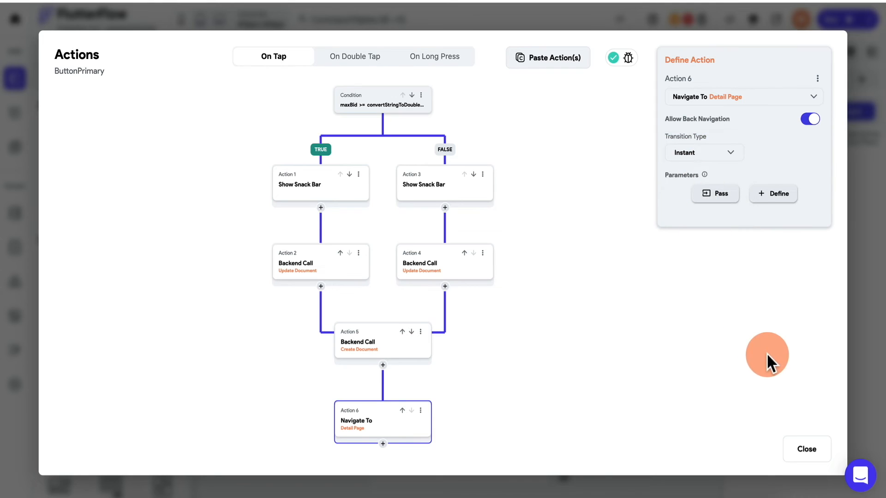
{"action": "left_click", "coordinate": [720, 195]}
{"action": "left_click", "coordinate": [706, 198]}
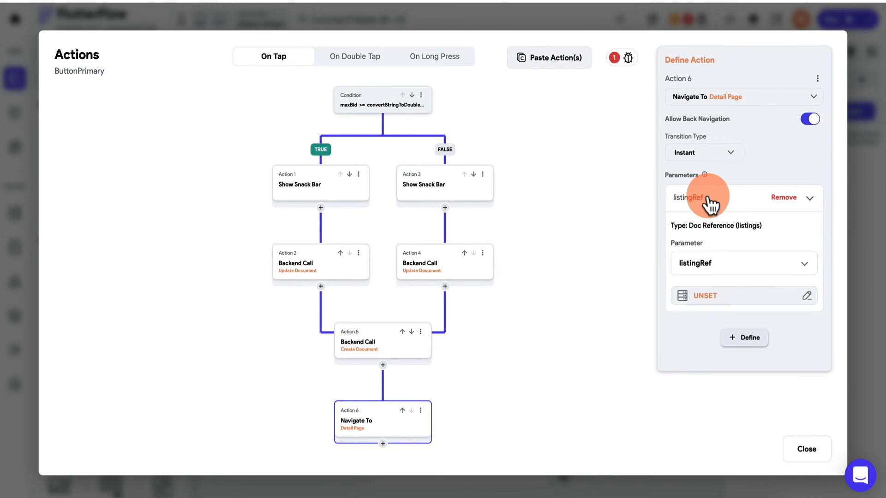
{"action": "left_click", "coordinate": [723, 296]}
{"action": "left_click", "coordinate": [537, 344]}
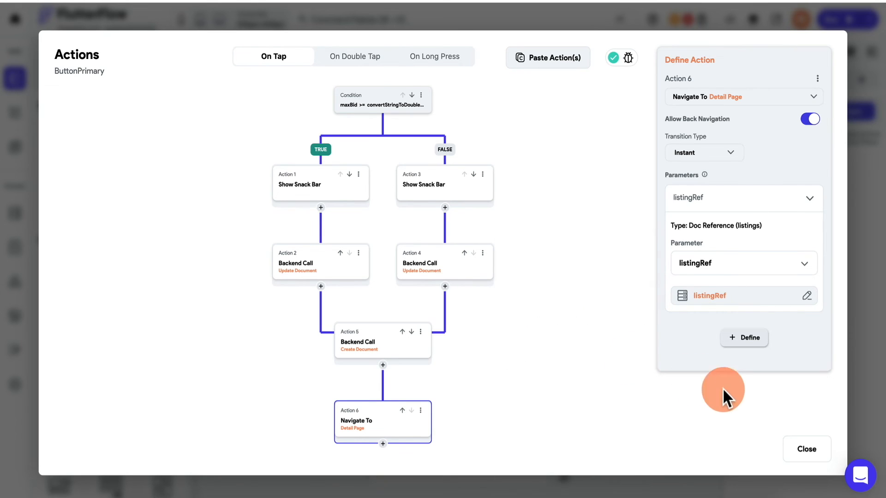
{"action": "left_click", "coordinate": [806, 455]}
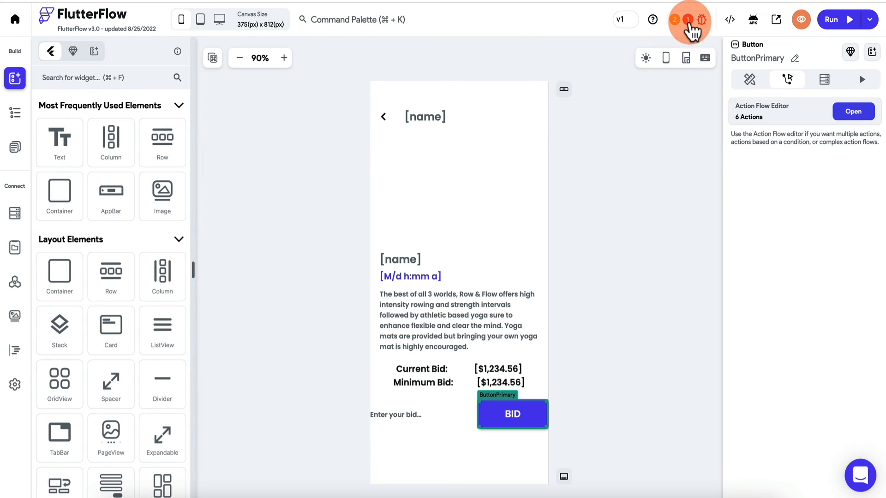
{"action": "left_click", "coordinate": [689, 22]}
- Delete the failing addIncrement custom function, recheck errors, and return to the UI Builder
{"action": "left_click", "coordinate": [625, 108]}
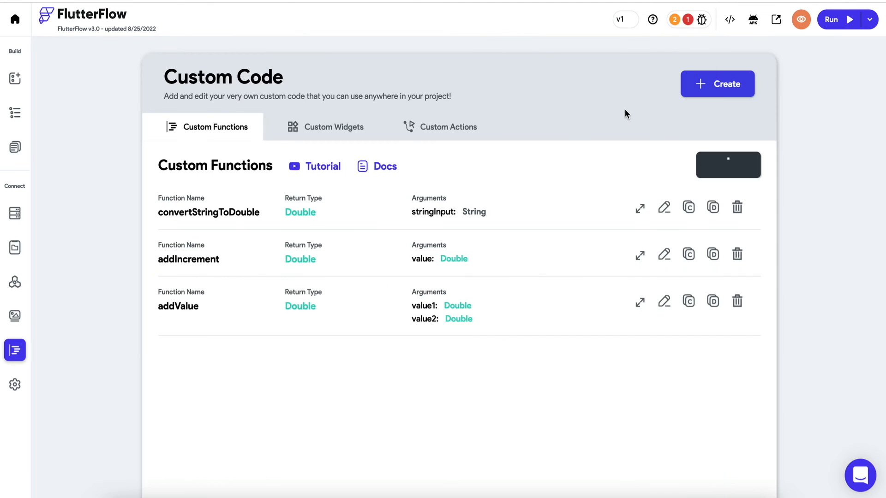
{"action": "left_click", "coordinate": [737, 254]}
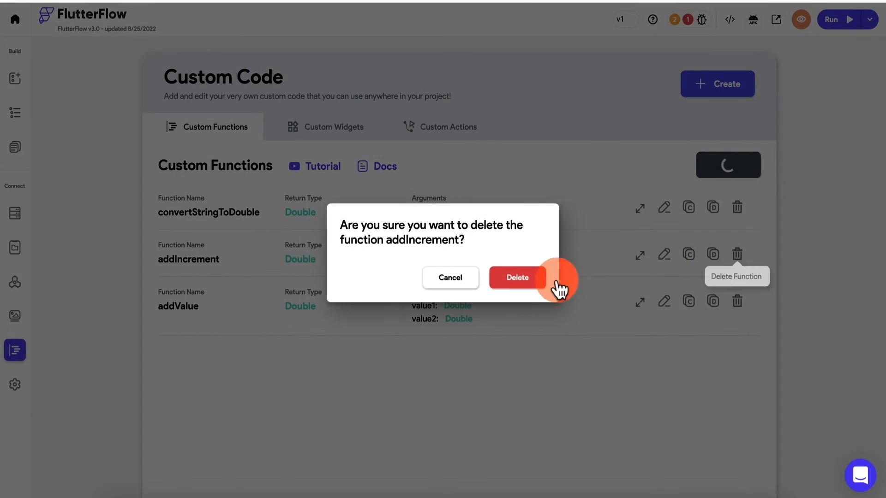
{"action": "left_click", "coordinate": [519, 278]}
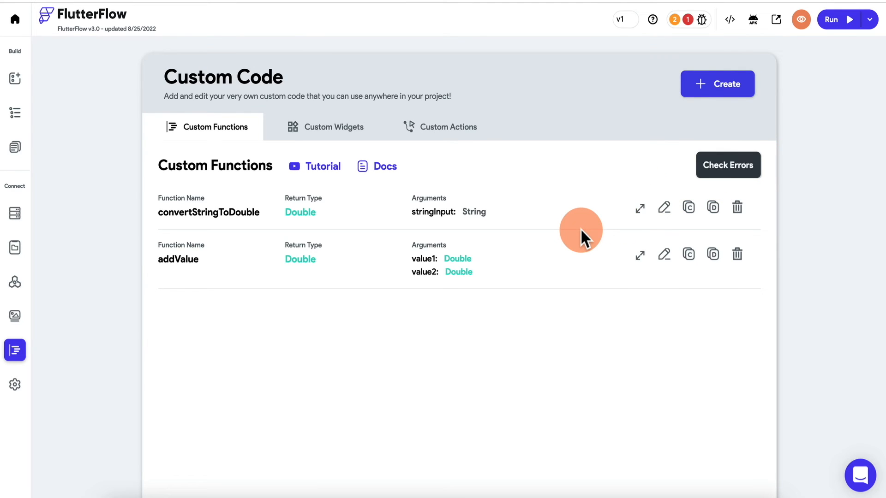
{"action": "left_click", "coordinate": [732, 174]}
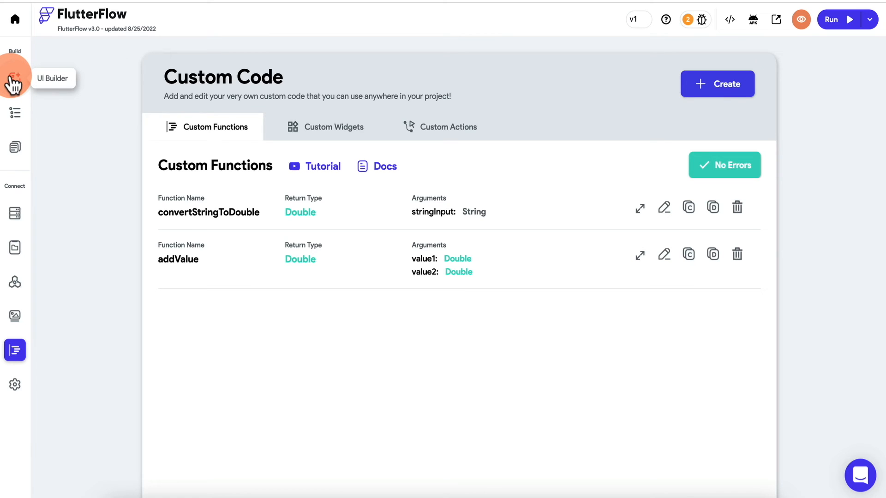
{"action": "left_click", "coordinate": [14, 83]}
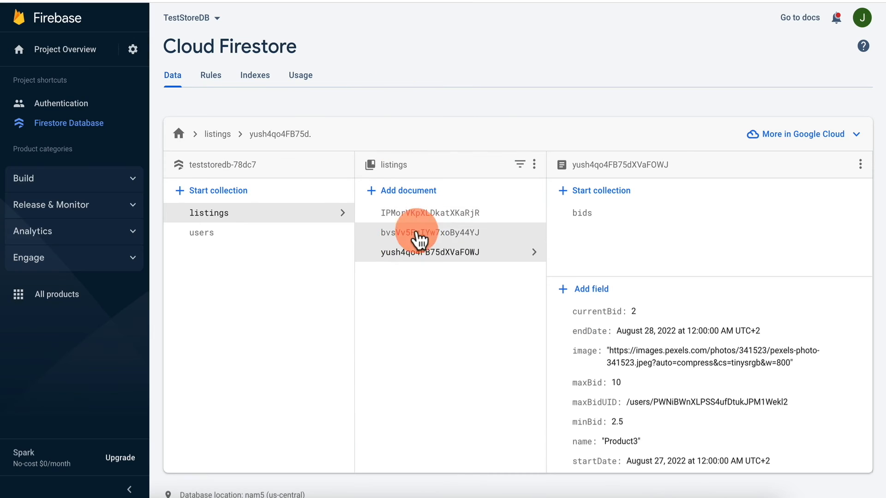
- Browse the Product1, Product2 and Product3 listing documents, ending on Product1 (currentBid 10, maxBid 10.5)
{"action": "left_click", "coordinate": [433, 217]}
{"action": "left_click", "coordinate": [433, 217]}
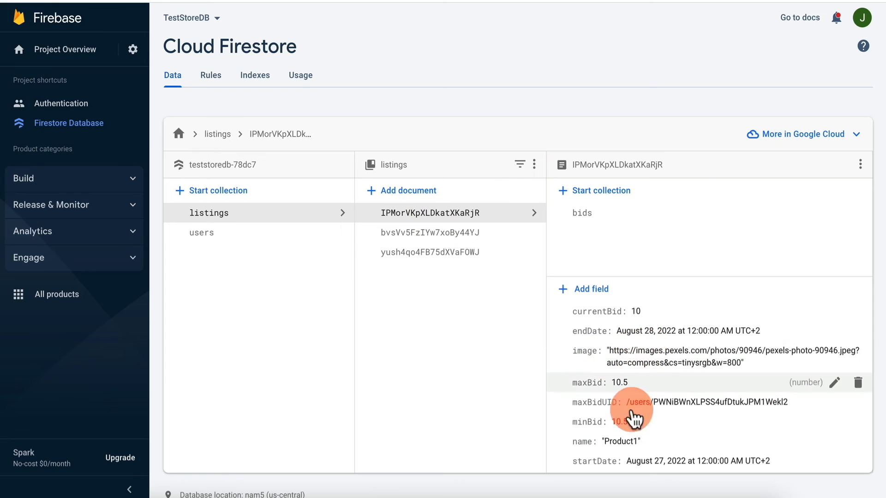
{"action": "left_click", "coordinate": [474, 237]}
{"action": "left_click", "coordinate": [469, 261]}
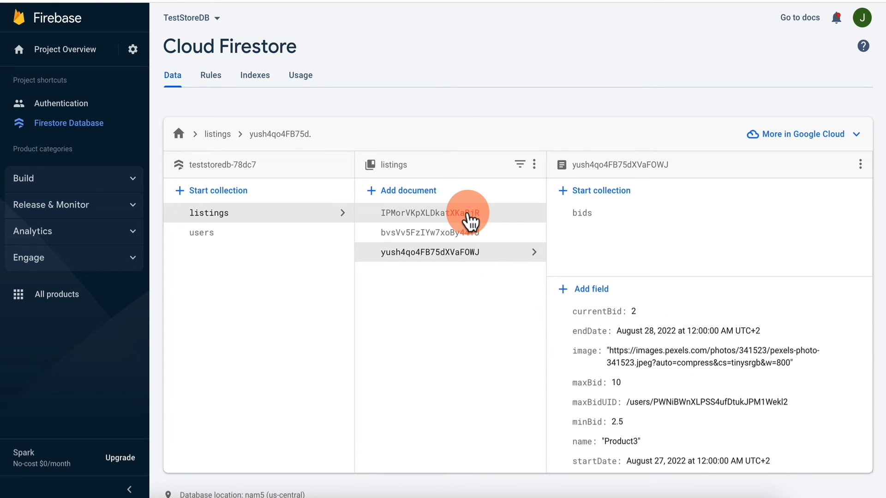
{"action": "left_click", "coordinate": [468, 213]}
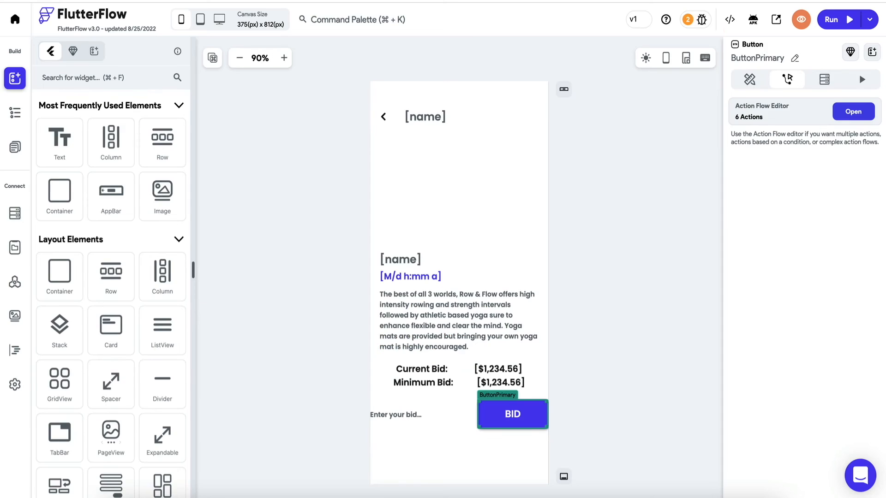
- Launch the app in Test Mode and open Product1's detail page
{"action": "left_click", "coordinate": [869, 20]}
{"action": "left_click", "coordinate": [847, 60]}
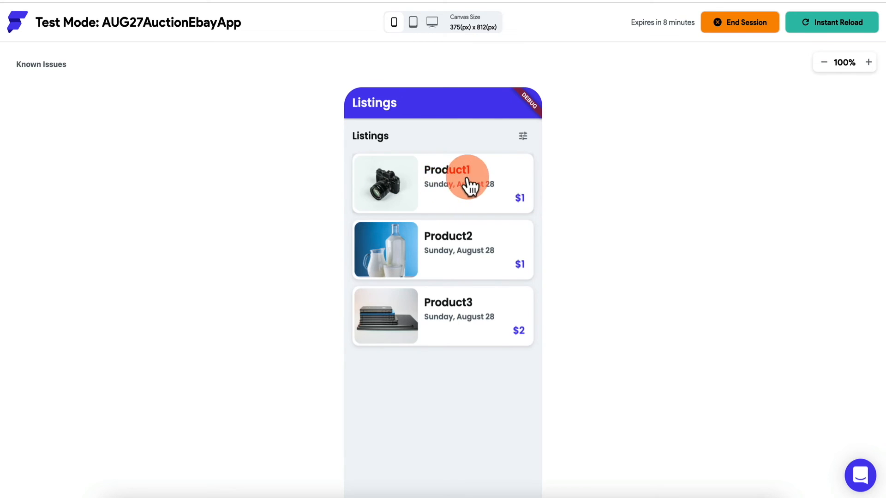
{"action": "left_click", "coordinate": [409, 180]}
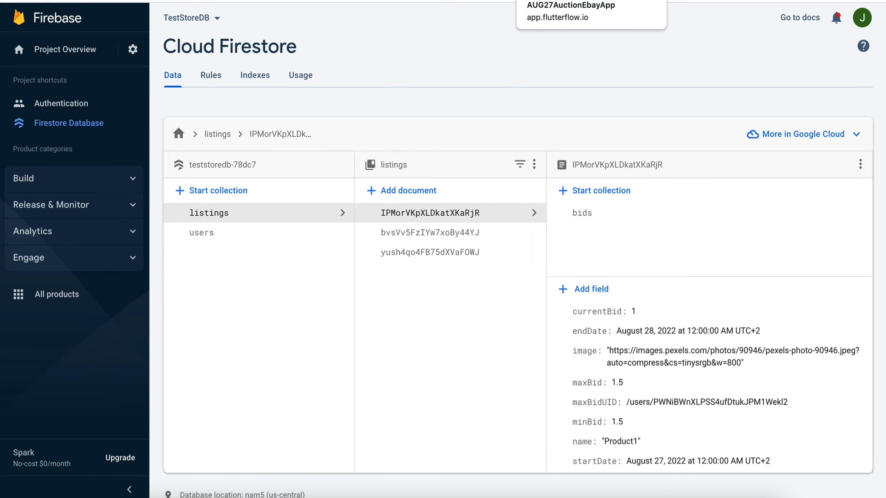
- Switch back to the test app and focus Product1's bid field
{"action": "left_click", "coordinate": [553, 1]}
{"action": "left_click", "coordinate": [402, 436]}
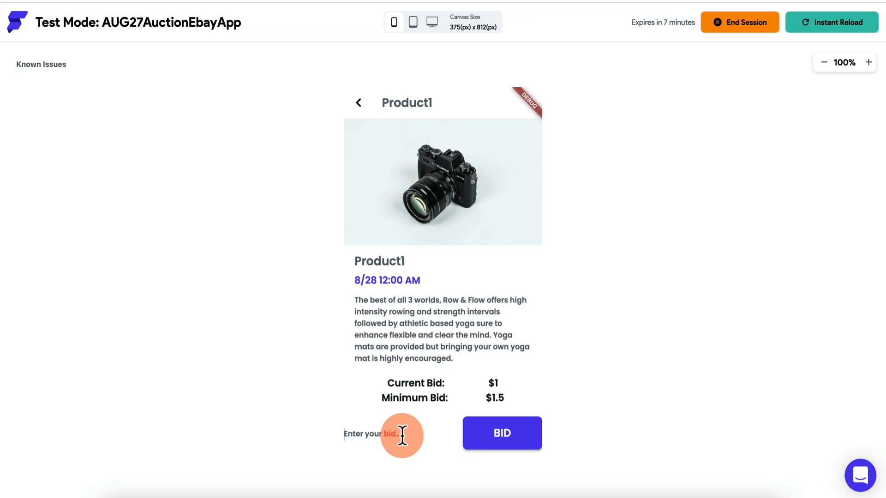
- Bid 20 on Product1, then go back to the Listings page
{"action": "type", "text": "20"}
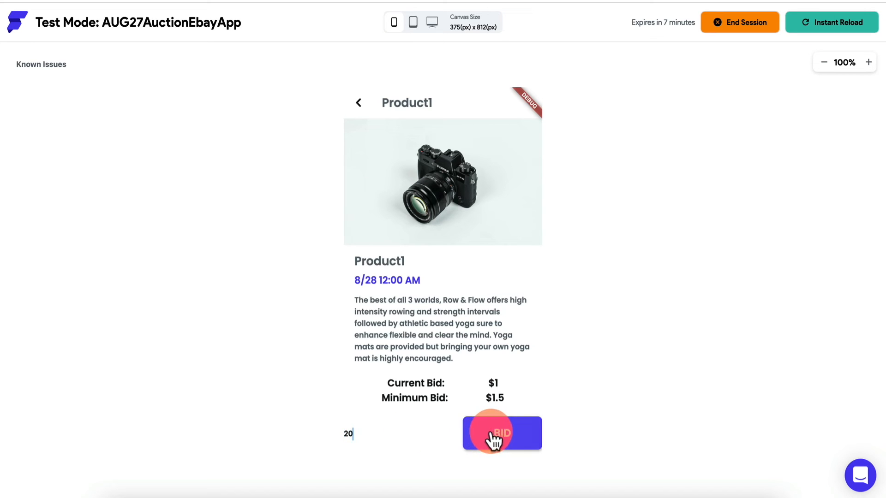
{"action": "double_click", "coordinate": [436, 431]}
{"action": "left_click", "coordinate": [499, 433]}
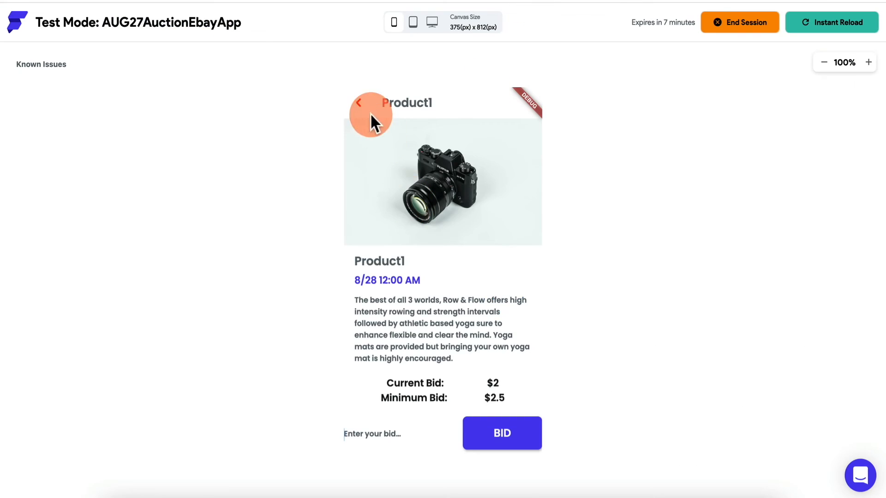
{"action": "left_click", "coordinate": [370, 113]}
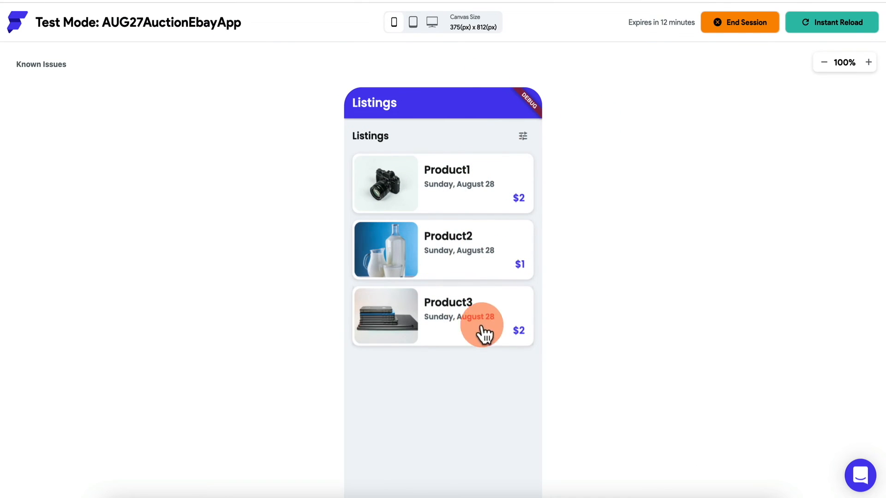
- Open Product3 and place a bid of 25 on it
{"action": "left_click", "coordinate": [463, 323]}
{"action": "left_click", "coordinate": [497, 398]}
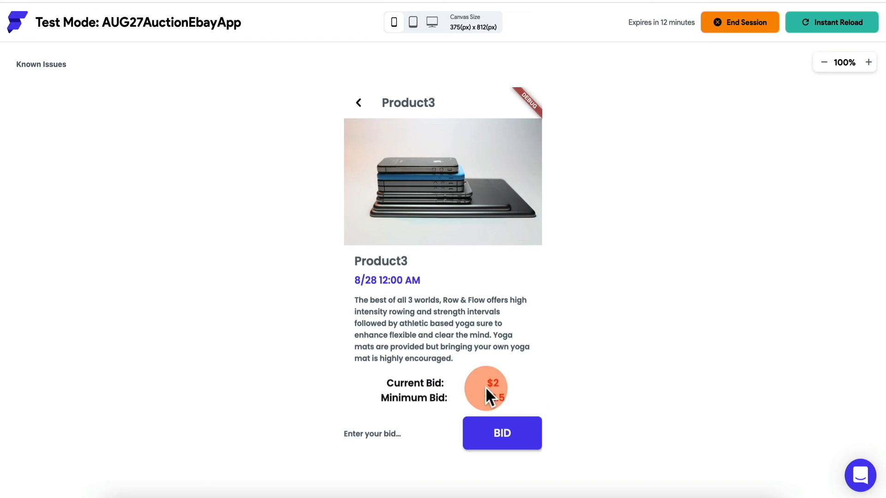
{"action": "left_click", "coordinate": [405, 436]}
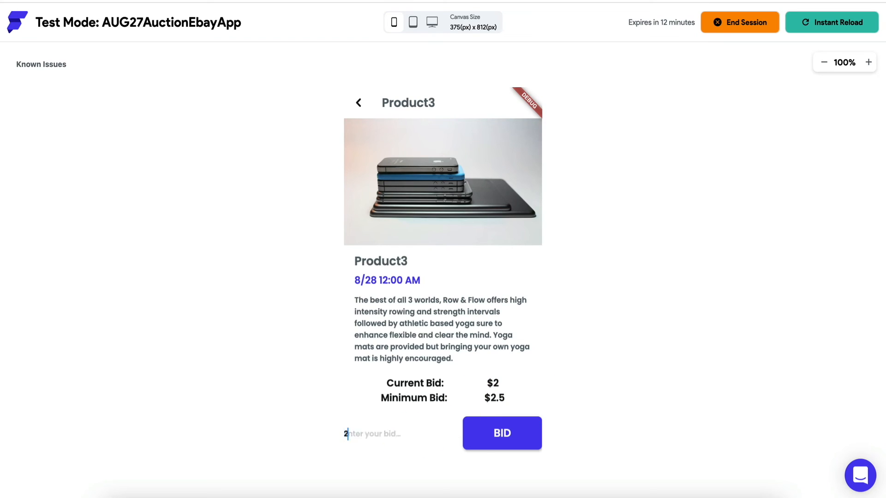
{"action": "type", "text": "25"}
{"action": "left_click", "coordinate": [490, 444]}
{"action": "left_click", "coordinate": [499, 390]}
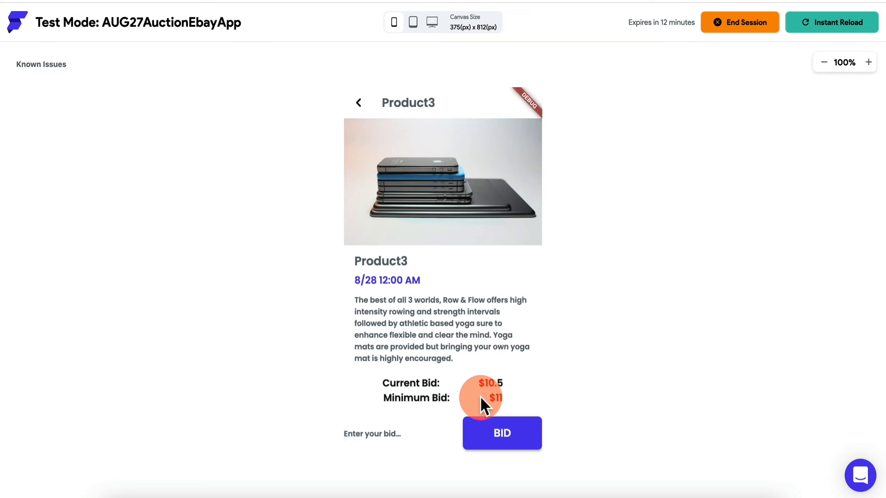
{"action": "scroll", "coordinate": [591, 358], "scroll_direction": "down", "scroll_amount": 2}
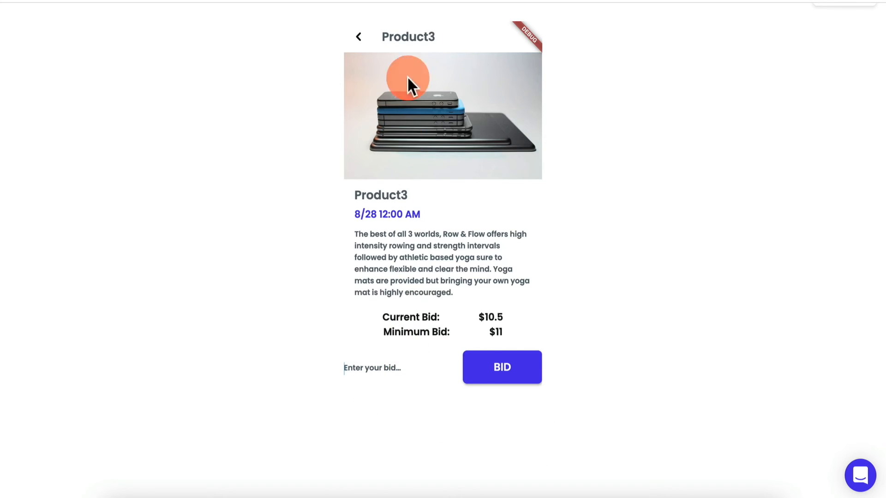
- Place a 50 bid on Product2, return to Listings, and open the profile page
{"action": "left_click", "coordinate": [359, 43]}
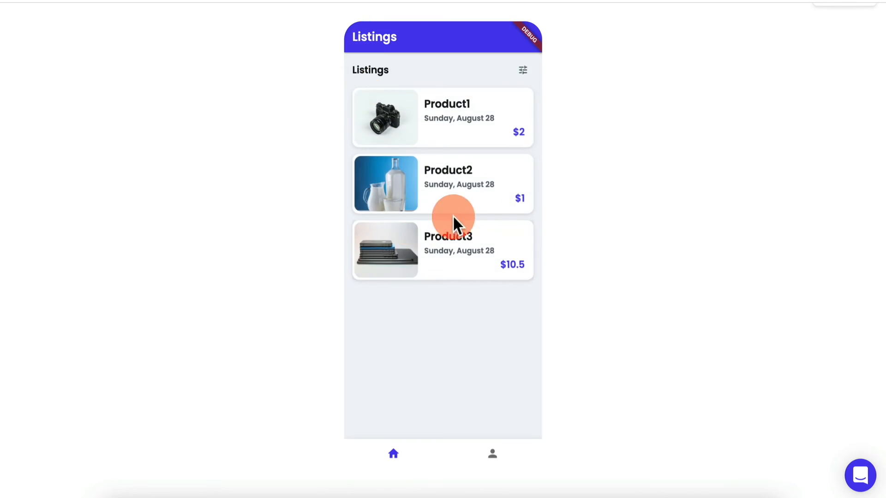
{"action": "left_click", "coordinate": [484, 191]}
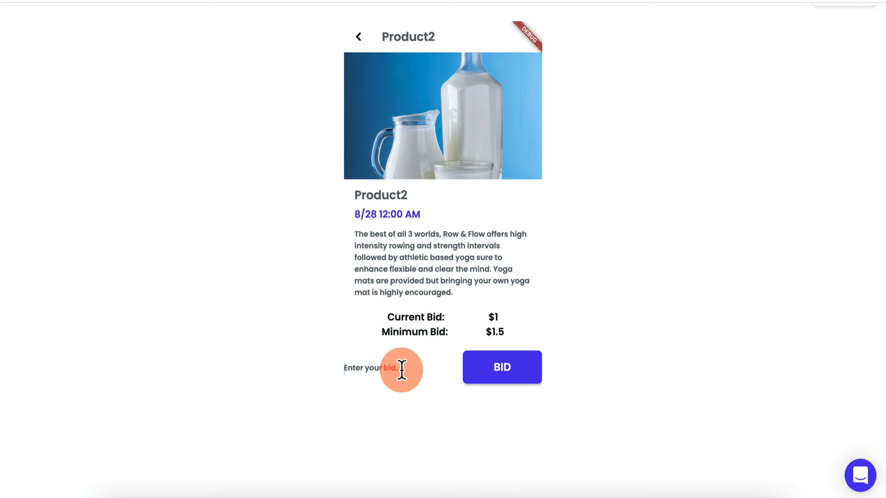
{"action": "type", "text": "50"}
{"action": "left_click", "coordinate": [480, 369]}
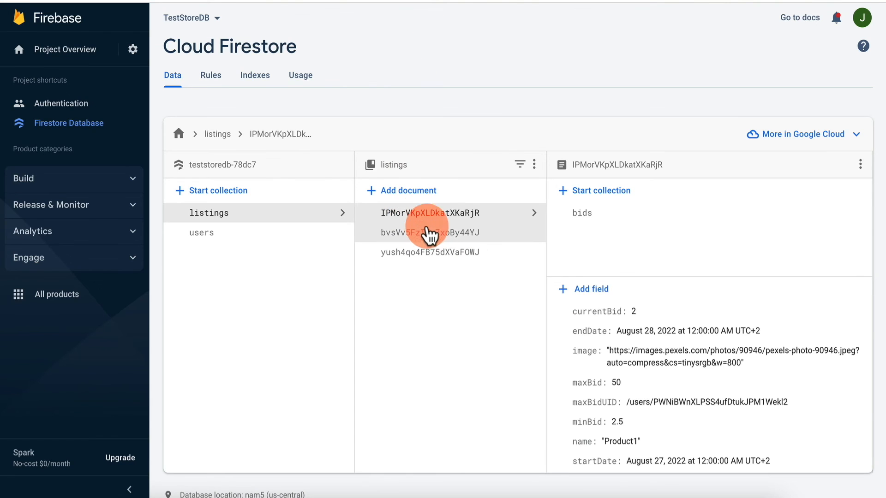
{"action": "left_click", "coordinate": [430, 235]}
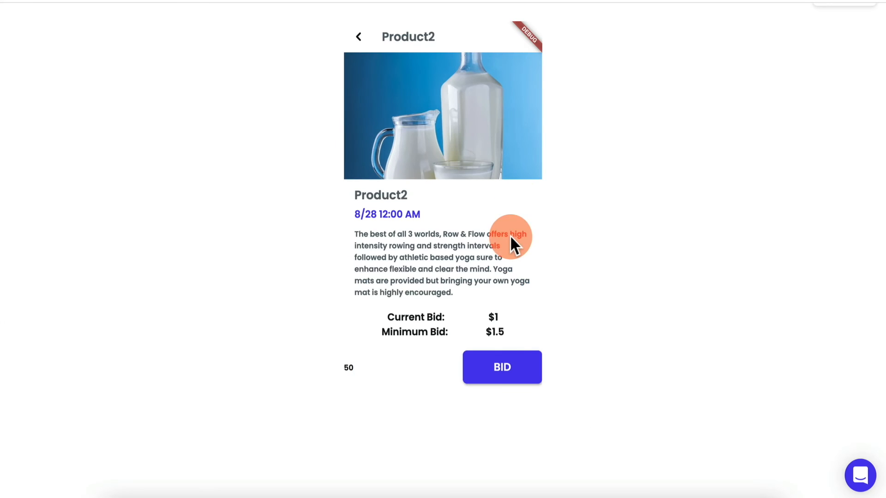
{"action": "left_click", "coordinate": [507, 371]}
{"action": "left_click", "coordinate": [378, 453]}
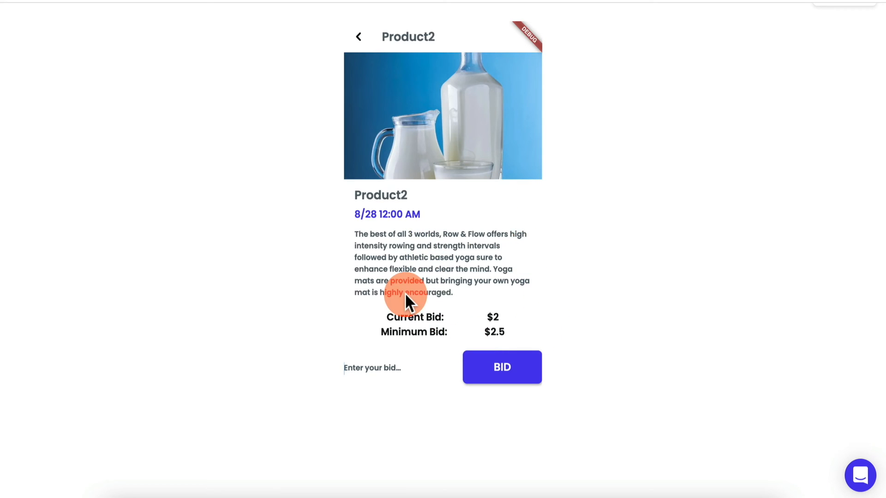
{"action": "left_click", "coordinate": [359, 38]}
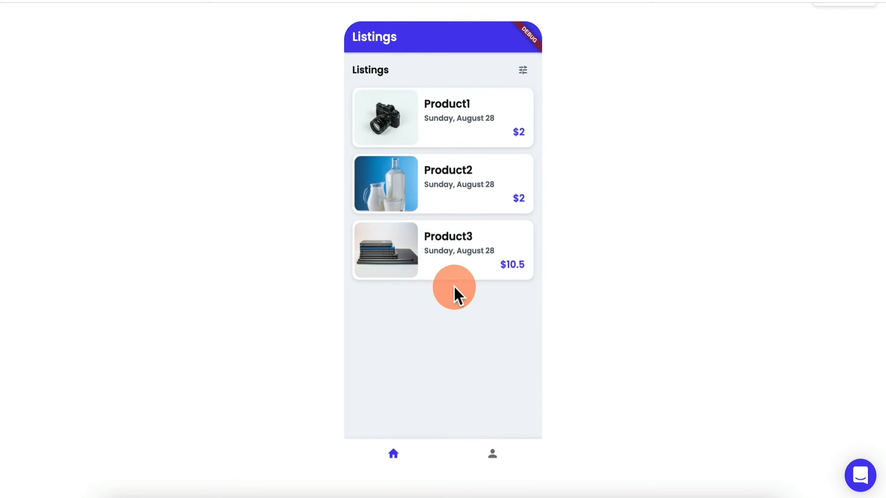
{"action": "left_click", "coordinate": [493, 473]}
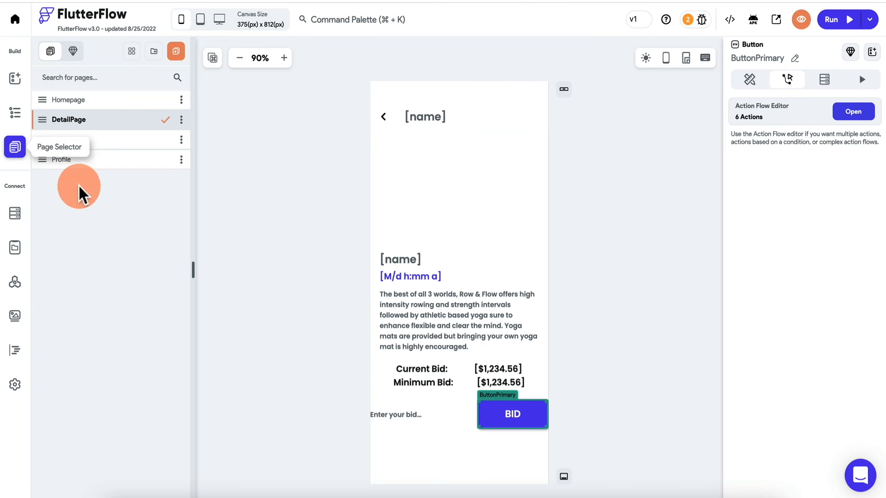
- On the Profile page, bind the username text to Authenticated User Display Name and the email text to Email
{"action": "left_click", "coordinate": [106, 160]}
{"action": "left_click", "coordinate": [445, 134]}
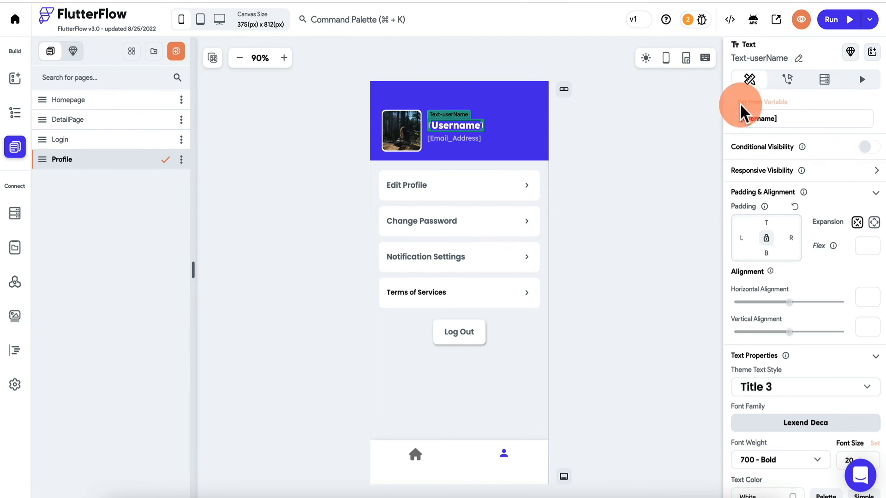
{"action": "left_click", "coordinate": [761, 109]}
{"action": "left_click", "coordinate": [614, 170]}
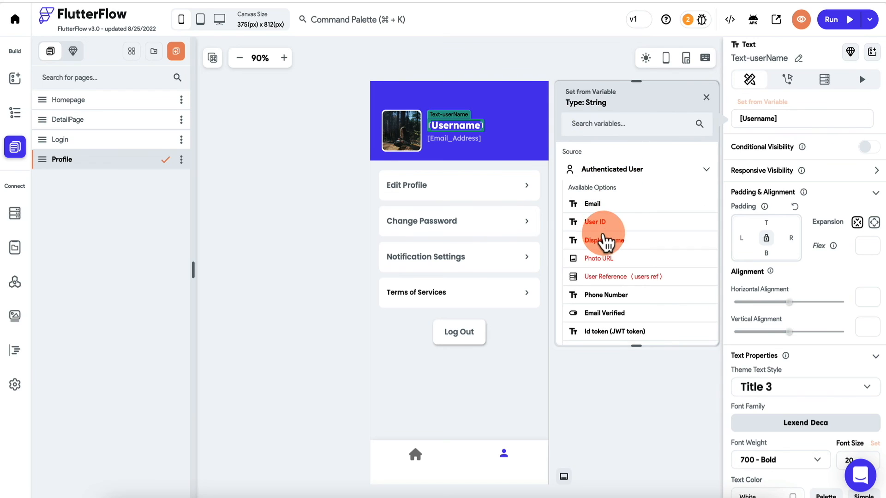
{"action": "left_click", "coordinate": [604, 240]}
{"action": "left_click", "coordinate": [462, 139]}
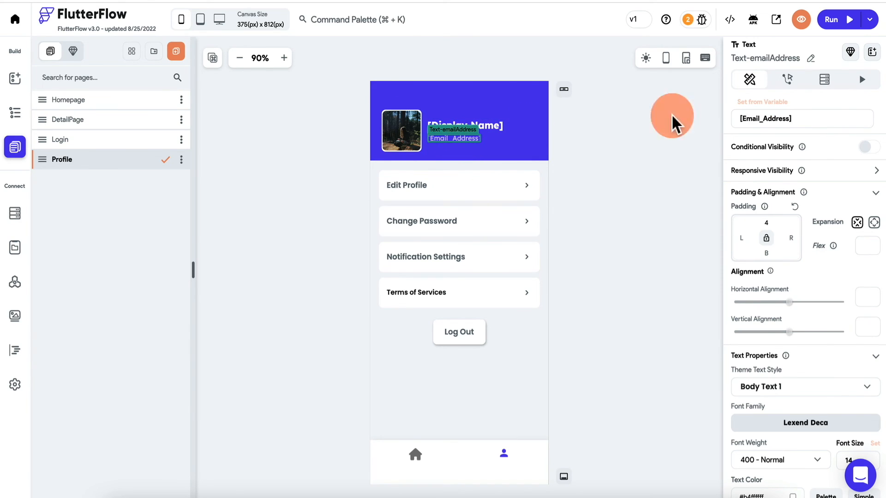
{"action": "left_click", "coordinate": [780, 115]}
{"action": "left_click", "coordinate": [646, 170]}
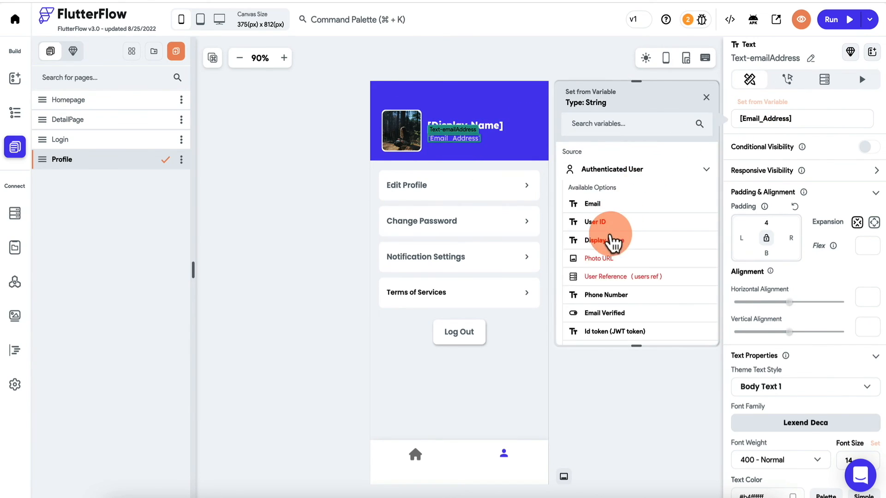
{"action": "left_click", "coordinate": [609, 204]}
- Give the Log Out button an Auth Logout On Tap action and run the app
{"action": "left_click", "coordinate": [466, 330]}
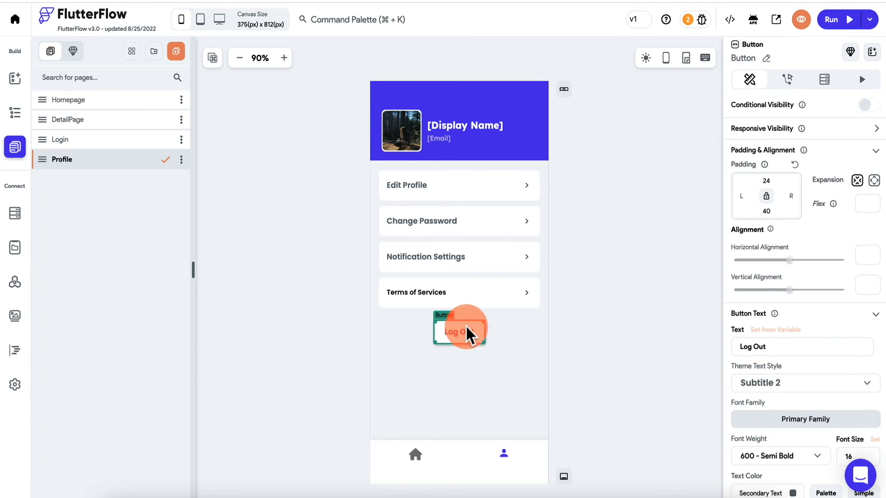
{"action": "left_click", "coordinate": [789, 83]}
{"action": "left_click", "coordinate": [832, 179]}
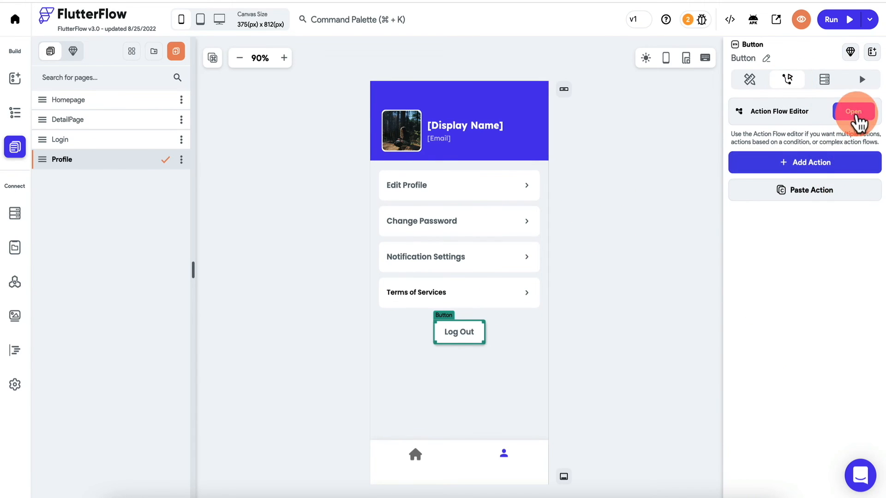
{"action": "type", "text": "auth"}
{"action": "left_click", "coordinate": [775, 354]}
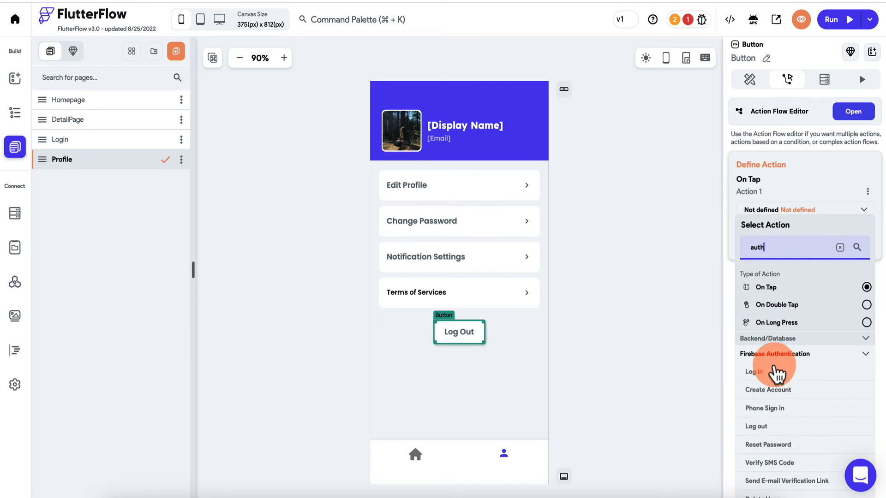
{"action": "scroll", "coordinate": [776, 482], "scroll_direction": "down", "scroll_amount": 1}
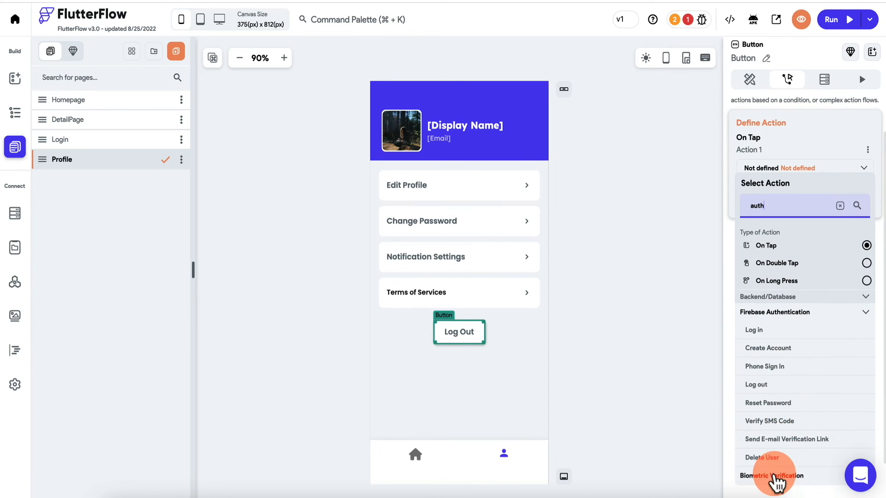
{"action": "left_click", "coordinate": [786, 386]}
{"action": "left_click", "coordinate": [630, 233]}
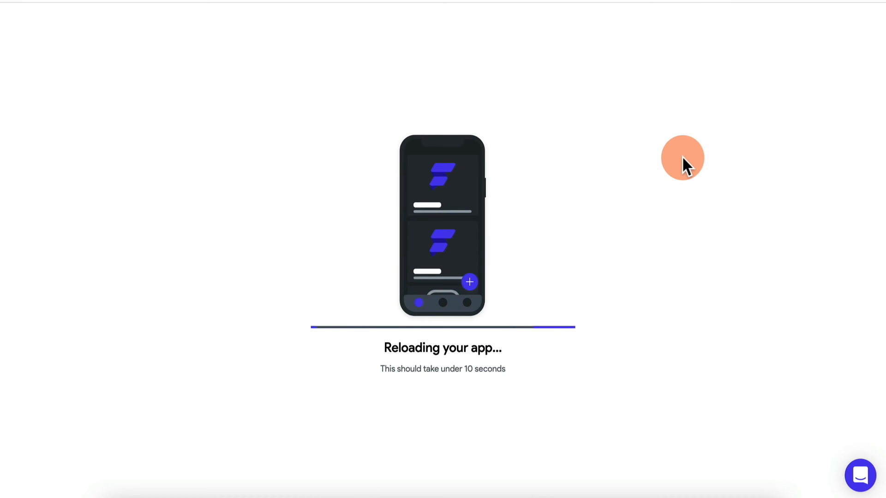
{"action": "scroll", "coordinate": [682, 156], "scroll_direction": "down", "scroll_amount": 2}
- Open the test user's document in Firestore's users collection and check its field names
{"action": "left_click", "coordinate": [492, 455]}
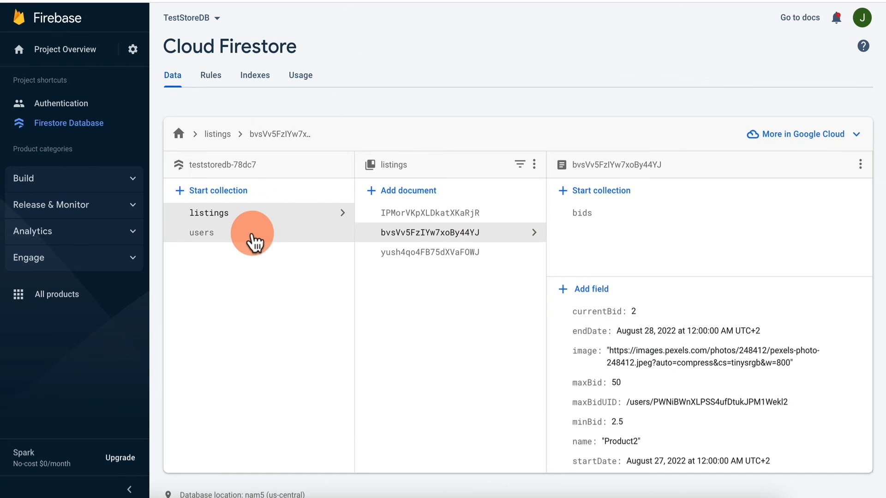
{"action": "left_click", "coordinate": [254, 236]}
{"action": "left_click", "coordinate": [482, 234]}
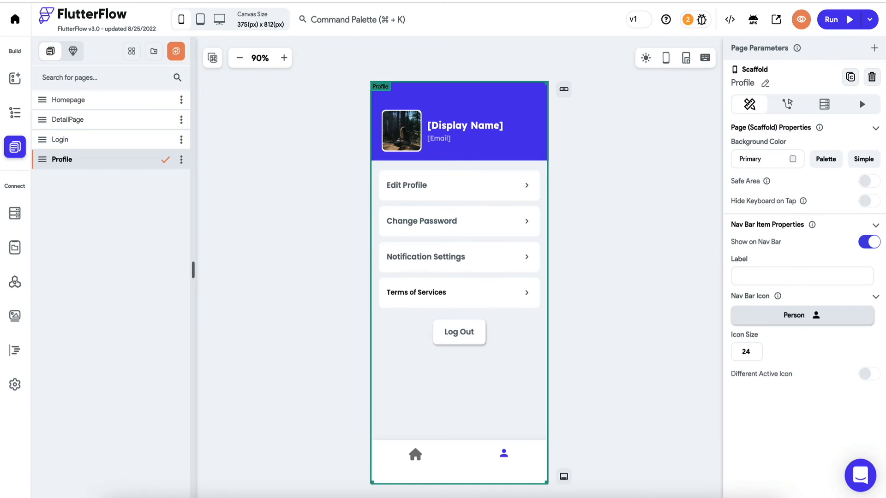
{"action": "left_click", "coordinate": [16, 213]}
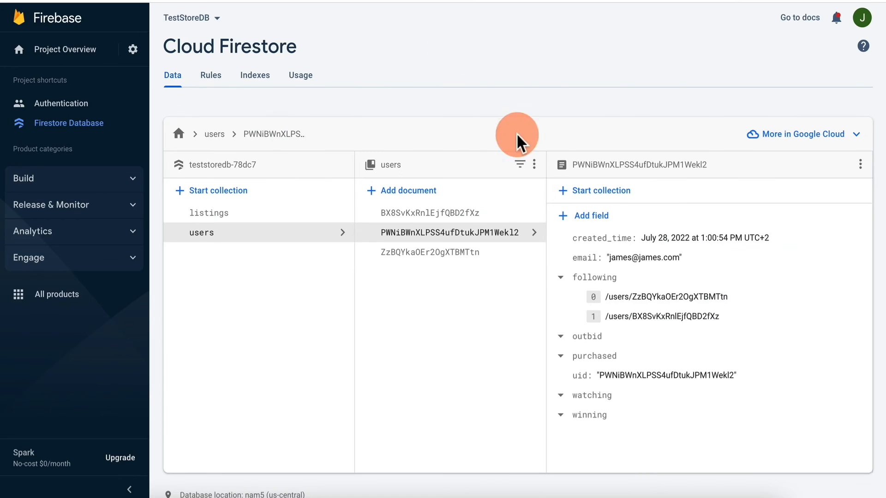
- Add a display_name string field holding the user's name to the document
{"action": "left_click", "coordinate": [590, 216]}
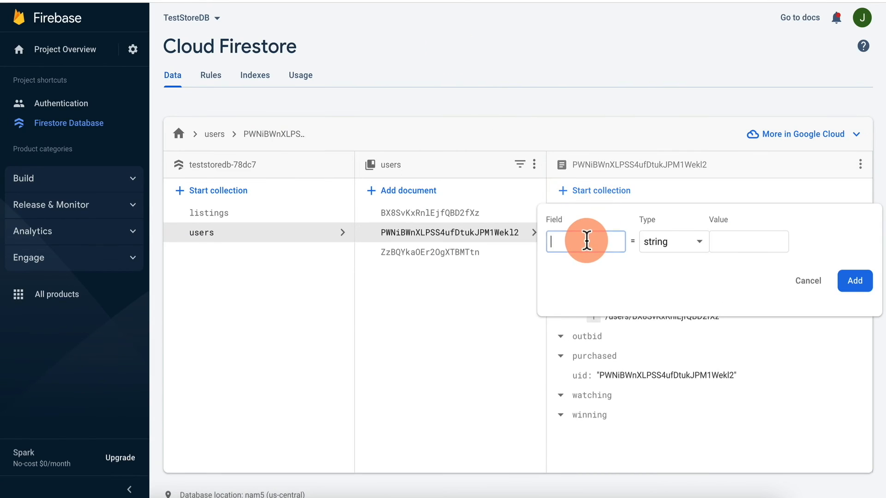
{"action": "type", "text": "display_name"}
{"action": "key", "text": "Tab"}
{"action": "key", "text": "Tab"}
{"action": "type", "text": "James"}
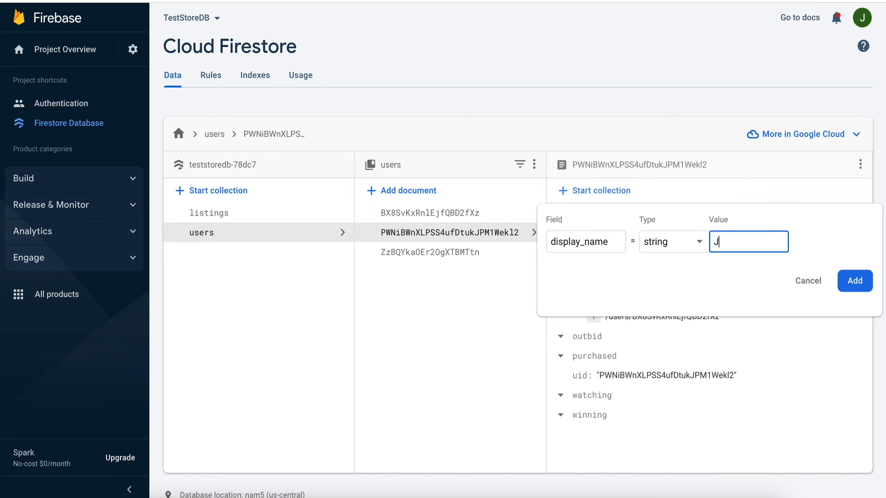
{"action": "type", "text": " James"}
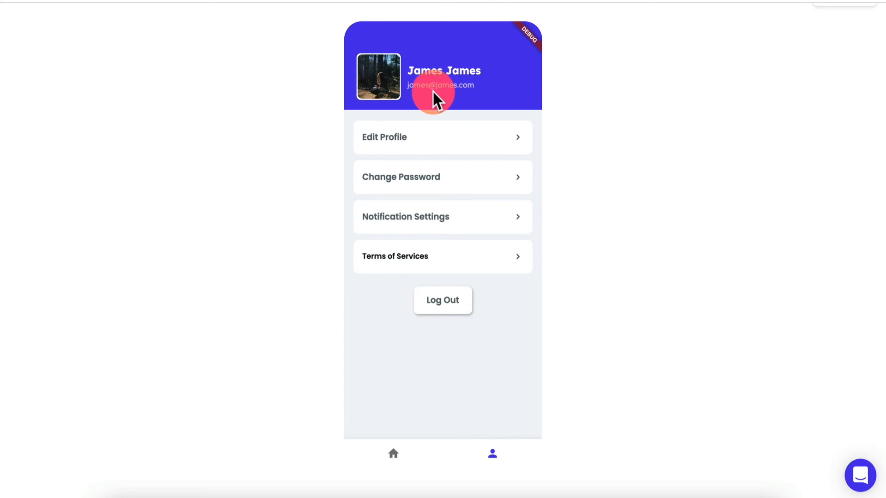
- Log out, sign in as another user, and open Product1 from the listings page
{"action": "left_click", "coordinate": [449, 305]}
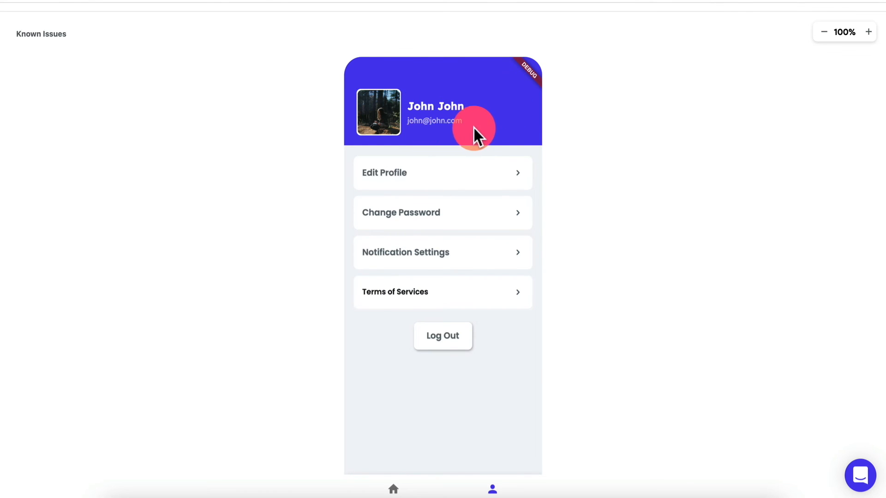
{"action": "left_click", "coordinate": [393, 489]}
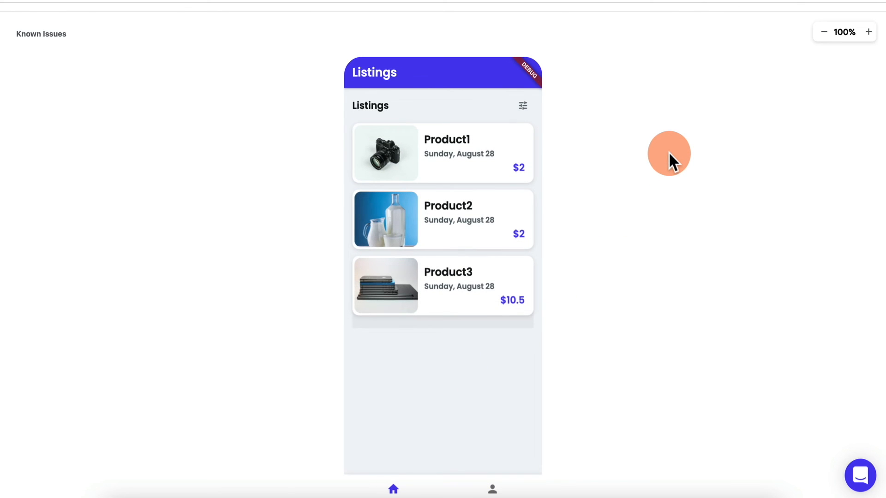
{"action": "left_click", "coordinate": [488, 153]}
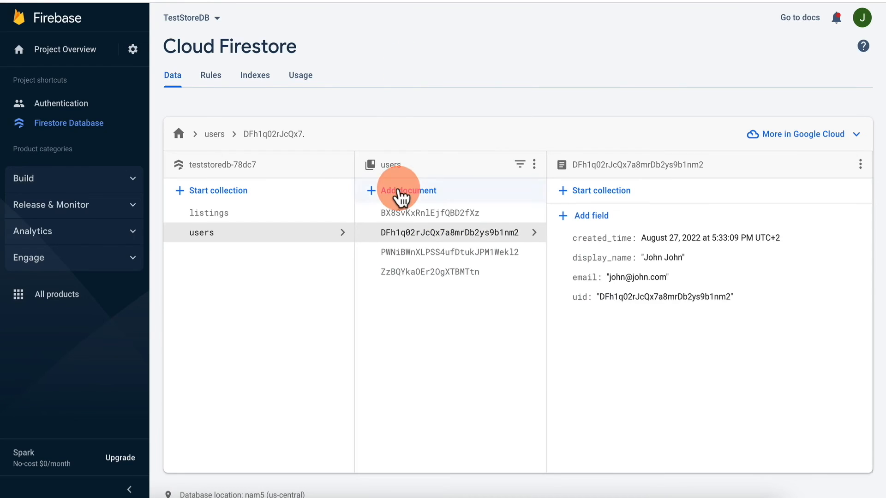
- Dismiss the new-collection dialog, check the other user's document, then view Product1's bids in listings
{"action": "left_click", "coordinate": [295, 198]}
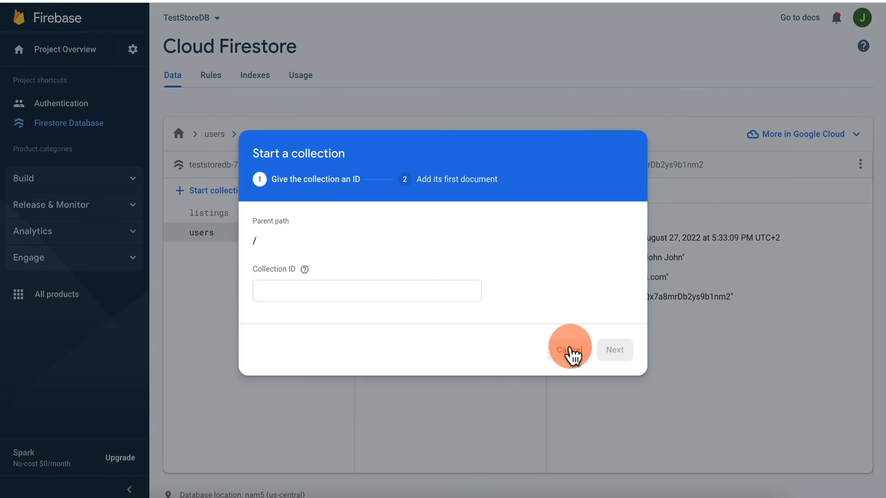
{"action": "left_click", "coordinate": [566, 348]}
{"action": "left_click", "coordinate": [246, 214]}
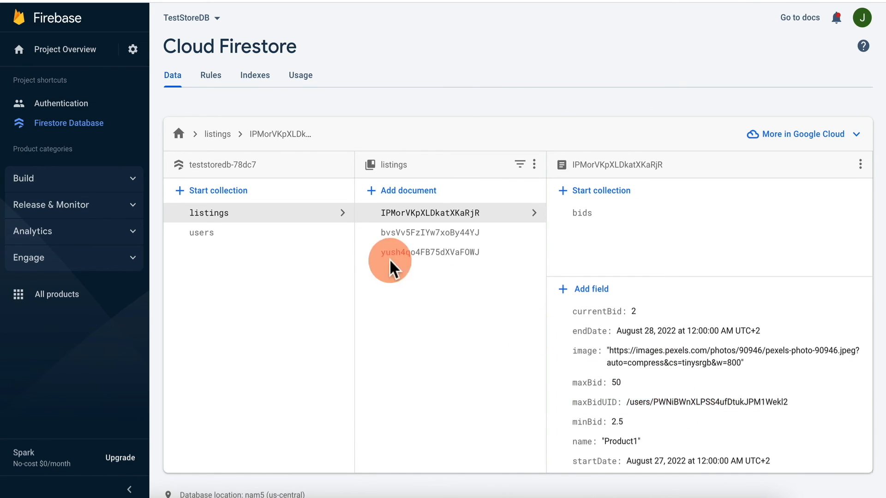
{"action": "left_click", "coordinate": [321, 233]}
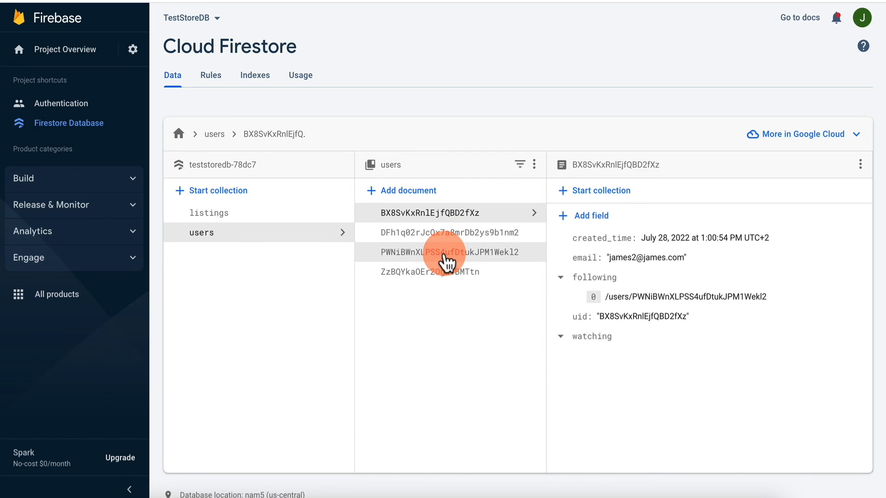
{"action": "left_click", "coordinate": [447, 264]}
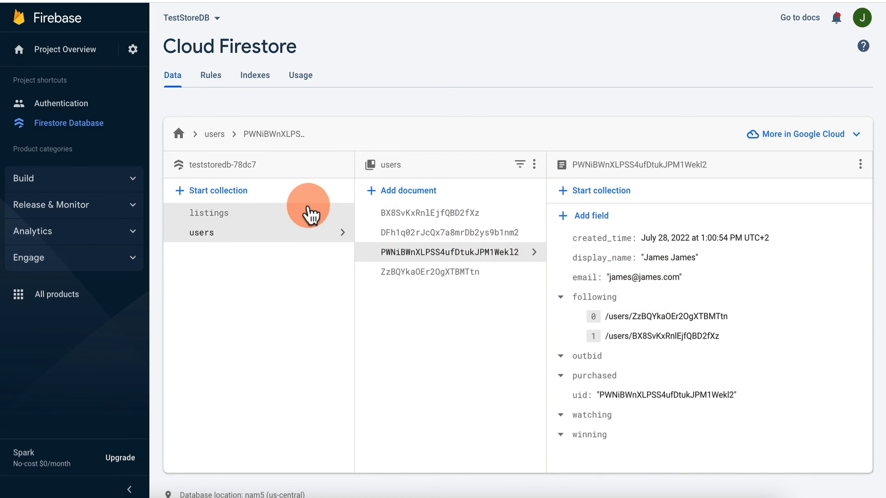
{"action": "left_click", "coordinate": [292, 215]}
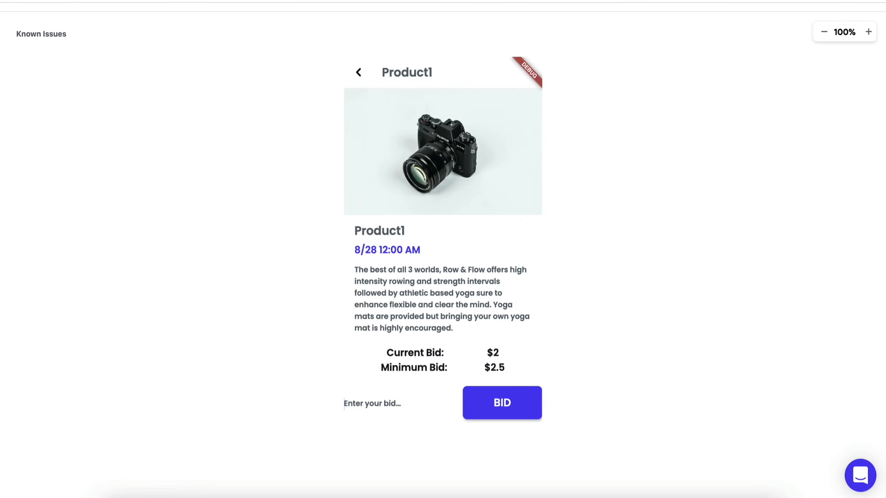
- Submit a bid of 20 on Product1, triggering the outbid message
{"action": "left_click", "coordinate": [390, 400]}
{"action": "type", "text": "20"}
{"action": "left_click", "coordinate": [267, 355]}
{"action": "scroll", "coordinate": [267, 356], "scroll_direction": "down", "scroll_amount": 1}
{"action": "left_click", "coordinate": [500, 372]}
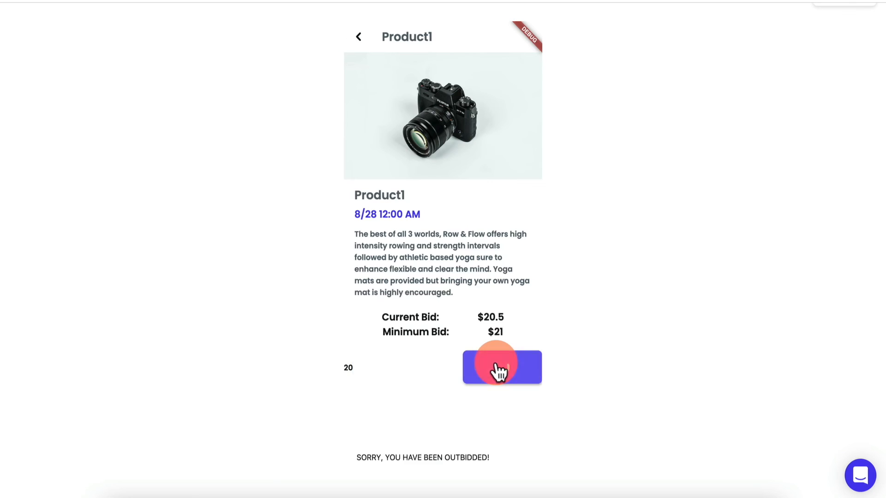
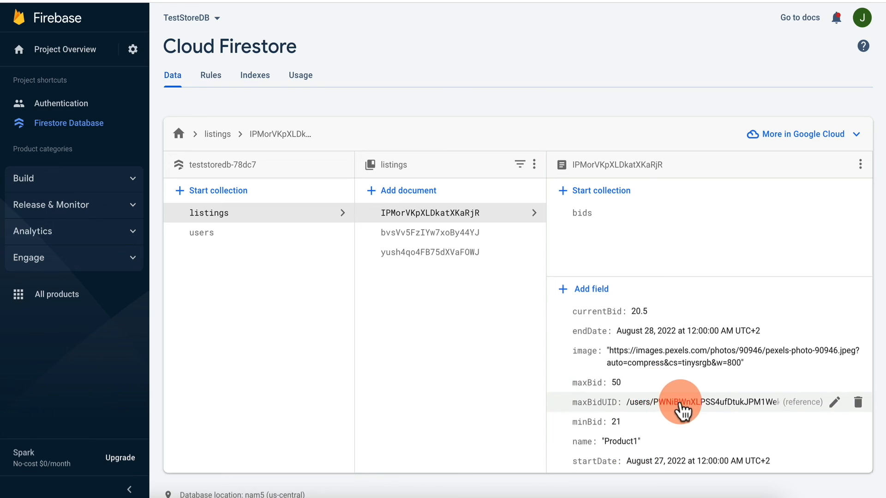
- Load the second listings document (Product2) in Firestore to view its bid fields
{"action": "left_click", "coordinate": [489, 235]}
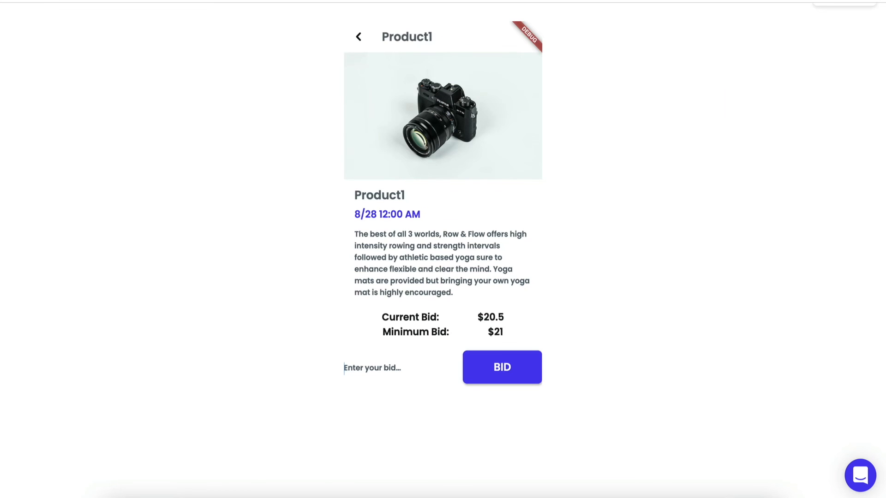
- Bid 55 on Product2 in the test app, raising its current bid to $50.5
{"action": "left_click", "coordinate": [350, 43]}
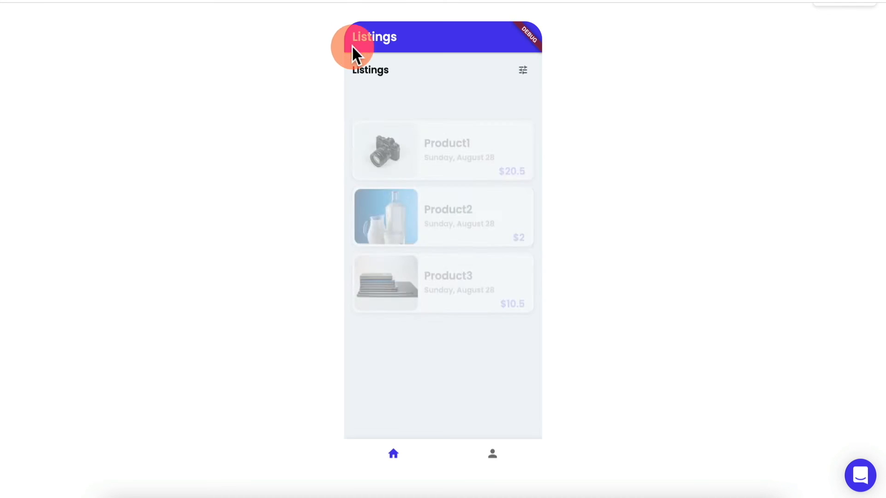
{"action": "left_click", "coordinate": [462, 198]}
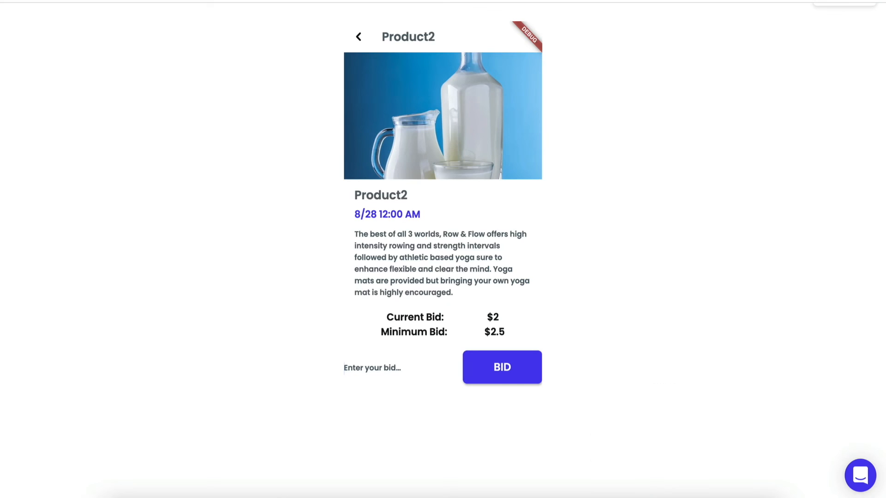
{"action": "left_click", "coordinate": [396, 361]}
{"action": "type", "text": "55"}
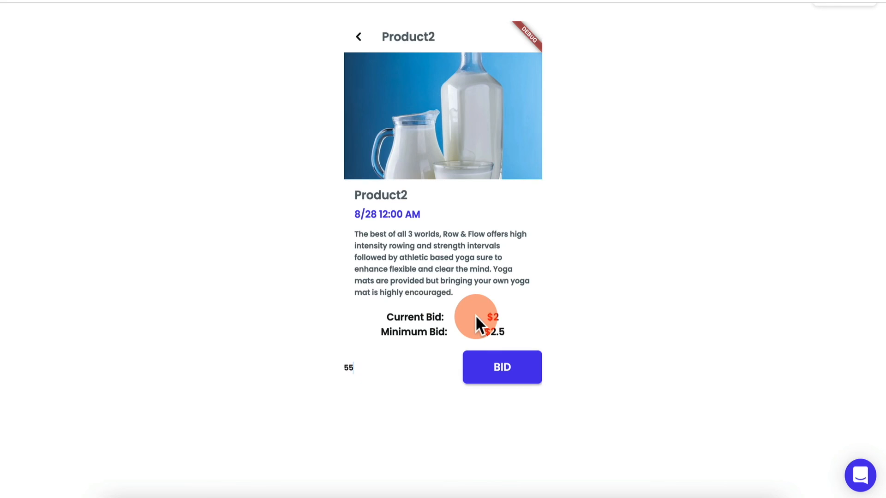
{"action": "left_click", "coordinate": [501, 375]}
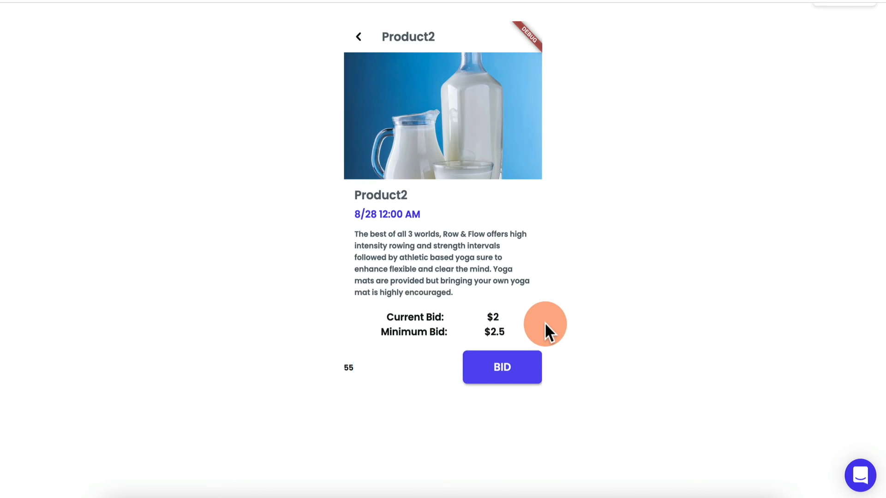
{"action": "left_click", "coordinate": [494, 368]}
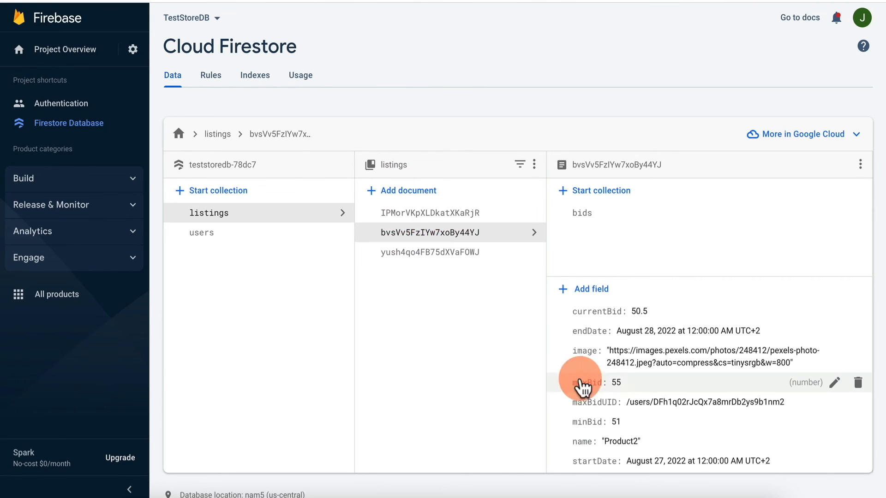
- Scroll Product2's Firestore fields to verify maxBid 55 and currentBid 50.5
{"action": "scroll", "coordinate": [604, 399], "scroll_direction": "down", "scroll_amount": 1}
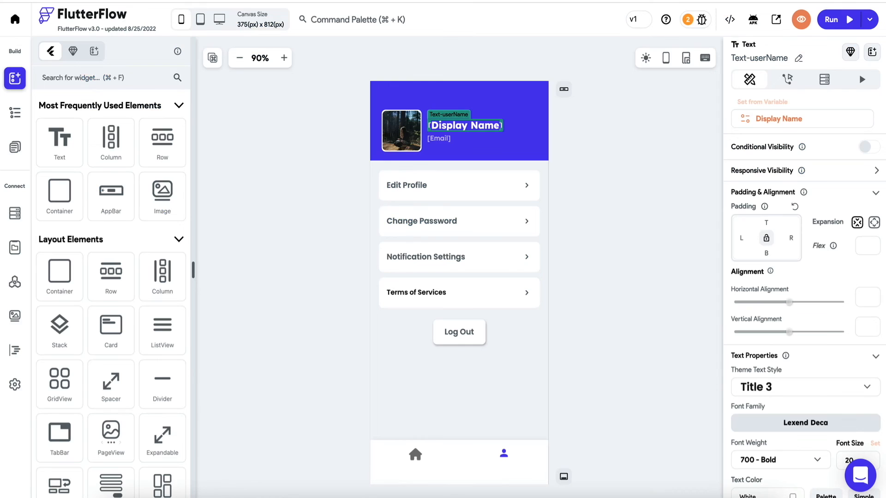
- Open DetailPage and duplicate the Row-Time row
{"action": "left_click", "coordinate": [13, 161]}
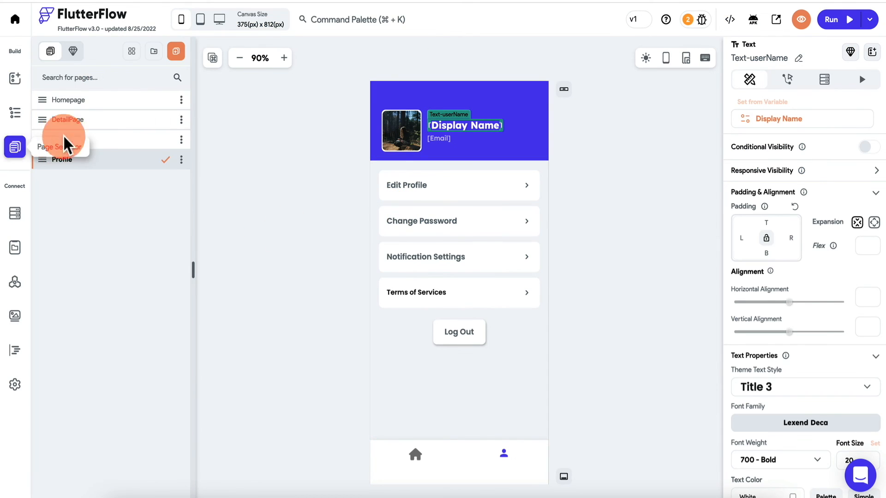
{"action": "left_click", "coordinate": [81, 122]}
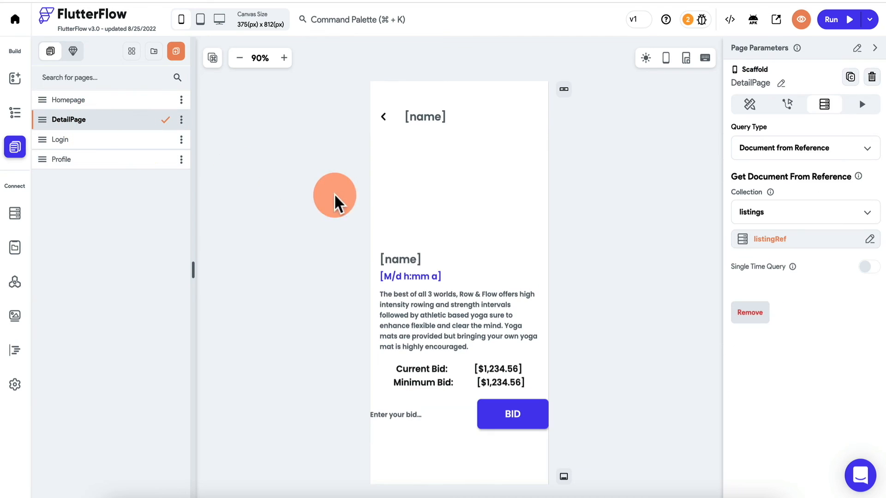
{"action": "left_click", "coordinate": [430, 279]}
{"action": "left_click", "coordinate": [27, 121]}
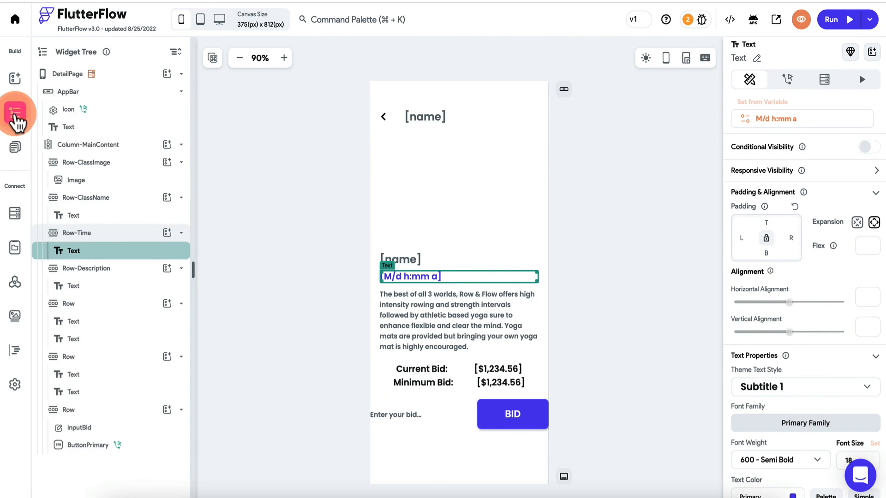
{"action": "left_click", "coordinate": [143, 235]}
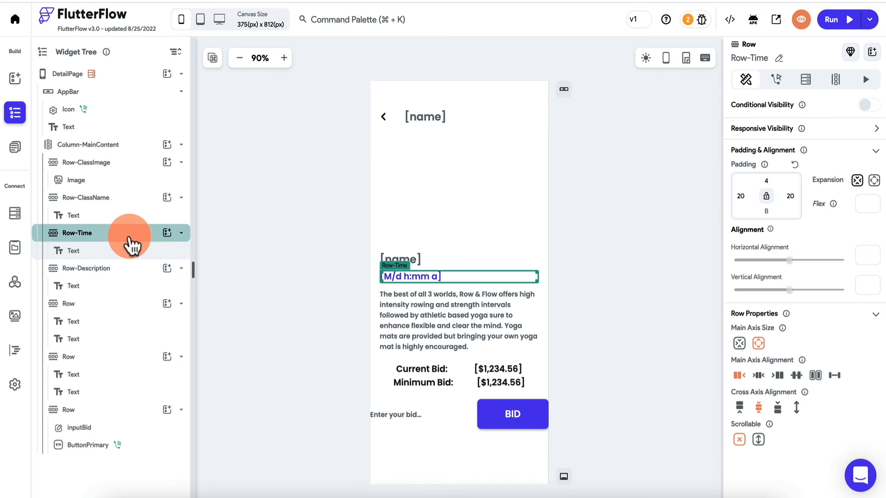
{"action": "right_click", "coordinate": [139, 239]}
{"action": "left_click", "coordinate": [156, 301]}
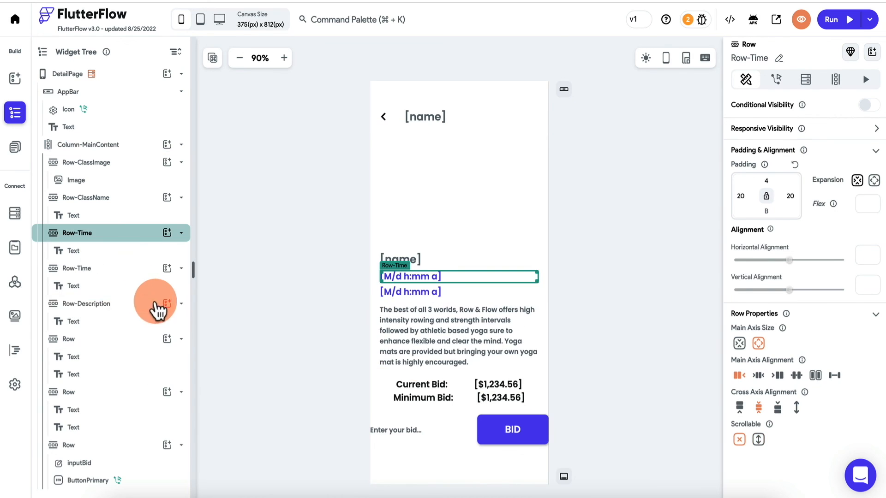
- Change the duplicated text to 'You are the highest bidder!'
{"action": "left_click", "coordinate": [425, 292]}
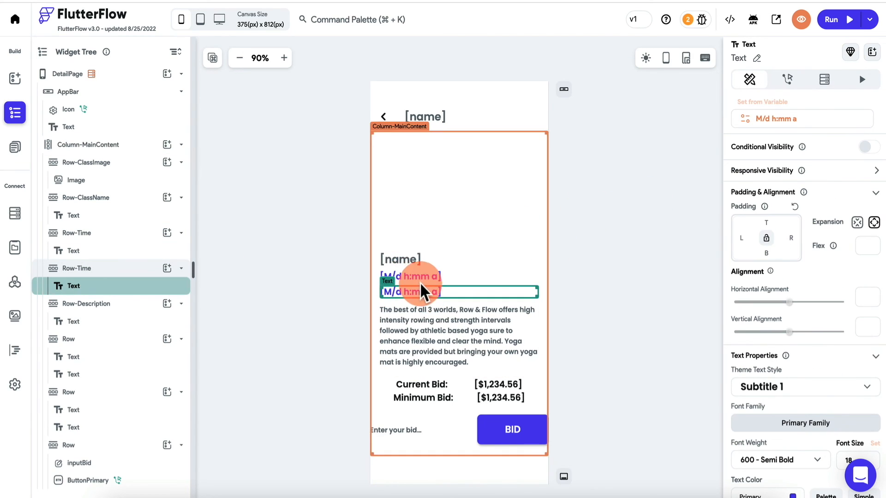
{"action": "left_click", "coordinate": [425, 276]}
{"action": "left_click", "coordinate": [425, 292]}
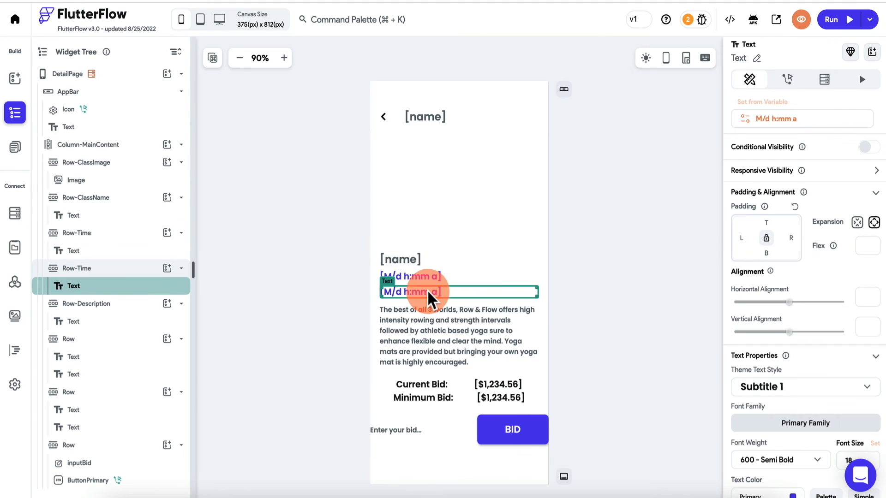
{"action": "left_click", "coordinate": [777, 105]}
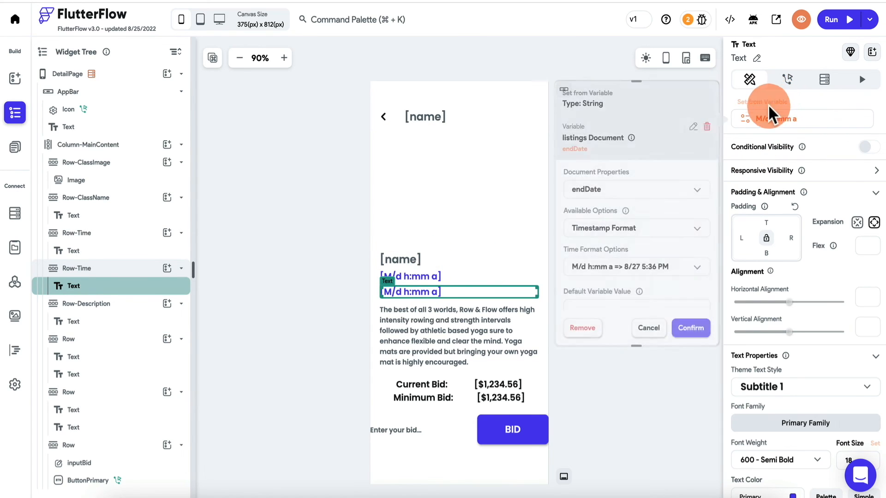
{"action": "left_click", "coordinate": [821, 119]}
{"action": "type", "text": "You are the hig"}
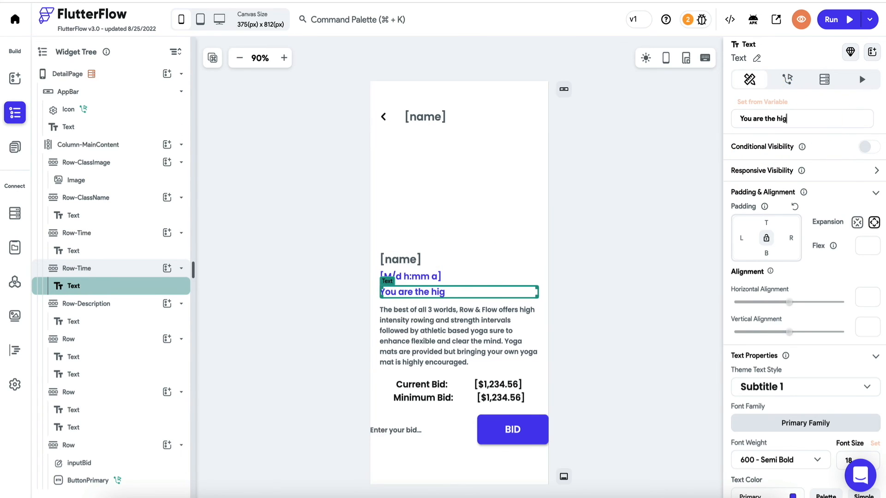
{"action": "type", "text": "hest bidder!"}
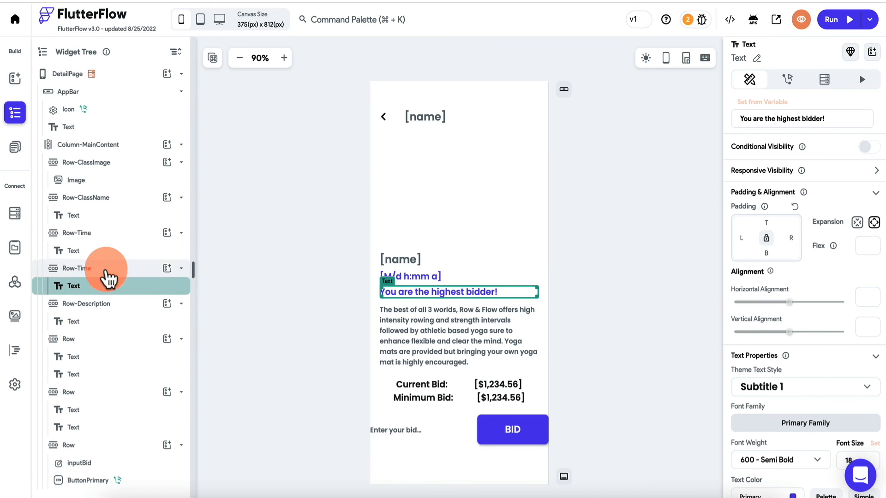
- Move the message row to the top of Column-MainContent with bottom padding 20
{"action": "left_click", "coordinate": [92, 269]}
{"action": "left_click_drag", "start_coordinate": [97, 276], "coordinate": [60, 190]}
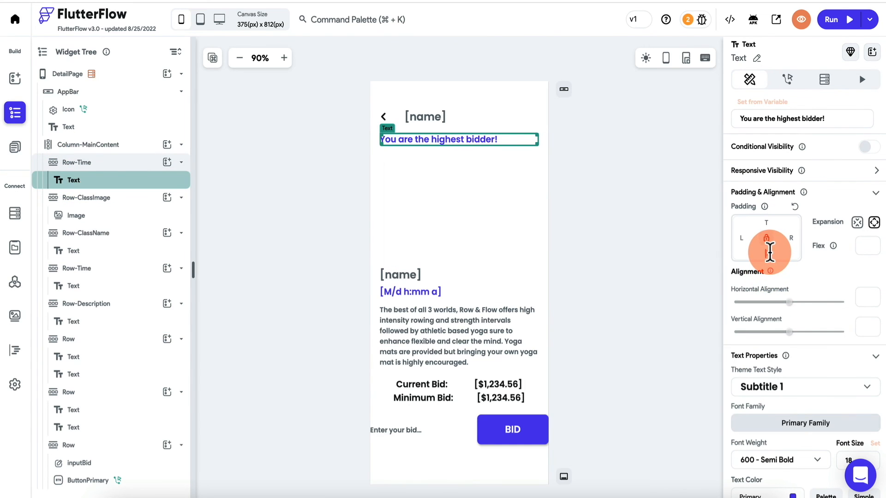
{"action": "left_click", "coordinate": [770, 252]}
{"action": "type", "text": "20"}
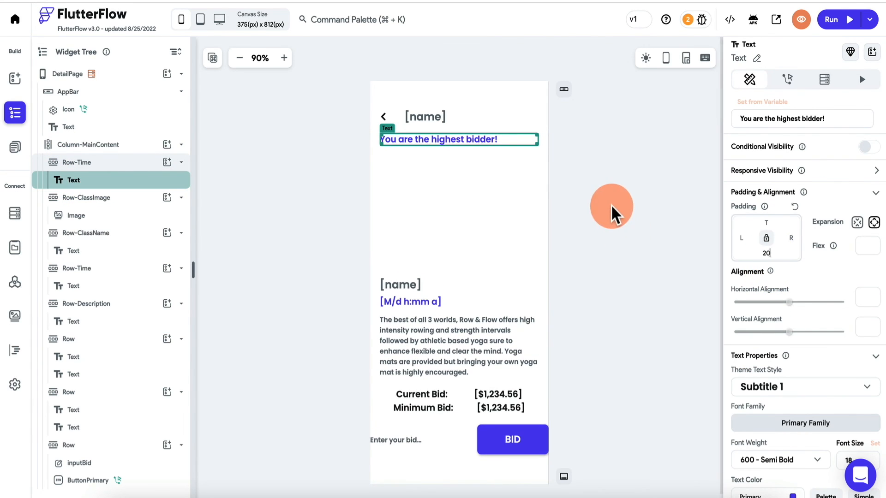
{"action": "left_click", "coordinate": [611, 214]}
{"action": "left_click", "coordinate": [505, 140]}
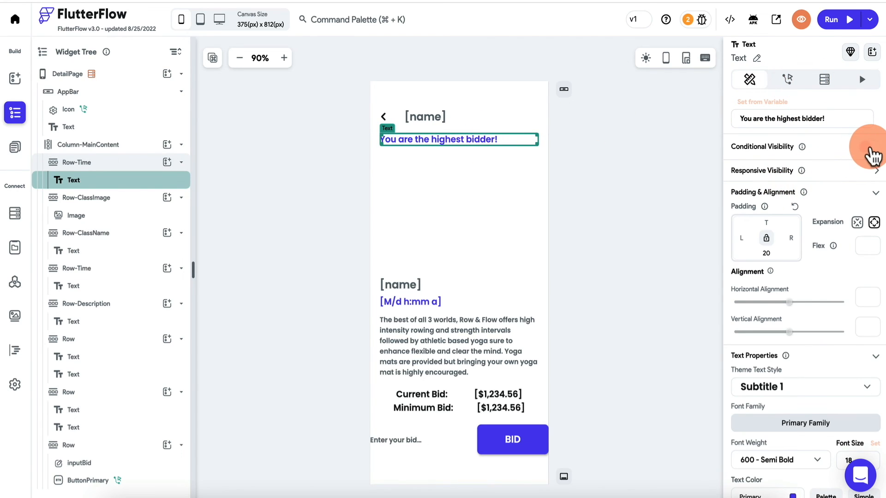
- Add a conditional-visibility comparison whose first value is the logged-in user's reference
{"action": "left_click", "coordinate": [871, 148]}
{"action": "left_click", "coordinate": [790, 169]}
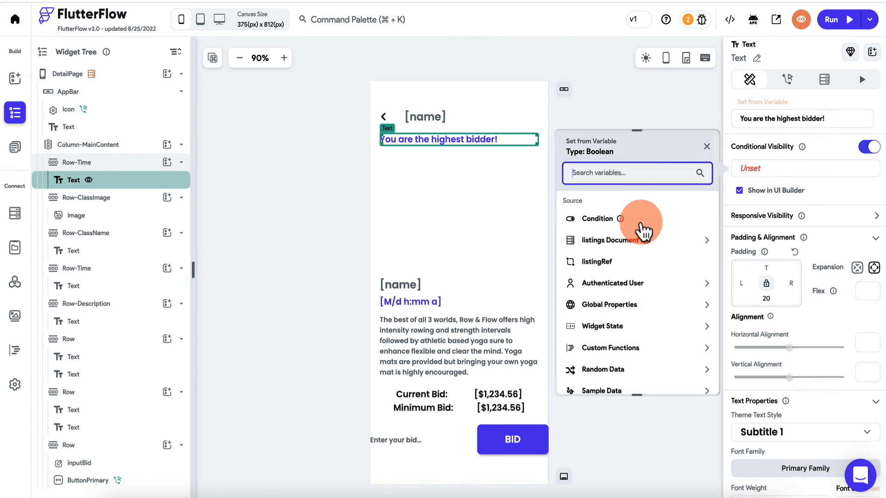
{"action": "left_click", "coordinate": [642, 225]}
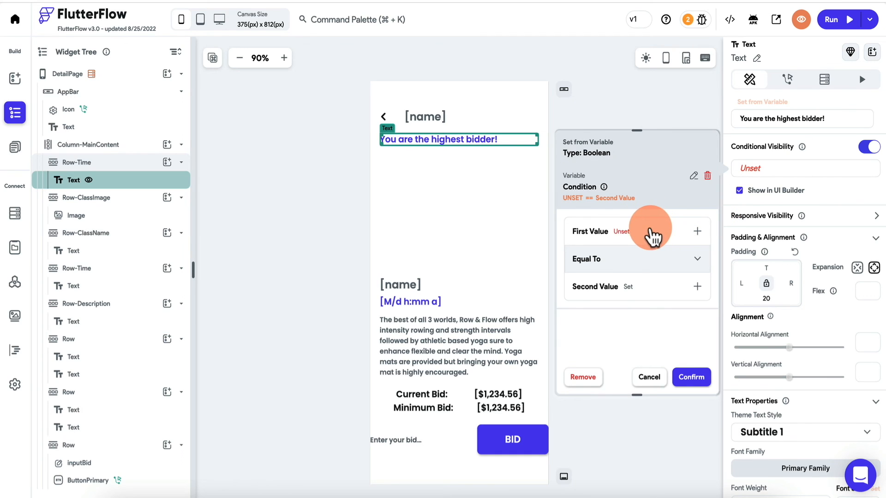
{"action": "left_click", "coordinate": [648, 230]}
{"action": "left_click", "coordinate": [631, 263]}
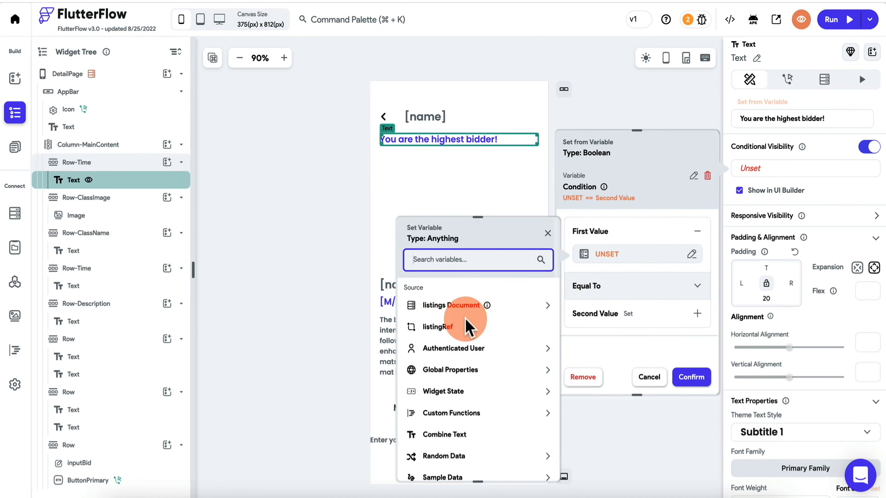
{"action": "left_click", "coordinate": [455, 351]}
{"action": "scroll", "coordinate": [455, 406], "scroll_direction": "down", "scroll_amount": 3}
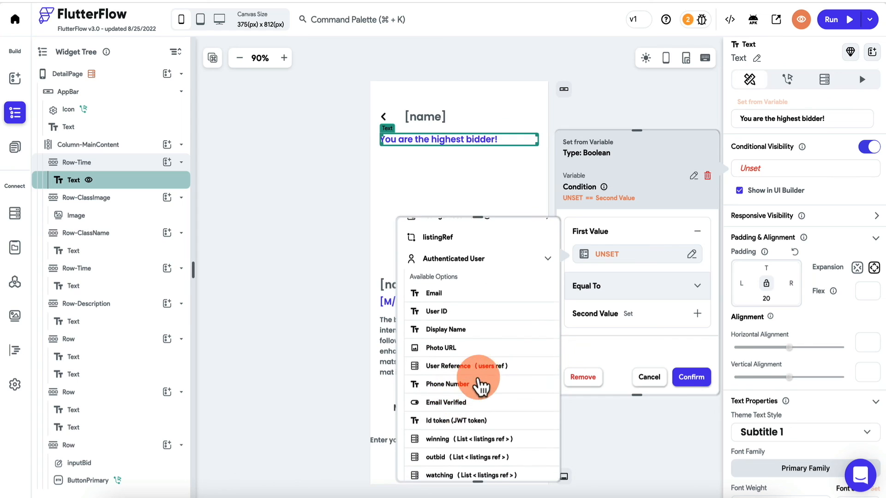
{"action": "left_click", "coordinate": [480, 379]}
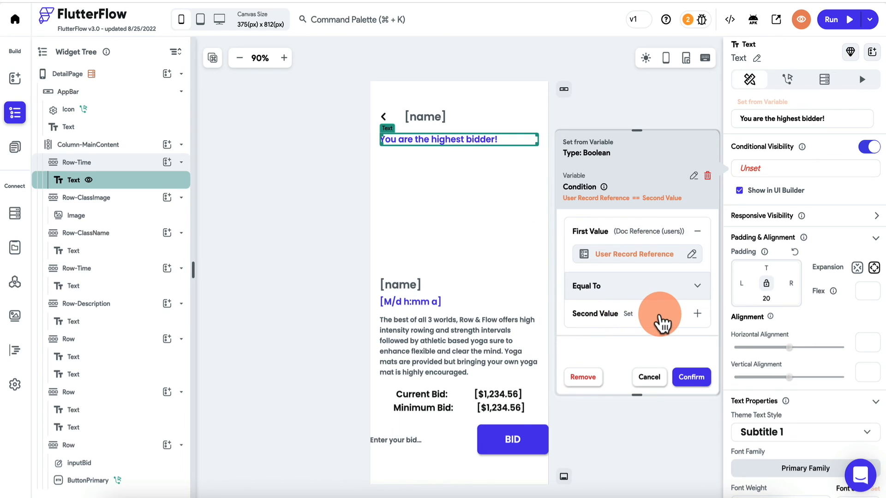
- Set the comparison's second value to the listing's maxBidUID and confirm the condition
{"action": "left_click", "coordinate": [661, 318]}
{"action": "left_click", "coordinate": [613, 352]}
{"action": "left_click", "coordinate": [618, 353]}
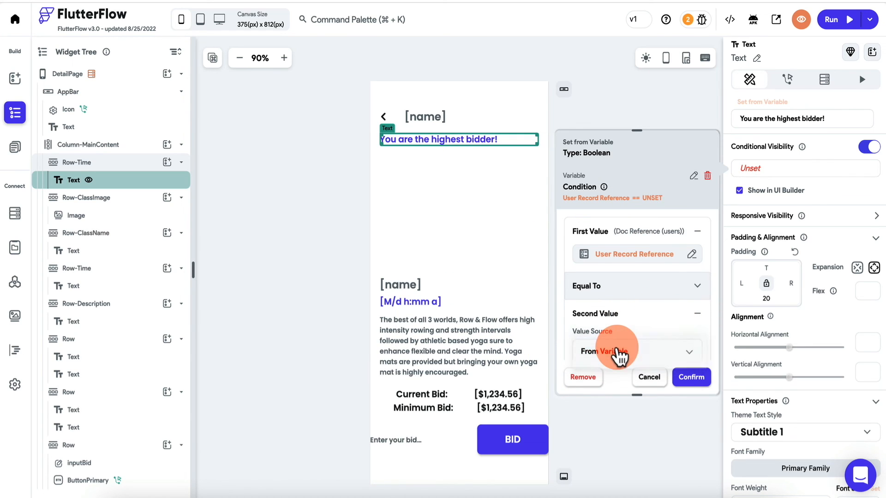
{"action": "scroll", "coordinate": [618, 353], "scroll_direction": "down", "scroll_amount": 2}
{"action": "left_click", "coordinate": [620, 325]}
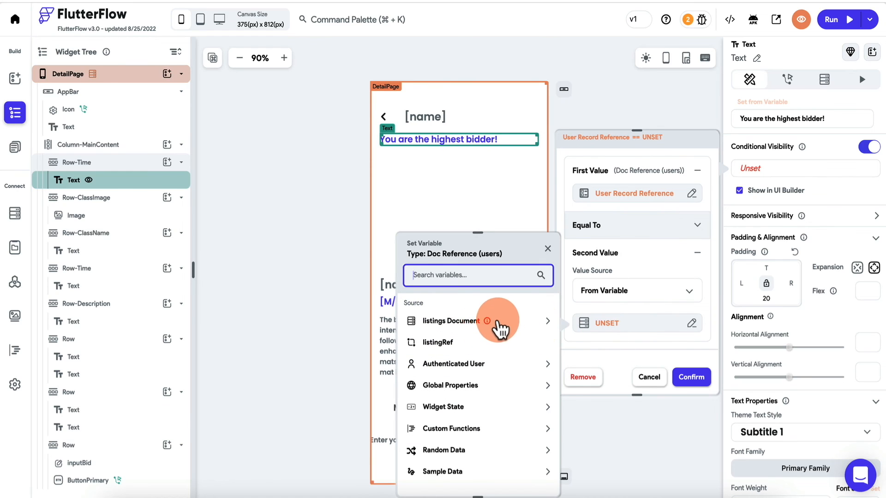
{"action": "left_click", "coordinate": [507, 323]}
{"action": "scroll", "coordinate": [485, 366], "scroll_direction": "down", "scroll_amount": 3}
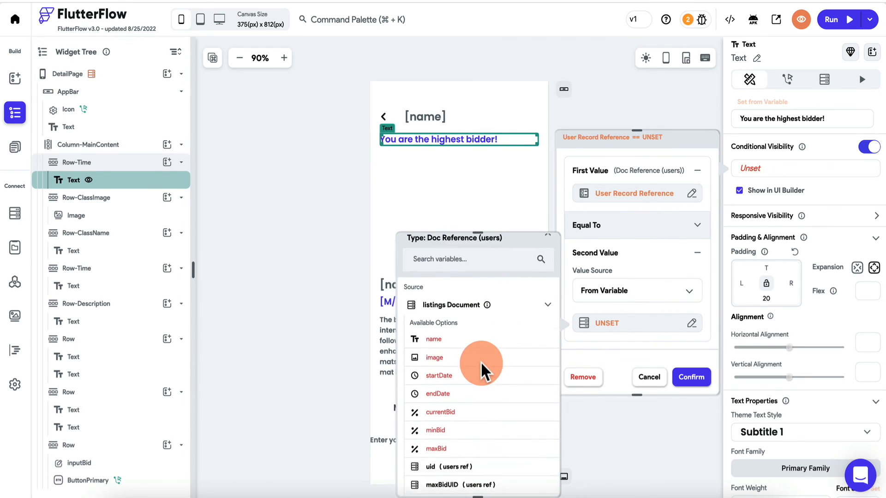
{"action": "left_click", "coordinate": [459, 434]}
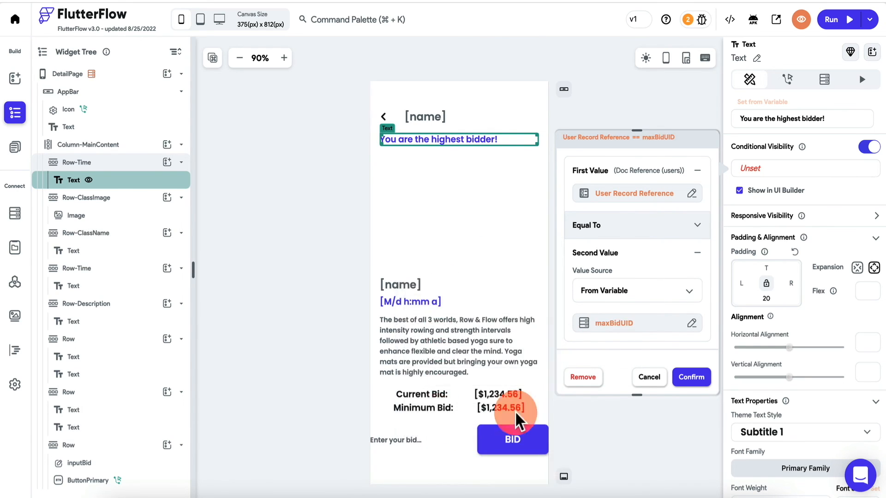
{"action": "left_click", "coordinate": [691, 377]}
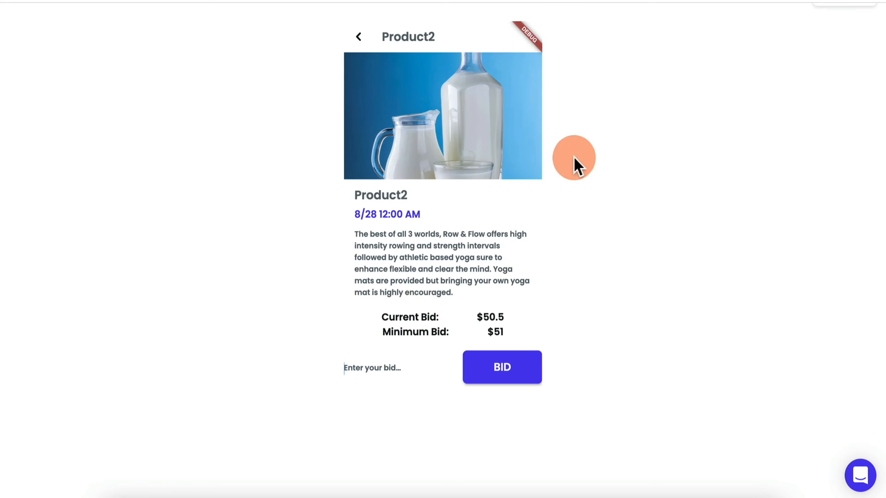
- Reload the test app and view Product1, Product2 and Product3; only Product2 shows the message
{"action": "left_click", "coordinate": [359, 37]}
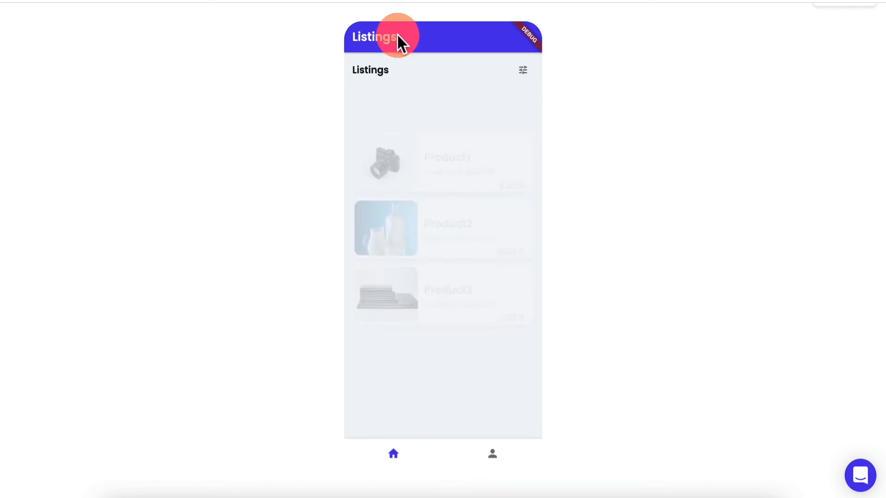
{"action": "scroll", "coordinate": [613, 130], "scroll_direction": "up", "scroll_amount": 1}
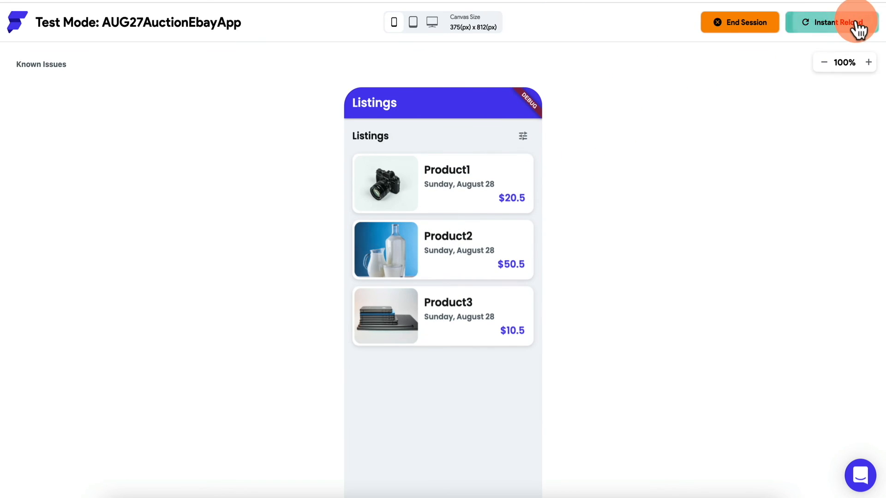
{"action": "left_click", "coordinate": [860, 24]}
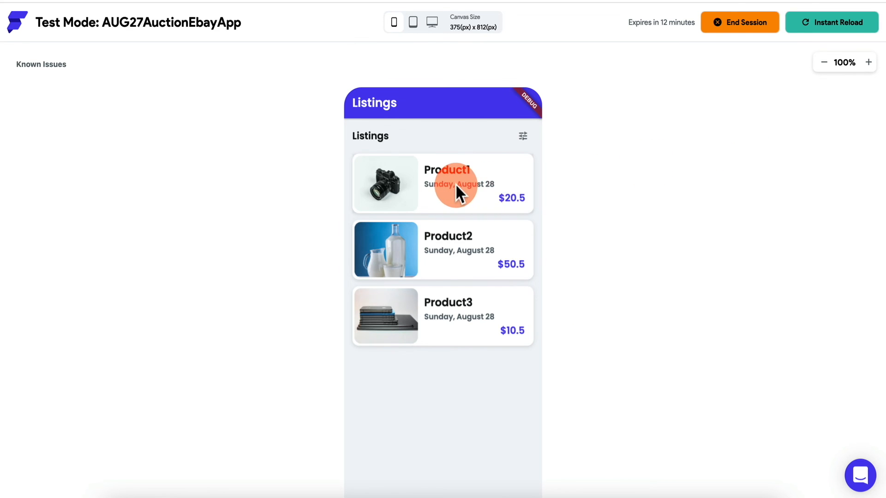
{"action": "left_click", "coordinate": [456, 185]}
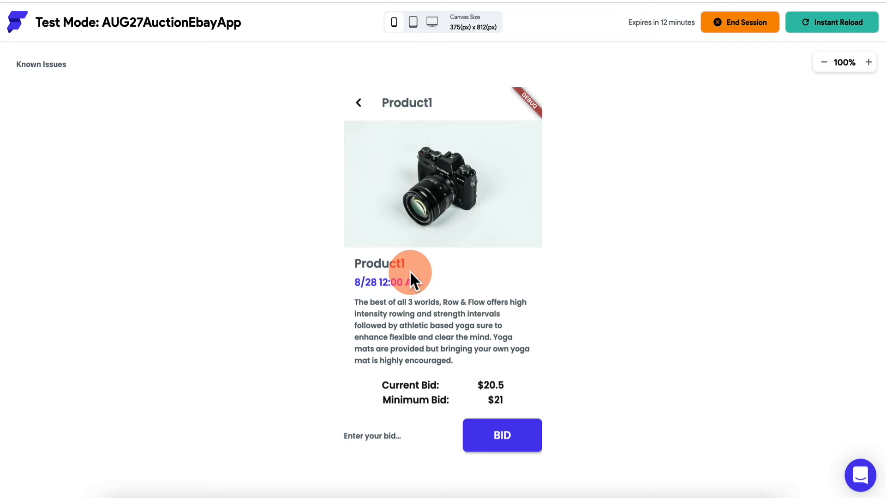
{"action": "left_click", "coordinate": [360, 103]}
{"action": "left_click", "coordinate": [427, 256]}
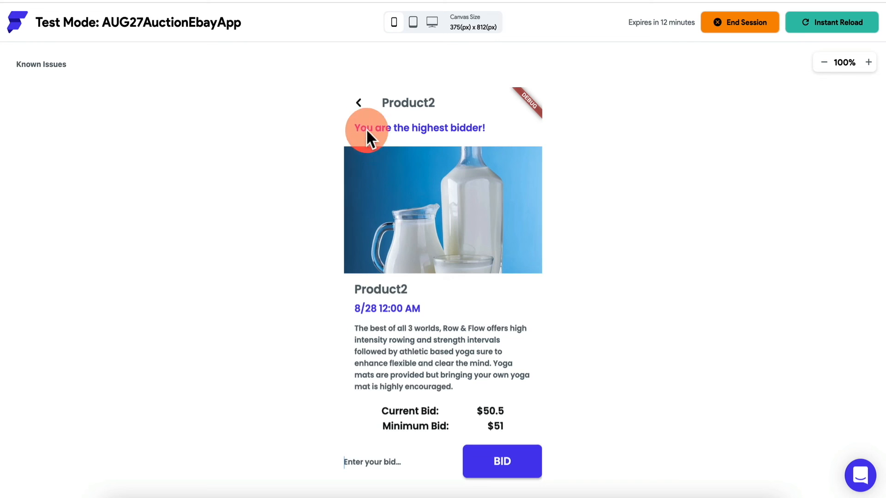
{"action": "left_click", "coordinate": [360, 103]}
{"action": "left_click", "coordinate": [419, 336]}
{"action": "left_click", "coordinate": [362, 103]}
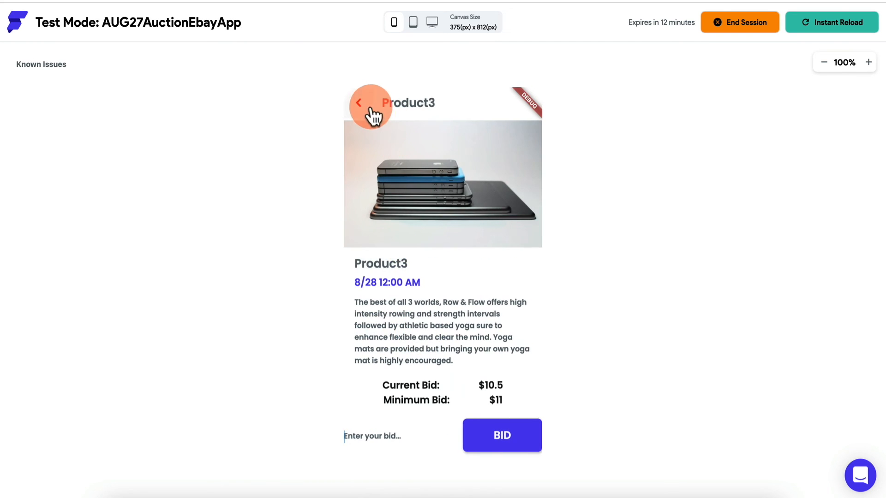
{"action": "scroll", "coordinate": [632, 323], "scroll_direction": "down", "scroll_amount": 2}
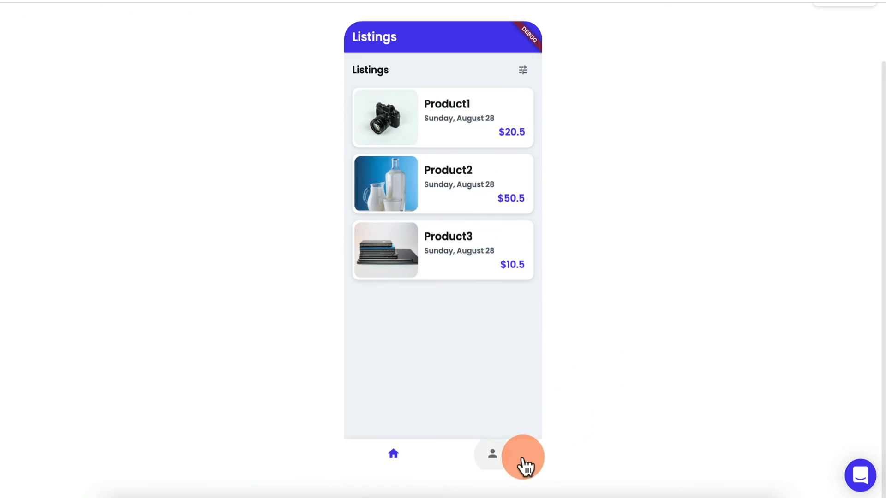
- Log out and sign in as the second user with their e-mail and password
{"action": "left_click", "coordinate": [507, 460]}
{"action": "left_click", "coordinate": [451, 301]}
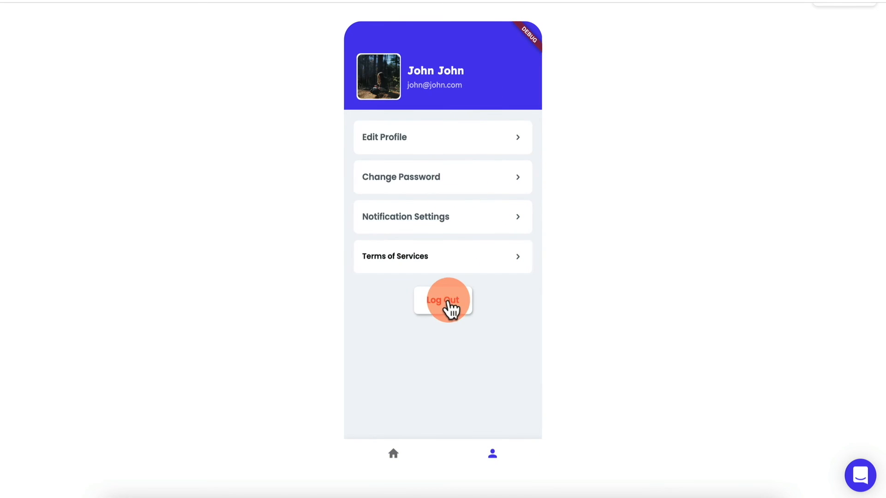
{"action": "left_click", "coordinate": [458, 211]}
{"action": "type", "text": "jam"}
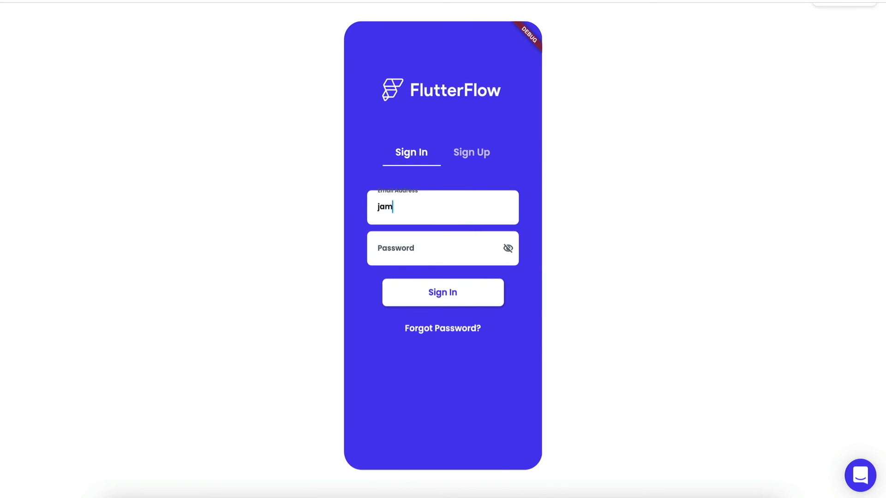
{"action": "type", "text": "es@james.com"}
{"action": "key", "text": "Tab"}
{"action": "type", "text": "123"}
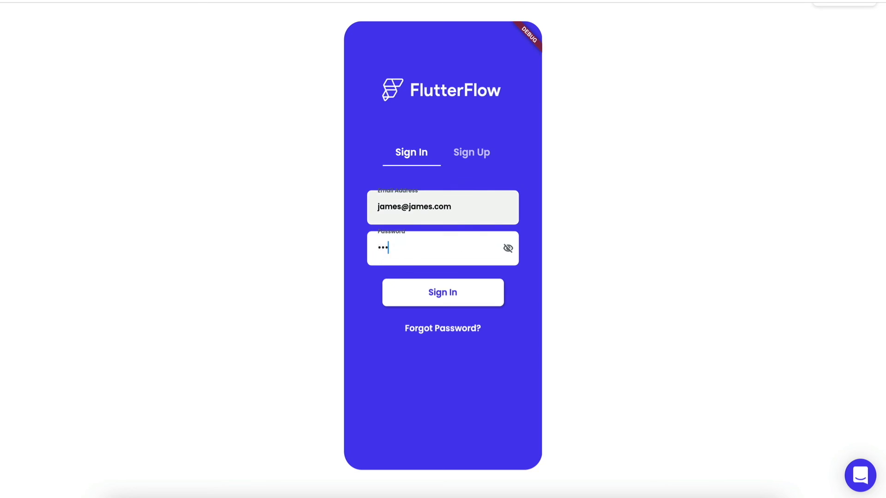
{"action": "left_click", "coordinate": [436, 115]}
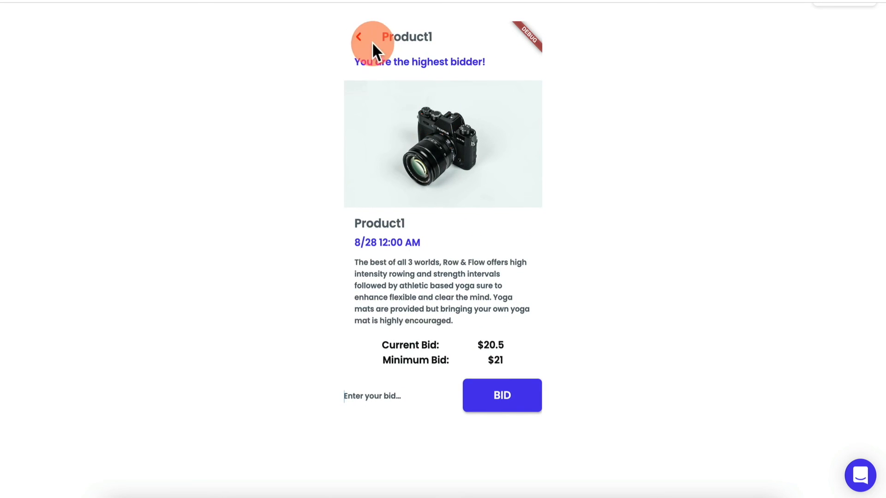
- View Product2 and Product3 details, checking Product2's bid data in Firestore
{"action": "left_click", "coordinate": [362, 38]}
{"action": "left_click", "coordinate": [431, 198]}
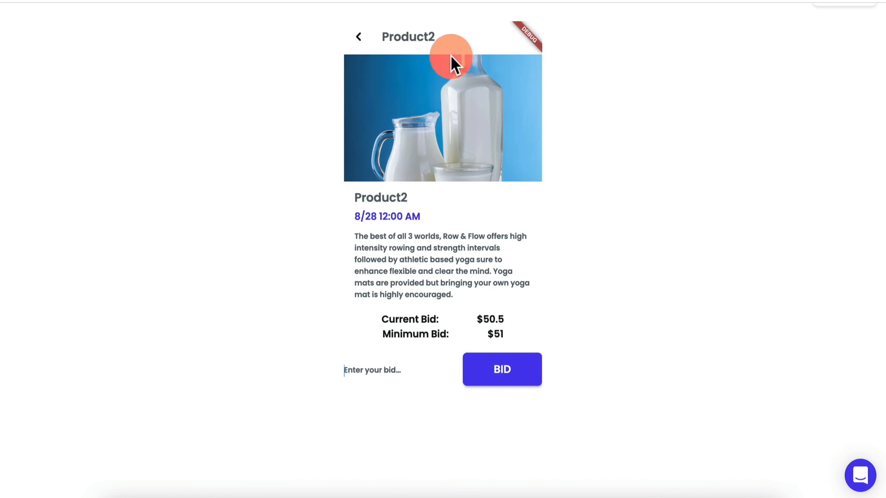
{"action": "left_click", "coordinate": [362, 41]}
{"action": "left_click", "coordinate": [467, 251]}
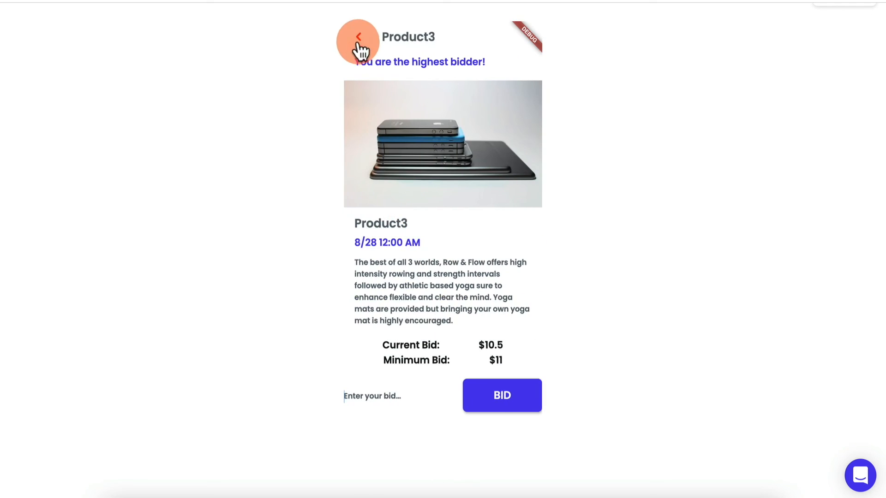
{"action": "left_click", "coordinate": [356, 40]}
{"action": "left_click", "coordinate": [451, 196]}
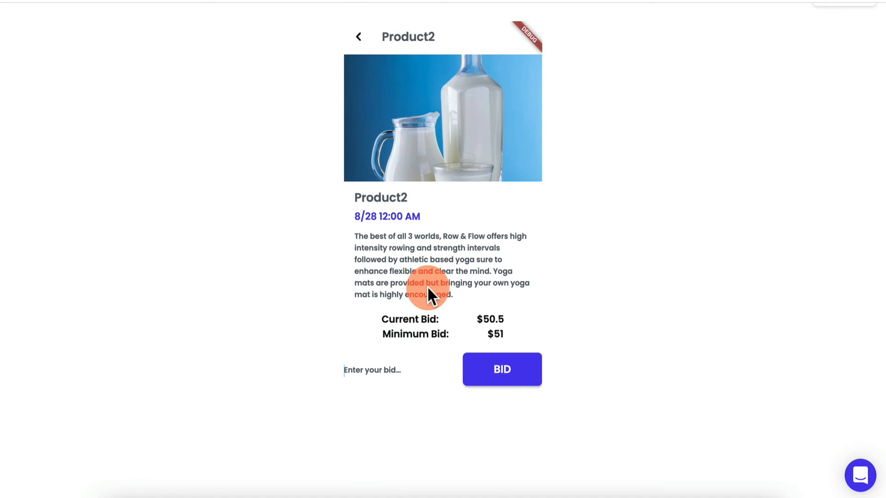
{"action": "left_click", "coordinate": [418, 1]}
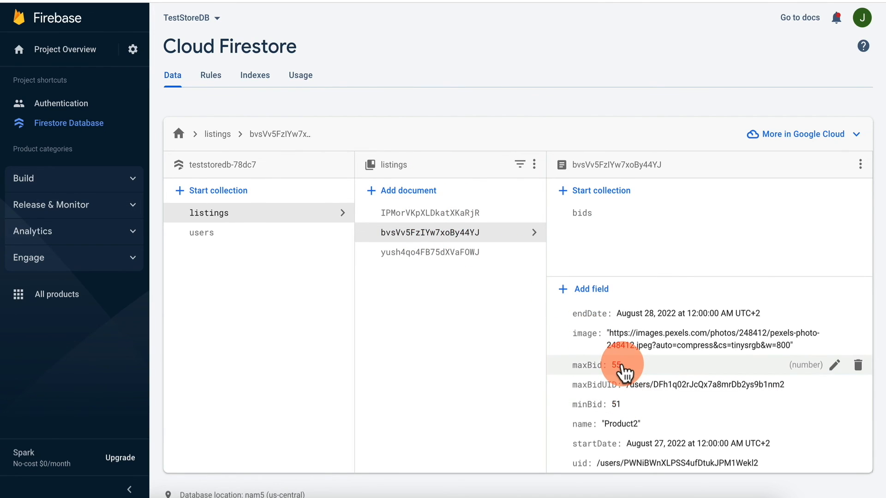
{"action": "left_click", "coordinate": [549, 2]}
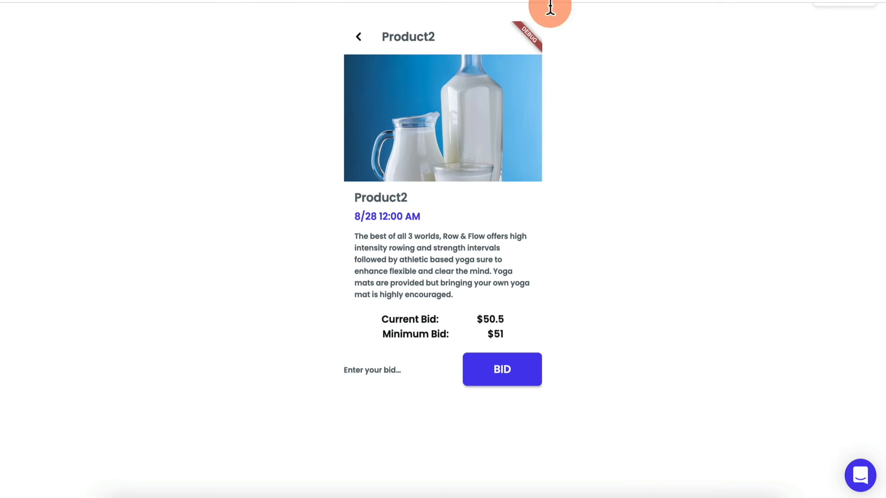
- Bid 60 on Product2, raising its current bid to $55.5
{"action": "left_click", "coordinate": [418, 373]}
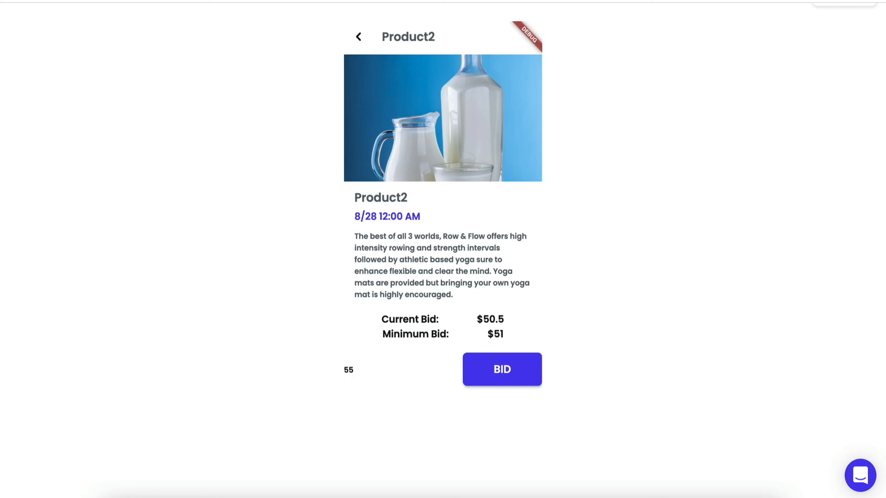
{"action": "type", "text": "55"}
{"action": "key", "text": "BackSpace"}
{"action": "key", "text": "BackSpace"}
{"action": "type", "text": "60"}
{"action": "left_click", "coordinate": [503, 373]}
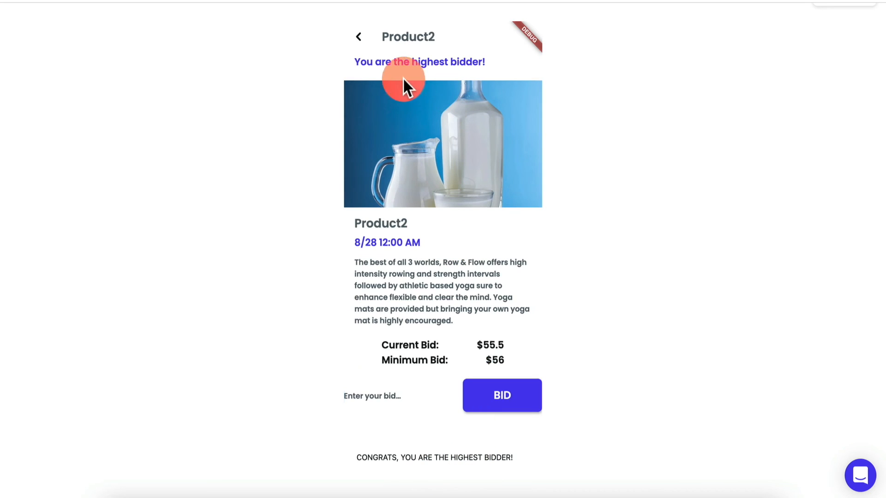
- Check Product1, Product2 and Product3 detail pages for the highest-bidder message
{"action": "left_click", "coordinate": [359, 37]}
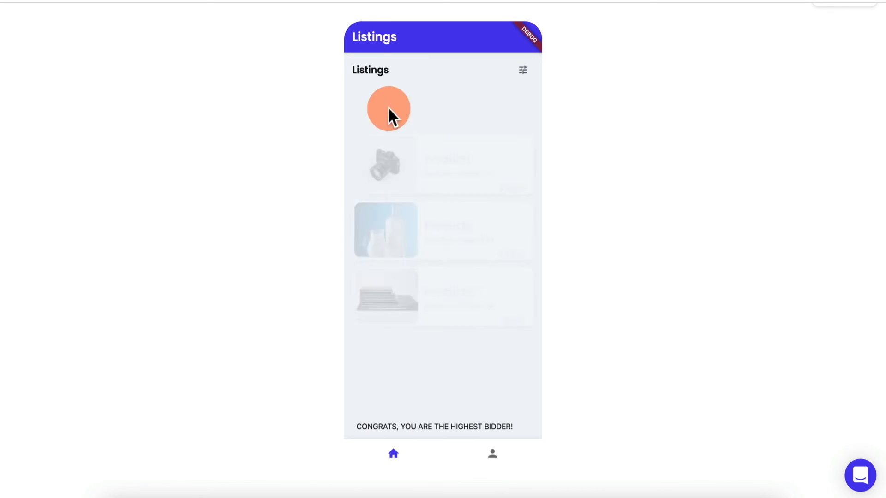
{"action": "left_click", "coordinate": [468, 140]}
{"action": "left_click", "coordinate": [359, 36]}
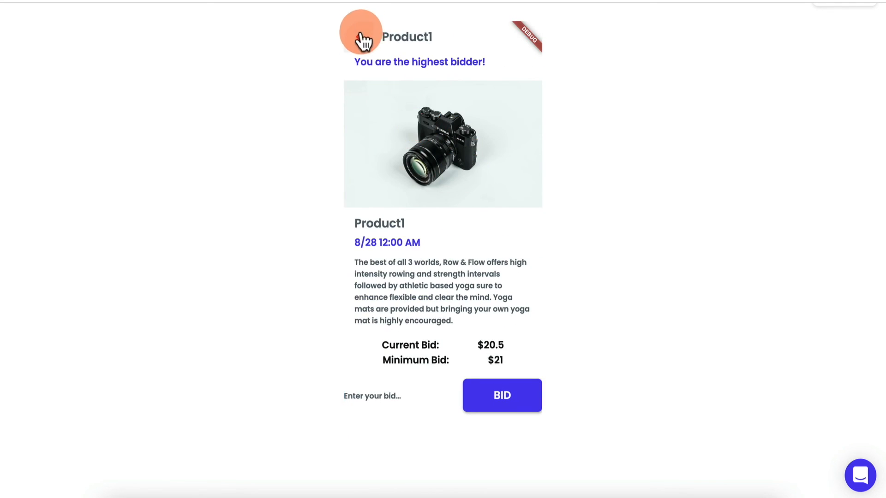
{"action": "left_click", "coordinate": [450, 203]}
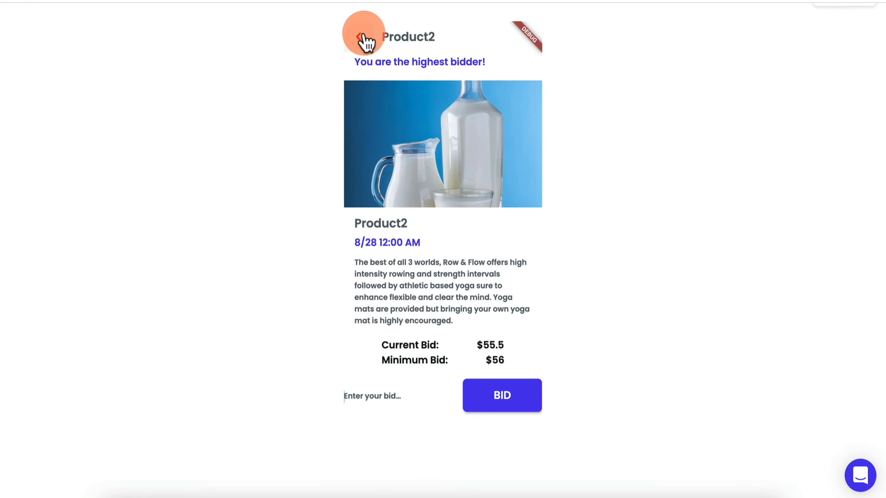
{"action": "left_click", "coordinate": [361, 37]}
{"action": "left_click", "coordinate": [446, 271]}
{"action": "left_click", "coordinate": [355, 38]}
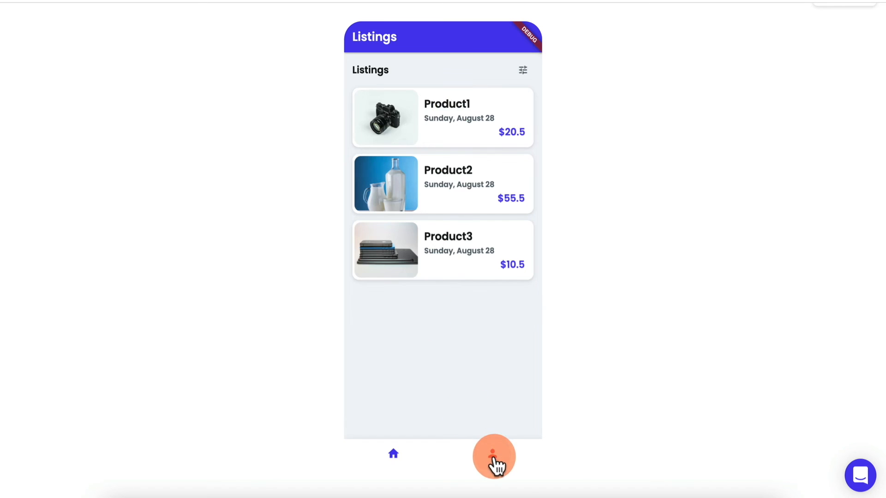
- Check the signed-in user's profile, try a bid on Product1, and return to listings
{"action": "left_click", "coordinate": [493, 456]}
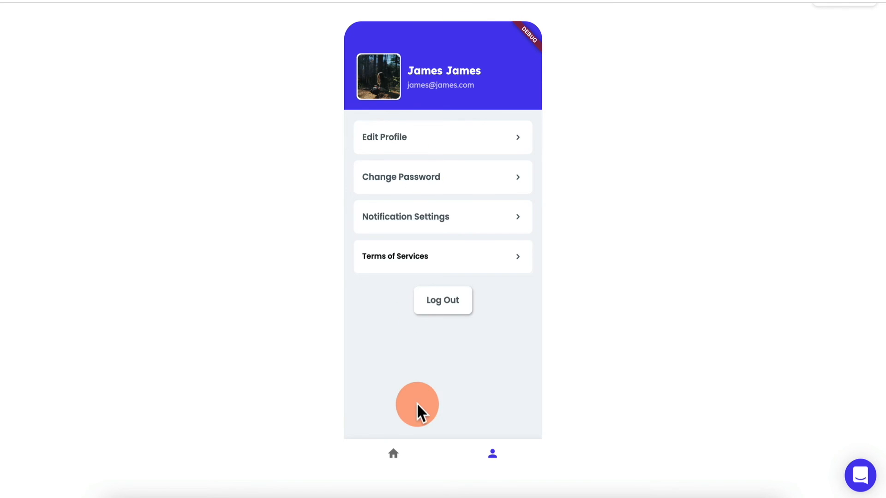
{"action": "left_click", "coordinate": [394, 456]}
{"action": "left_click", "coordinate": [469, 132]}
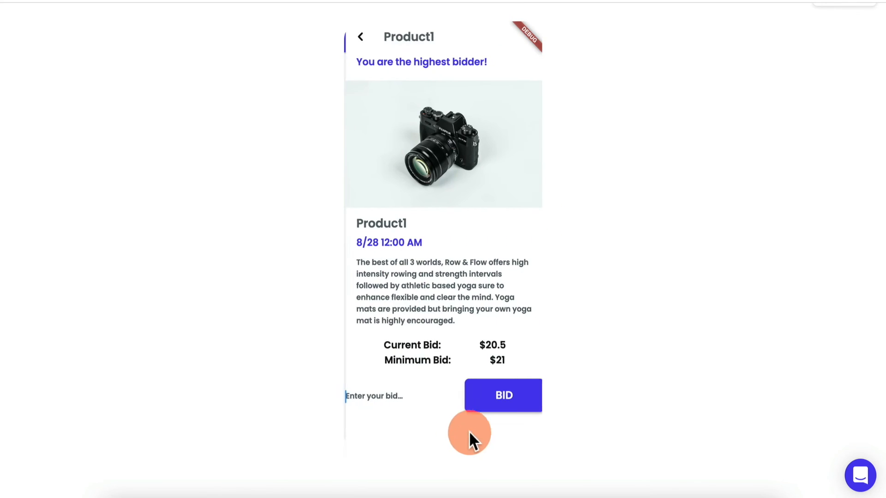
{"action": "left_click", "coordinate": [509, 400]}
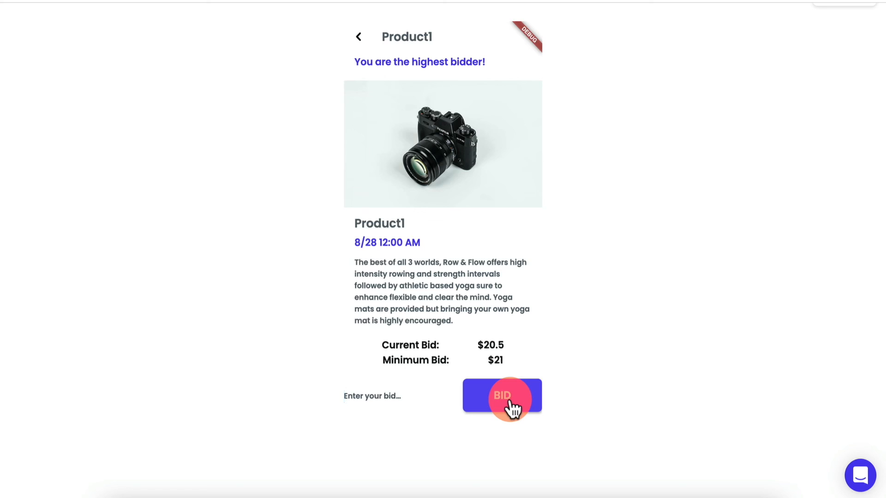
{"action": "left_click", "coordinate": [490, 289]}
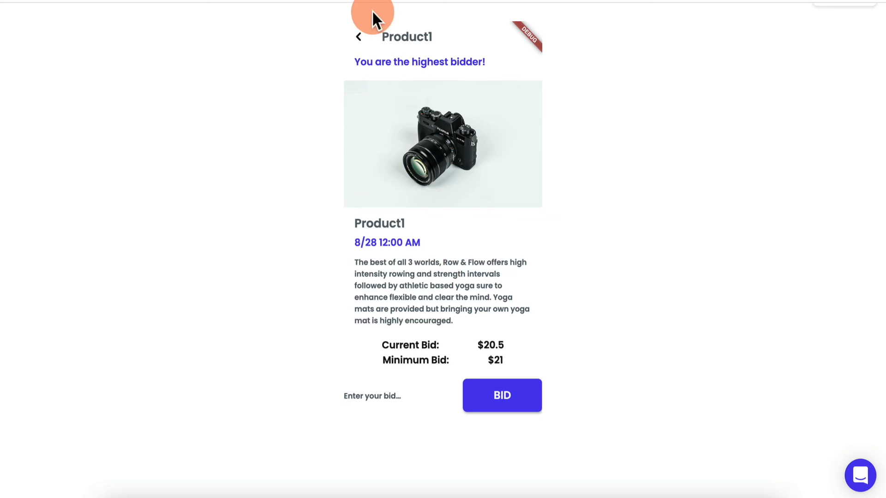
{"action": "left_click", "coordinate": [358, 37]}
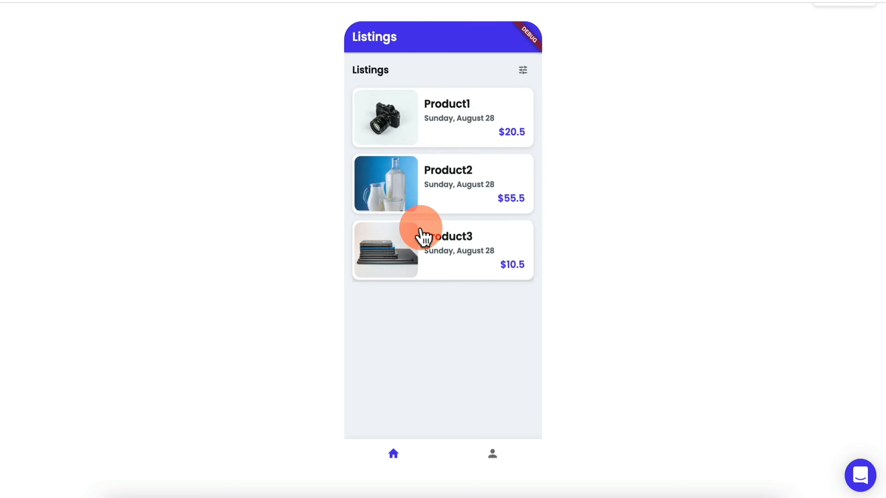